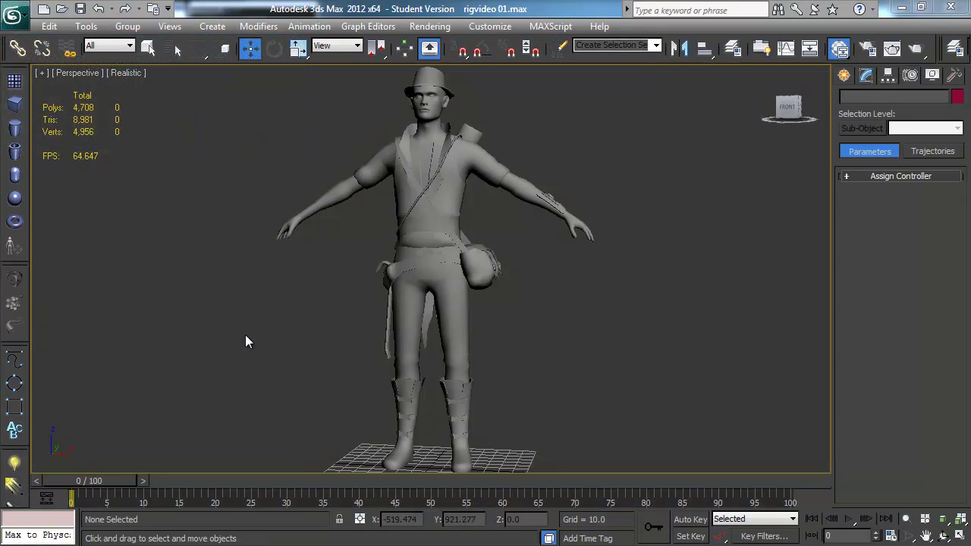
Select the character mesh, display its edged faces, and examine the topology around the shoulders, arms and torso
{"action": "left_click", "coordinate": [407, 297]}
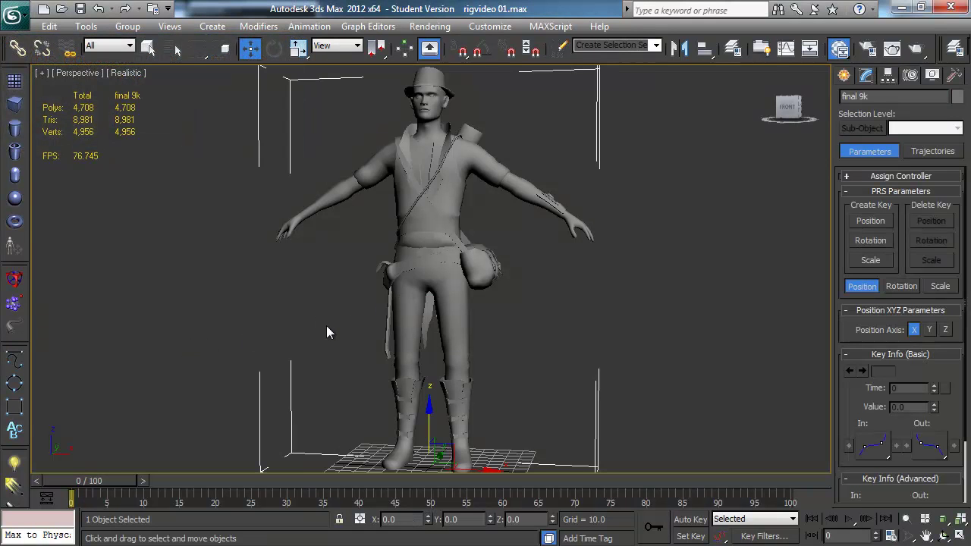
{"action": "key", "text": "F4"}
{"action": "middle_click_drag", "start_coordinate": [319, 324], "coordinate": [301, 310]}
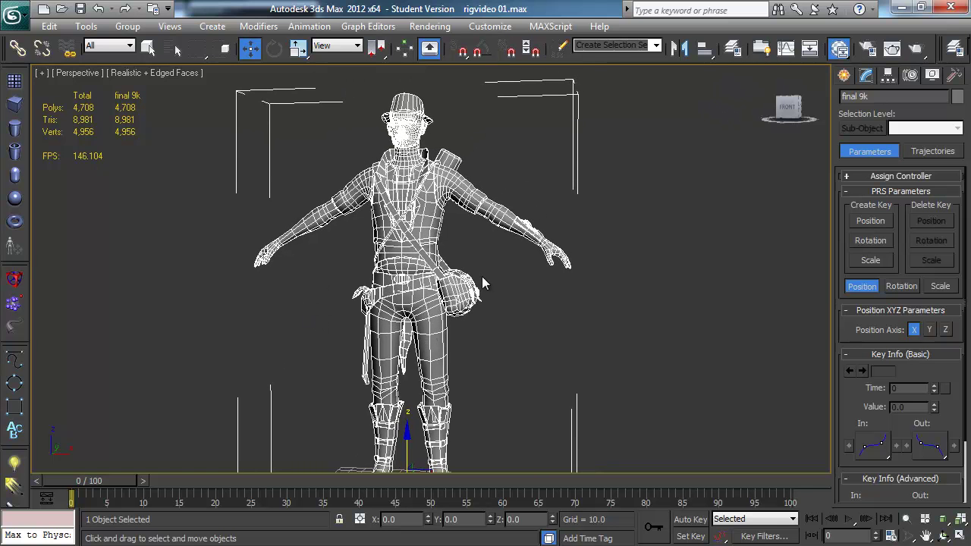
{"action": "scroll", "coordinate": [468, 268], "scroll_direction": "up", "scroll_amount": 4}
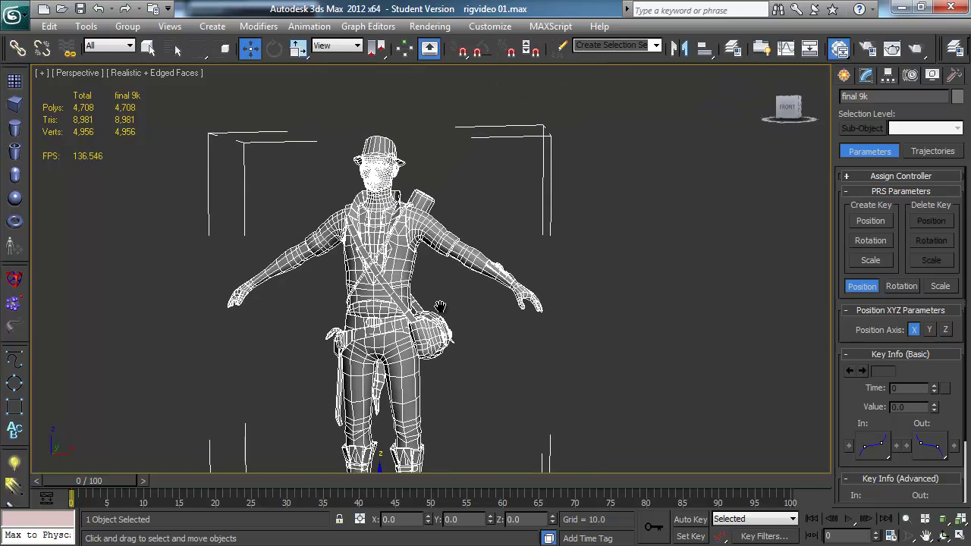
{"action": "middle_click_drag", "start_coordinate": [493, 321], "coordinate": [486, 292], "text": "alt"}
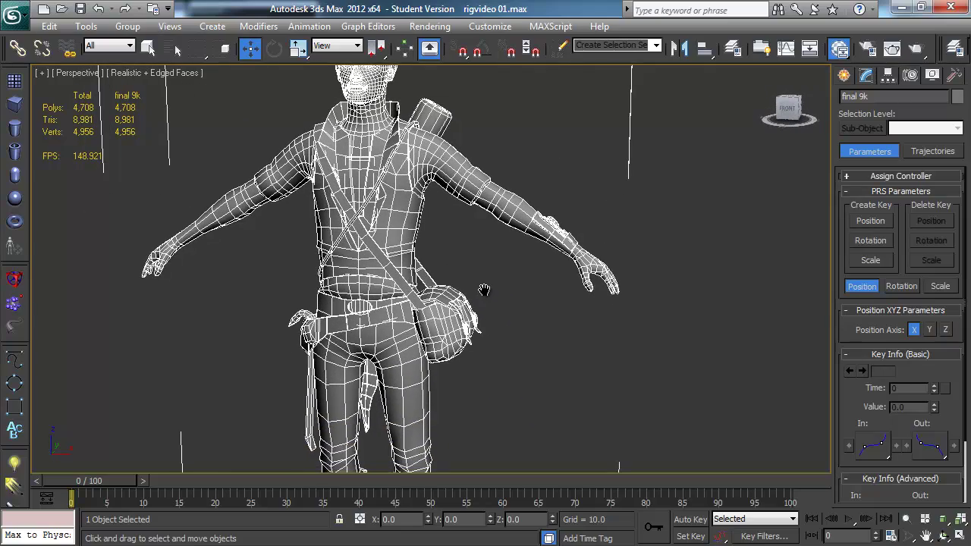
{"action": "middle_click_drag", "start_coordinate": [500, 199], "coordinate": [501, 228], "text": "alt"}
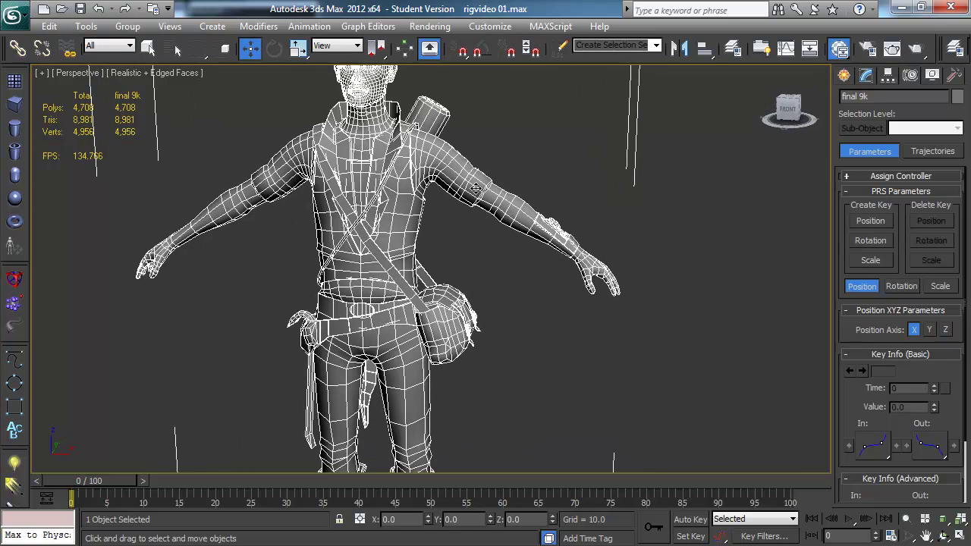
{"action": "middle_click_drag", "start_coordinate": [530, 217], "coordinate": [478, 281], "text": "alt"}
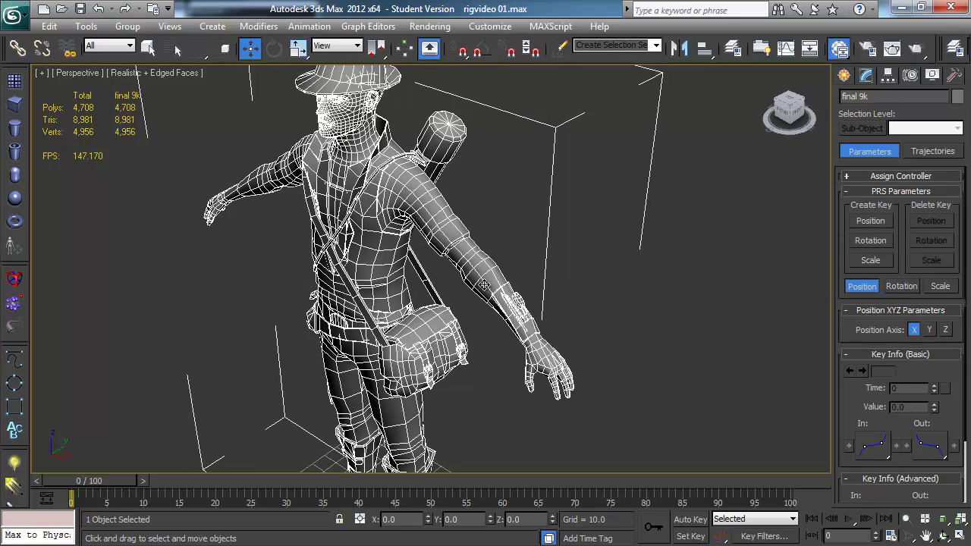
{"action": "middle_click_drag", "start_coordinate": [443, 312], "coordinate": [475, 313], "text": "alt"}
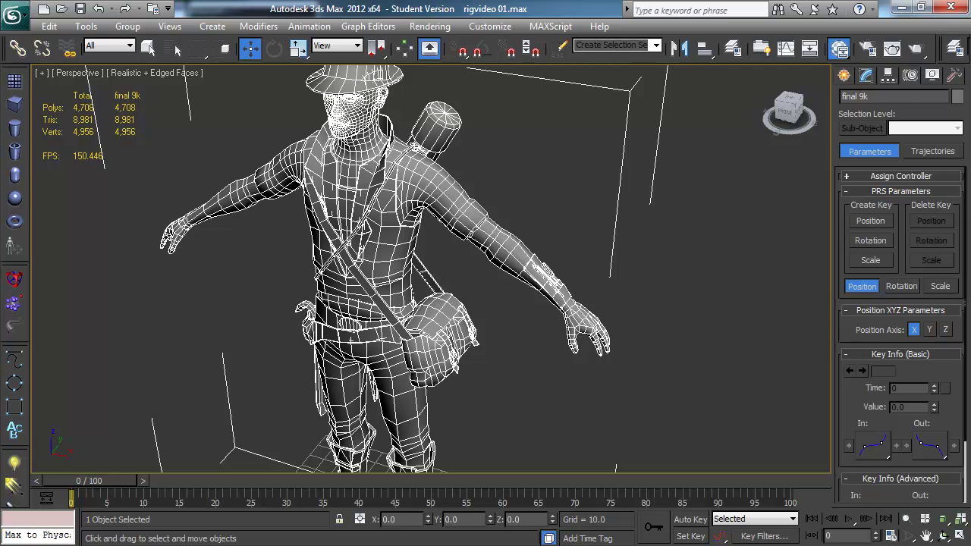
Switch to Opera and examine the joint deformation examples on the Polycount wiki's Limb Topology page
{"action": "key", "text": "alt+Tab"}
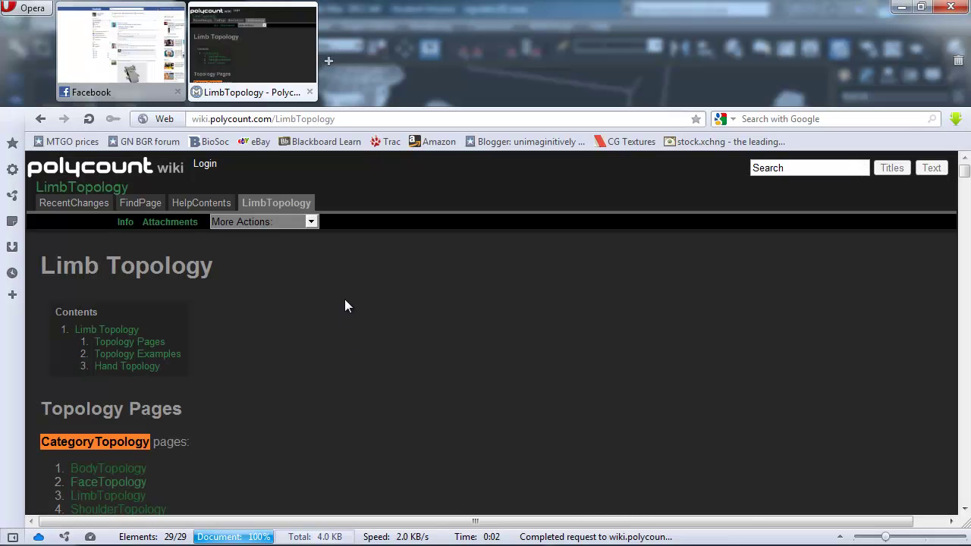
{"action": "scroll", "coordinate": [318, 321], "scroll_direction": "down", "scroll_amount": 10}
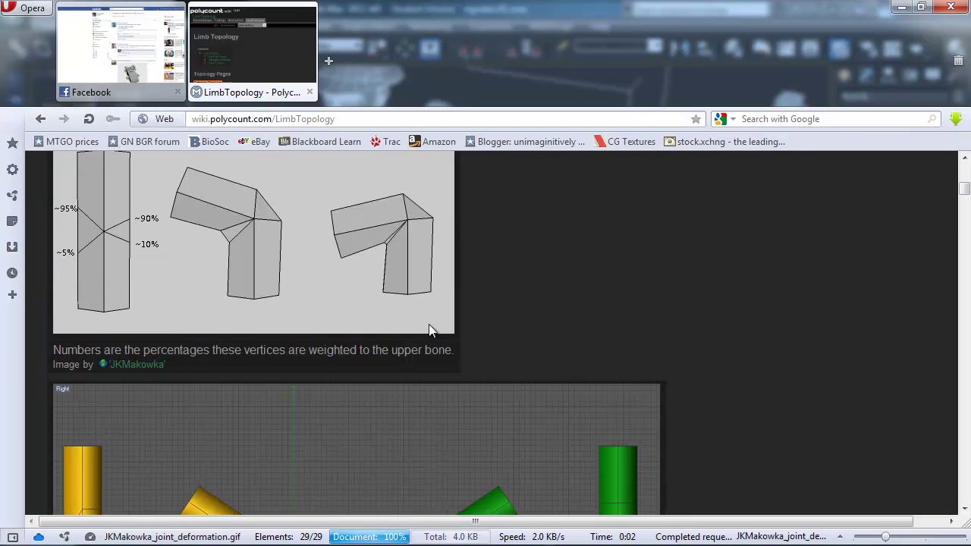
{"action": "scroll", "coordinate": [601, 358], "scroll_direction": "down", "scroll_amount": 6}
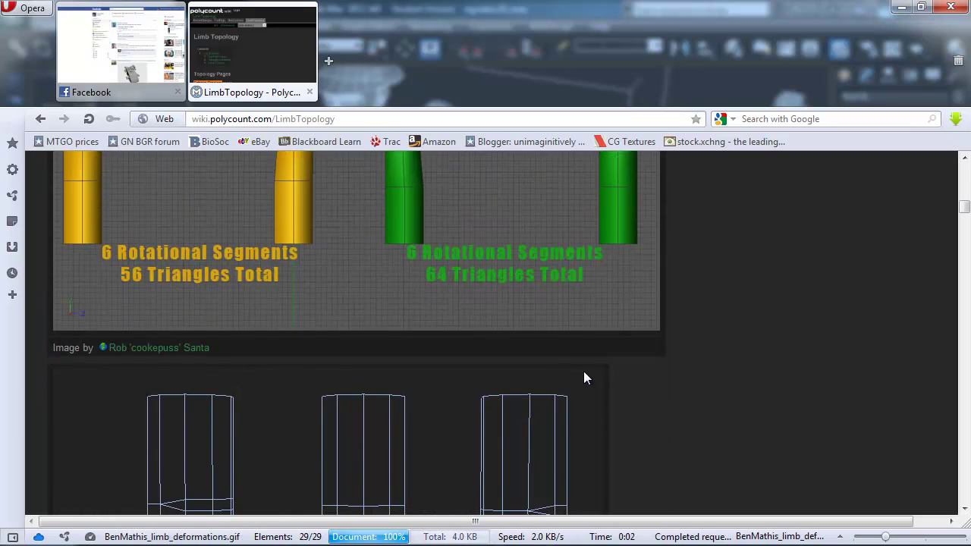
{"action": "scroll", "coordinate": [592, 375], "scroll_direction": "down", "scroll_amount": 4}
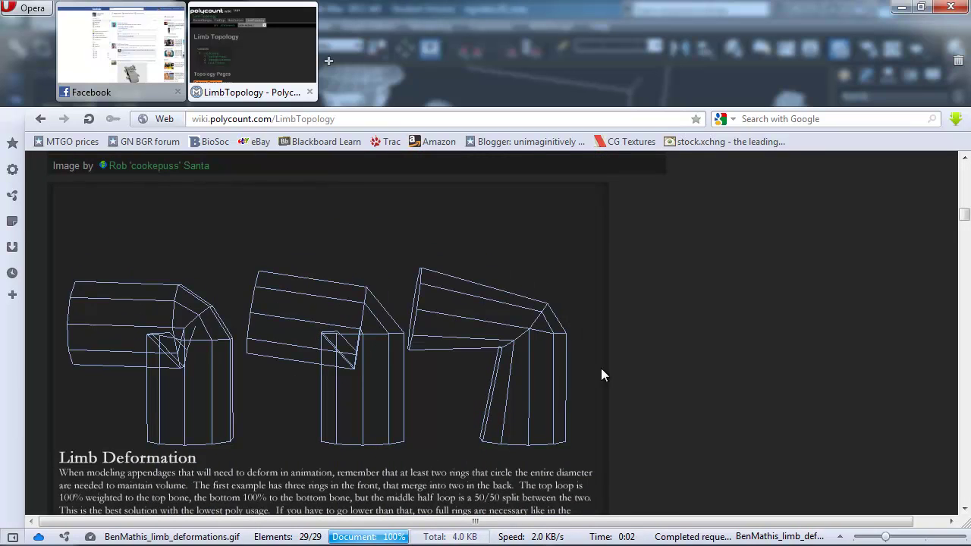
{"action": "scroll", "coordinate": [641, 371], "scroll_direction": "up", "scroll_amount": 20}
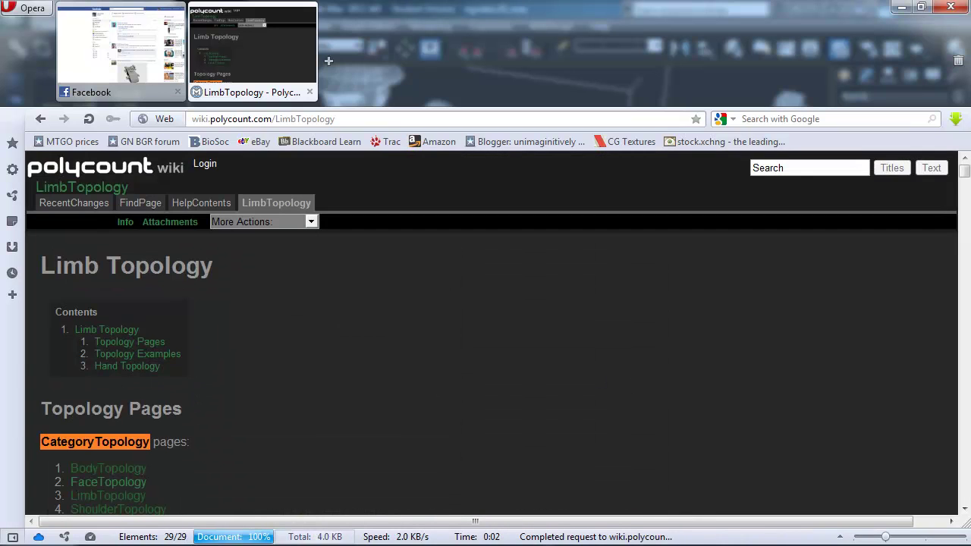
Switch back to 3ds Max, review the character's wireframe from the front, and deselect the mesh
{"action": "key", "text": "alt+Tab"}
{"action": "scroll", "coordinate": [490, 319], "scroll_direction": "up", "scroll_amount": 3}
{"action": "middle_click_drag", "start_coordinate": [494, 313], "coordinate": [463, 311], "text": "alt"}
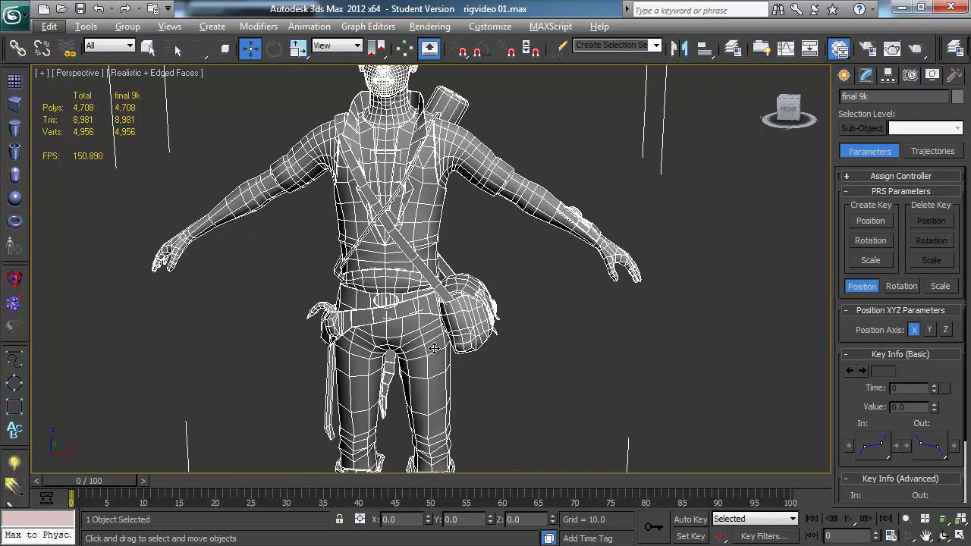
{"action": "scroll", "coordinate": [415, 338], "scroll_direction": "down", "scroll_amount": 3}
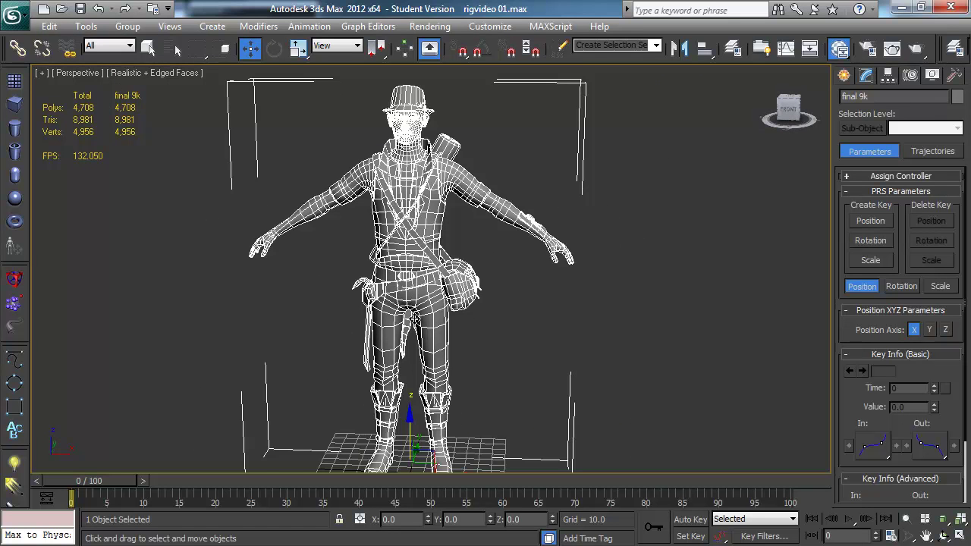
{"action": "middle_click_drag", "start_coordinate": [468, 340], "coordinate": [464, 317]}
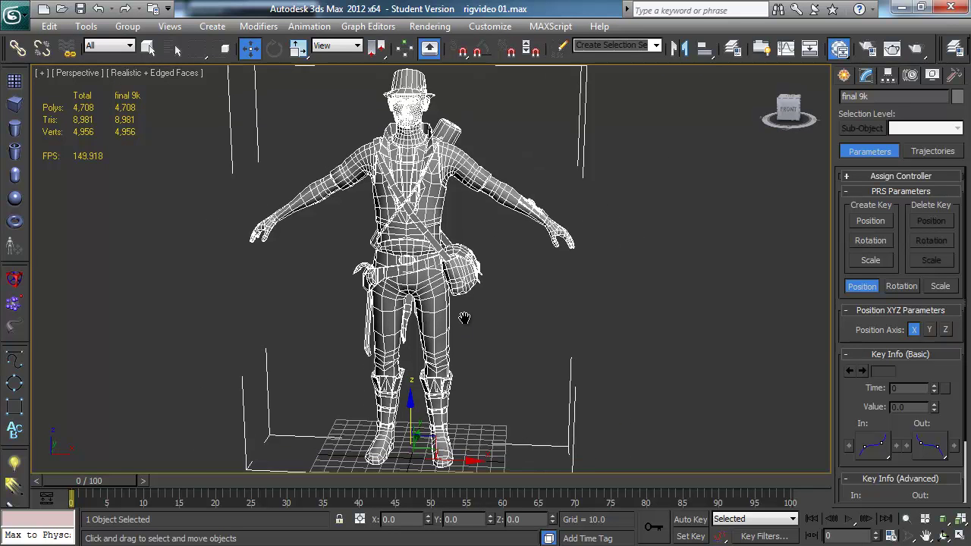
{"action": "left_click", "coordinate": [566, 313]}
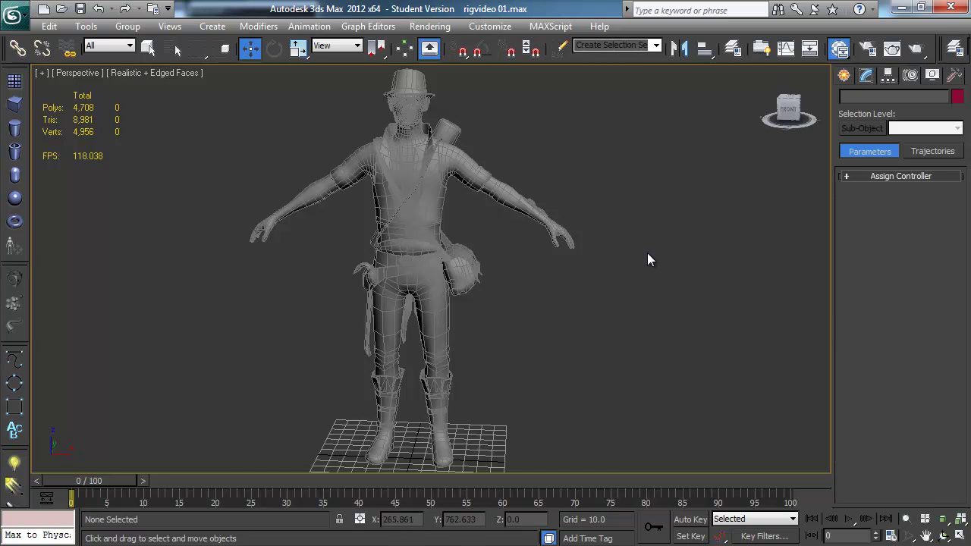
Create a Biped about 262 units tall standing beside the character in the perspective view
{"action": "left_click", "coordinate": [844, 77]}
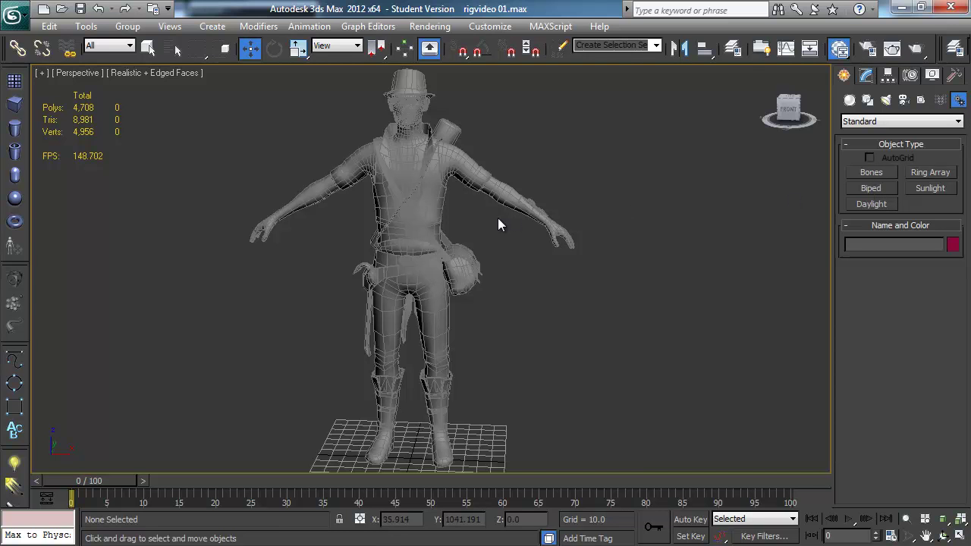
{"action": "key", "text": "f"}
{"action": "scroll", "coordinate": [466, 353], "scroll_direction": "down", "scroll_amount": 5}
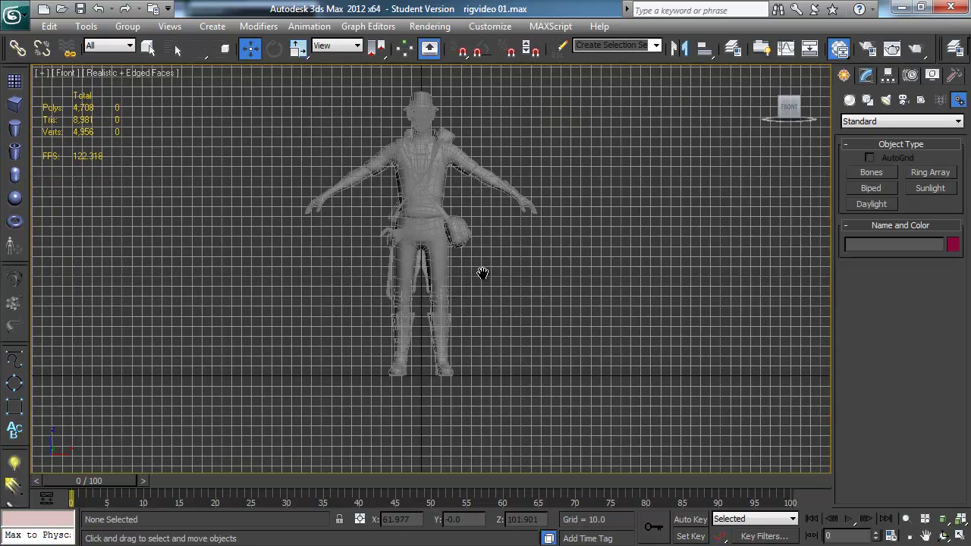
{"action": "left_click", "coordinate": [876, 188]}
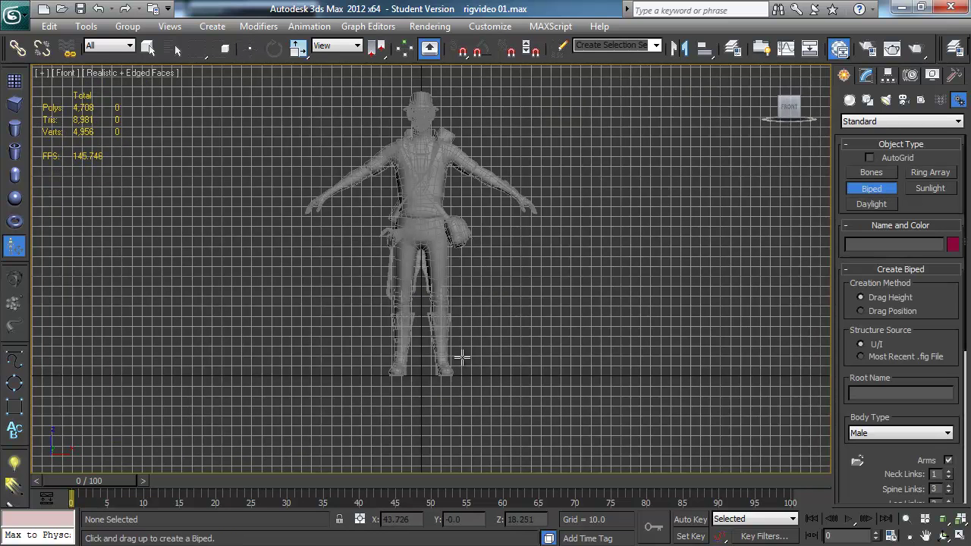
{"action": "left_click_drag", "start_coordinate": [509, 340], "coordinate": [469, 97]}
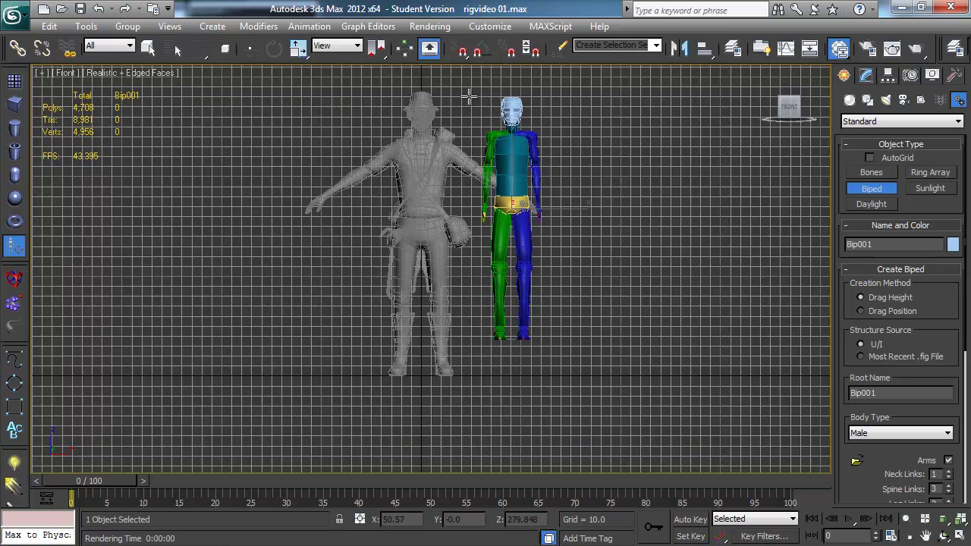
{"action": "right_click", "coordinate": [469, 97]}
{"action": "key", "text": "p"}
{"action": "scroll", "coordinate": [599, 194], "scroll_direction": "down", "scroll_amount": 3}
{"action": "left_click_drag", "start_coordinate": [472, 360], "coordinate": [498, 146]}
{"action": "middle_click_drag", "start_coordinate": [481, 170], "coordinate": [472, 173], "text": "alt"}
{"action": "key", "text": "w"}
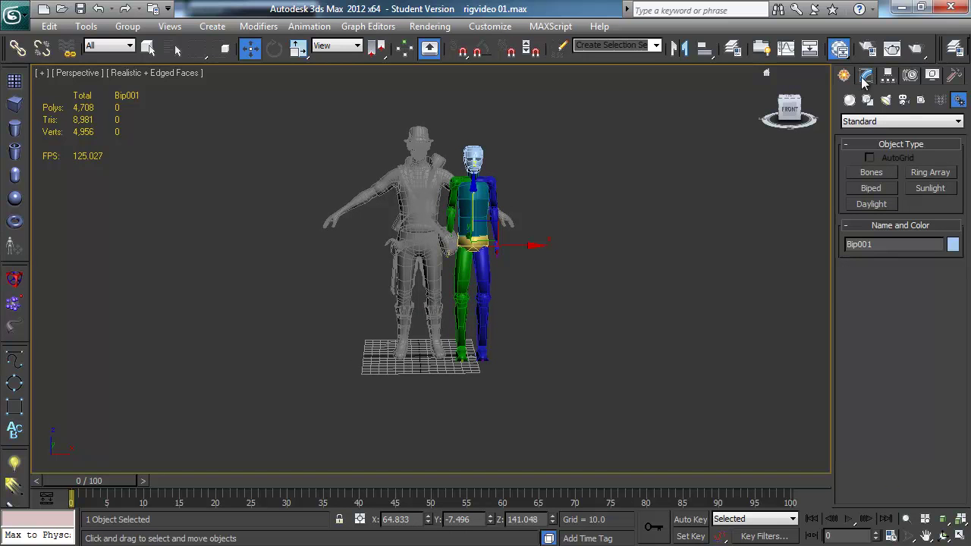
Put the biped into Figure Mode from its motion parameters
{"action": "mouse_move", "coordinate": [473, 206]}
{"action": "middle_mouse_down", "text": "alt"}
{"action": "mouse_move", "coordinate": [490, 211]}
{"action": "mouse_move", "coordinate": [474, 203]}
{"action": "middle_mouse_up", "text": "alt"}
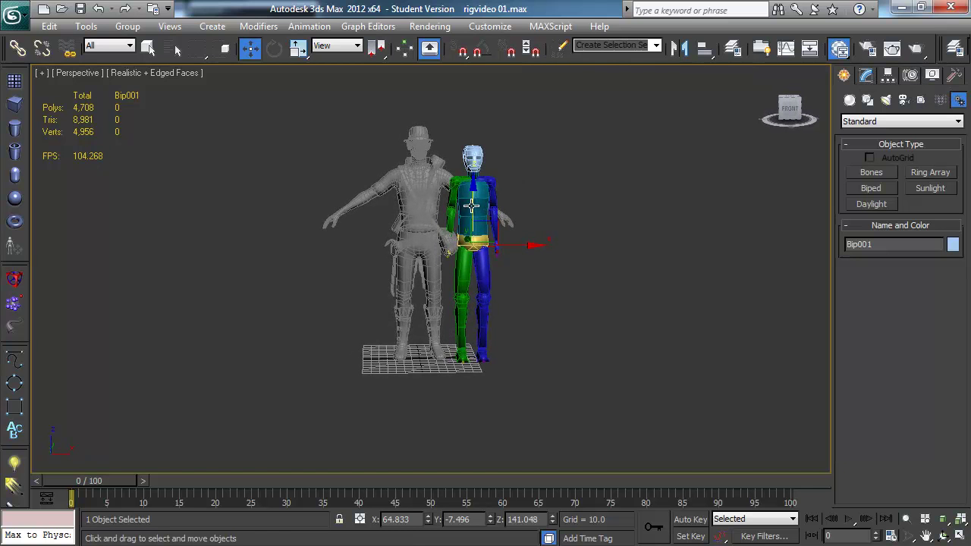
{"action": "left_click", "coordinate": [917, 73]}
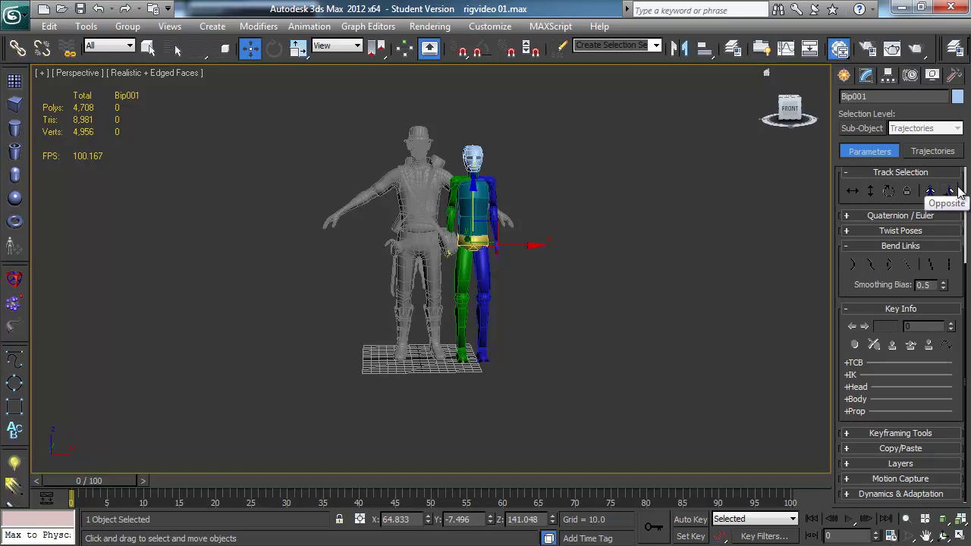
{"action": "left_click_drag", "start_coordinate": [919, 196], "coordinate": [923, 408]}
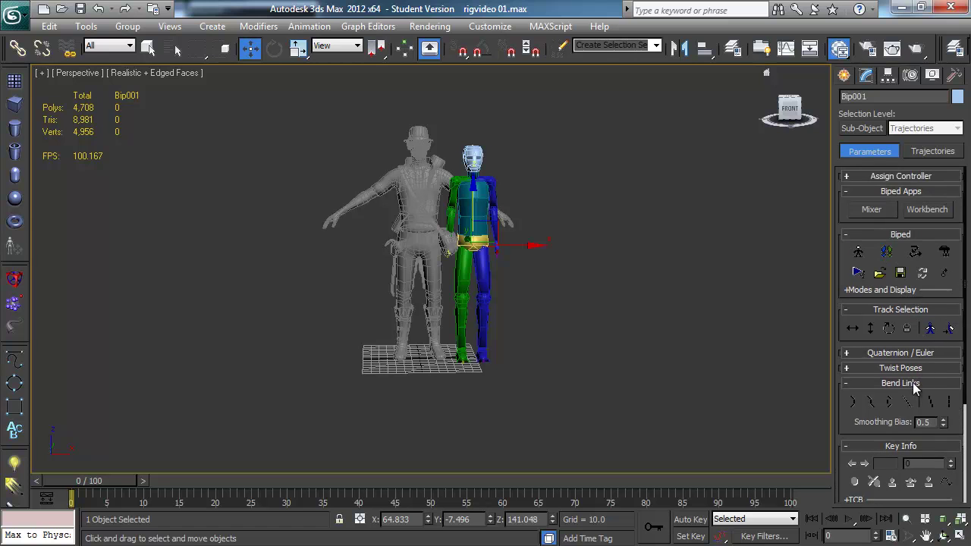
{"action": "left_click", "coordinate": [859, 252]}
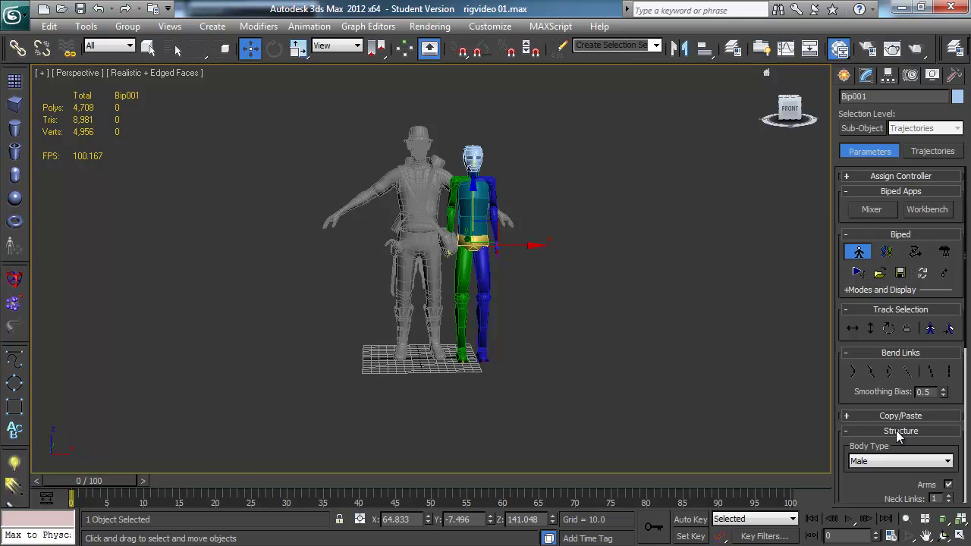
Try the Skeleton body type on the biped, then return it to Male
{"action": "left_click_drag", "start_coordinate": [934, 442], "coordinate": [905, 260]}
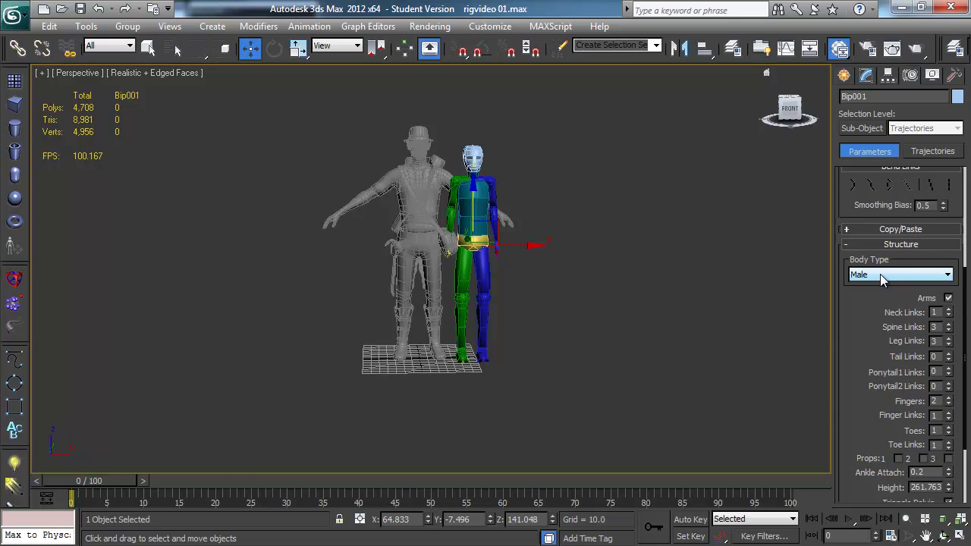
{"action": "left_click", "coordinate": [879, 275]}
{"action": "left_click", "coordinate": [876, 284]}
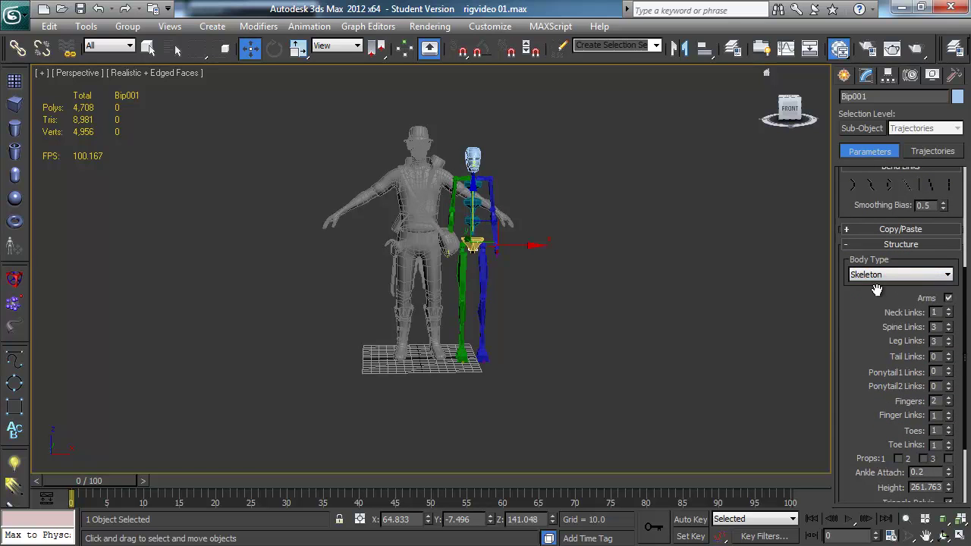
{"action": "left_click", "coordinate": [879, 274]}
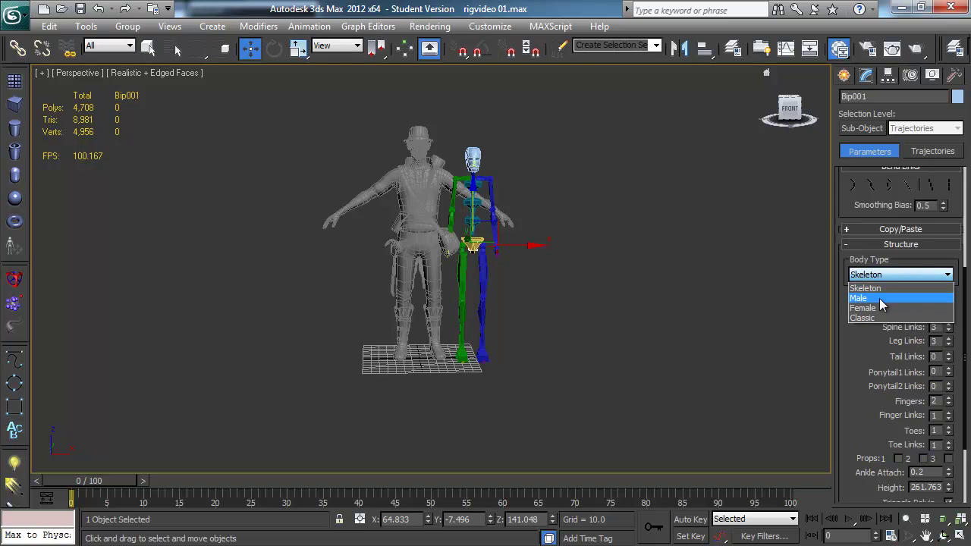
{"action": "left_click", "coordinate": [879, 298]}
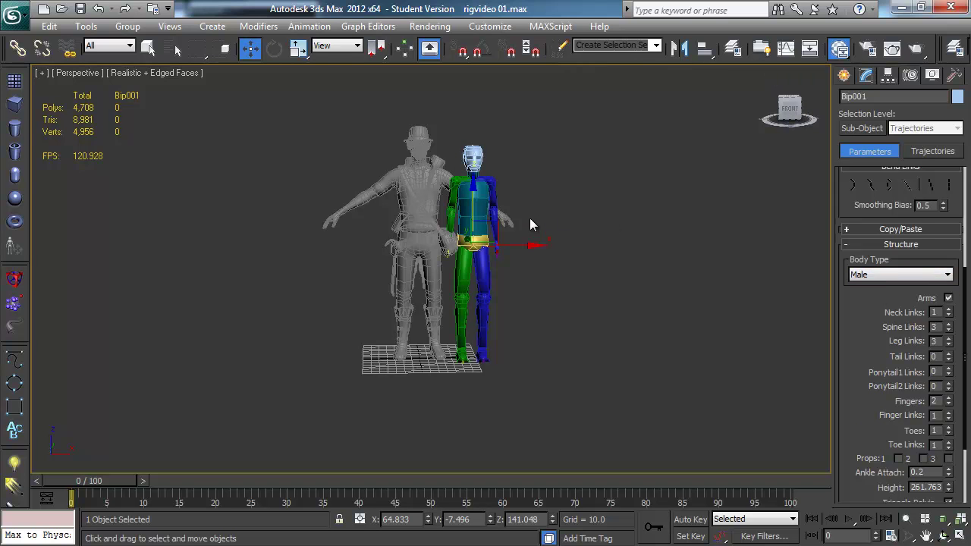
Examine the biped's legs, torso and arms against the character mesh, along with its structure link settings
{"action": "middle_click_drag", "start_coordinate": [564, 209], "coordinate": [565, 220]}
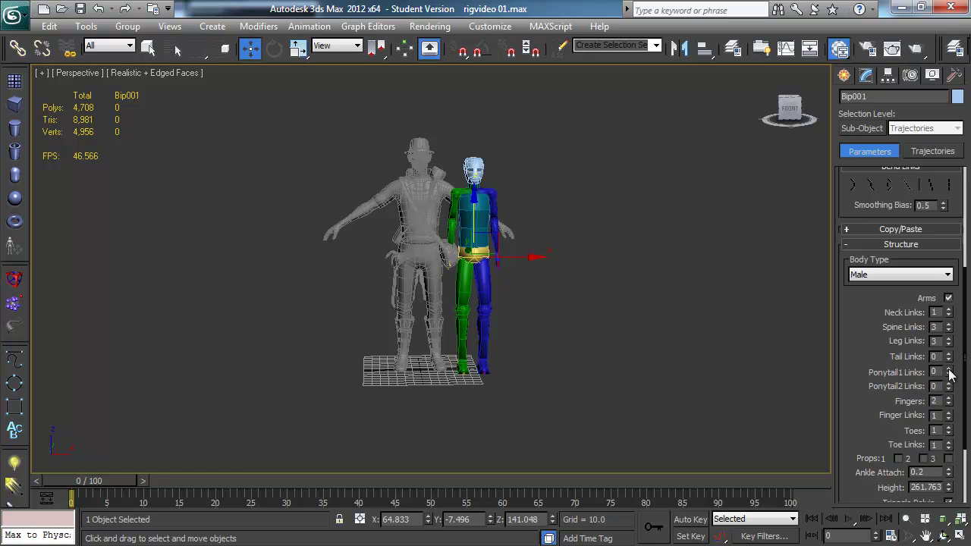
{"action": "middle_click_drag", "start_coordinate": [625, 268], "coordinate": [550, 258]}
{"action": "scroll", "coordinate": [618, 289], "scroll_direction": "up", "scroll_amount": 5}
{"action": "scroll", "coordinate": [545, 259], "scroll_direction": "up", "scroll_amount": 3}
{"action": "mouse_move", "coordinate": [604, 194]}
{"action": "middle_mouse_down", "text": "alt"}
{"action": "mouse_move", "coordinate": [608, 248]}
{"action": "mouse_move", "coordinate": [591, 205]}
{"action": "middle_mouse_up", "text": "alt"}
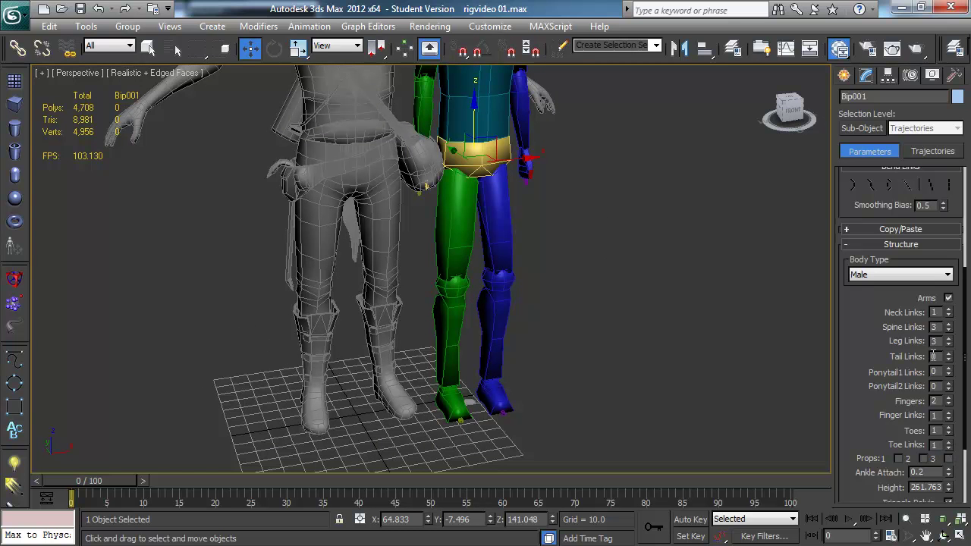
{"action": "key", "text": "z"}
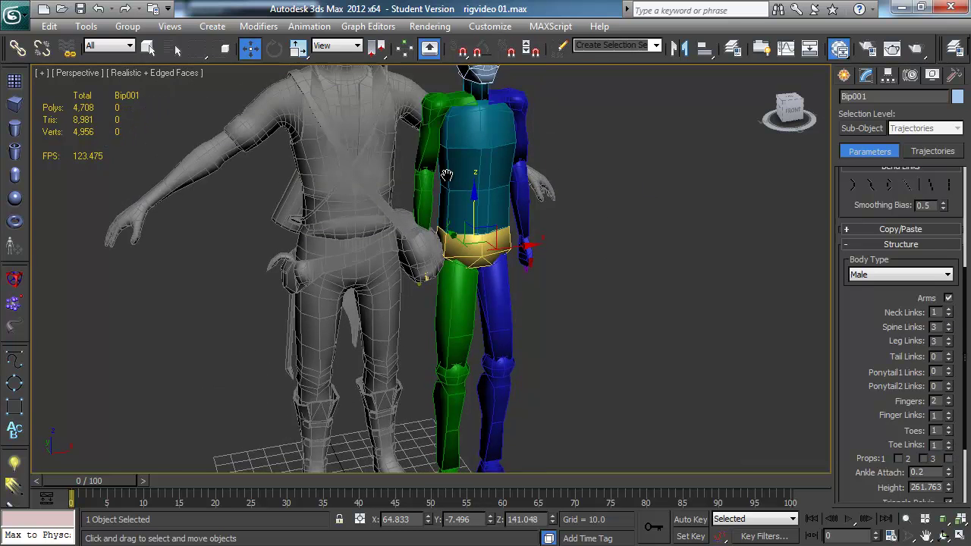
{"action": "middle_click_drag", "start_coordinate": [572, 236], "coordinate": [543, 217], "text": "alt"}
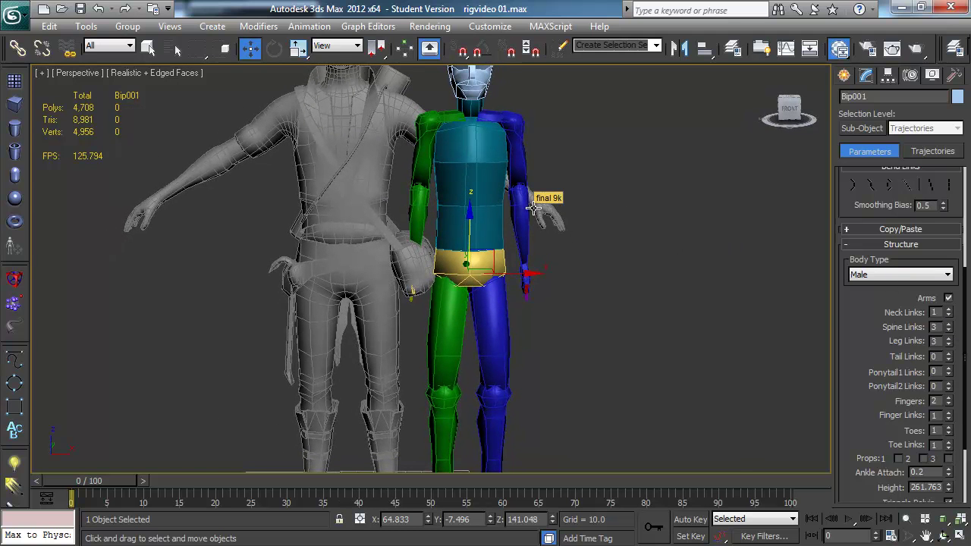
{"action": "middle_click_drag", "start_coordinate": [553, 195], "coordinate": [593, 226], "text": "alt"}
{"action": "middle_click_drag", "start_coordinate": [639, 272], "coordinate": [568, 245], "text": "alt"}
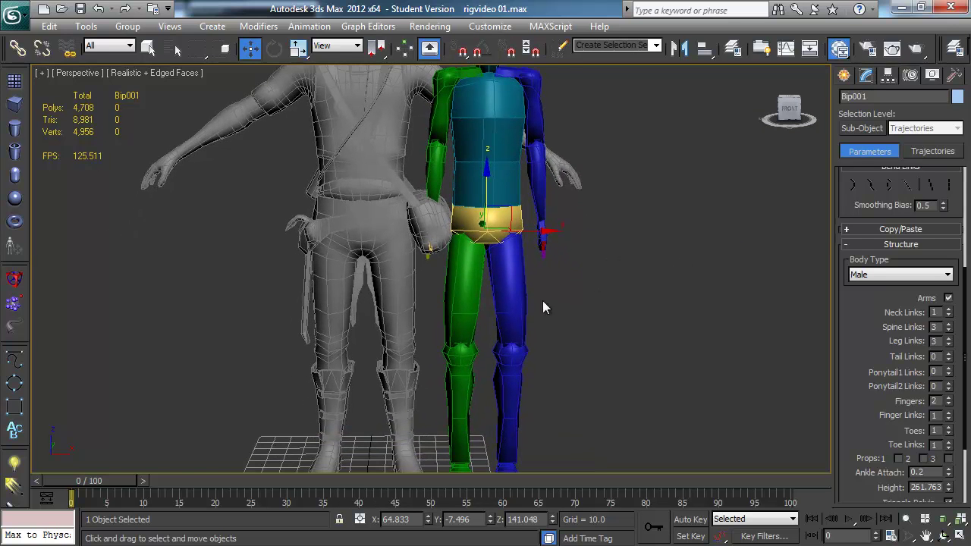
{"action": "scroll", "coordinate": [547, 288], "scroll_direction": "down", "scroll_amount": 4}
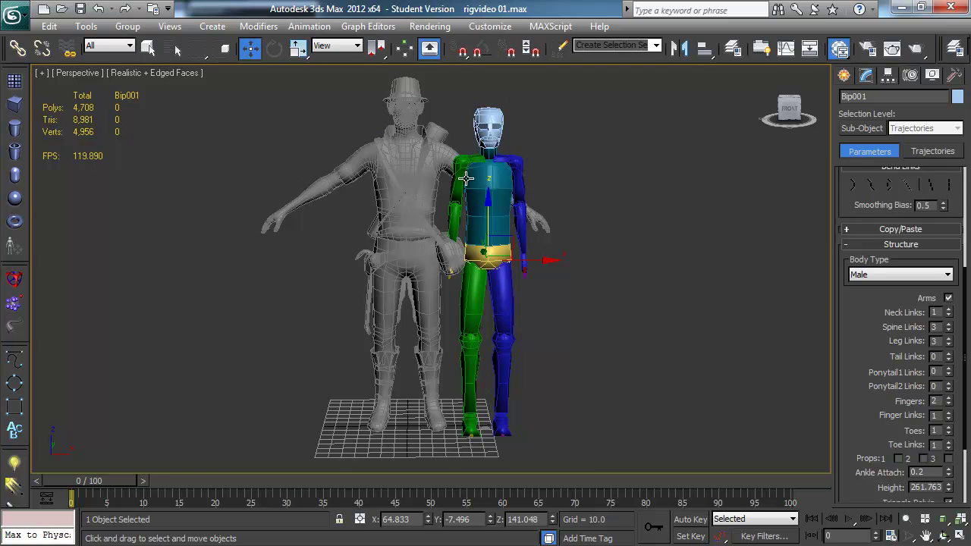
{"action": "left_click_drag", "start_coordinate": [861, 216], "coordinate": [853, 396]}
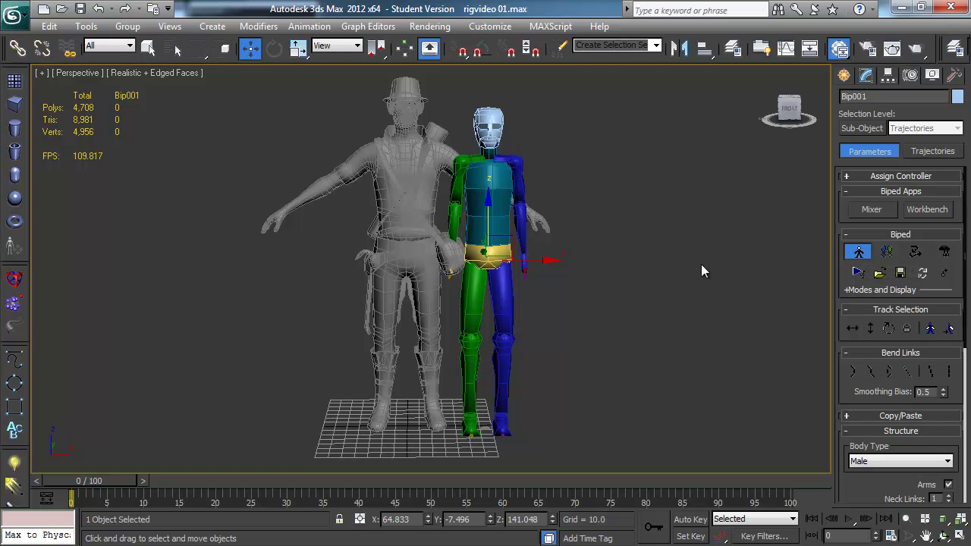
{"action": "middle_click_drag", "start_coordinate": [375, 357], "coordinate": [373, 348]}
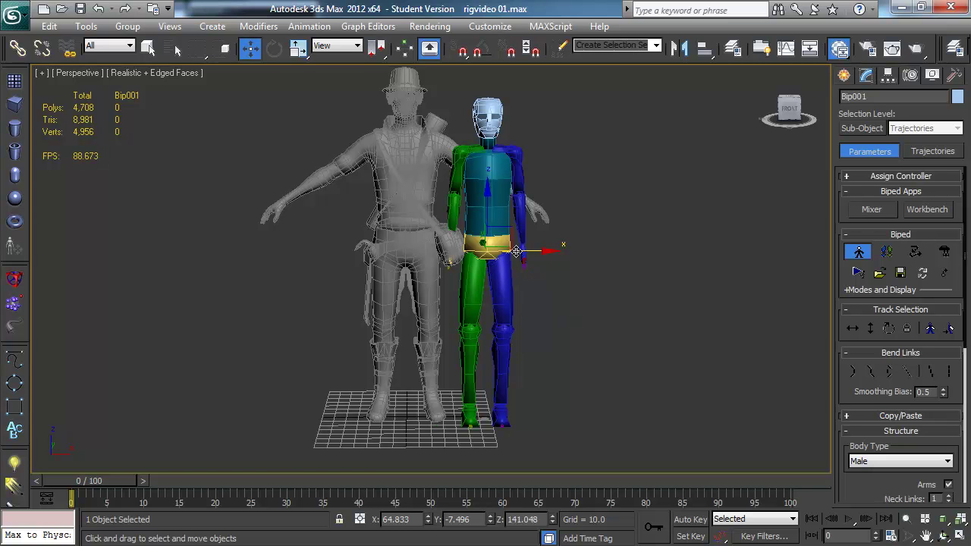
{"action": "scroll", "coordinate": [495, 251], "scroll_direction": "up", "scroll_amount": 3}
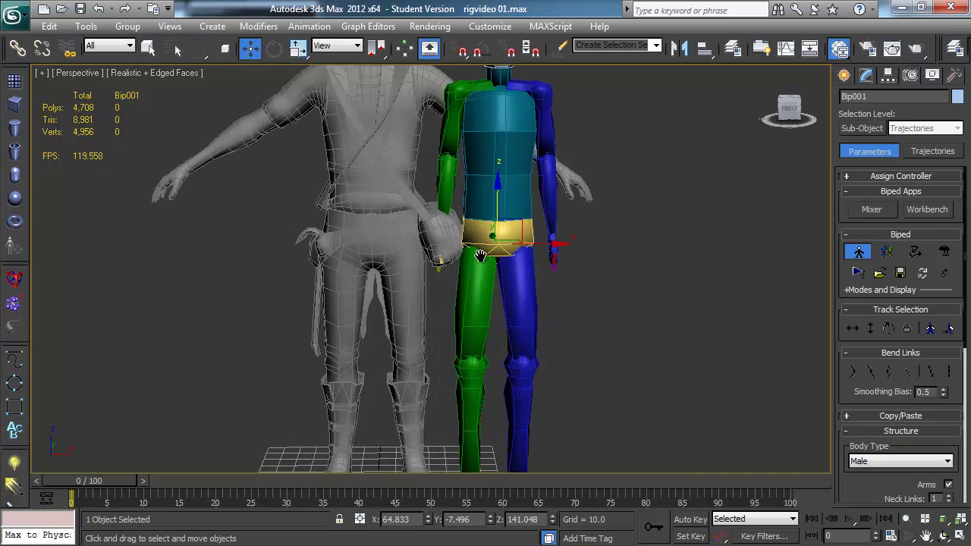
{"action": "left_click_drag", "start_coordinate": [540, 247], "coordinate": [594, 258]}
{"action": "right_click", "coordinate": [595, 258]}
{"action": "left_click", "coordinate": [599, 271]}
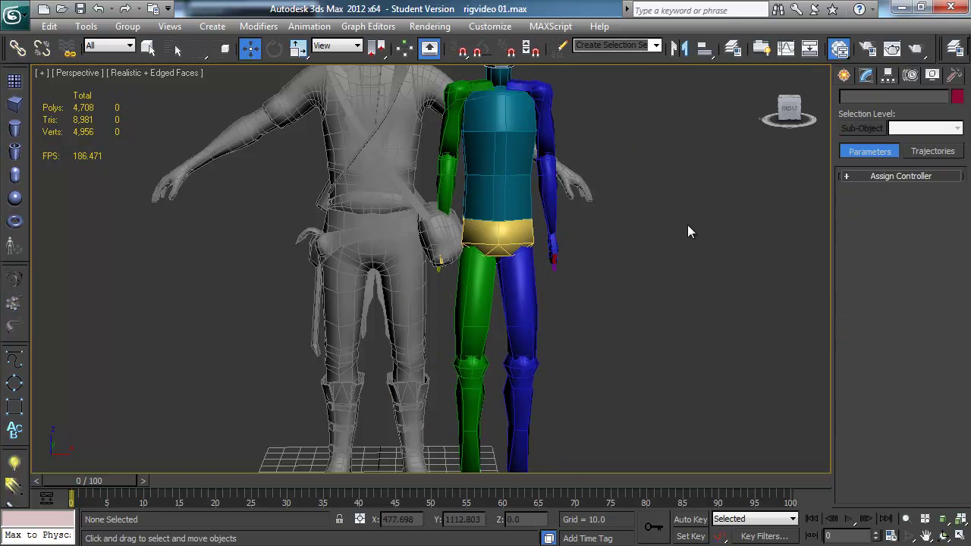
Select the biped's centre-of-mass object inside the pelvis and inspect it in wireframe display
{"action": "left_click", "coordinate": [492, 241]}
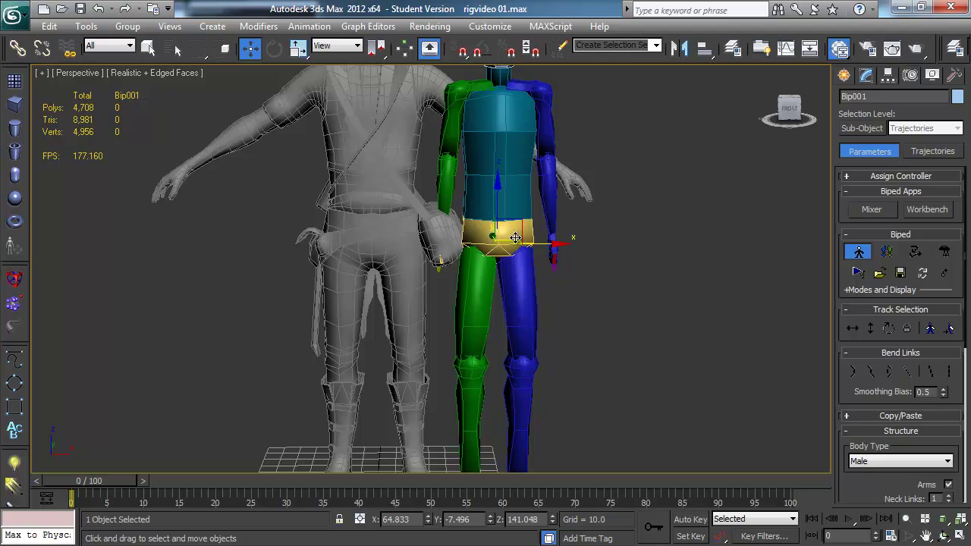
{"action": "key", "text": "F3"}
{"action": "scroll", "coordinate": [506, 254], "scroll_direction": "up", "scroll_amount": 8}
{"action": "middle_click_drag", "start_coordinate": [466, 275], "coordinate": [524, 277], "text": "alt"}
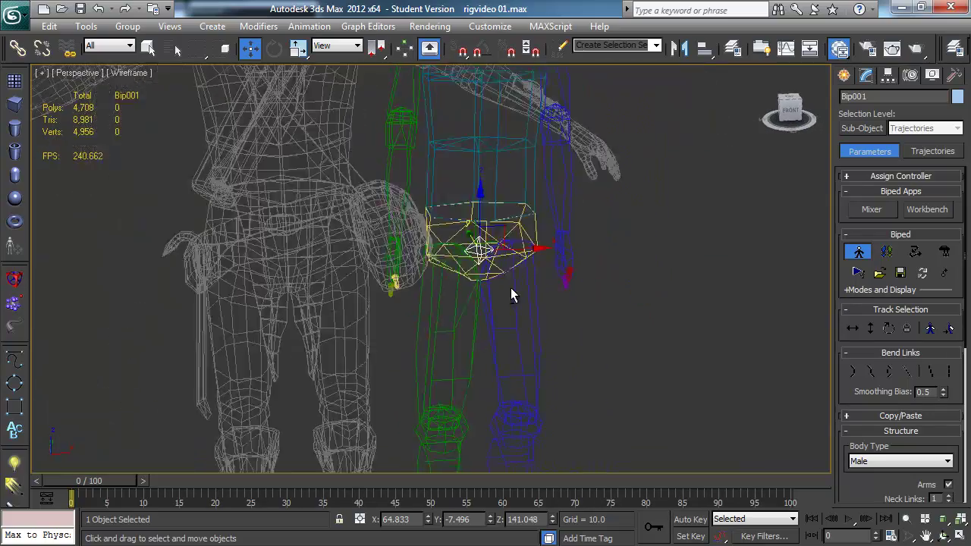
{"action": "scroll", "coordinate": [516, 277], "scroll_direction": "down", "scroll_amount": 4}
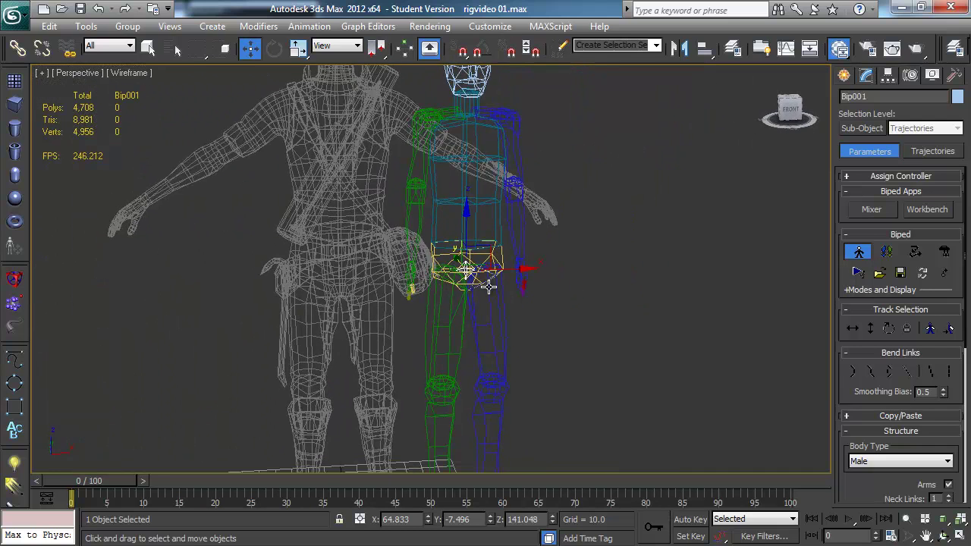
{"action": "key", "text": "F3"}
Set the biped's centre of mass to X 0 and Y 0, and display the viewport in wireframe
{"action": "scroll", "coordinate": [482, 277], "scroll_direction": "down", "scroll_amount": 3}
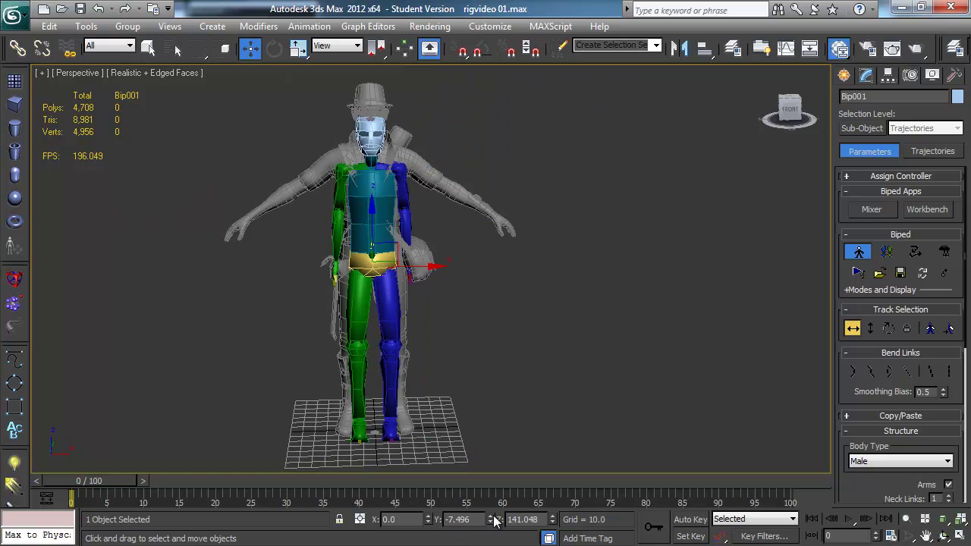
{"action": "middle_click_drag", "start_coordinate": [463, 479], "coordinate": [397, 382], "text": "alt"}
{"action": "middle_click_drag", "start_coordinate": [392, 296], "coordinate": [432, 304], "text": "alt"}
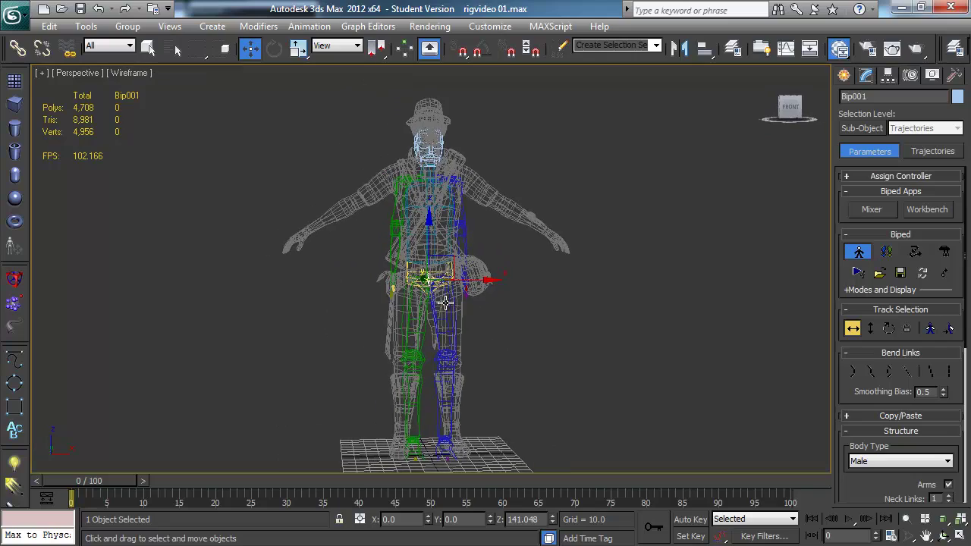
Raise the biped's centre of mass to a Z height of about 144.4 to align it with the character's hips
{"action": "scroll", "coordinate": [429, 304], "scroll_direction": "up", "scroll_amount": 5}
{"action": "scroll", "coordinate": [422, 306], "scroll_direction": "down", "scroll_amount": 2}
{"action": "middle_click_drag", "start_coordinate": [422, 307], "coordinate": [360, 309], "text": "alt"}
{"action": "scroll", "coordinate": [433, 341], "scroll_direction": "down", "scroll_amount": 3}
{"action": "scroll", "coordinate": [423, 338], "scroll_direction": "up", "scroll_amount": 4}
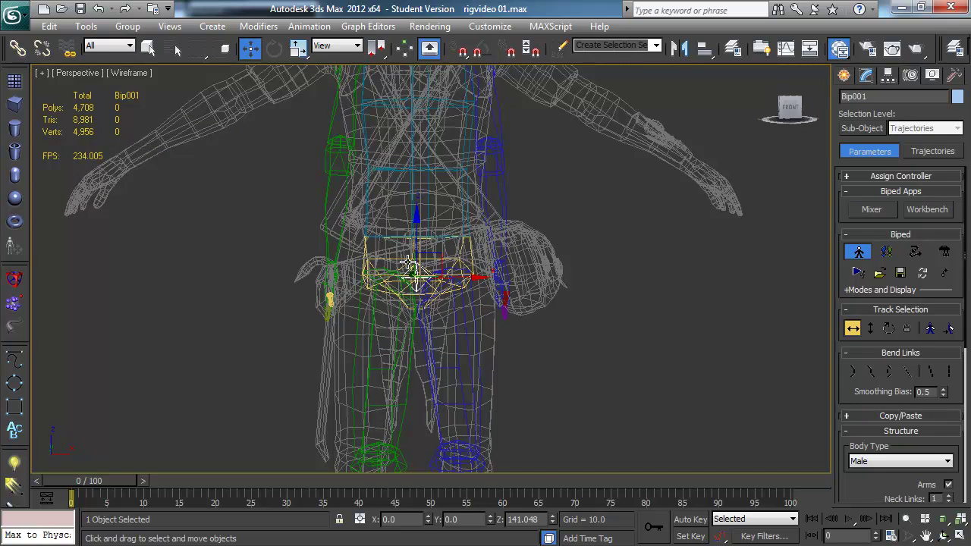
{"action": "left_click_drag", "start_coordinate": [417, 225], "coordinate": [417, 217]}
{"action": "scroll", "coordinate": [417, 220], "scroll_direction": "down", "scroll_amount": 5}
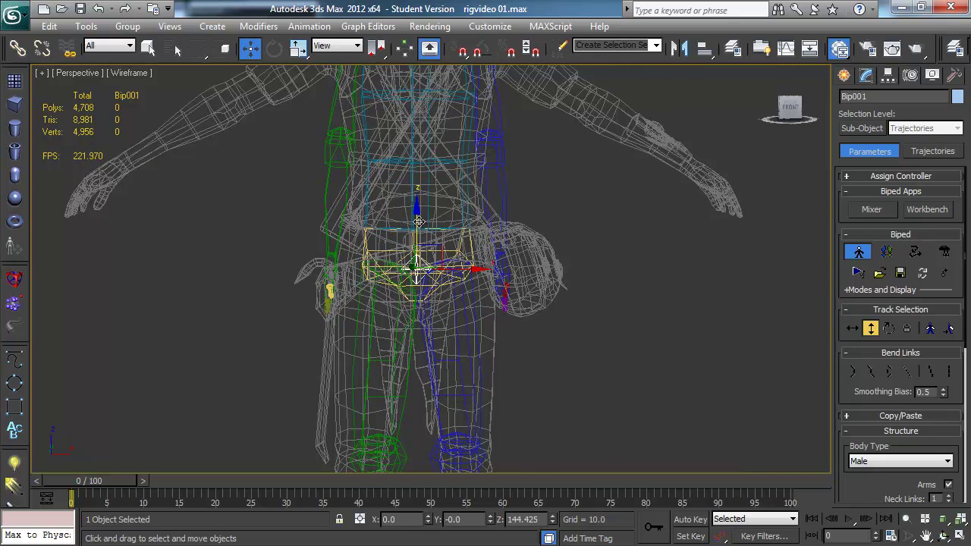
{"action": "middle_click_drag", "start_coordinate": [418, 292], "coordinate": [414, 278]}
{"action": "middle_click_drag", "start_coordinate": [414, 279], "coordinate": [408, 313], "text": "alt"}
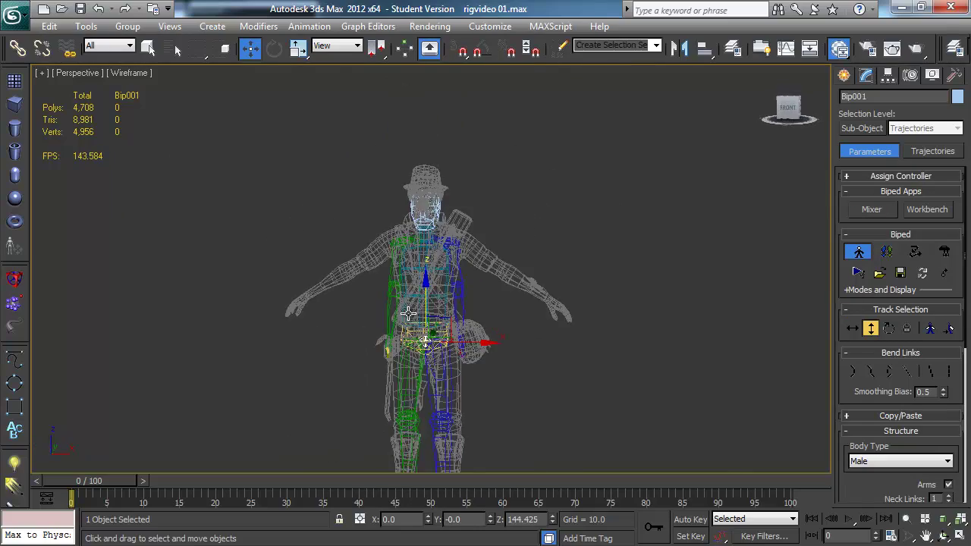
{"action": "scroll", "coordinate": [408, 313], "scroll_direction": "up", "scroll_amount": 5}
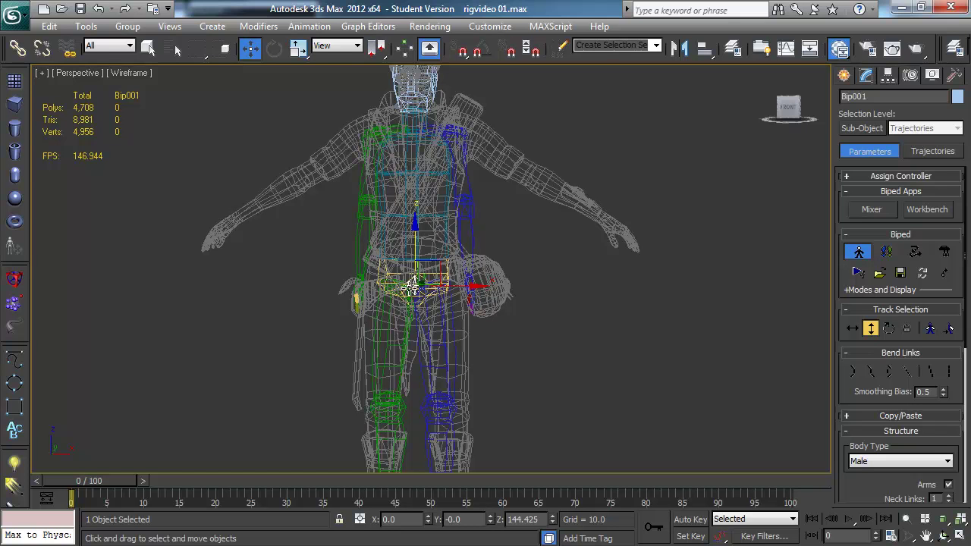
{"action": "middle_click_drag", "start_coordinate": [370, 207], "coordinate": [389, 219]}
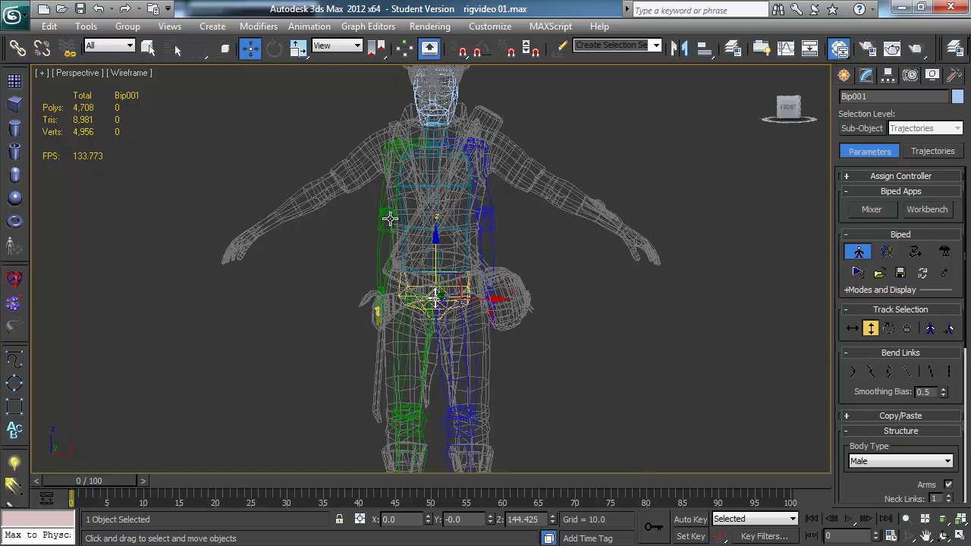
Freeze the character mesh final 9k so that only the biped can be selected
{"action": "left_click", "coordinate": [407, 289]}
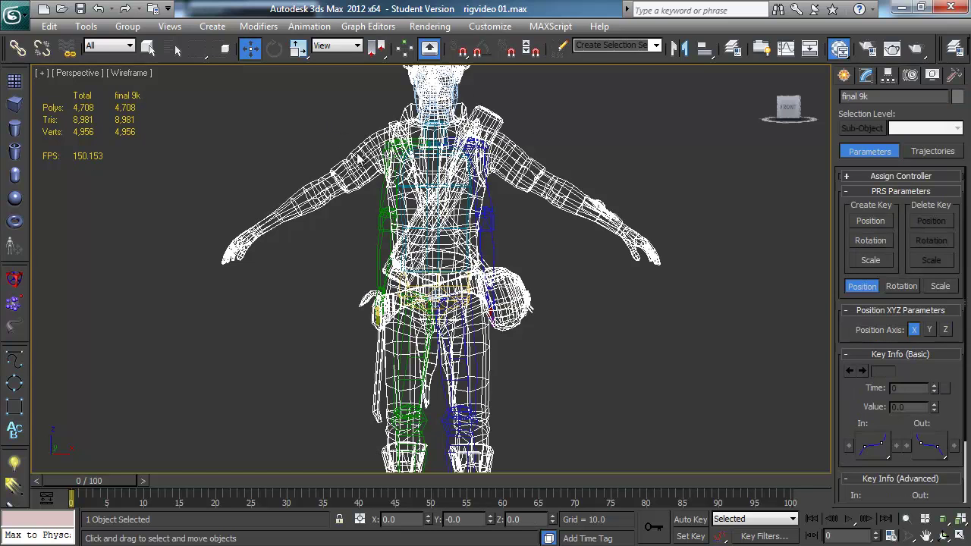
{"action": "right_click", "coordinate": [295, 156]}
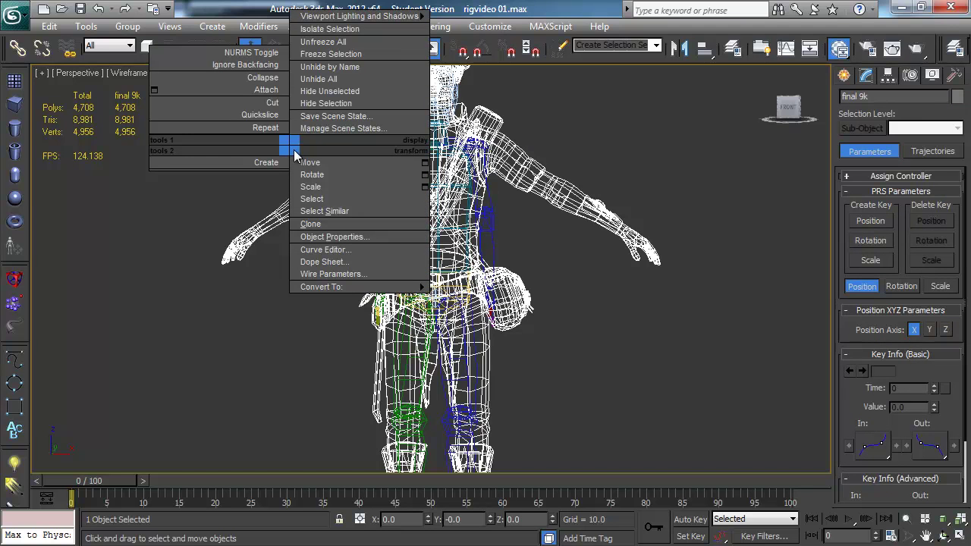
{"action": "left_click", "coordinate": [324, 54]}
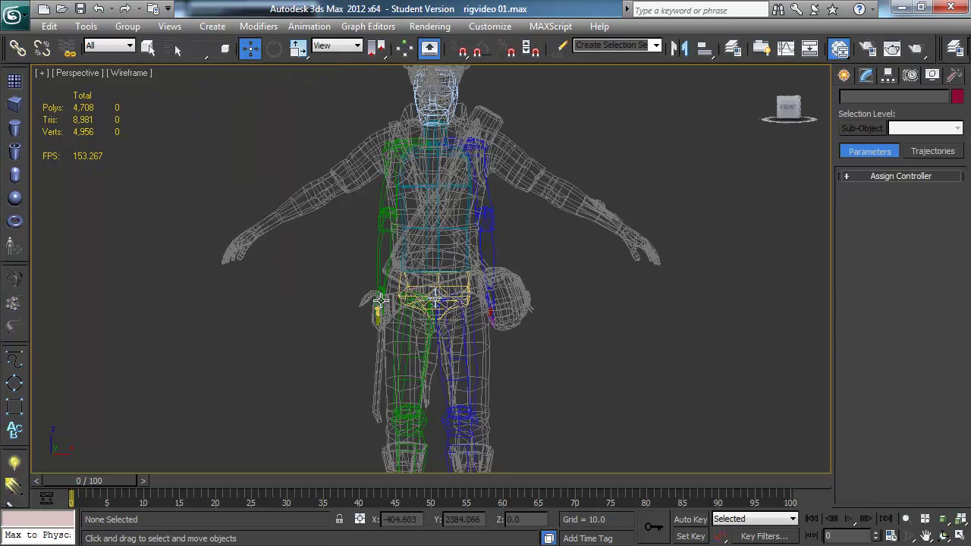
Scale the biped's pelvis to fit the width and height of the character's hips
{"action": "left_click", "coordinate": [401, 286]}
{"action": "middle_click_drag", "start_coordinate": [407, 302], "coordinate": [386, 292]}
{"action": "key", "text": "r"}
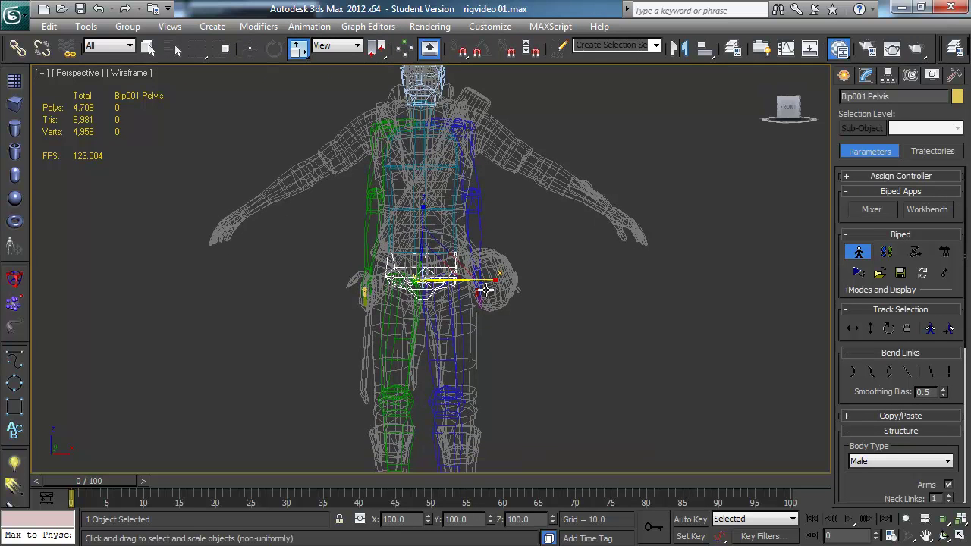
{"action": "scroll", "coordinate": [455, 301], "scroll_direction": "up", "scroll_amount": 2}
{"action": "middle_click_drag", "start_coordinate": [455, 302], "coordinate": [403, 287], "text": "alt"}
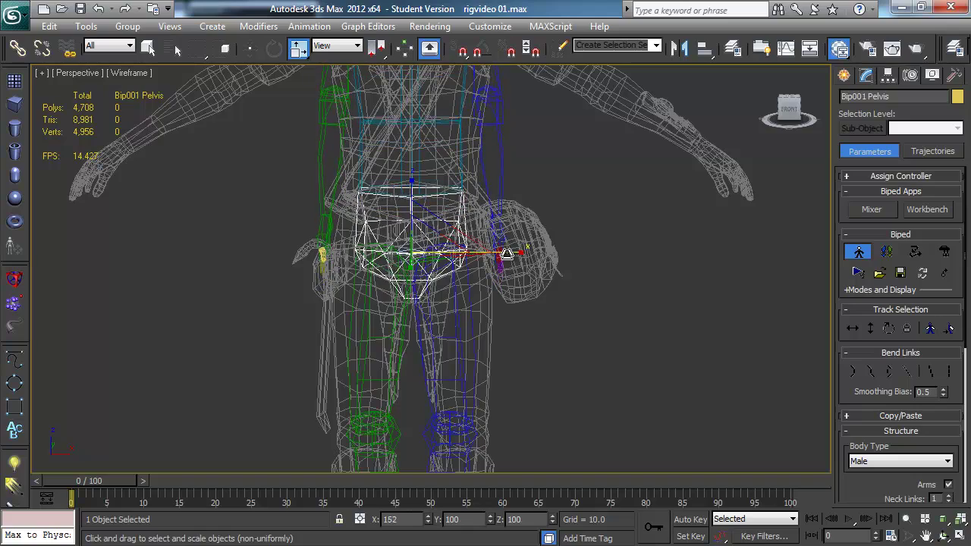
{"action": "middle_click_drag", "start_coordinate": [485, 246], "coordinate": [380, 254], "text": "alt"}
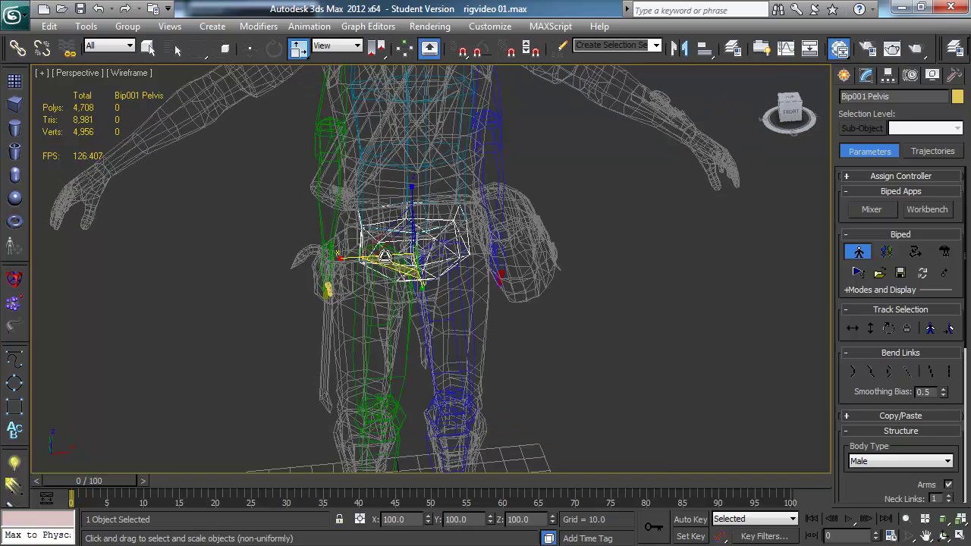
{"action": "left_click_drag", "start_coordinate": [346, 257], "coordinate": [176, 265]}
{"action": "key", "text": "ctrl+z"}
{"action": "left_click_drag", "start_coordinate": [421, 203], "coordinate": [415, 182]}
{"action": "middle_click_drag", "start_coordinate": [417, 190], "coordinate": [424, 164], "text": "alt"}
Rotate and scale the biped's right thigh to fit inside the character's upper leg
{"action": "left_click", "coordinate": [396, 265]}
{"action": "key", "text": "e"}
{"action": "left_click_drag", "start_coordinate": [417, 143], "coordinate": [426, 158]}
{"action": "middle_click_drag", "start_coordinate": [442, 239], "coordinate": [374, 90]}
{"action": "key", "text": "r"}
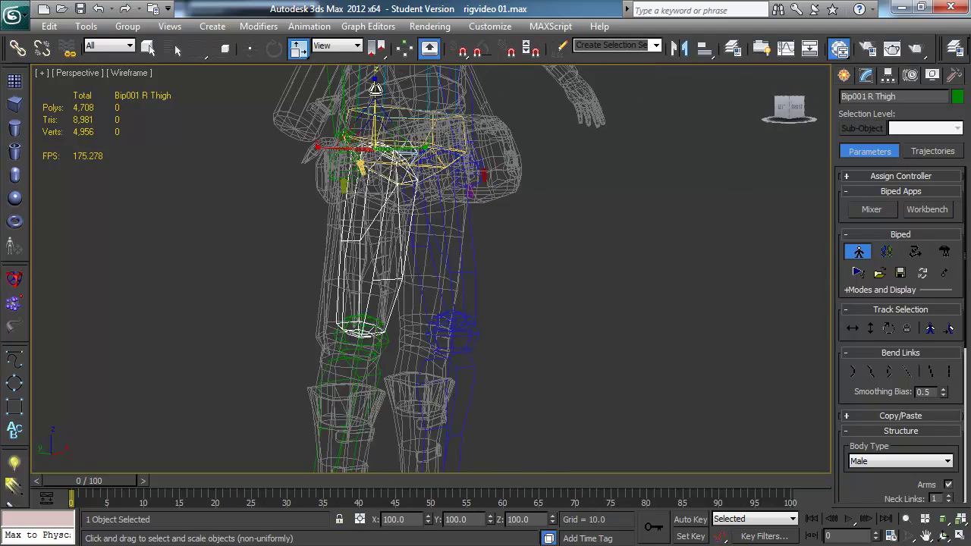
{"action": "left_click_drag", "start_coordinate": [321, 145], "coordinate": [313, 146]}
{"action": "middle_click_drag", "start_coordinate": [313, 145], "coordinate": [339, 193], "text": "alt"}
Refine the right thigh's rotation and check the knee alignment against the mesh from the front and side
{"action": "key", "text": "e"}
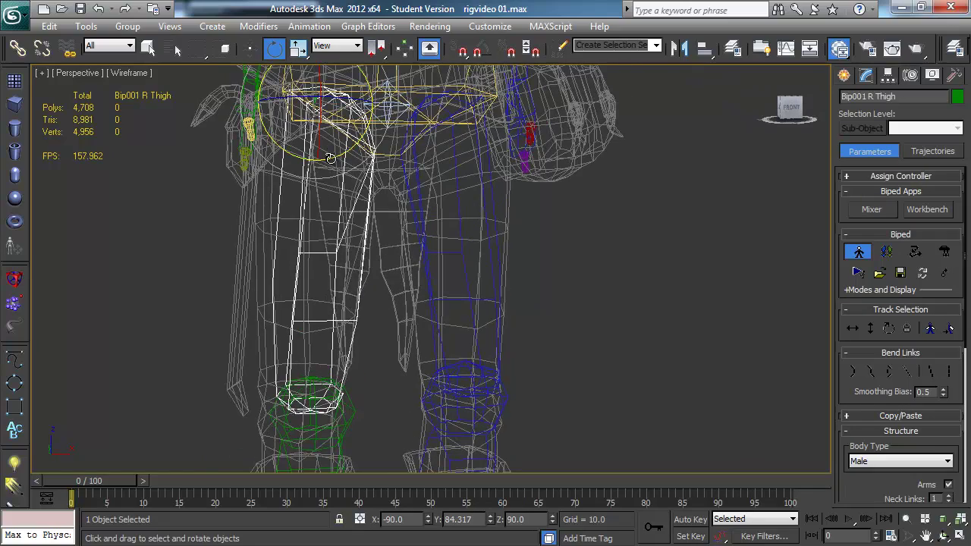
{"action": "left_click_drag", "start_coordinate": [330, 157], "coordinate": [329, 159]}
{"action": "middle_click_drag", "start_coordinate": [264, 379], "coordinate": [336, 310], "text": "alt"}
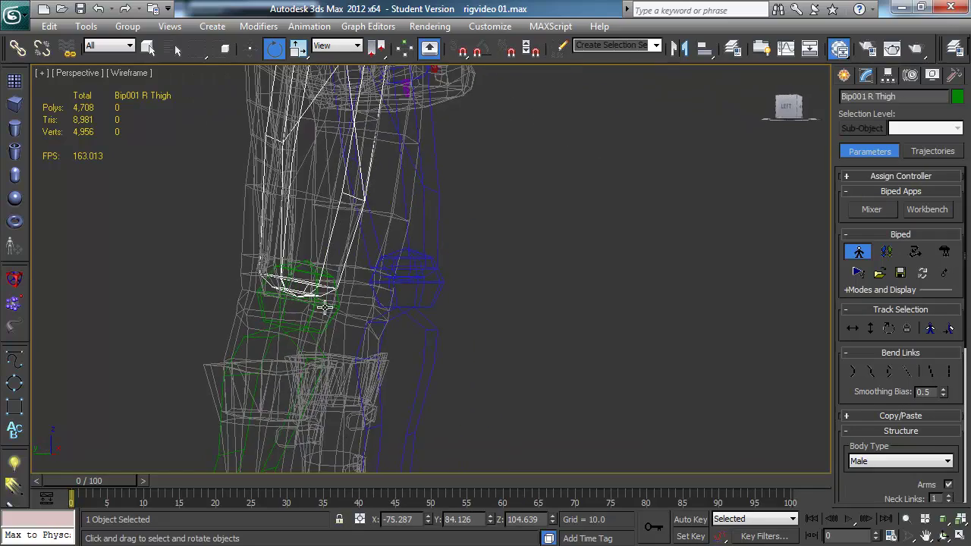
{"action": "middle_click_drag", "start_coordinate": [280, 296], "coordinate": [296, 311], "text": "alt"}
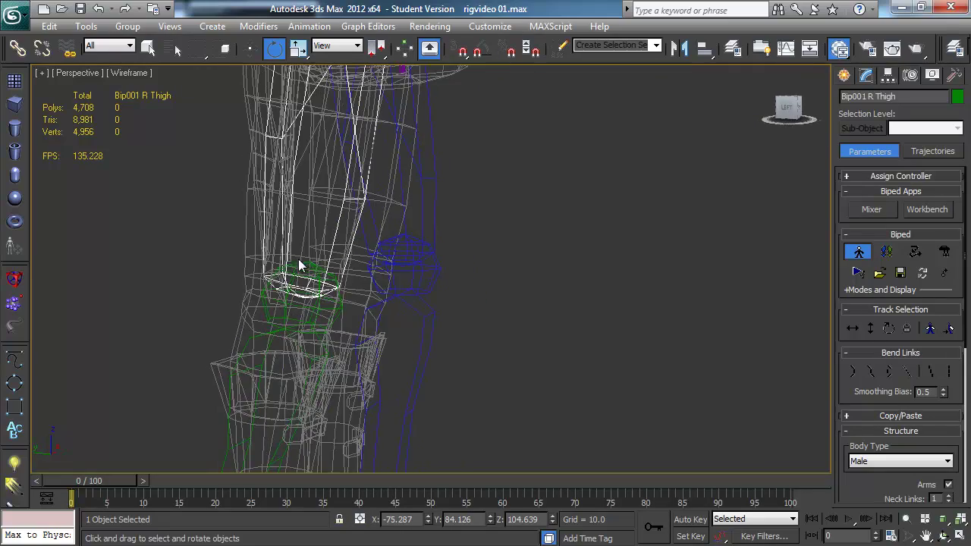
{"action": "middle_click_drag", "start_coordinate": [367, 276], "coordinate": [318, 294], "text": "alt"}
{"action": "scroll", "coordinate": [318, 294], "scroll_direction": "down", "scroll_amount": 6}
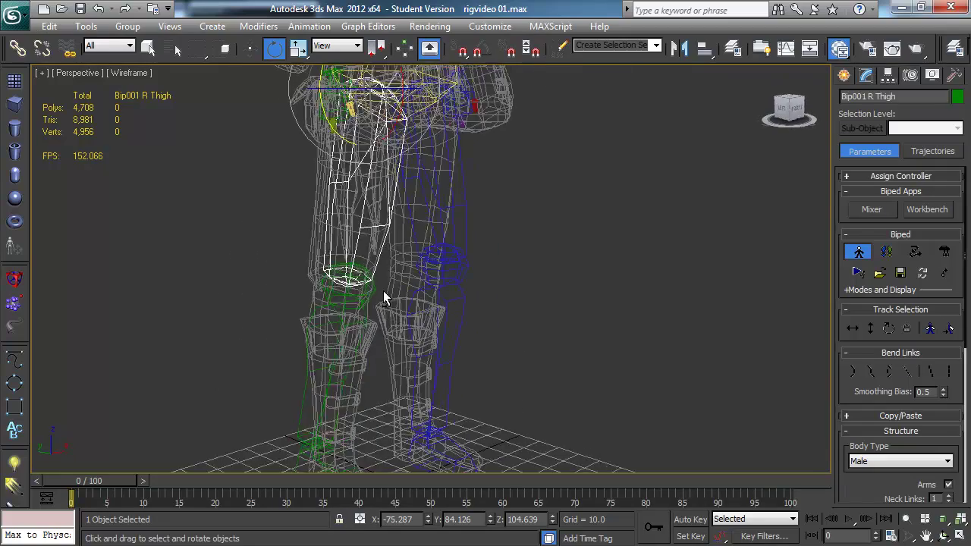
Rotate the biped's right calf to follow the character's lower leg
{"action": "middle_click_drag", "start_coordinate": [309, 239], "coordinate": [245, 271], "text": "alt"}
{"action": "left_click", "coordinate": [266, 288]}
{"action": "left_click_drag", "start_coordinate": [254, 274], "coordinate": [299, 302]}
{"action": "middle_click_drag", "start_coordinate": [299, 302], "coordinate": [300, 341], "text": "alt"}
{"action": "left_click_drag", "start_coordinate": [316, 269], "coordinate": [332, 271]}
{"action": "middle_click_drag", "start_coordinate": [333, 271], "coordinate": [317, 228], "text": "alt"}
Rotate the right thigh and calf about their local axes to align the leg with the mesh from the side
{"action": "left_click", "coordinate": [315, 200]}
{"action": "left_click_drag", "start_coordinate": [357, 134], "coordinate": [344, 141]}
{"action": "left_click", "coordinate": [296, 315]}
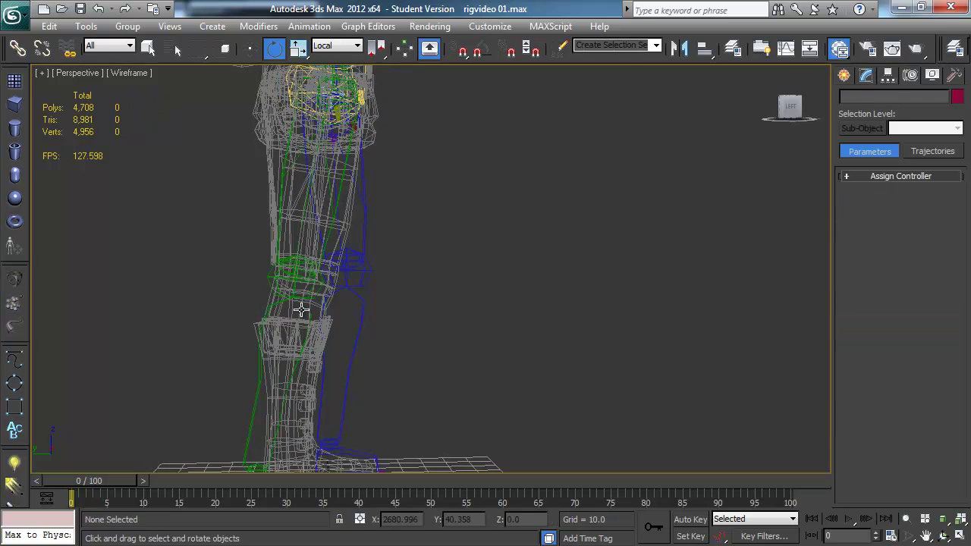
{"action": "left_click", "coordinate": [313, 298]}
{"action": "left_click_drag", "start_coordinate": [324, 303], "coordinate": [338, 304]}
{"action": "middle_click_drag", "start_coordinate": [338, 304], "coordinate": [326, 219], "text": "alt"}
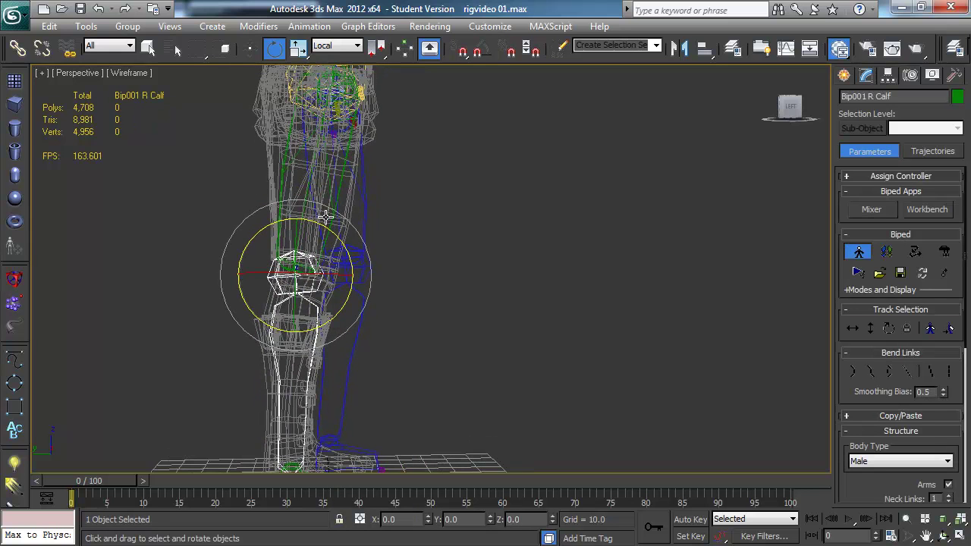
Fine-tune the right leg from the side by rotating the thigh about 2.3 degrees and readjusting the calf
{"action": "left_click", "coordinate": [341, 214]}
{"action": "left_click_drag", "start_coordinate": [354, 137], "coordinate": [358, 141]}
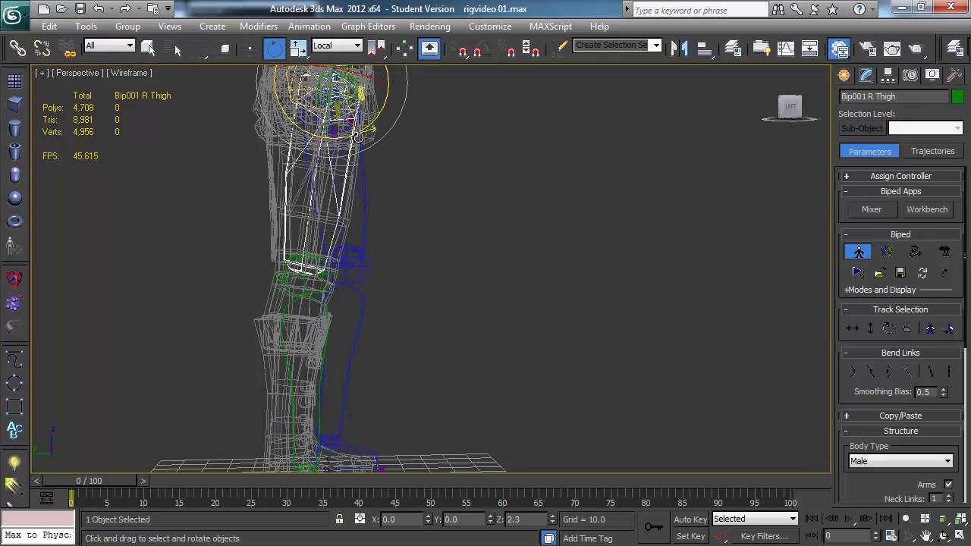
{"action": "left_click", "coordinate": [323, 322]}
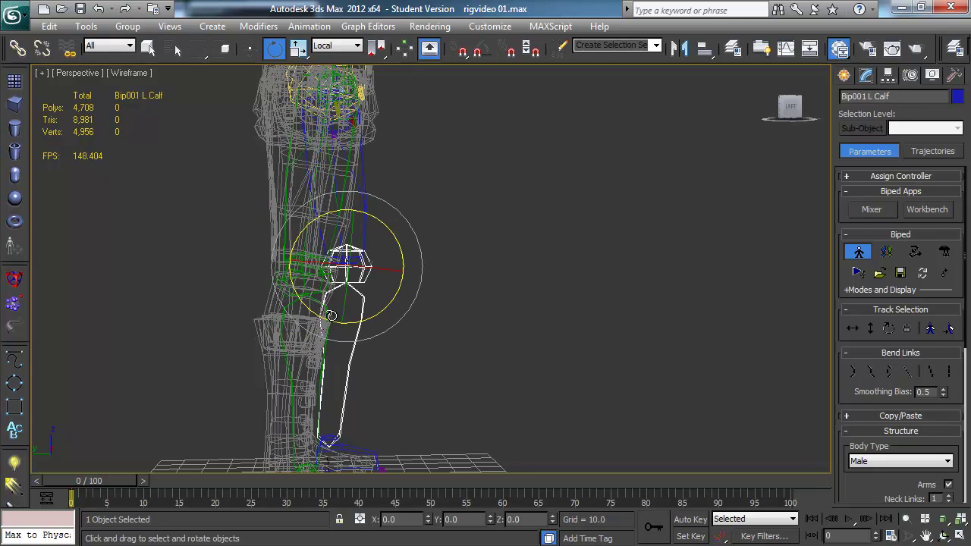
{"action": "left_click", "coordinate": [287, 347]}
{"action": "left_click_drag", "start_coordinate": [332, 323], "coordinate": [336, 333]}
Scale the biped's lowest spine link to fit the character's waist
{"action": "scroll", "coordinate": [353, 435], "scroll_direction": "down", "scroll_amount": 5}
{"action": "middle_click_drag", "start_coordinate": [402, 345], "coordinate": [380, 350], "text": "alt"}
{"action": "scroll", "coordinate": [346, 350], "scroll_direction": "up", "scroll_amount": 3}
{"action": "left_click", "coordinate": [336, 386]}
{"action": "left_click", "coordinate": [336, 386]}
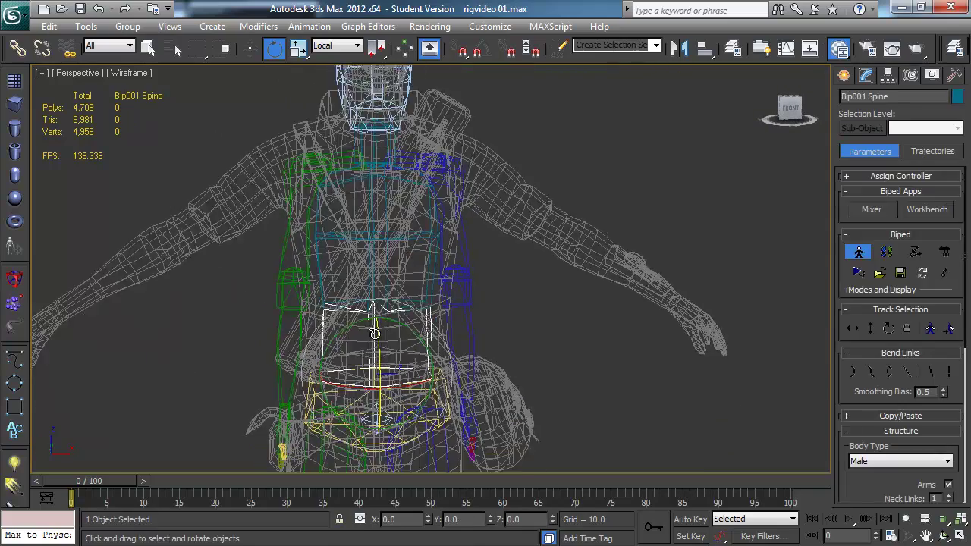
{"action": "key", "text": "r"}
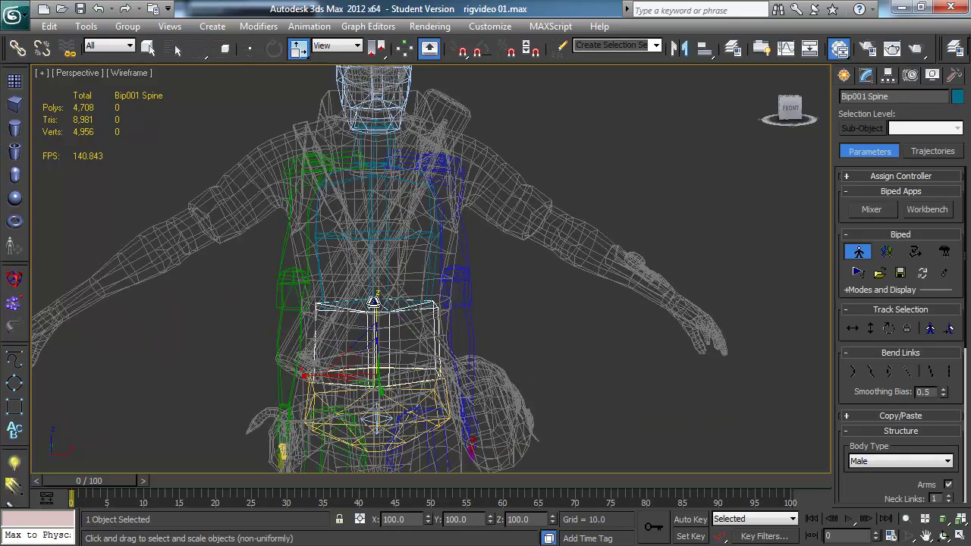
{"action": "left_click_drag", "start_coordinate": [306, 376], "coordinate": [308, 382]}
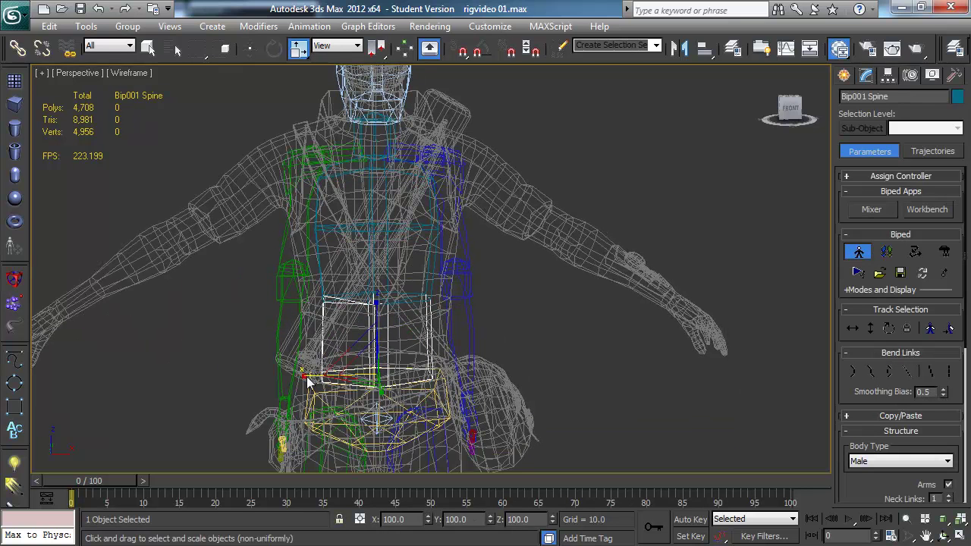
Widen the middle spine link to about 104 percent along X, and select the upper spine link
{"action": "left_click", "coordinate": [372, 245]}
{"action": "left_click_drag", "start_coordinate": [311, 297], "coordinate": [307, 297]}
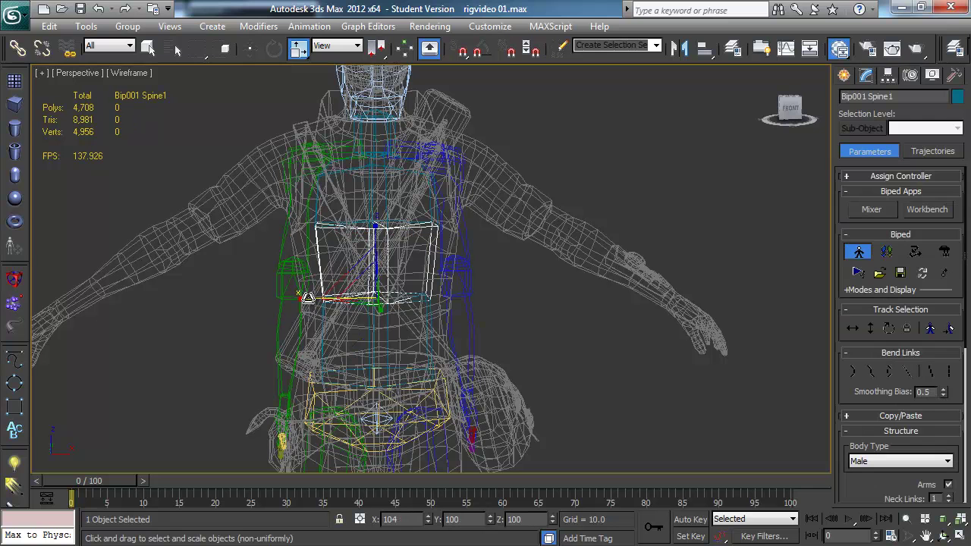
{"action": "left_click", "coordinate": [379, 197]}
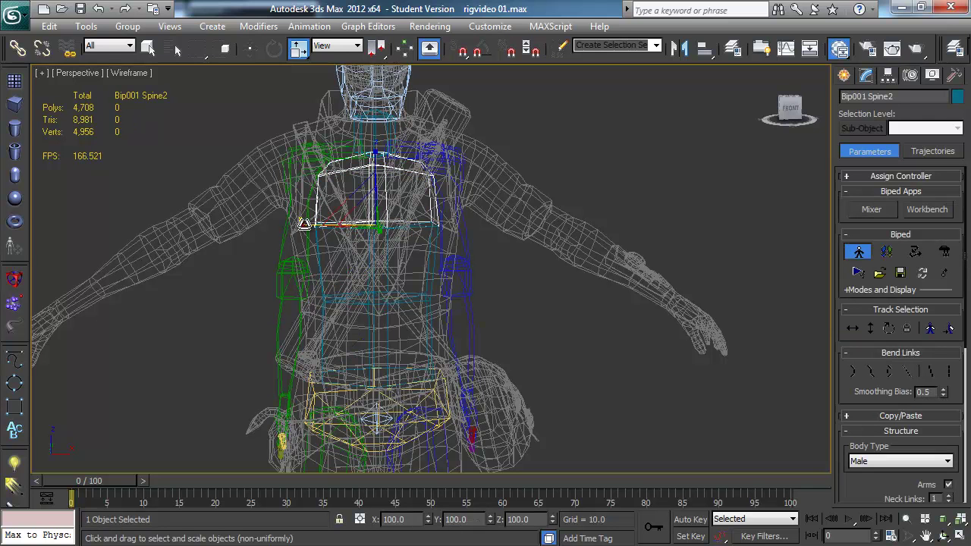
Move the right clavicle about 2.3 units outward along X to line it up with the mesh's shoulder
{"action": "left_click", "coordinate": [334, 145]}
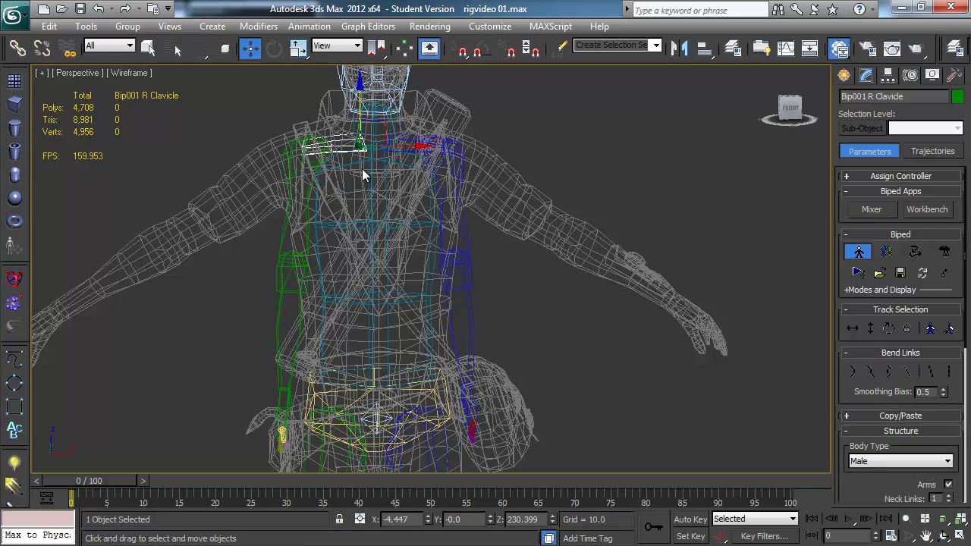
{"action": "key", "text": "w"}
{"action": "mouse_move", "coordinate": [381, 146]}
{"action": "left_mouse_down"}
{"action": "mouse_move", "coordinate": [325, 160]}
{"action": "mouse_move", "coordinate": [287, 139]}
{"action": "mouse_move", "coordinate": [327, 129]}
{"action": "mouse_move", "coordinate": [369, 148]}
{"action": "left_mouse_up"}
{"action": "left_click_drag", "start_coordinate": [335, 179], "coordinate": [371, 167]}
{"action": "middle_click_drag", "start_coordinate": [371, 168], "coordinate": [364, 175]}
{"action": "left_click_drag", "start_coordinate": [380, 160], "coordinate": [373, 160]}
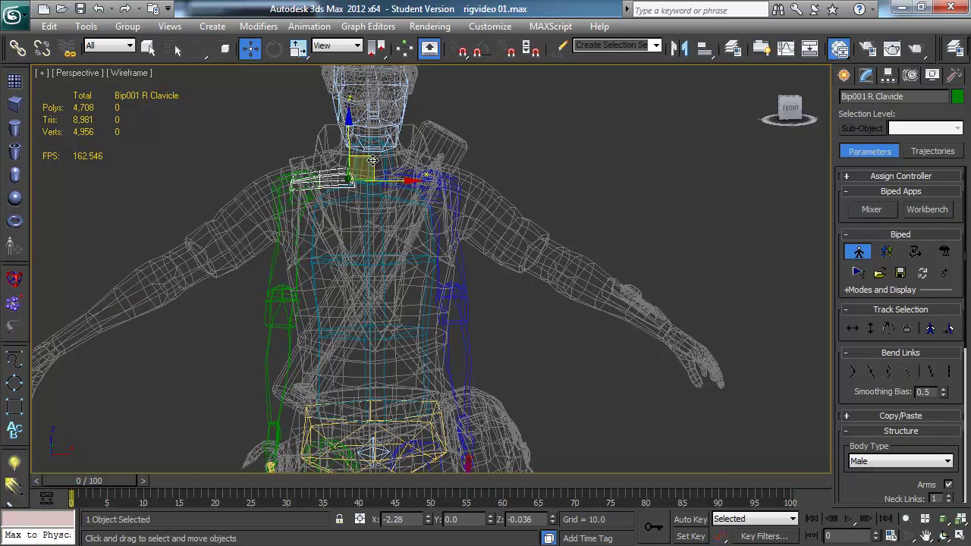
{"action": "middle_click_drag", "start_coordinate": [386, 238], "coordinate": [385, 232]}
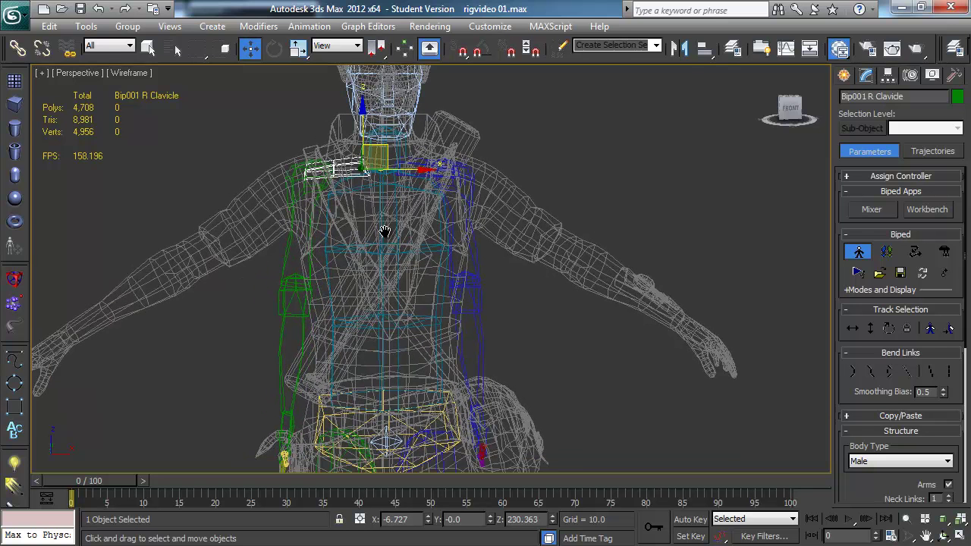
Rotate the right upper arm upward until the biped arm follows the mesh's outstretched arm
{"action": "left_click", "coordinate": [317, 186]}
{"action": "key", "text": "e"}
{"action": "left_click_drag", "start_coordinate": [345, 129], "coordinate": [350, 169]}
Lower the right clavicle about 2.4 units along Z so the arm sits inside the mesh's shoulder, and clear the selection
{"action": "left_click", "coordinate": [351, 167]}
{"action": "key", "text": "w"}
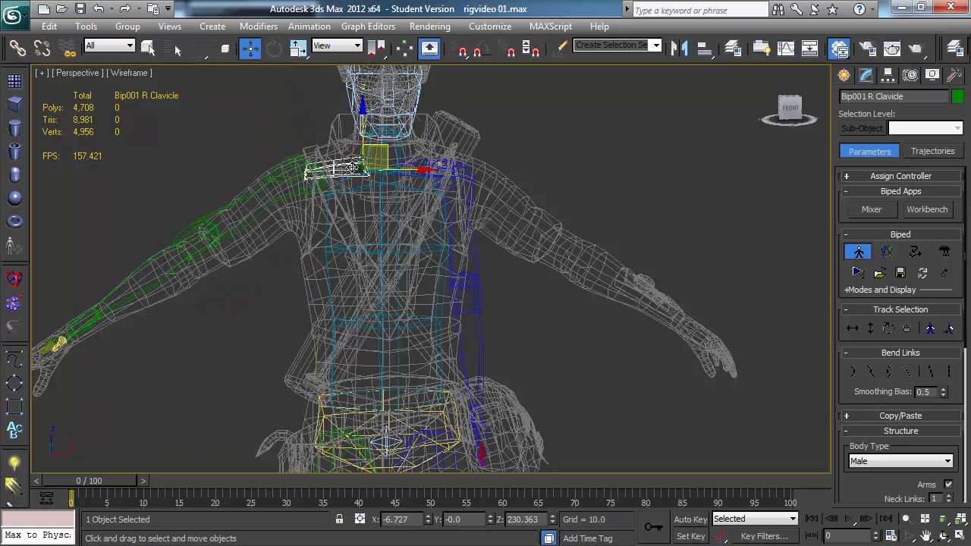
{"action": "left_click_drag", "start_coordinate": [363, 126], "coordinate": [363, 133]}
{"action": "middle_click_drag", "start_coordinate": [364, 133], "coordinate": [316, 177], "text": "alt"}
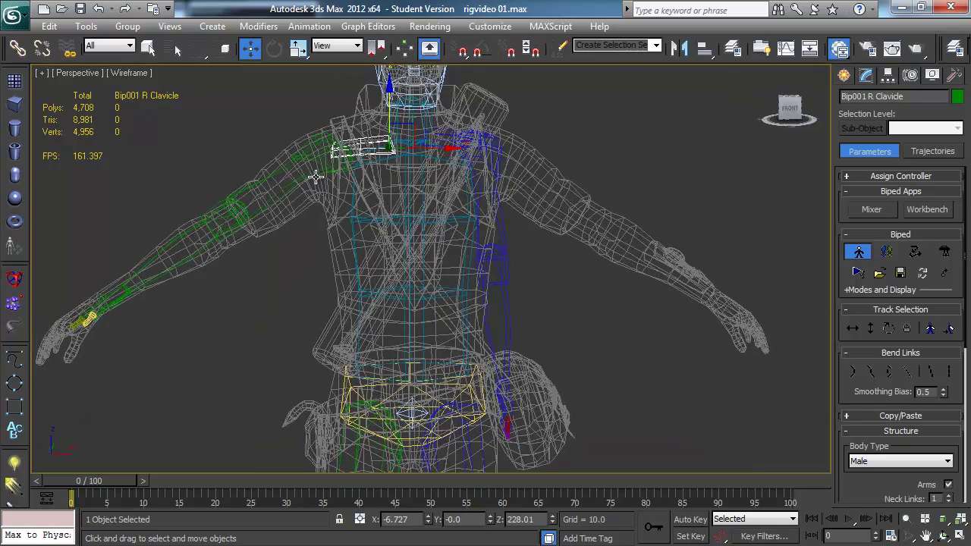
{"action": "middle_click_drag", "start_coordinate": [455, 187], "coordinate": [330, 296]}
{"action": "left_click", "coordinate": [330, 297]}
{"action": "scroll", "coordinate": [385, 220], "scroll_direction": "down", "scroll_amount": 4}
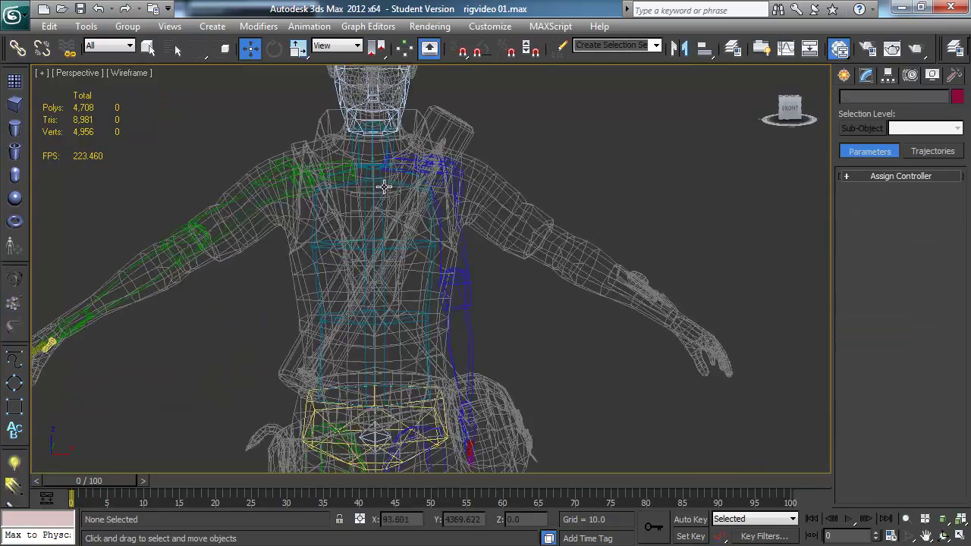
{"action": "mouse_move", "coordinate": [350, 230]}
{"action": "middle_mouse_down", "text": "alt"}
{"action": "mouse_move", "coordinate": [398, 228]}
{"action": "mouse_move", "coordinate": [333, 239]}
{"action": "middle_mouse_up", "text": "alt"}
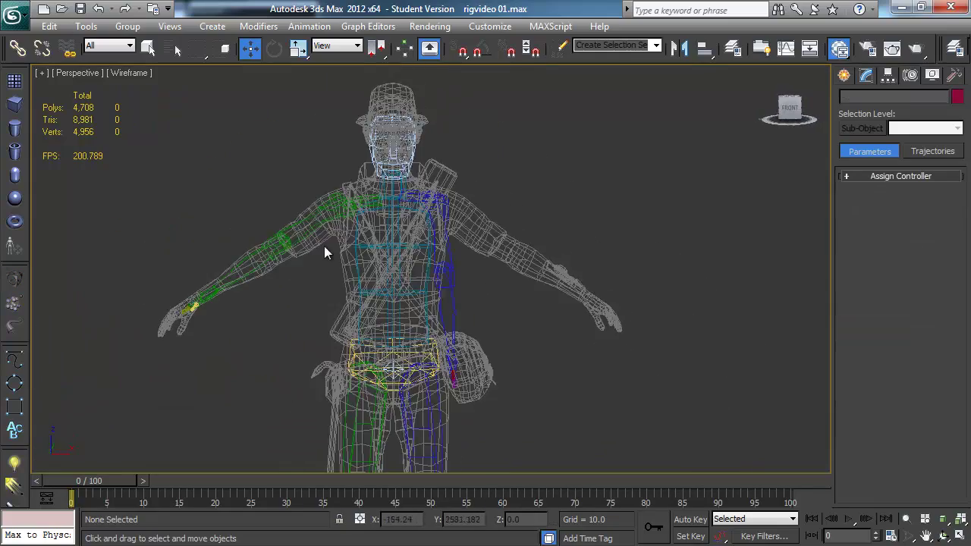
Scale the right upper arm to fit the mesh's upper arm
{"action": "left_click", "coordinate": [320, 226]}
{"action": "key", "text": "r"}
{"action": "left_click_drag", "start_coordinate": [337, 165], "coordinate": [335, 185]}
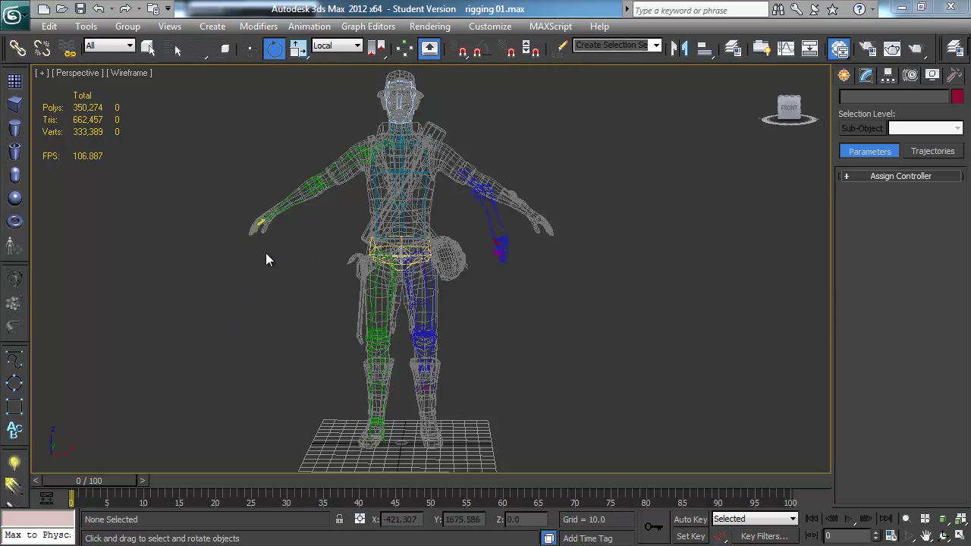
Check the fit of the biped's right side against the mesh in shaded display
{"action": "mouse_move", "coordinate": [262, 257]}
{"action": "middle_mouse_down", "text": "alt"}
{"action": "mouse_move", "coordinate": [263, 244]}
{"action": "mouse_move", "coordinate": [279, 257]}
{"action": "mouse_move", "coordinate": [347, 264]}
{"action": "mouse_move", "coordinate": [250, 260]}
{"action": "mouse_move", "coordinate": [258, 261]}
{"action": "middle_mouse_up", "text": "alt"}
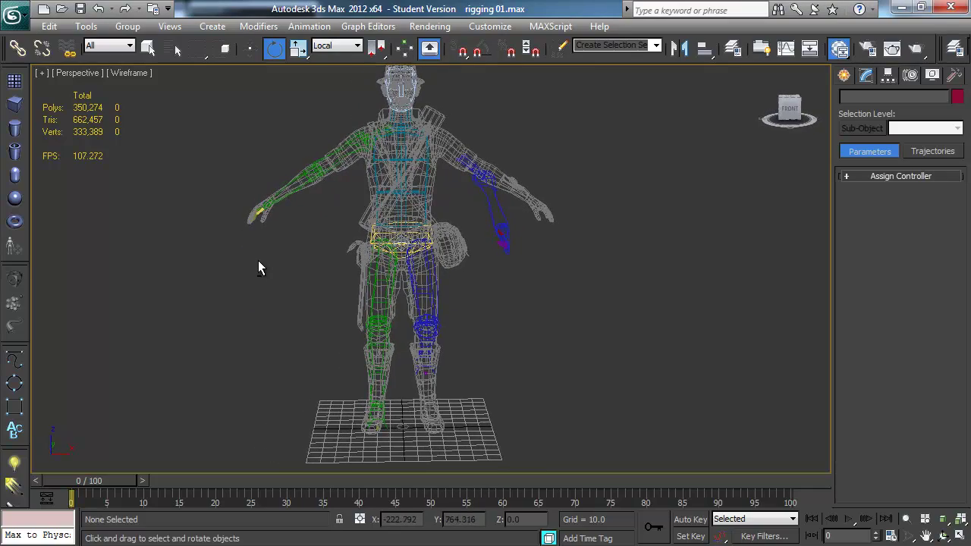
{"action": "mouse_move", "coordinate": [595, 128]}
{"action": "middle_mouse_down", "text": "alt"}
{"action": "mouse_move", "coordinate": [470, 163]}
{"action": "mouse_move", "coordinate": [443, 113]}
{"action": "mouse_move", "coordinate": [499, 136]}
{"action": "mouse_move", "coordinate": [470, 187]}
{"action": "mouse_move", "coordinate": [635, 184]}
{"action": "mouse_move", "coordinate": [535, 186]}
{"action": "middle_mouse_up", "text": "alt"}
{"action": "key", "text": "F3"}
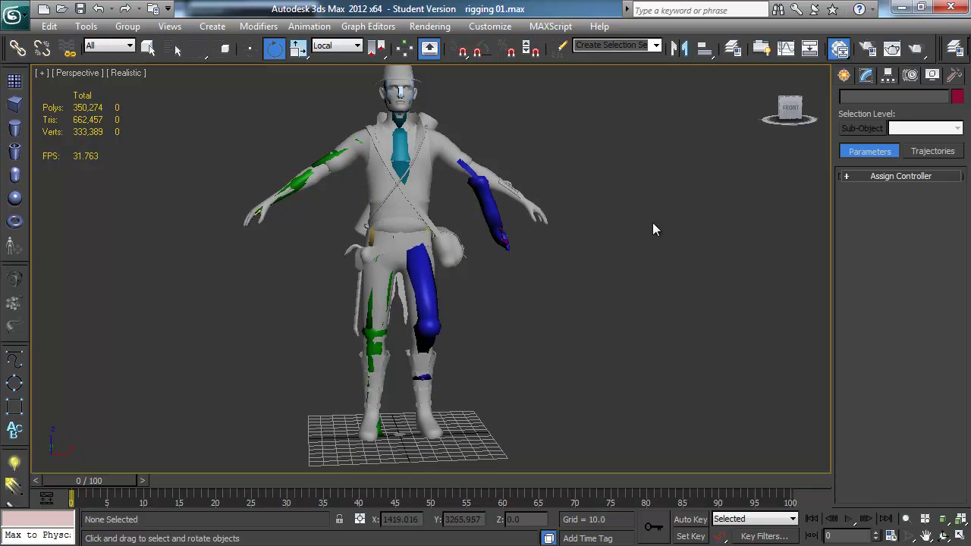
{"action": "key", "text": "F3"}
Select all right-side limb parts of the biped, from clavicle to fingers and from thigh to toe
{"action": "mouse_move", "coordinate": [543, 230]}
{"action": "middle_mouse_down"}
{"action": "mouse_move", "coordinate": [493, 217]}
{"action": "mouse_move", "coordinate": [459, 252]}
{"action": "mouse_move", "coordinate": [461, 265]}
{"action": "middle_mouse_up"}
{"action": "left_click_drag", "start_coordinate": [232, 162], "coordinate": [288, 245]}
{"action": "middle_click_drag", "start_coordinate": [364, 258], "coordinate": [354, 295]}
{"action": "scroll", "coordinate": [320, 161], "scroll_direction": "up", "scroll_amount": 3}
{"action": "left_click_drag", "start_coordinate": [253, 143], "coordinate": [311, 217]}
{"action": "middle_click_drag", "start_coordinate": [307, 292], "coordinate": [299, 280]}
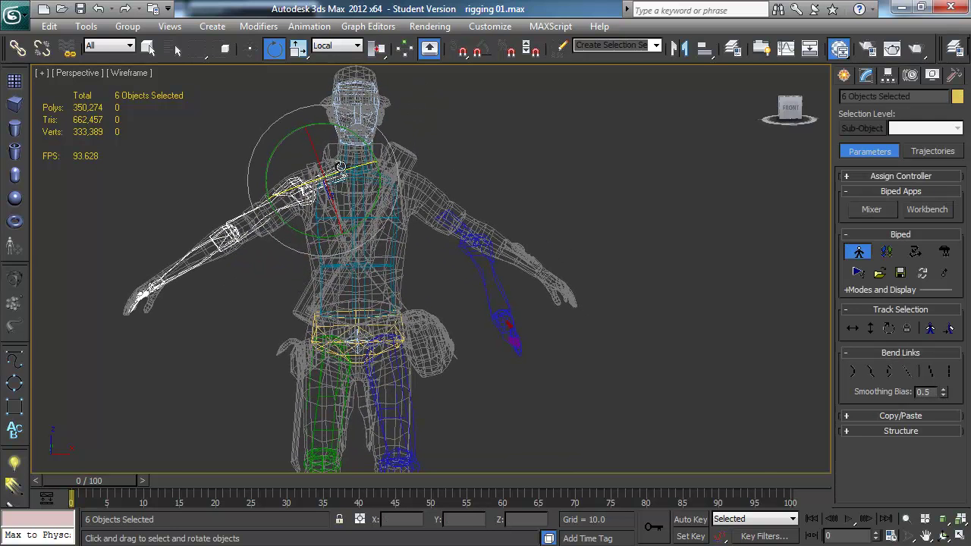
{"action": "middle_click_drag", "start_coordinate": [352, 325], "coordinate": [352, 76]}
{"action": "scroll", "coordinate": [299, 366], "scroll_direction": "down", "scroll_amount": 3}
{"action": "left_click_drag", "start_coordinate": [299, 366], "coordinate": [377, 194]}
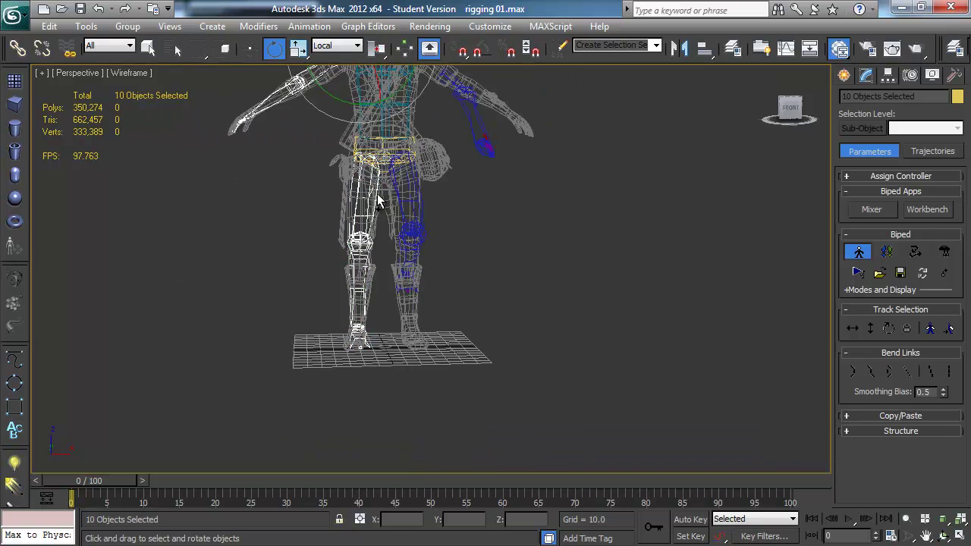
{"action": "middle_click_drag", "start_coordinate": [377, 194], "coordinate": [367, 237]}
{"action": "mouse_move", "coordinate": [317, 322]}
{"action": "middle_mouse_down", "text": "alt"}
{"action": "mouse_move", "coordinate": [352, 327]}
{"action": "mouse_move", "coordinate": [326, 317]}
{"action": "middle_mouse_up", "text": "alt"}
{"action": "middle_click_drag", "start_coordinate": [335, 241], "coordinate": [340, 299]}
{"action": "middle_click_drag", "start_coordinate": [273, 238], "coordinate": [352, 199], "text": "alt"}
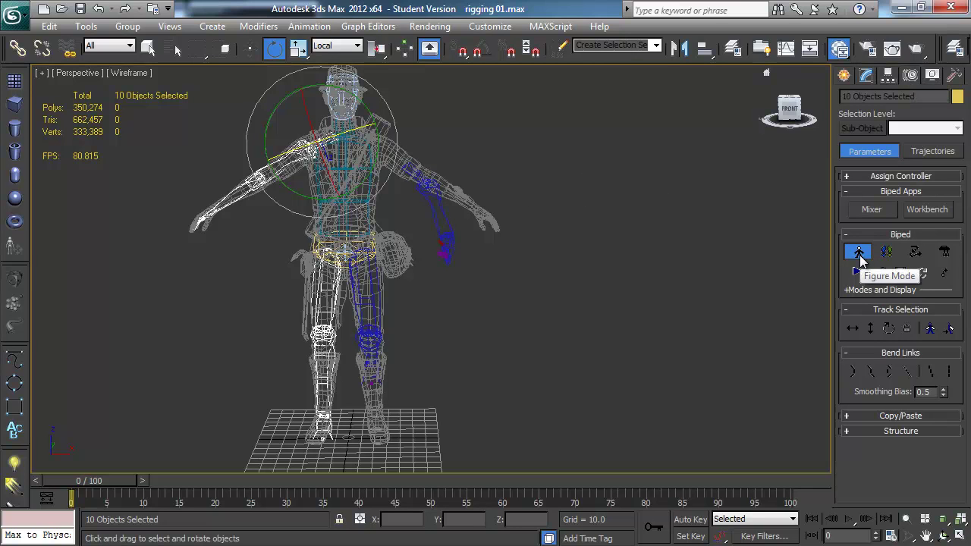
Create a biped copy collection and name it righthalf
{"action": "left_click", "coordinate": [889, 415]}
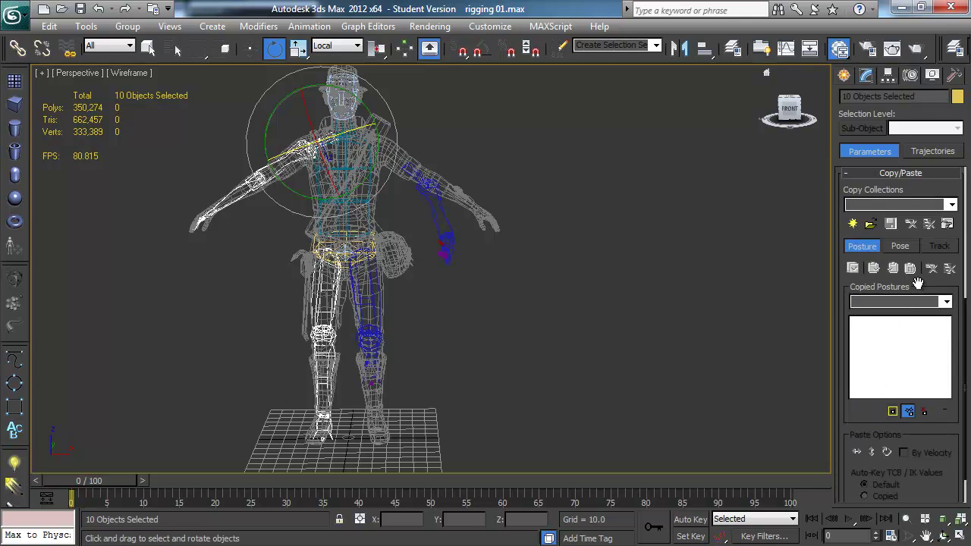
{"action": "left_click", "coordinate": [853, 225]}
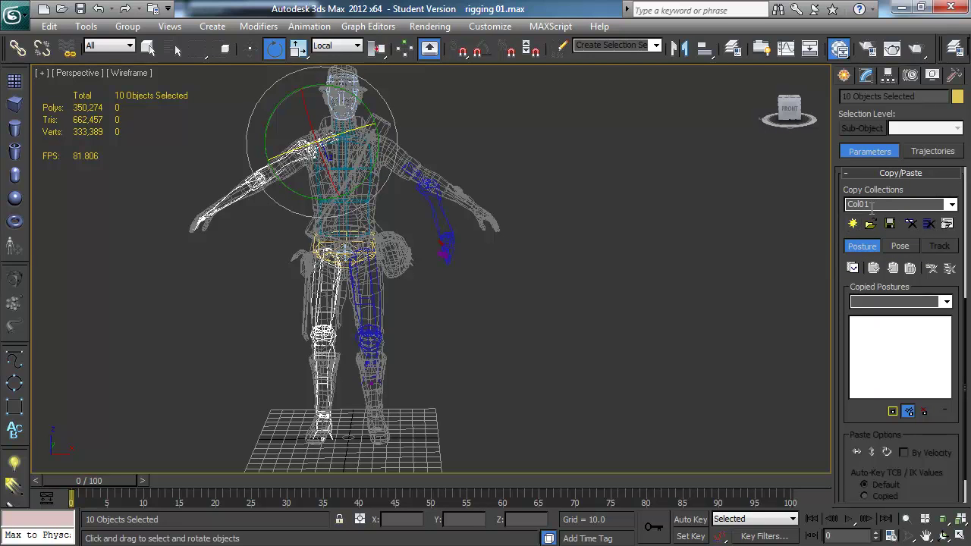
{"action": "key", "text": "r"}
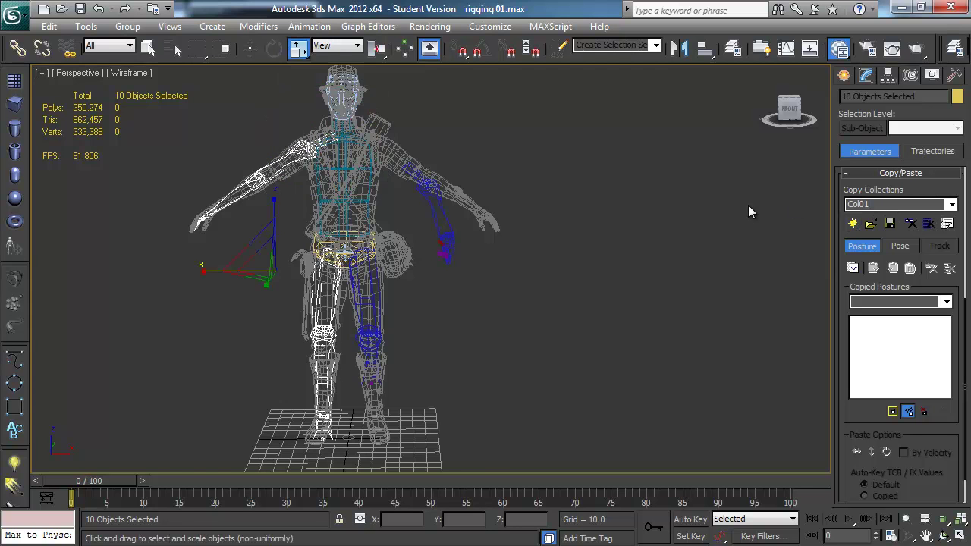
{"action": "key", "text": "h"}
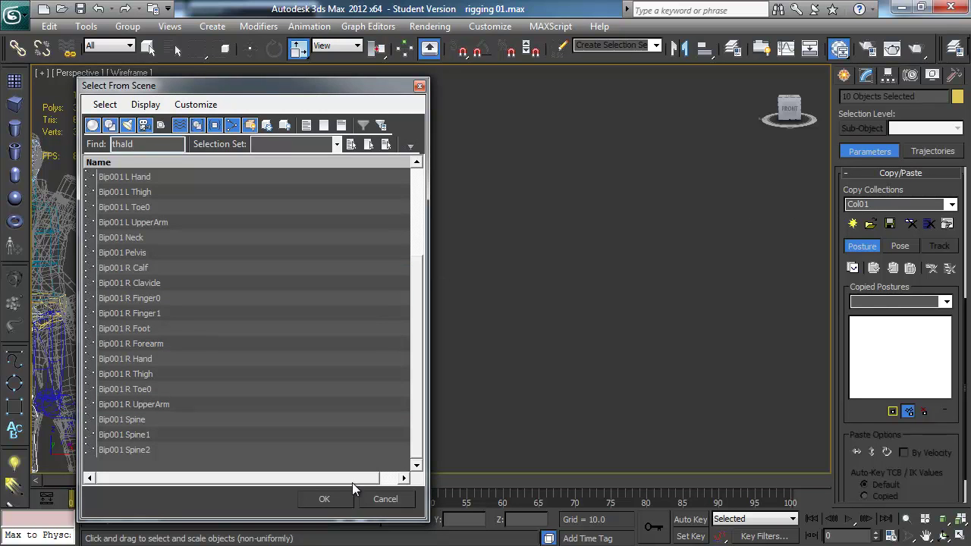
{"action": "left_click", "coordinate": [384, 502]}
{"action": "middle_click_drag", "start_coordinate": [234, 252], "coordinate": [446, 202]}
{"action": "double_click", "coordinate": [884, 203]}
{"action": "type", "text": "right"}
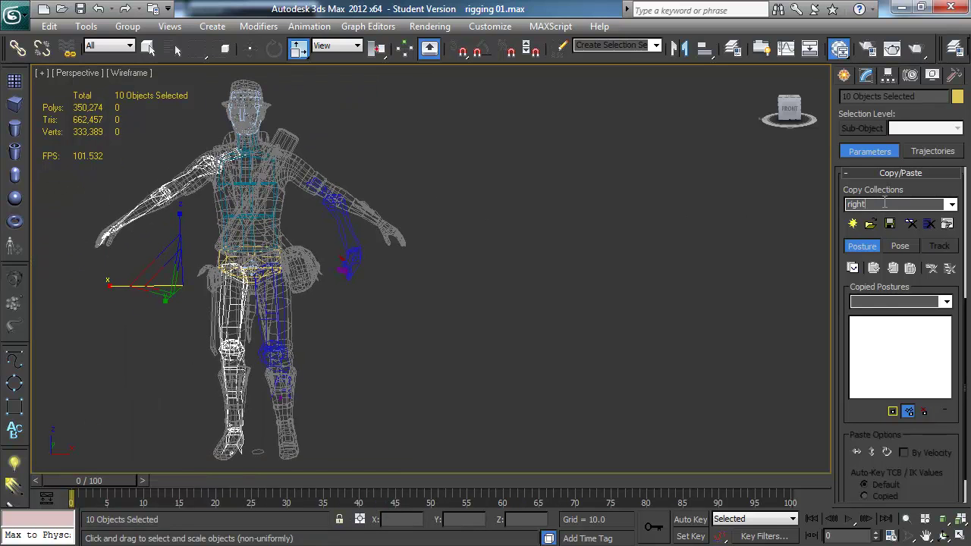
{"action": "type", "text": "half"}
{"action": "middle_click_drag", "start_coordinate": [393, 316], "coordinate": [476, 311]}
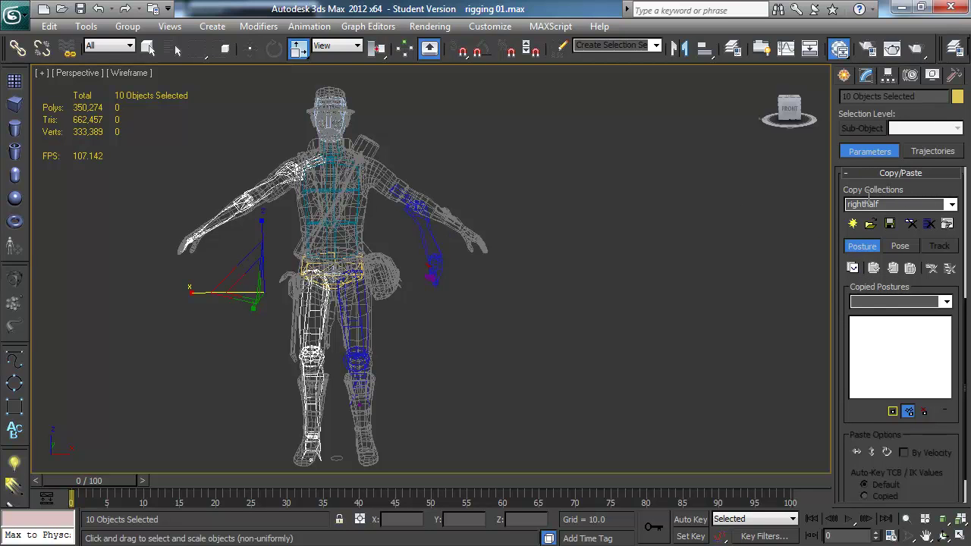
Copy the posture of the selected right arm and leg and paste it opposite onto the left side
{"action": "left_click", "coordinate": [853, 268]}
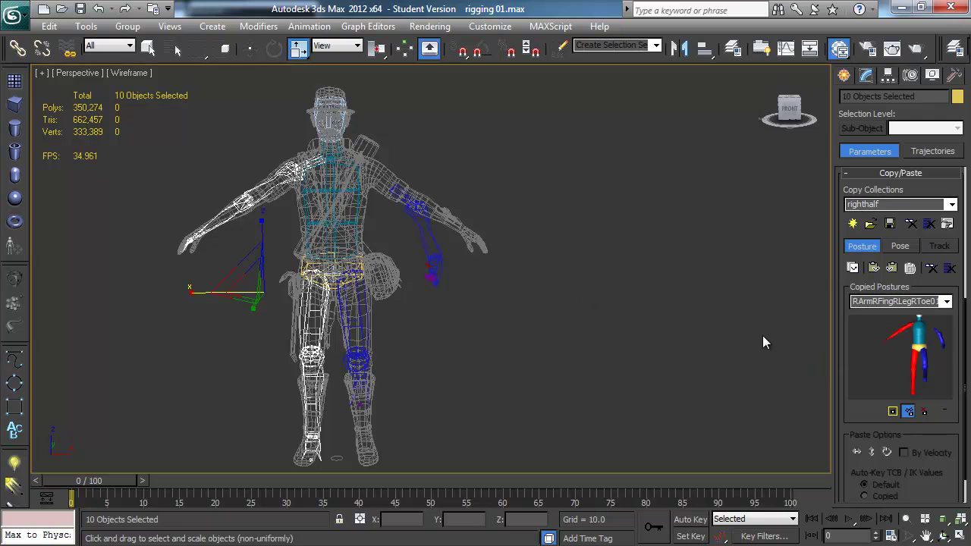
{"action": "left_click", "coordinate": [893, 270]}
{"action": "middle_click_drag", "start_coordinate": [319, 277], "coordinate": [439, 313], "text": "alt"}
{"action": "left_click", "coordinate": [440, 300]}
{"action": "scroll", "coordinate": [455, 313], "scroll_direction": "up", "scroll_amount": 3}
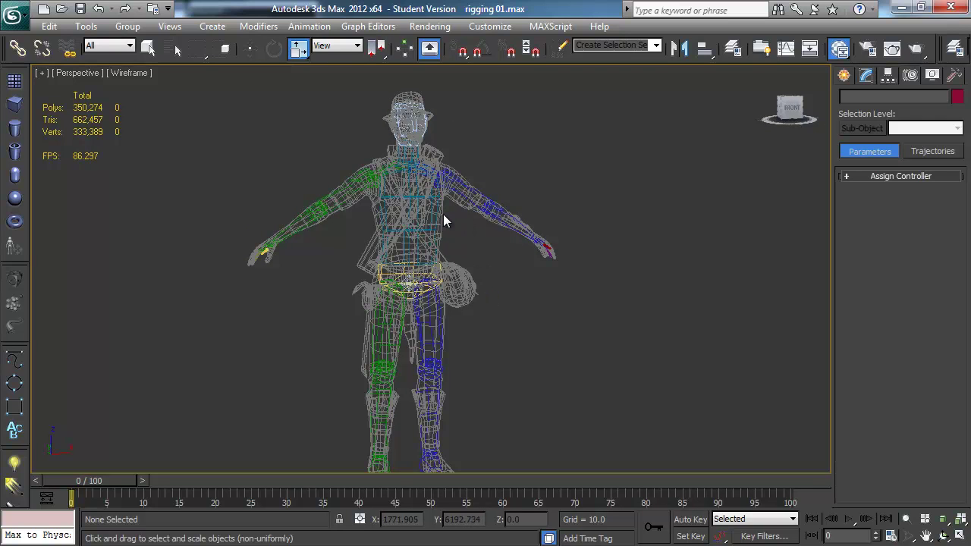
Unfreeze the character mesh and freeze the whole biped
{"action": "scroll", "coordinate": [500, 254], "scroll_direction": "down", "scroll_amount": 2}
{"action": "left_click_drag", "start_coordinate": [613, 96], "coordinate": [207, 497]}
{"action": "right_click", "coordinate": [473, 237]}
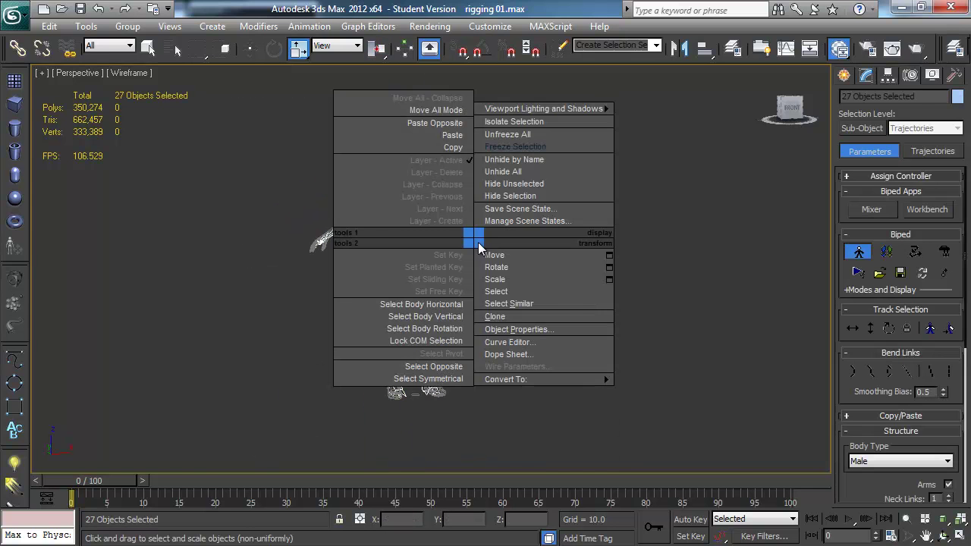
{"action": "left_click", "coordinate": [551, 221]}
{"action": "right_click", "coordinate": [543, 202]}
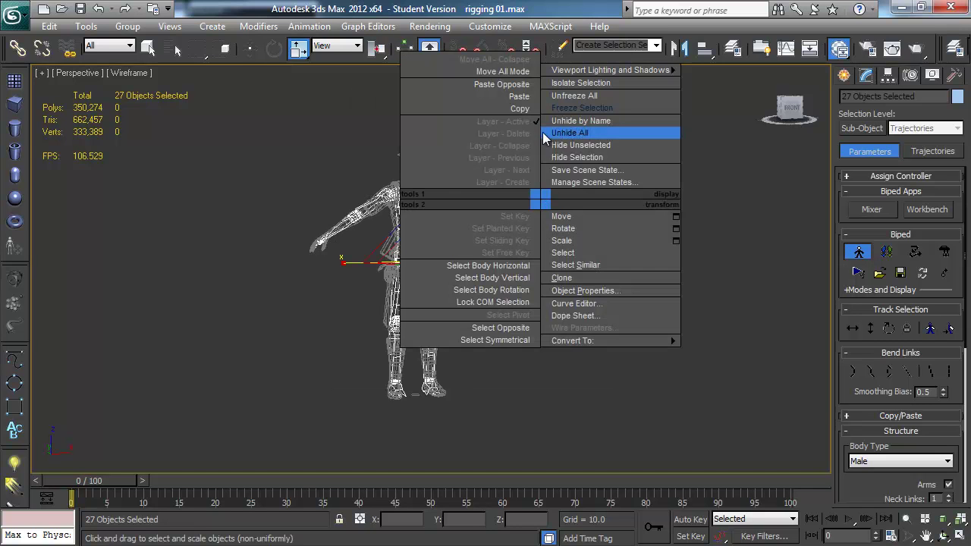
{"action": "left_click", "coordinate": [587, 95]}
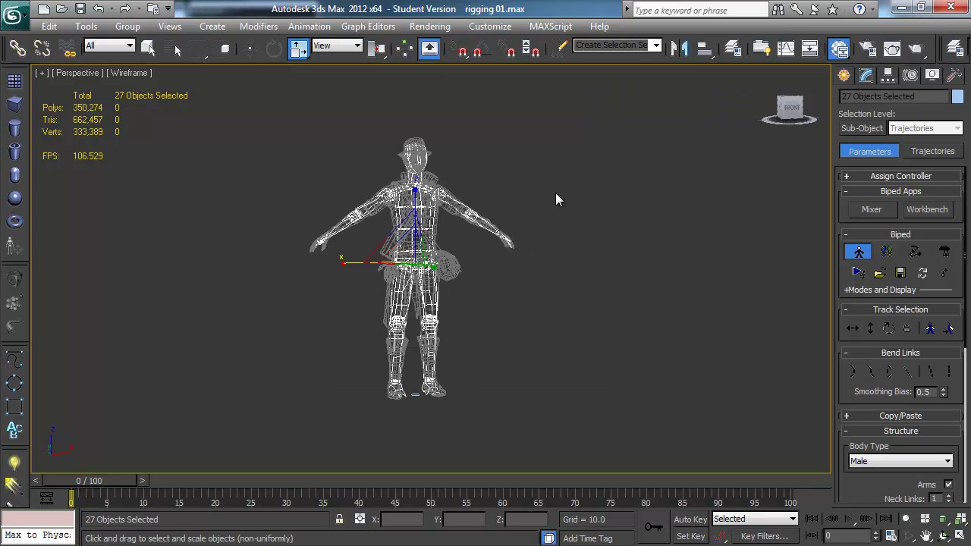
{"action": "right_click", "coordinate": [551, 190]}
{"action": "left_click", "coordinate": [595, 98]}
{"action": "left_click", "coordinate": [492, 220]}
{"action": "key", "text": "w"}
{"action": "left_click_drag", "start_coordinate": [489, 220], "coordinate": [585, 167]}
{"action": "left_click", "coordinate": [455, 240]}
{"action": "key", "text": "ctrl+z"}
{"action": "key", "text": "ctrl+z"}
{"action": "left_click", "coordinate": [504, 258]}
Display the scene shaded and hide everything except the final 9k character mesh
{"action": "key", "text": "F3"}
{"action": "scroll", "coordinate": [461, 280], "scroll_direction": "up", "scroll_amount": 8}
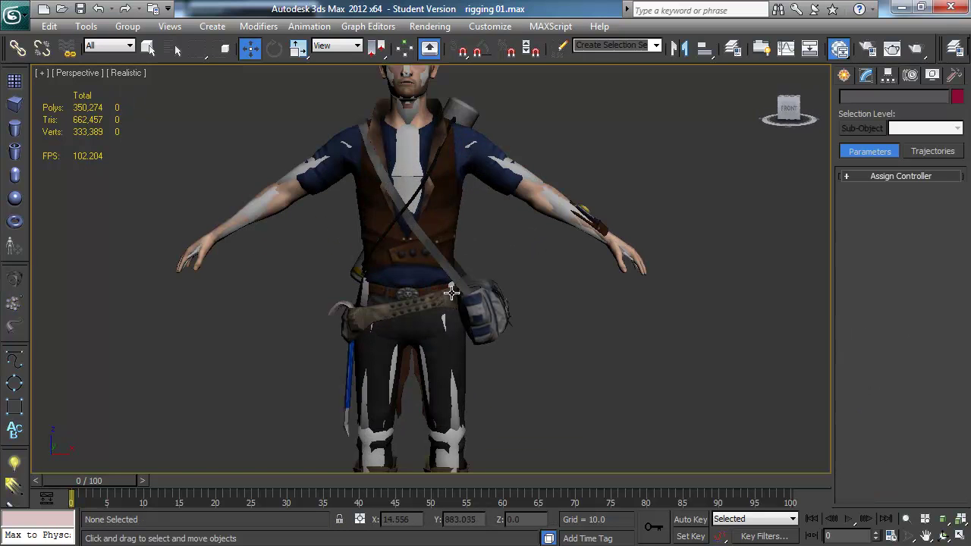
{"action": "left_click", "coordinate": [451, 224]}
{"action": "right_click", "coordinate": [451, 223]}
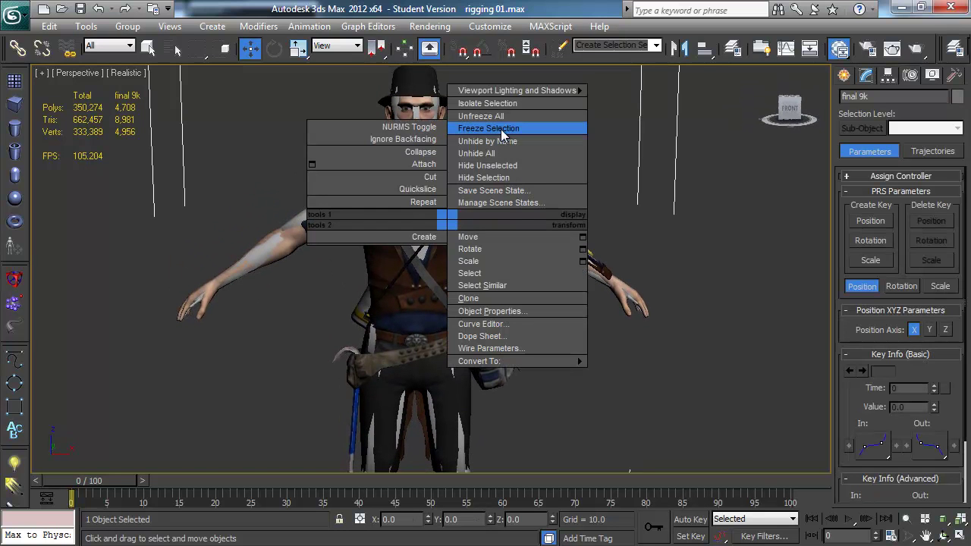
{"action": "left_click", "coordinate": [493, 167]}
{"action": "scroll", "coordinate": [432, 296], "scroll_direction": "down", "scroll_amount": 5}
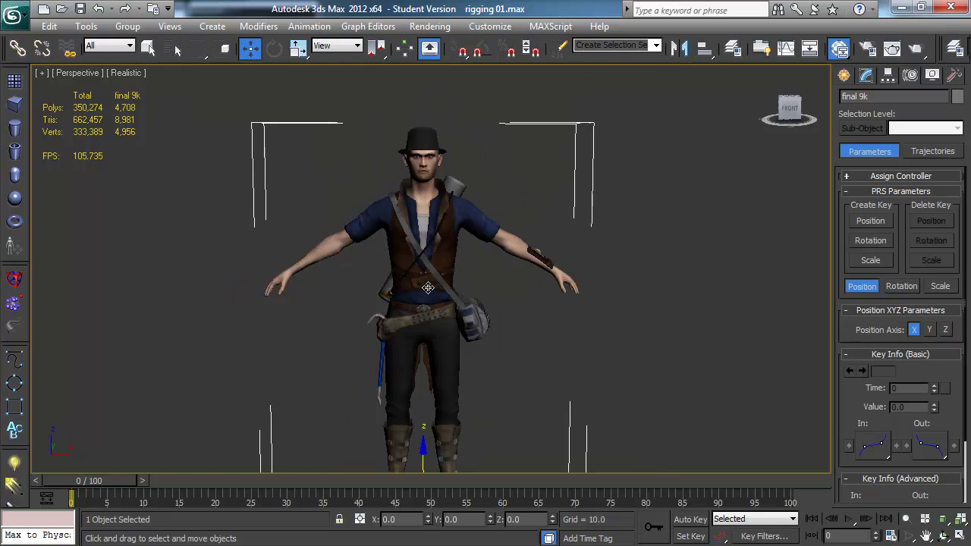
Inspect the topology of the character mesh with edged faces displayed over the shading
{"action": "scroll", "coordinate": [437, 286], "scroll_direction": "up", "scroll_amount": 3}
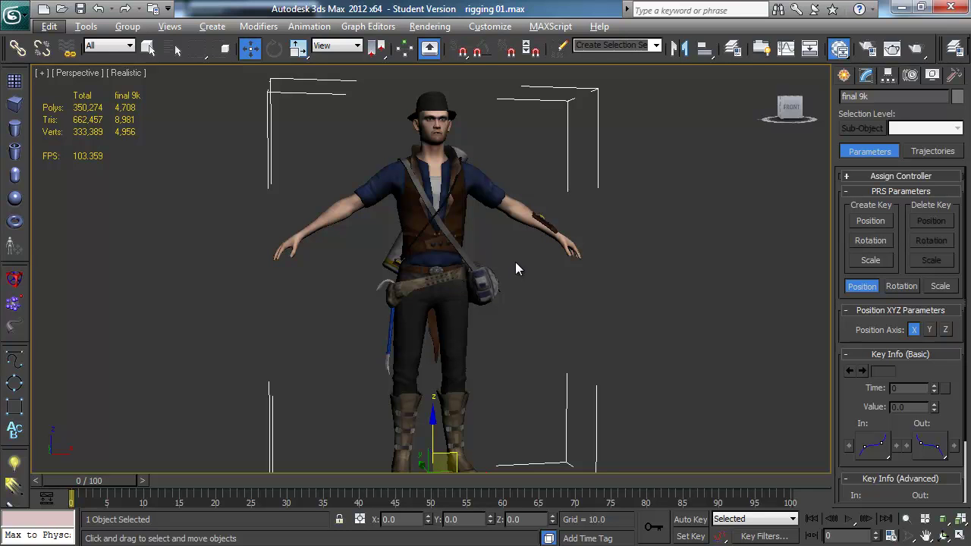
{"action": "key", "text": "alt"}
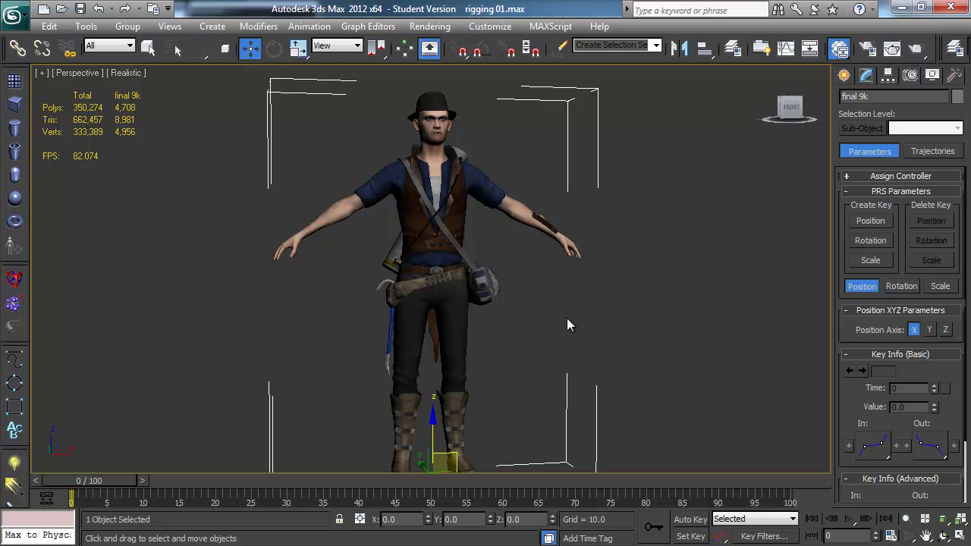
{"action": "key", "text": "F4"}
{"action": "mouse_move", "coordinate": [511, 280]}
{"action": "middle_mouse_down", "text": "alt"}
{"action": "mouse_move", "coordinate": [468, 297]}
{"action": "mouse_move", "coordinate": [503, 294]}
{"action": "middle_mouse_up", "text": "alt"}
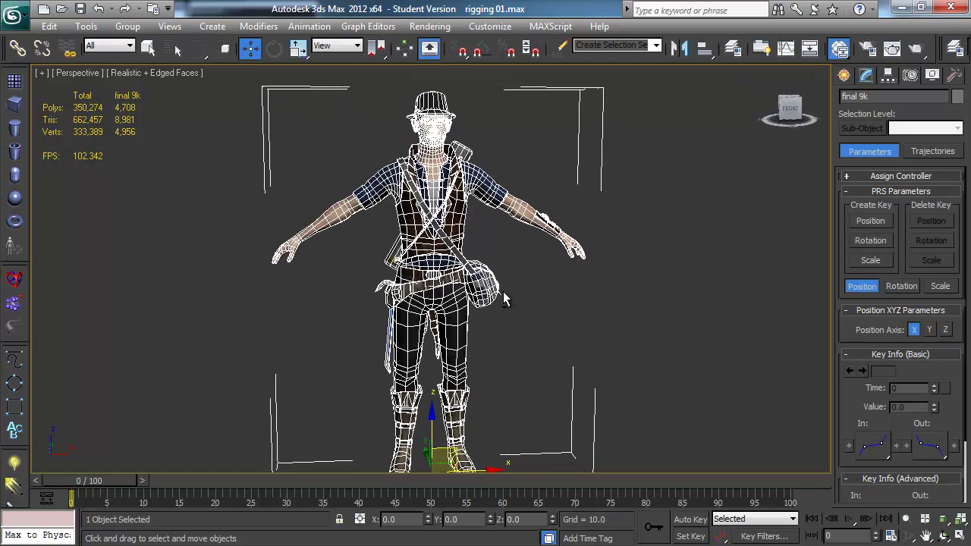
{"action": "key", "text": "F4"}
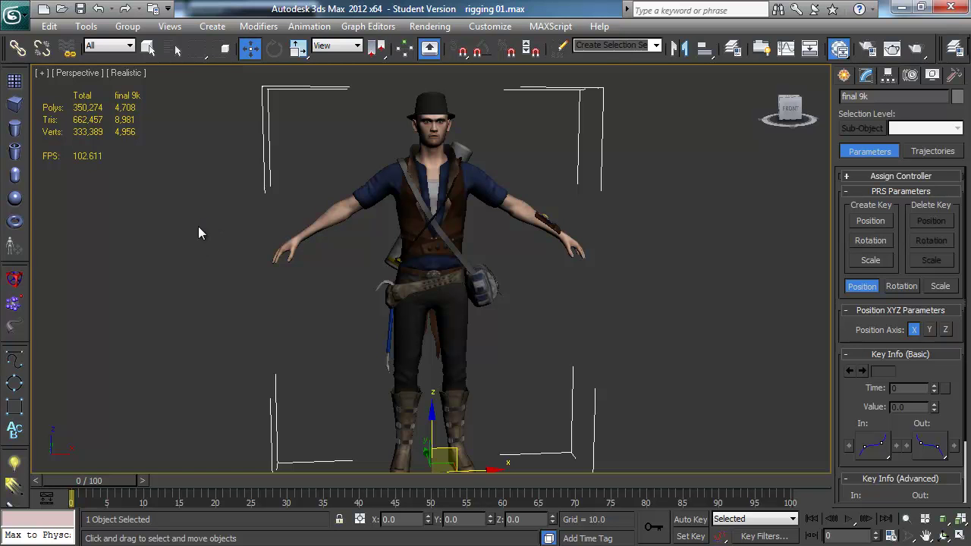
Unhide all objects and hide the selected character mesh so only the biped is shown
{"action": "right_click", "coordinate": [390, 200]}
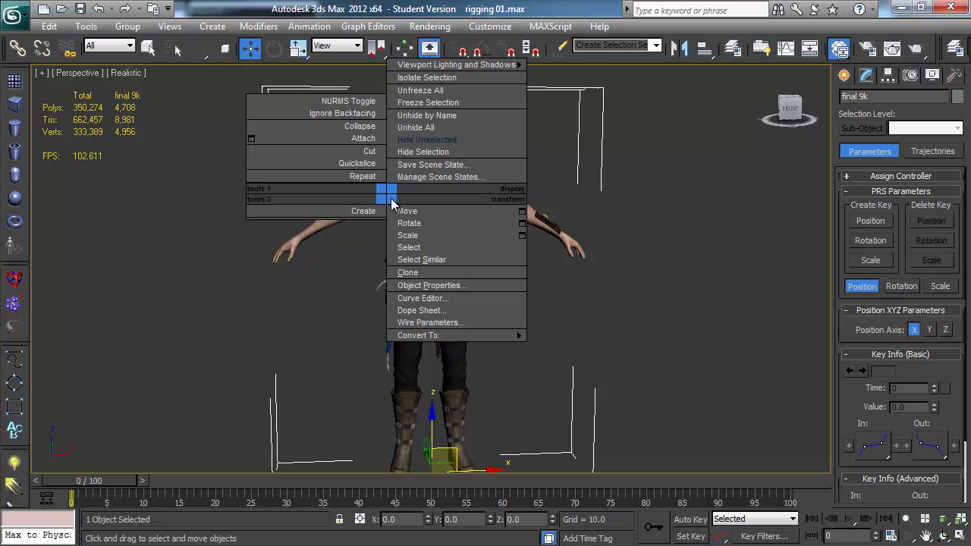
{"action": "left_click", "coordinate": [431, 127]}
{"action": "left_click", "coordinate": [553, 325]}
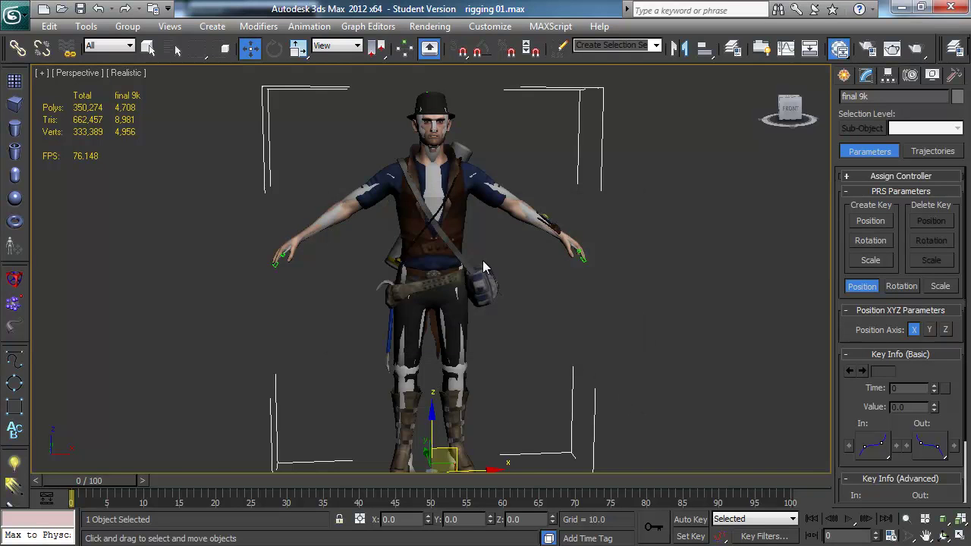
{"action": "right_click", "coordinate": [438, 205]}
{"action": "left_click", "coordinate": [497, 163]}
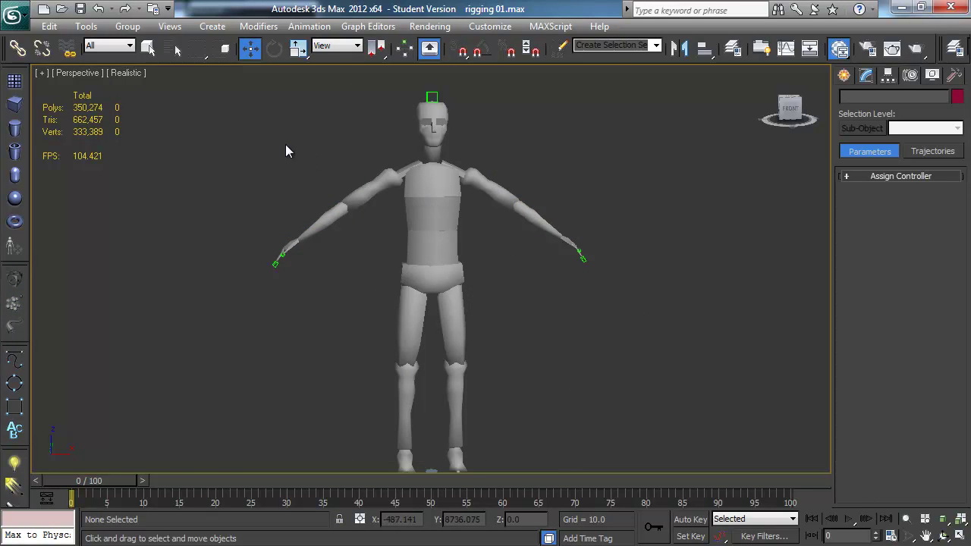
Unfreeze all objects in the scene and clear the selection
{"action": "key", "text": "z"}
{"action": "left_click_drag", "start_coordinate": [249, 119], "coordinate": [678, 470]}
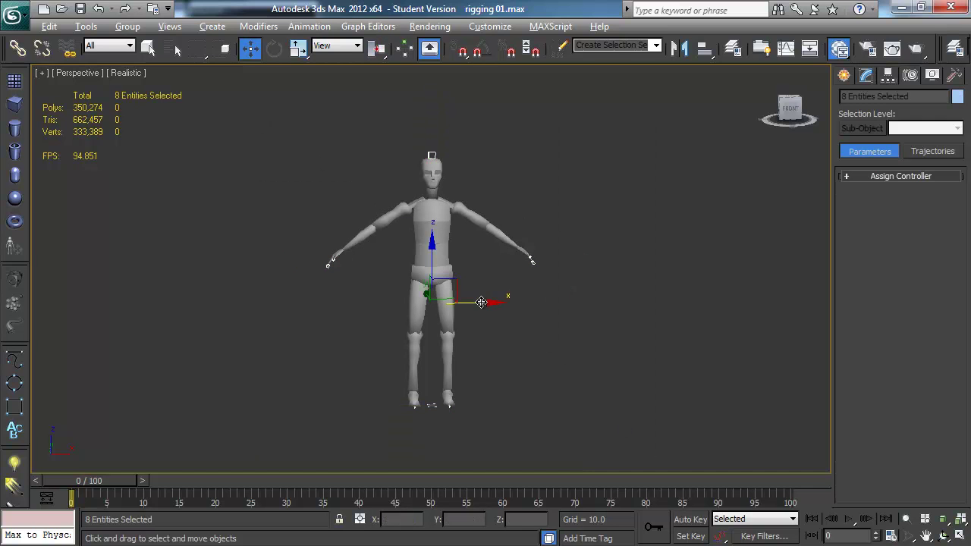
{"action": "right_click", "coordinate": [467, 234]}
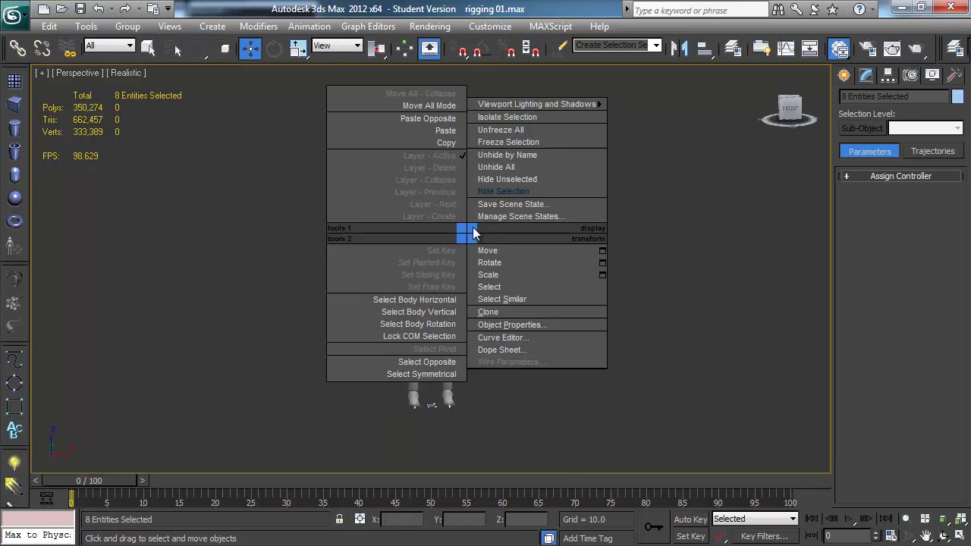
{"action": "left_click", "coordinate": [518, 132]}
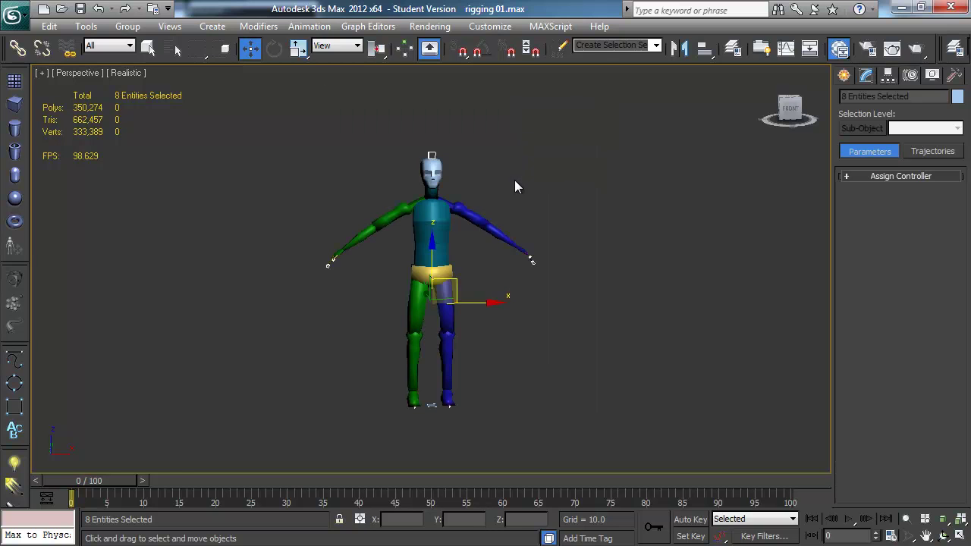
{"action": "left_click", "coordinate": [537, 190]}
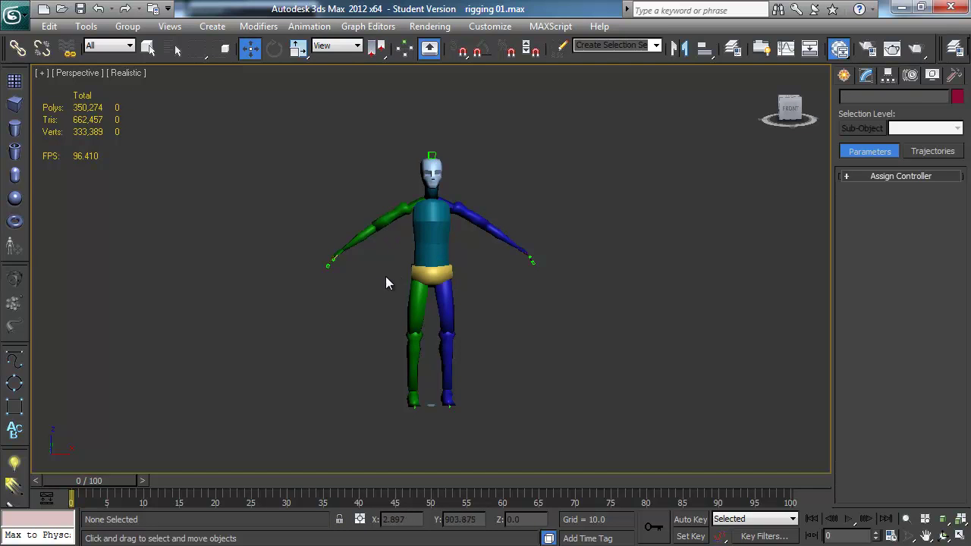
Turn on Auto Key recording, activate rotation, and select every part of the biped
{"action": "middle_click_drag", "start_coordinate": [339, 297], "coordinate": [398, 279], "text": "alt"}
{"action": "middle_click_drag", "start_coordinate": [401, 272], "coordinate": [370, 263], "text": "alt"}
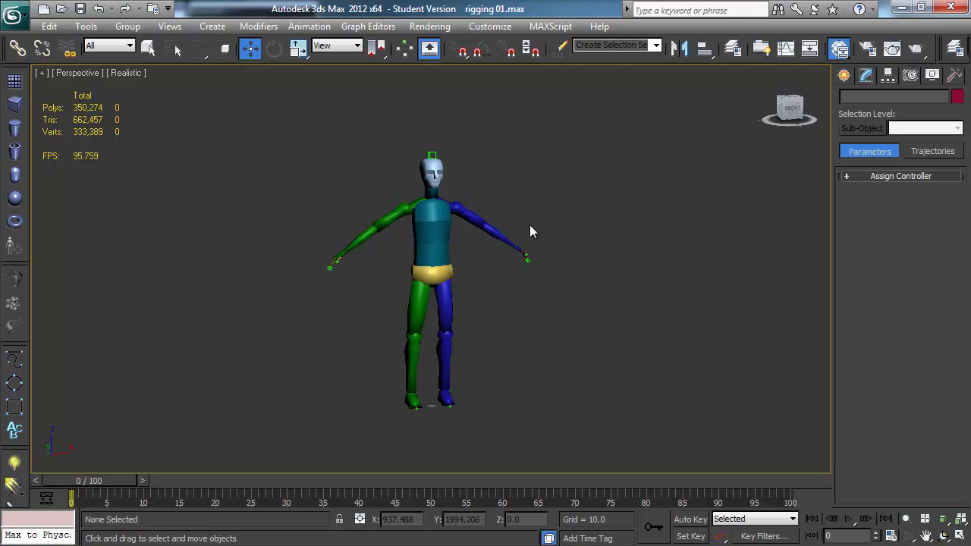
{"action": "middle_click_drag", "start_coordinate": [402, 259], "coordinate": [395, 259], "text": "alt"}
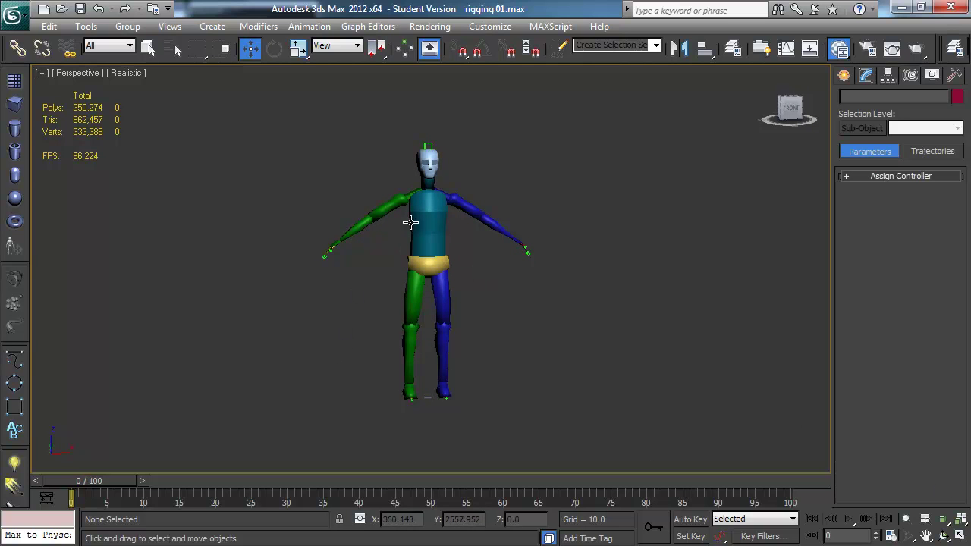
{"action": "left_click", "coordinate": [387, 208]}
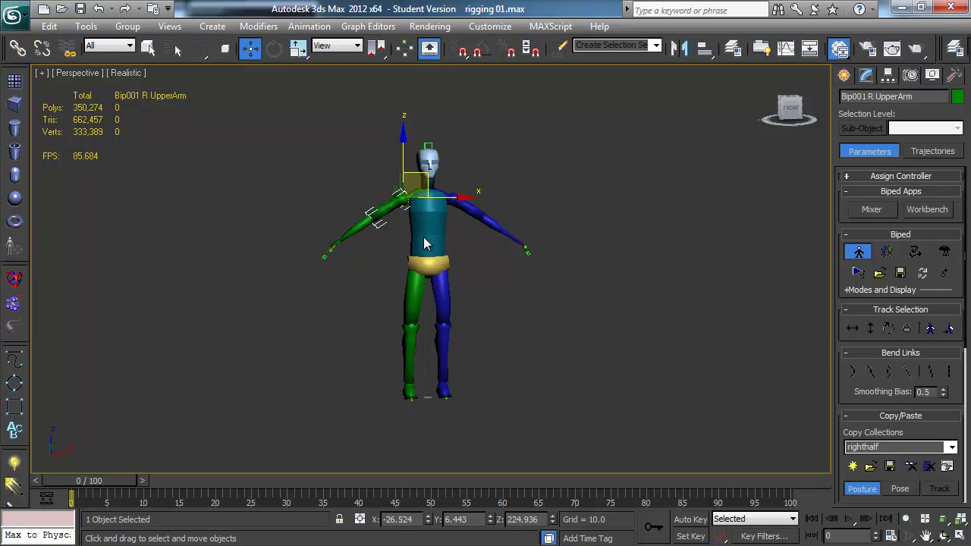
{"action": "left_click", "coordinate": [690, 519]}
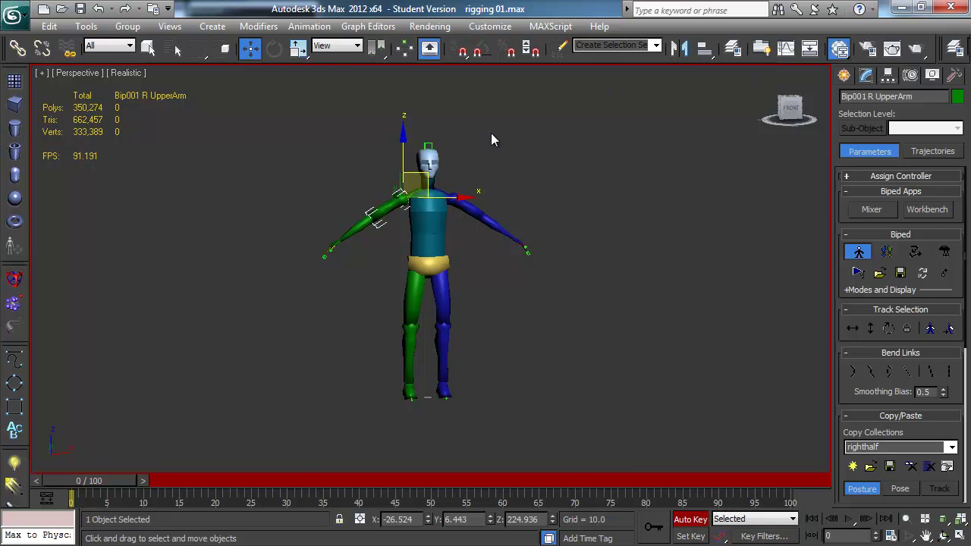
{"action": "scroll", "coordinate": [414, 314], "scroll_direction": "up", "scroll_amount": 3}
{"action": "key", "text": "e"}
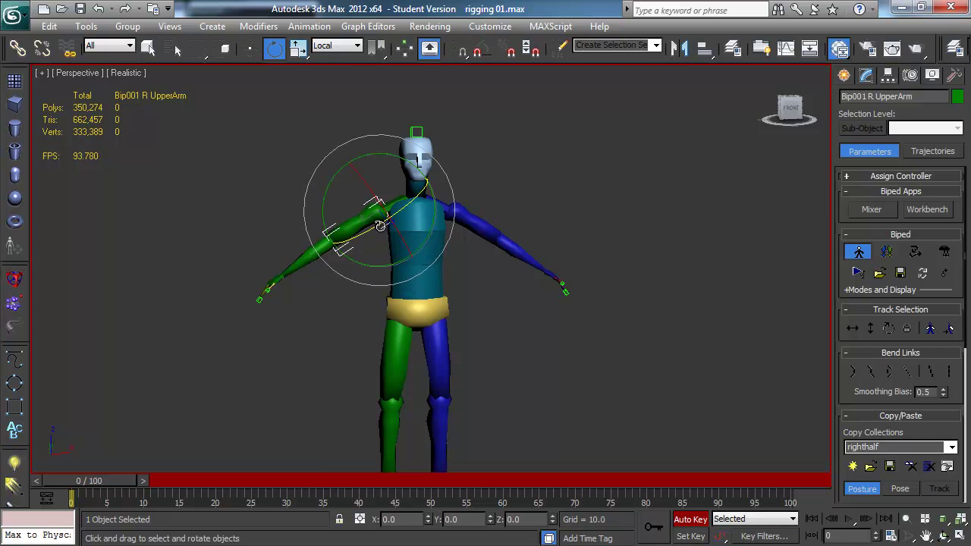
{"action": "middle_click_drag", "start_coordinate": [377, 243], "coordinate": [337, 243], "text": "alt"}
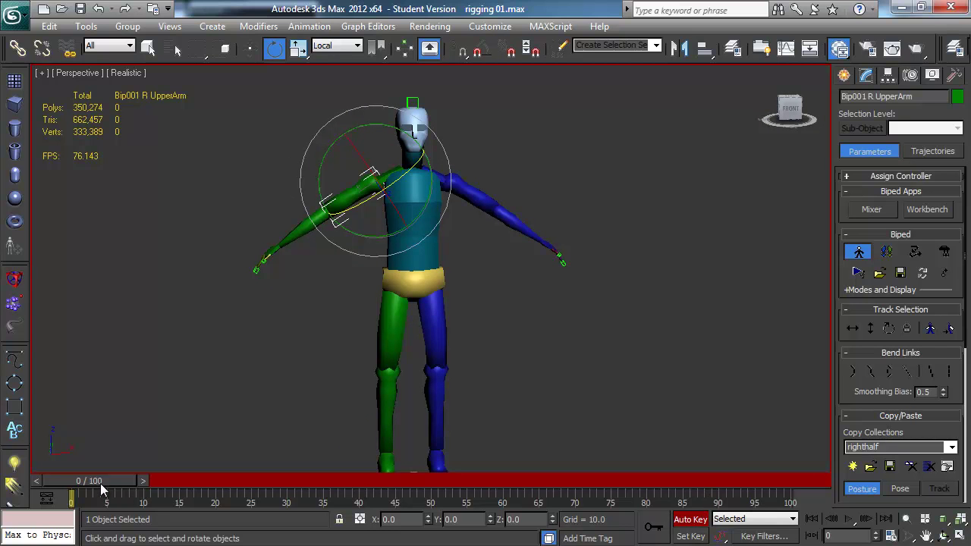
{"action": "middle_click_drag", "start_coordinate": [177, 411], "coordinate": [185, 380]}
{"action": "key", "text": "ctrl+a"}
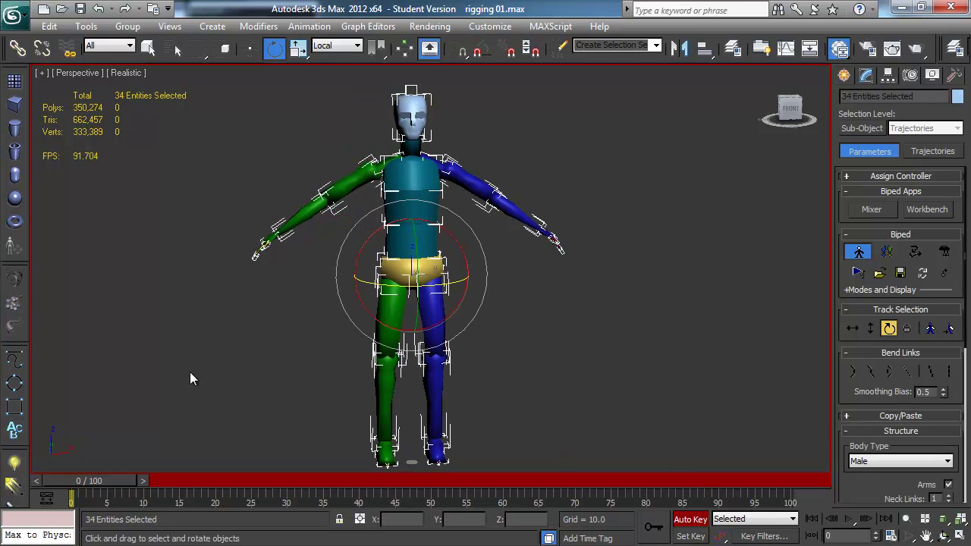
{"action": "left_click_drag", "start_coordinate": [429, 290], "coordinate": [429, 289]}
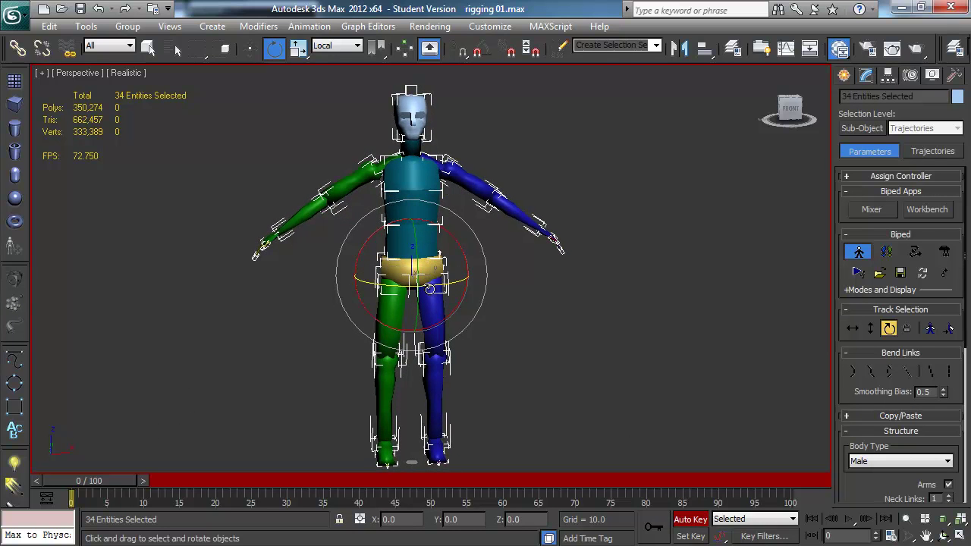
{"action": "left_click", "coordinate": [429, 290]}
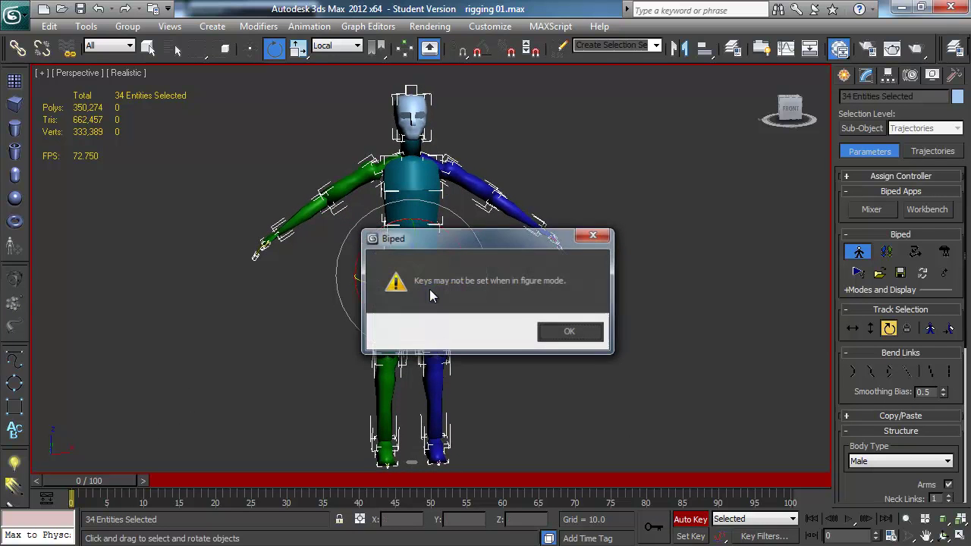
{"action": "left_click", "coordinate": [568, 331]}
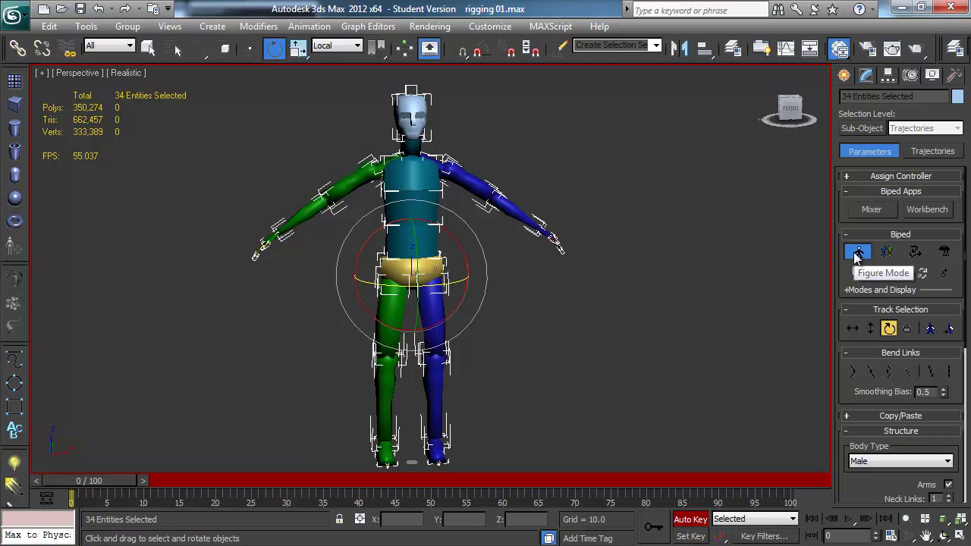
Leave Figure mode and record a rotation key for the whole biped at frame 0
{"action": "left_click", "coordinate": [858, 254]}
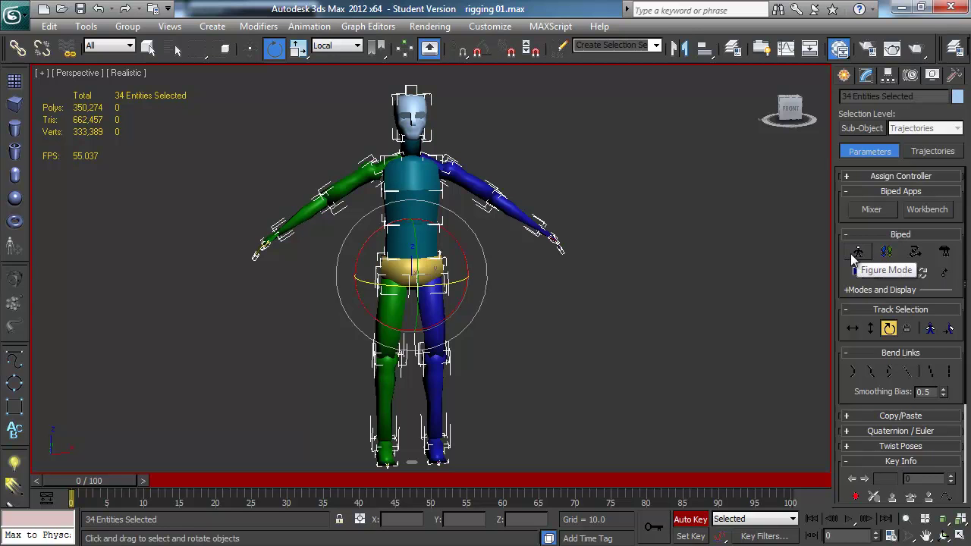
{"action": "left_click_drag", "start_coordinate": [409, 288], "coordinate": [408, 287]}
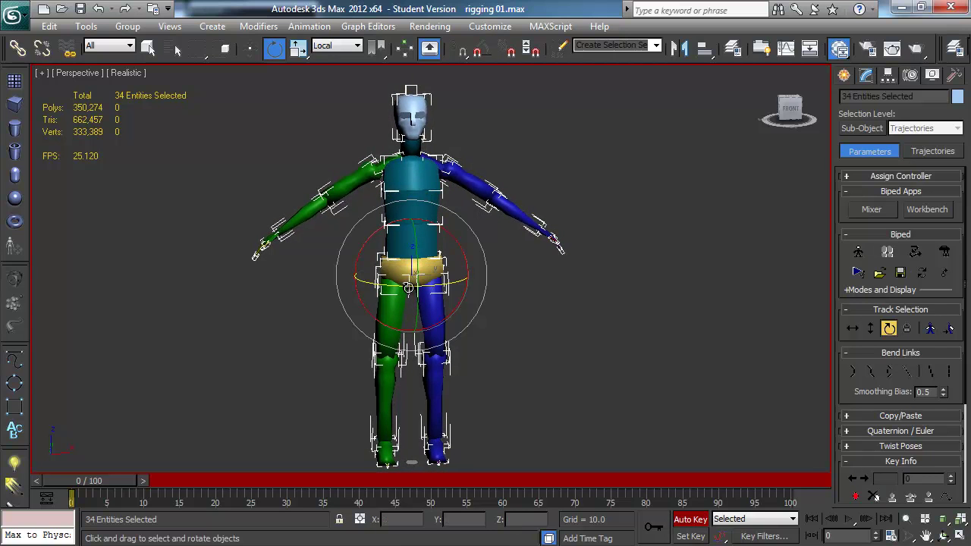
At frame 5, rotate both upper arms together so the arms reach forward
{"action": "left_click_drag", "start_coordinate": [103, 477], "coordinate": [134, 475]}
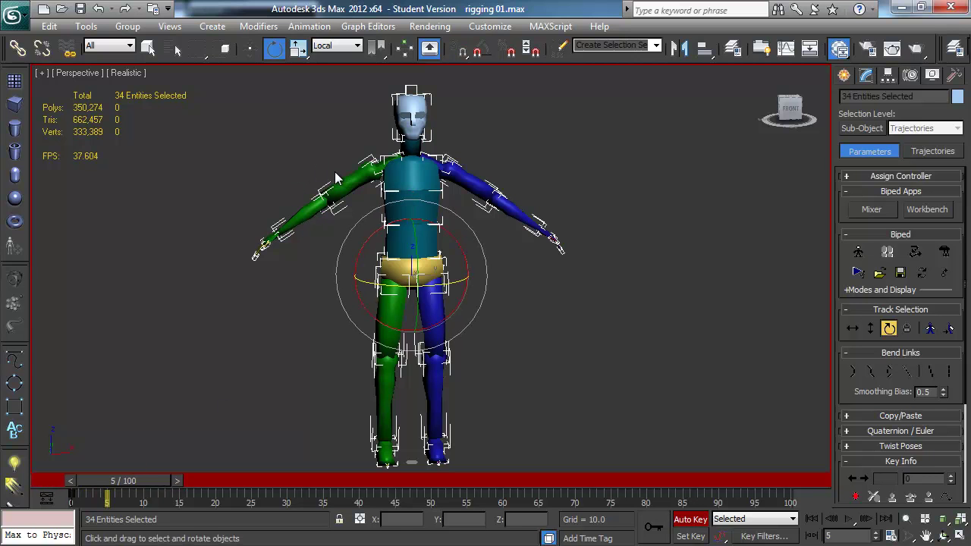
{"action": "left_click", "coordinate": [357, 175]}
{"action": "left_click", "coordinate": [464, 169], "text": "ctrl"}
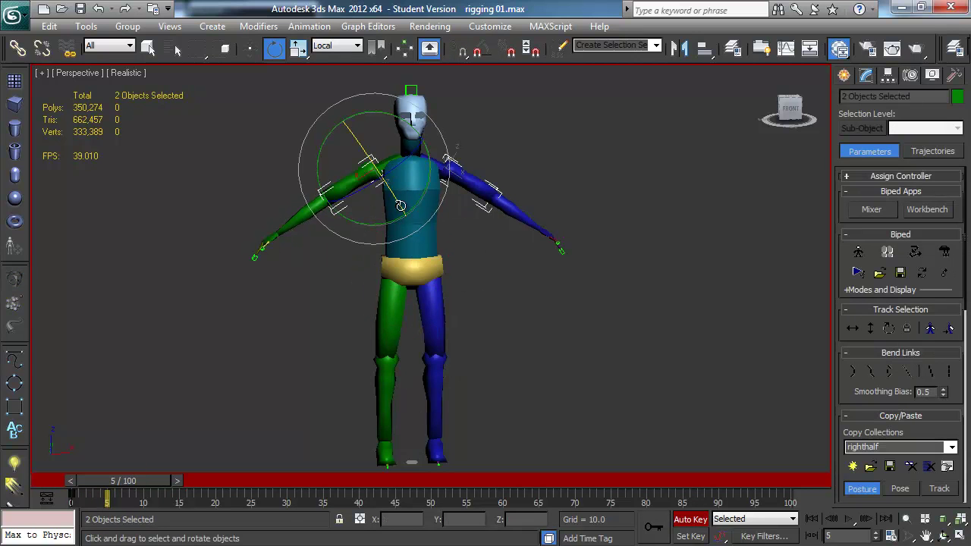
{"action": "left_click_drag", "start_coordinate": [364, 185], "coordinate": [471, 157]}
At frame 10, rotate both upper arms so the arms hang down at the body's sides
{"action": "left_click_drag", "start_coordinate": [124, 482], "coordinate": [164, 479]}
{"action": "key", "text": "e"}
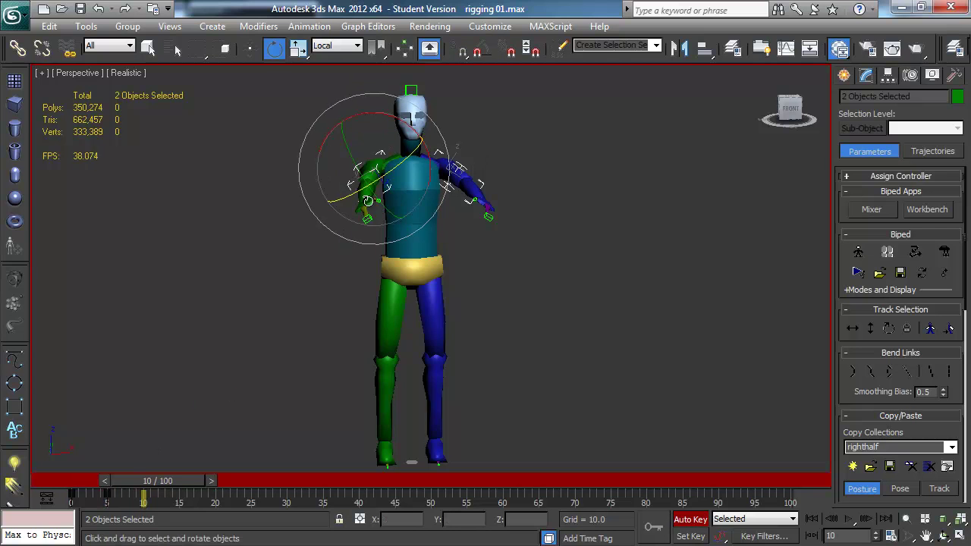
{"action": "left_click", "coordinate": [370, 194]}
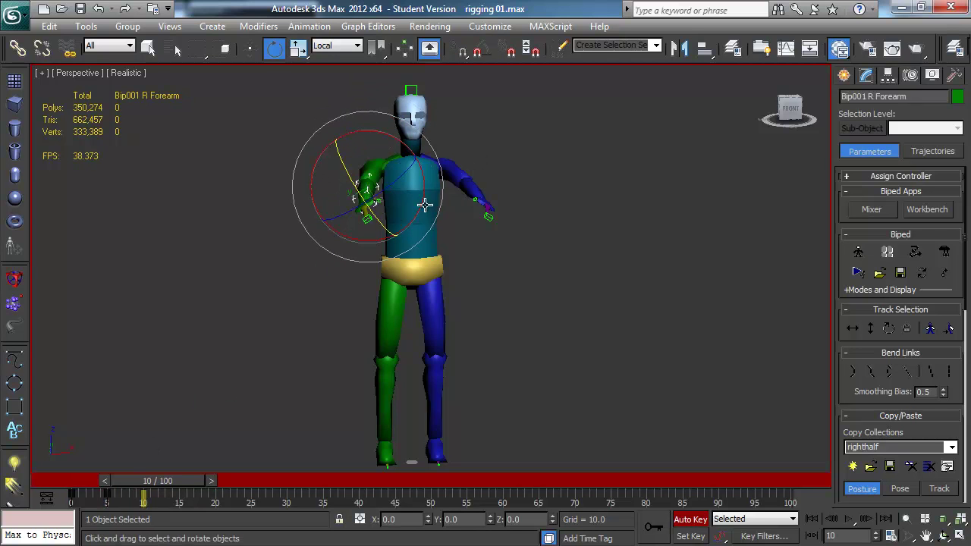
{"action": "left_click", "coordinate": [468, 193], "text": "ctrl"}
{"action": "middle_click_drag", "start_coordinate": [419, 194], "coordinate": [409, 220], "text": "alt"}
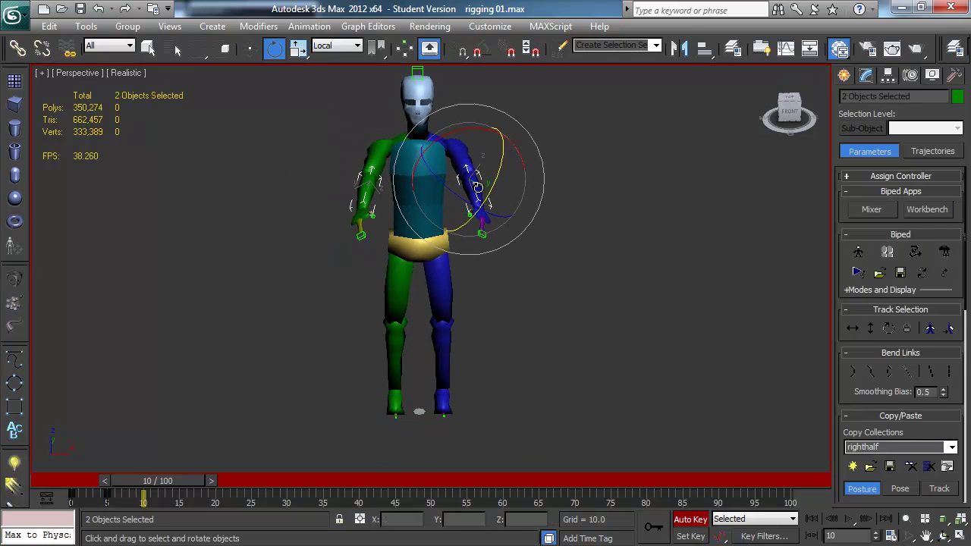
{"action": "left_click", "coordinate": [367, 164]}
{"action": "left_click", "coordinate": [464, 161], "text": "ctrl"}
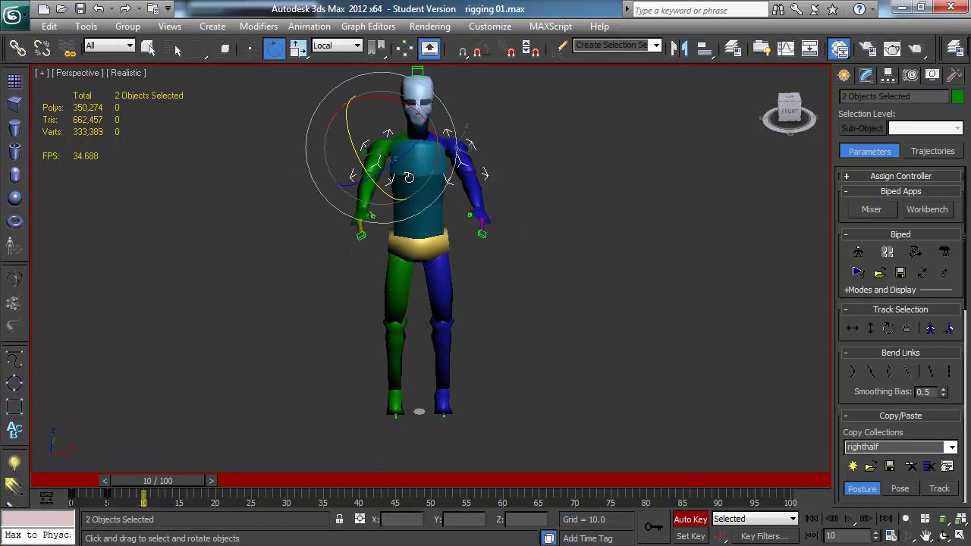
{"action": "middle_click_drag", "start_coordinate": [408, 177], "coordinate": [401, 155], "text": "alt"}
{"action": "left_click_drag", "start_coordinate": [400, 155], "coordinate": [299, 245]}
{"action": "middle_click_drag", "start_coordinate": [300, 245], "coordinate": [440, 224], "text": "alt"}
{"action": "left_click_drag", "start_coordinate": [440, 224], "coordinate": [389, 242]}
At frame 15, raise both upper arms sideways to an angle above shoulder height
{"action": "left_click_drag", "start_coordinate": [170, 476], "coordinate": [202, 476]}
{"action": "left_click_drag", "start_coordinate": [429, 187], "coordinate": [428, 78]}
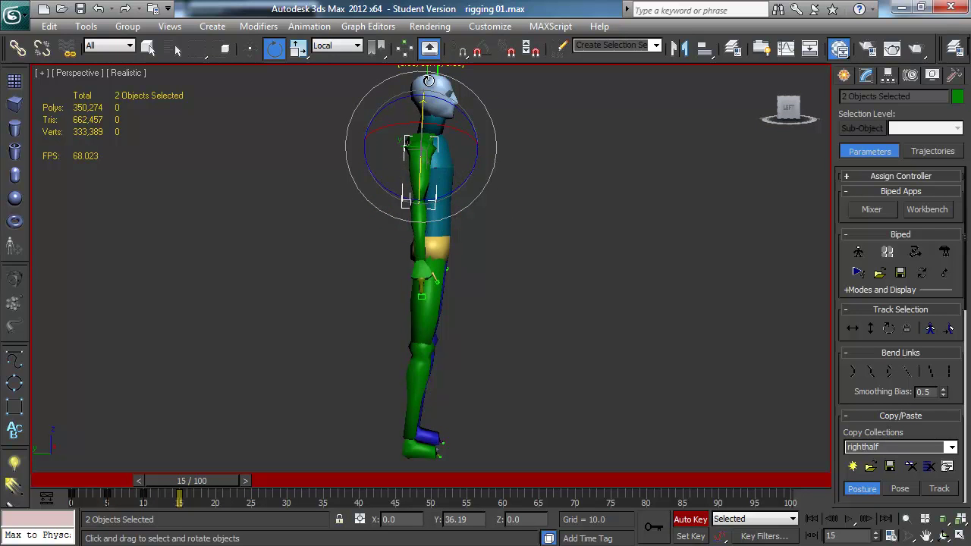
{"action": "middle_click_drag", "start_coordinate": [428, 79], "coordinate": [431, 288], "text": "alt"}
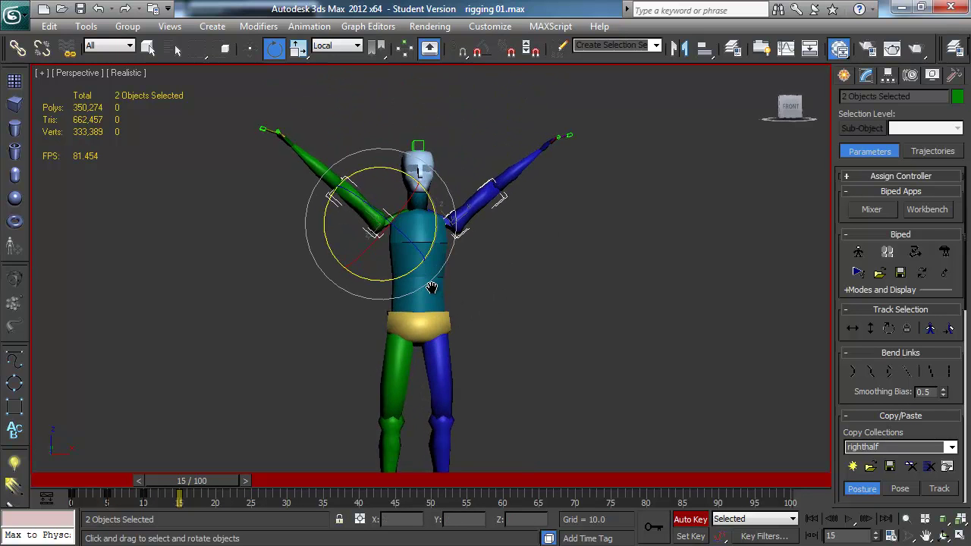
{"action": "left_click_drag", "start_coordinate": [348, 177], "coordinate": [397, 244]}
{"action": "middle_click_drag", "start_coordinate": [397, 244], "coordinate": [397, 226]}
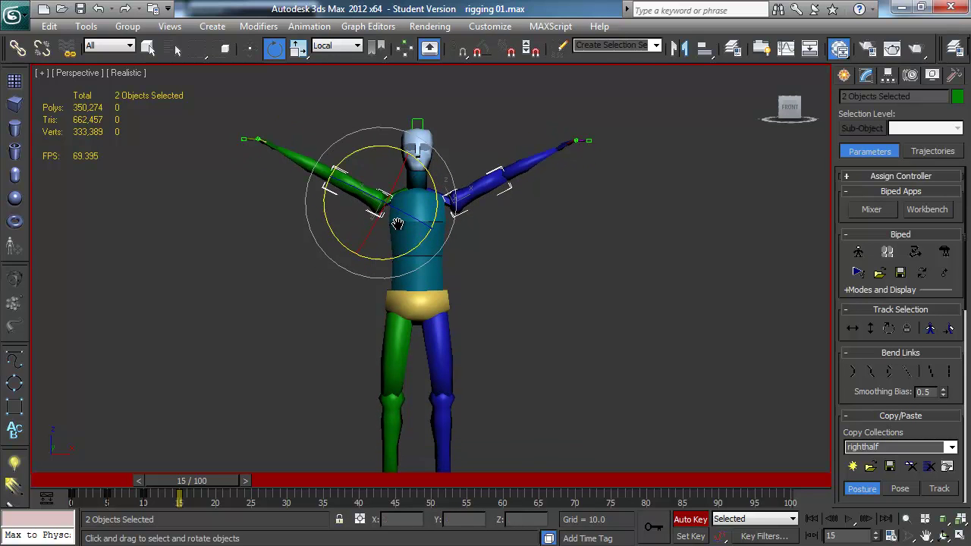
At frame 20, rotate both upper arms back down beside the torso
{"action": "left_click_drag", "start_coordinate": [218, 480], "coordinate": [256, 479]}
{"action": "middle_click_drag", "start_coordinate": [358, 276], "coordinate": [371, 252]}
{"action": "middle_click_drag", "start_coordinate": [370, 252], "coordinate": [389, 257], "text": "alt"}
{"action": "middle_click_drag", "start_coordinate": [359, 151], "coordinate": [394, 145], "text": "alt"}
{"action": "left_click_drag", "start_coordinate": [393, 145], "coordinate": [637, 59]}
{"action": "middle_click_drag", "start_coordinate": [421, 232], "coordinate": [328, 227], "text": "alt"}
At frame 25, raise both upper arms sideways by about 60 degrees and swing them forward
{"action": "left_click_drag", "start_coordinate": [245, 481], "coordinate": [279, 482]}
{"action": "key", "text": "alt"}
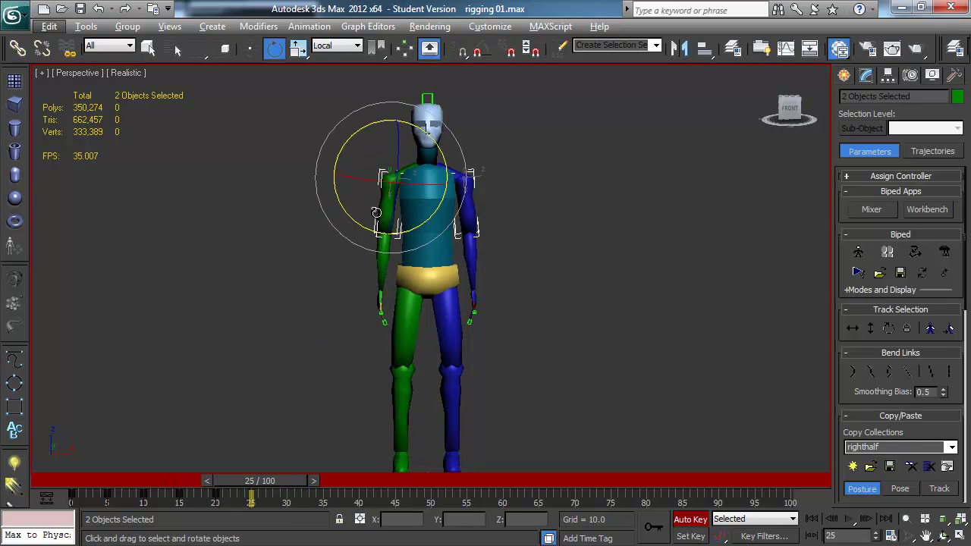
{"action": "left_click_drag", "start_coordinate": [350, 143], "coordinate": [305, 228]}
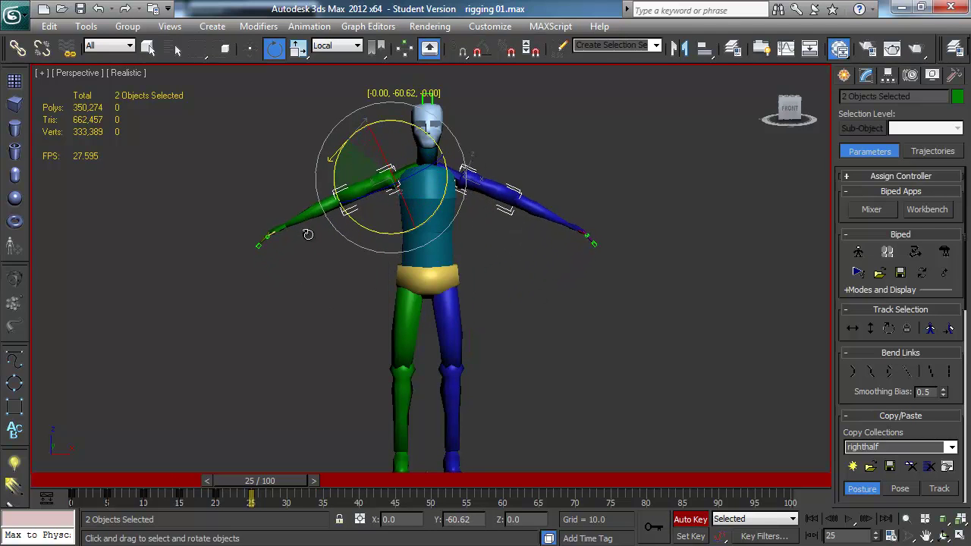
{"action": "left_click_drag", "start_coordinate": [394, 186], "coordinate": [490, 172]}
Rotate both forearms inward at frame 25 so they cross in front of the chest
{"action": "middle_click_drag", "start_coordinate": [429, 198], "coordinate": [458, 213], "text": "alt"}
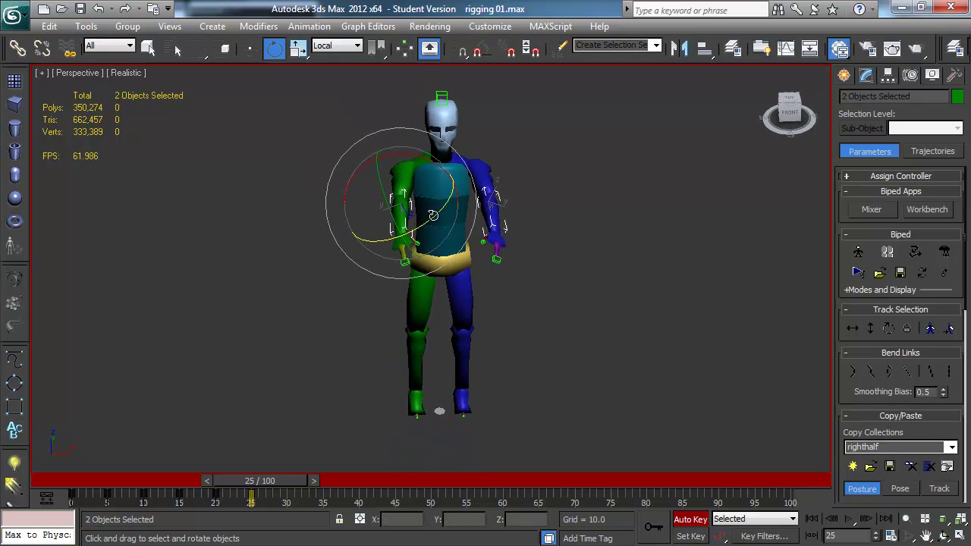
{"action": "left_click_drag", "start_coordinate": [427, 219], "coordinate": [559, 181]}
{"action": "middle_click_drag", "start_coordinate": [559, 181], "coordinate": [501, 210], "text": "alt"}
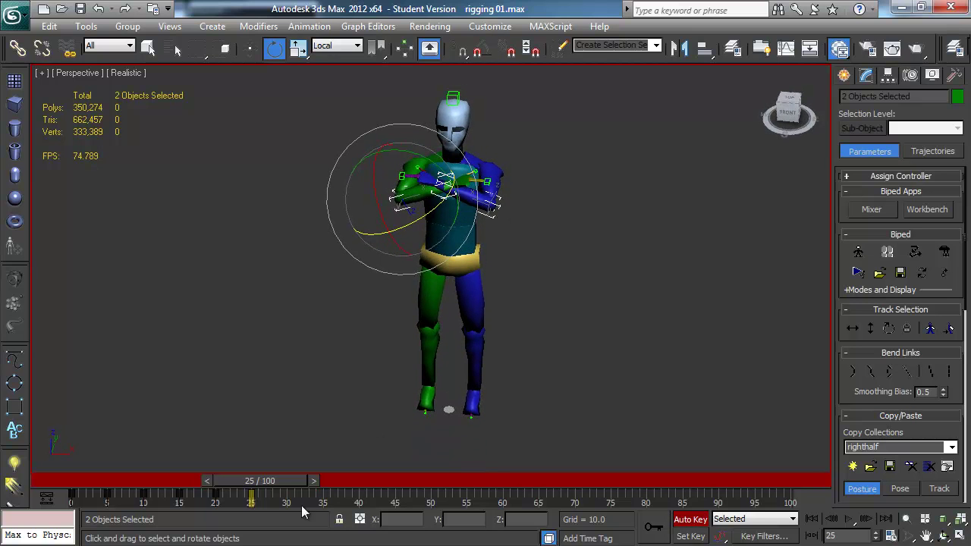
At frame 30, rotate both forearms outward by about 91 degrees around Z to uncross them
{"action": "left_click_drag", "start_coordinate": [270, 480], "coordinate": [307, 482]}
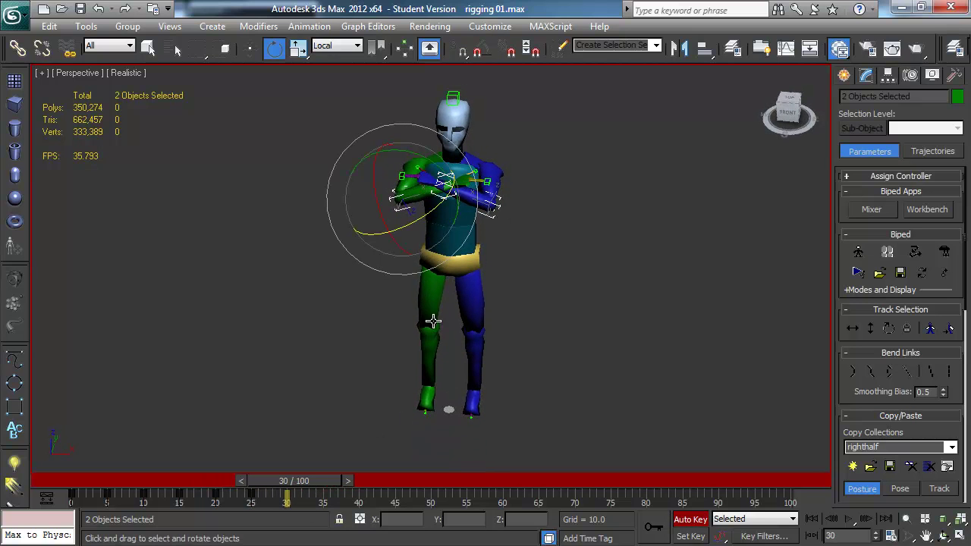
{"action": "middle_click_drag", "start_coordinate": [358, 312], "coordinate": [407, 309], "text": "alt"}
{"action": "left_click_drag", "start_coordinate": [423, 240], "coordinate": [317, 332]}
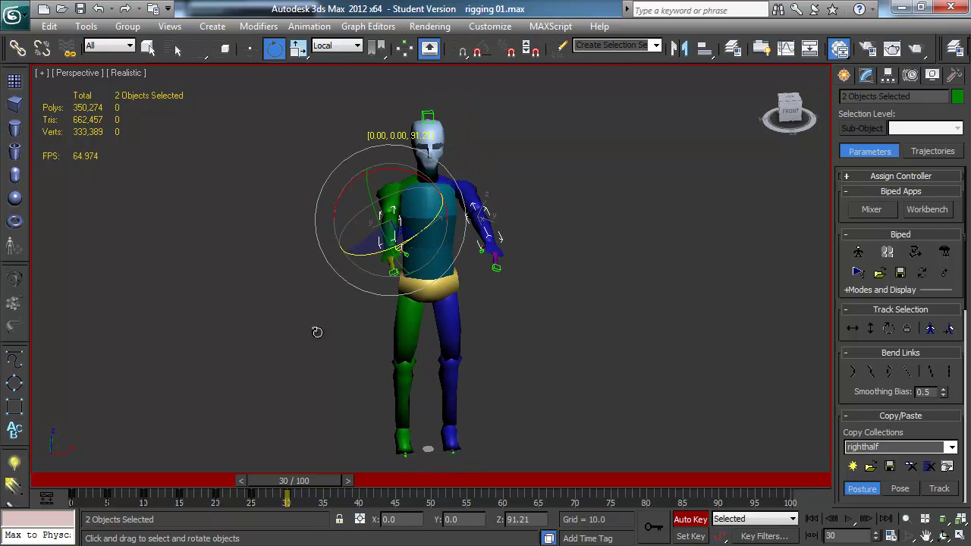
{"action": "left_click", "coordinate": [395, 252]}
{"action": "left_click", "coordinate": [494, 243], "text": "ctrl"}
{"action": "key", "text": "shift+z"}
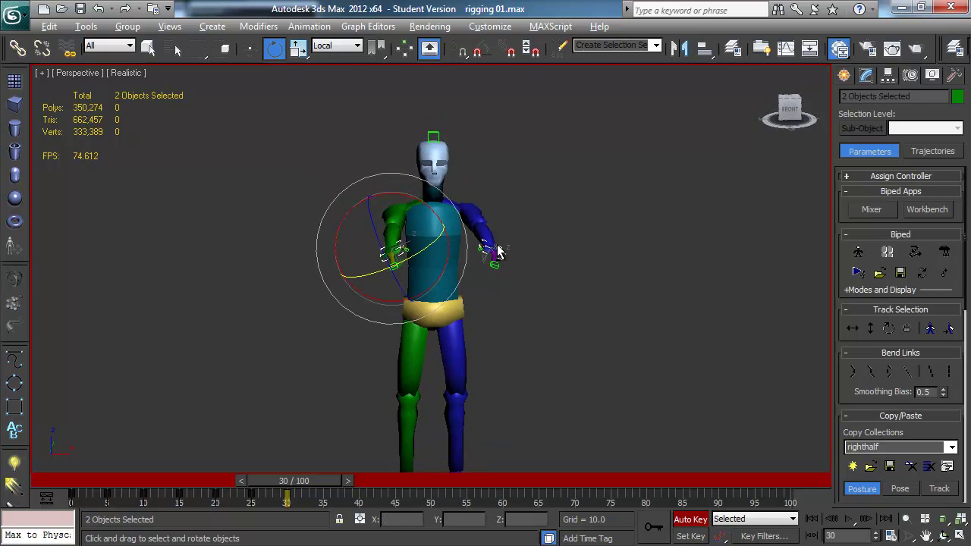
{"action": "key", "text": "shift+z"}
{"action": "key", "text": "shift+z"}
{"action": "key", "text": "shift+z"}
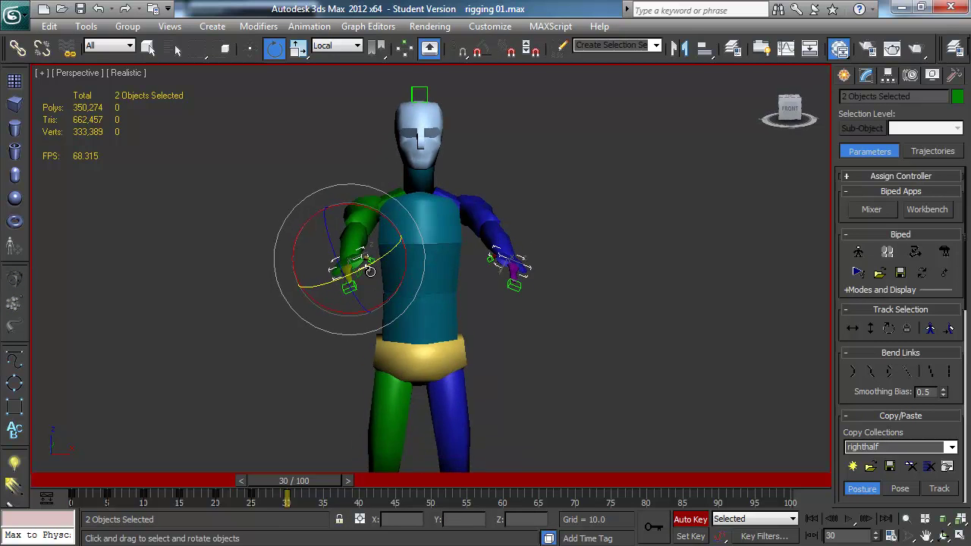
{"action": "left_click_drag", "start_coordinate": [386, 223], "coordinate": [455, 228]}
{"action": "right_click", "coordinate": [455, 227]}
Select both biped hands at frame 30 and rotate them together around their local axes to pose the wrists
{"action": "left_click", "coordinate": [499, 241]}
{"action": "left_click", "coordinate": [480, 199]}
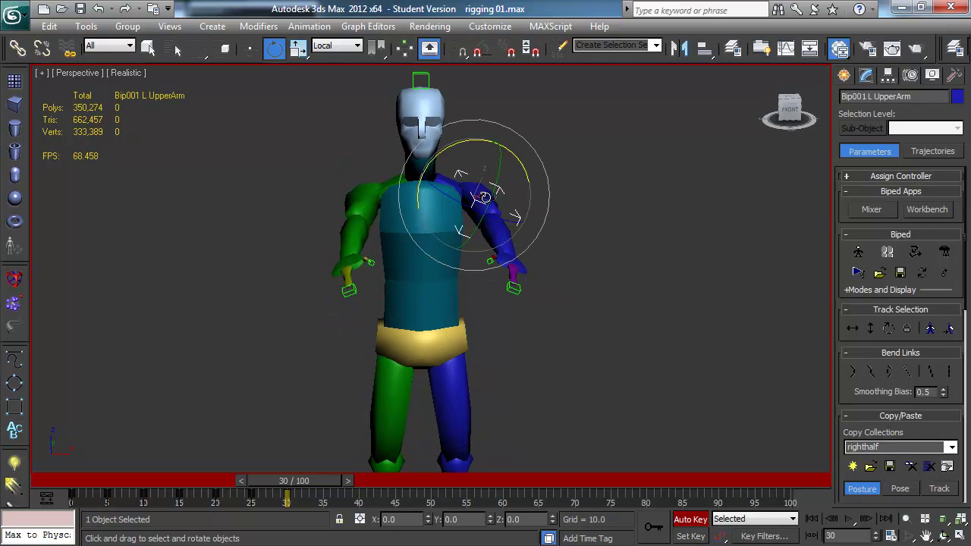
{"action": "left_click", "coordinate": [496, 236]}
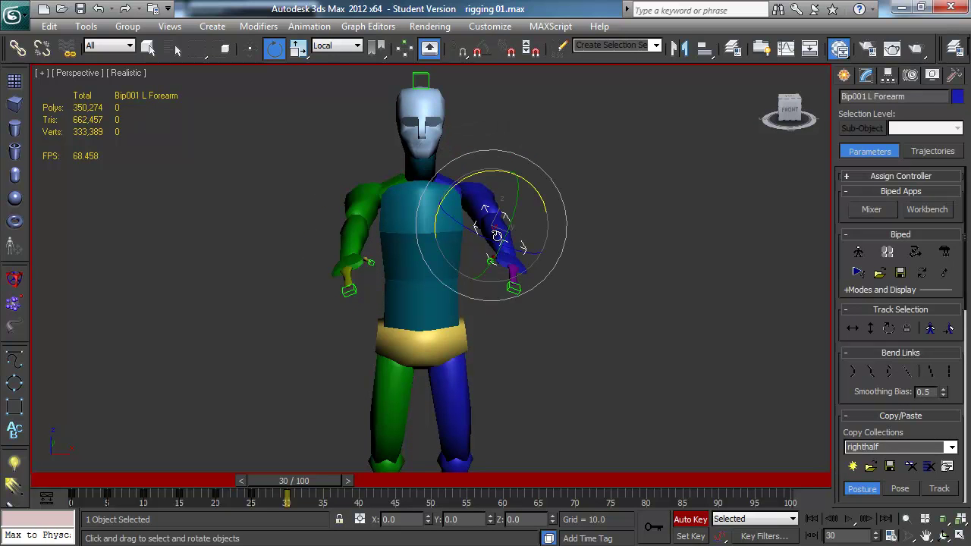
{"action": "left_click", "coordinate": [502, 262]}
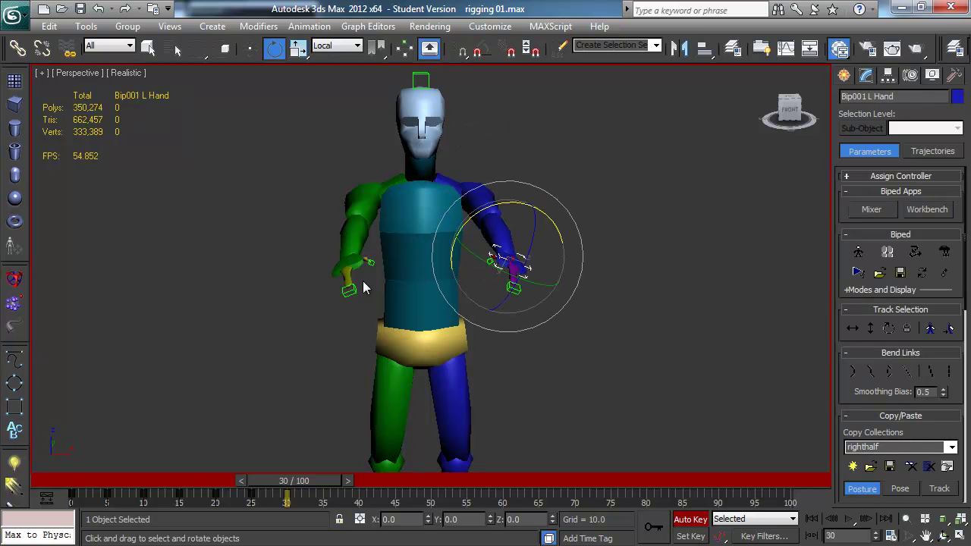
{"action": "left_click", "coordinate": [340, 263], "text": "ctrl"}
{"action": "left_click_drag", "start_coordinate": [374, 280], "coordinate": [336, 245]}
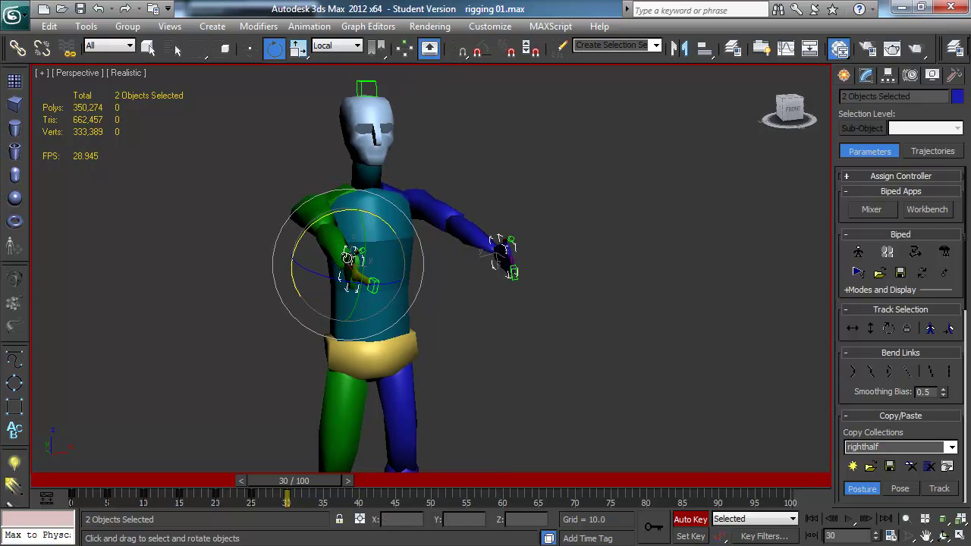
{"action": "middle_click_drag", "start_coordinate": [326, 238], "coordinate": [350, 209], "text": "alt"}
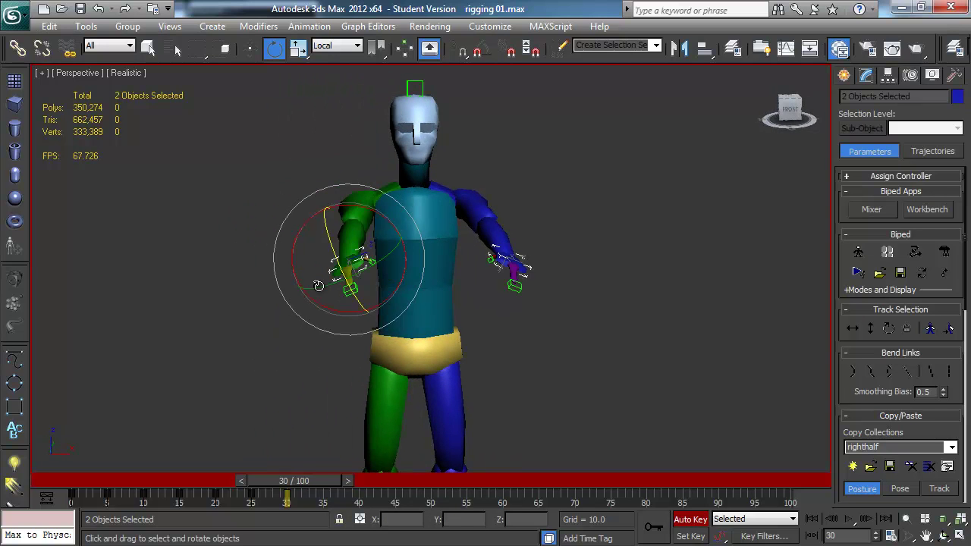
{"action": "left_click_drag", "start_coordinate": [354, 206], "coordinate": [356, 224]}
Key two more wrist poses on both hands past frame 30, advancing the timeline before each rotation
{"action": "left_click_drag", "start_coordinate": [303, 479], "coordinate": [340, 480]}
{"action": "key", "text": "e"}
{"action": "left_click_drag", "start_coordinate": [354, 206], "coordinate": [235, 218]}
{"action": "left_click_drag", "start_coordinate": [355, 478], "coordinate": [391, 479]}
{"action": "left_click_drag", "start_coordinate": [336, 202], "coordinate": [444, 219]}
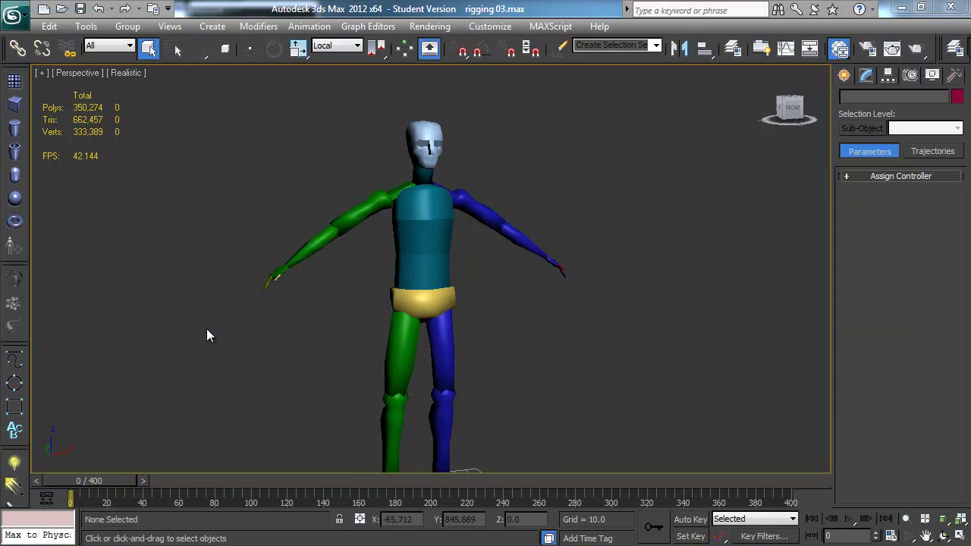
Check the animation's start time, end time and length in the Time Configuration of rigging 03.max without changing anything
{"action": "scroll", "coordinate": [207, 329], "scroll_direction": "down", "scroll_amount": 3}
{"action": "scroll", "coordinate": [205, 320], "scroll_direction": "up", "scroll_amount": 3}
{"action": "middle_click_drag", "start_coordinate": [206, 320], "coordinate": [208, 286]}
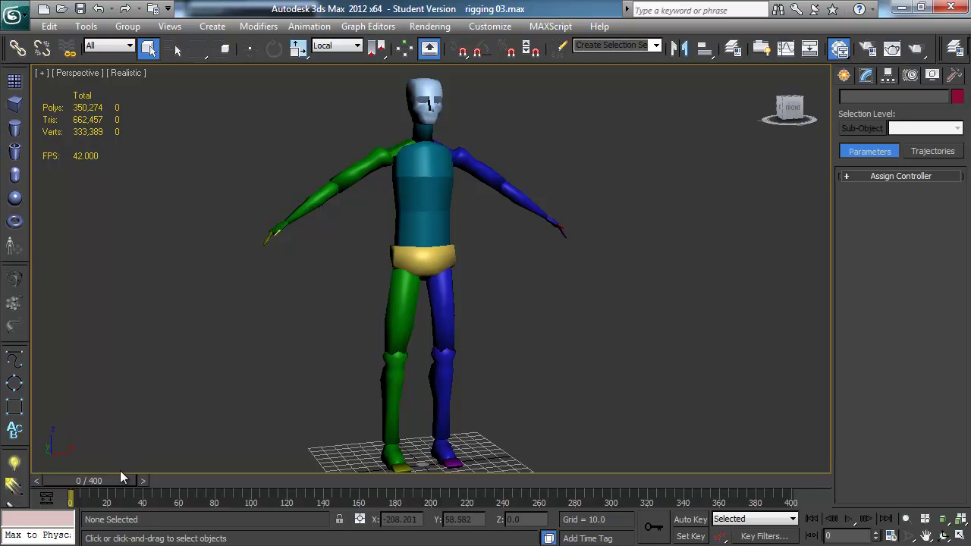
{"action": "left_click", "coordinate": [892, 537]}
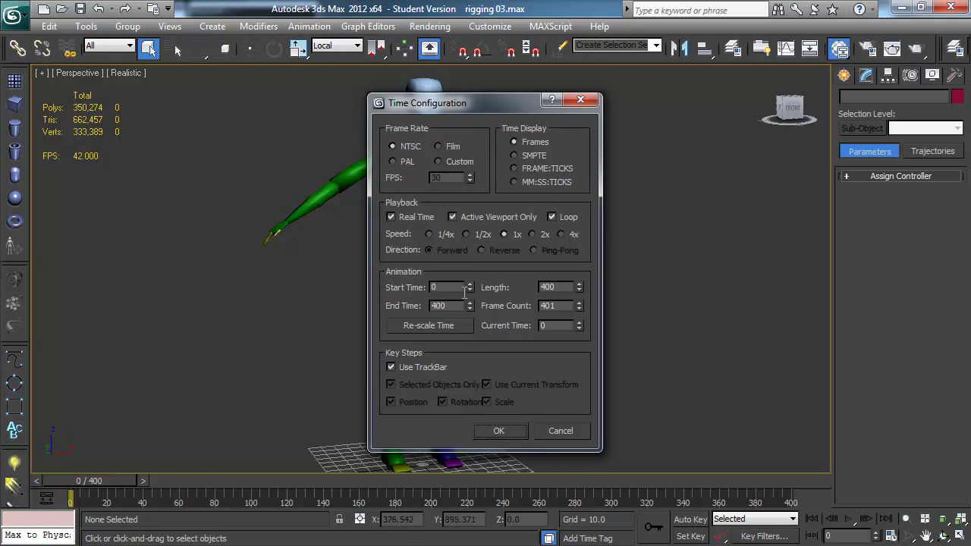
{"action": "left_click", "coordinate": [561, 430]}
{"action": "left_click_drag", "start_coordinate": [112, 476], "coordinate": [62, 475]}
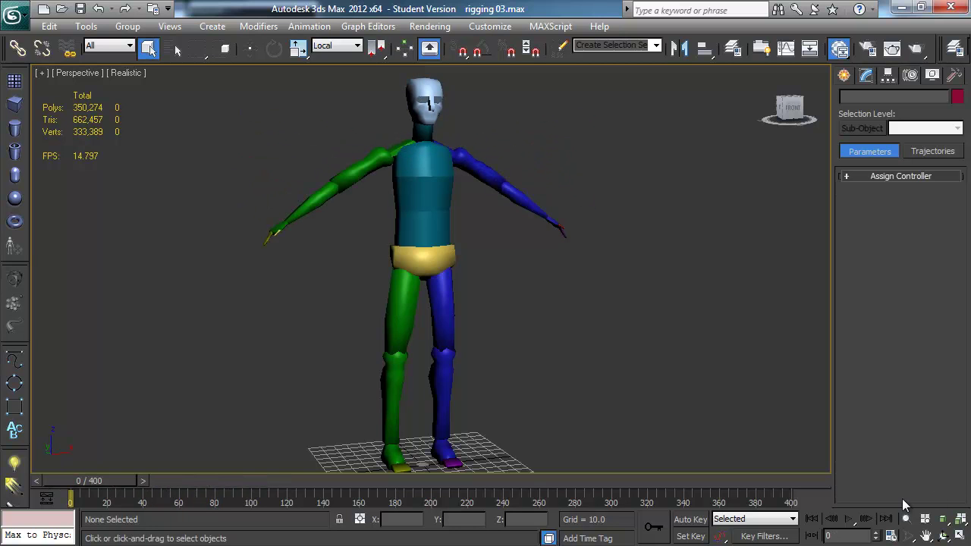
Play the biped's test-pose animation to review the full range of motion, and return to frame 0
{"action": "left_click", "coordinate": [847, 519]}
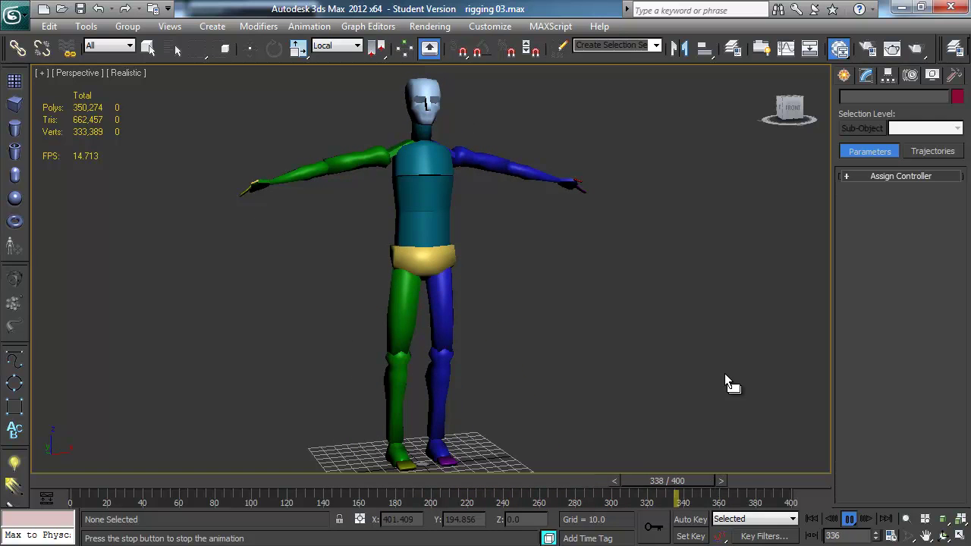
{"action": "left_click", "coordinate": [849, 519]}
{"action": "left_click_drag", "start_coordinate": [157, 480], "coordinate": [21, 494]}
{"action": "key", "text": "q"}
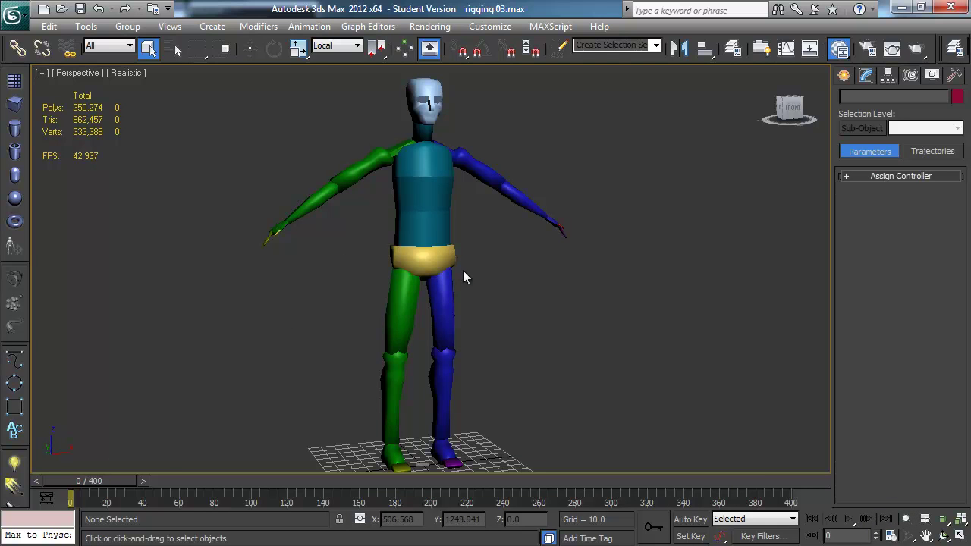
Unhide all hidden objects so the character mesh shows together with the biped
{"action": "right_click", "coordinate": [372, 238]}
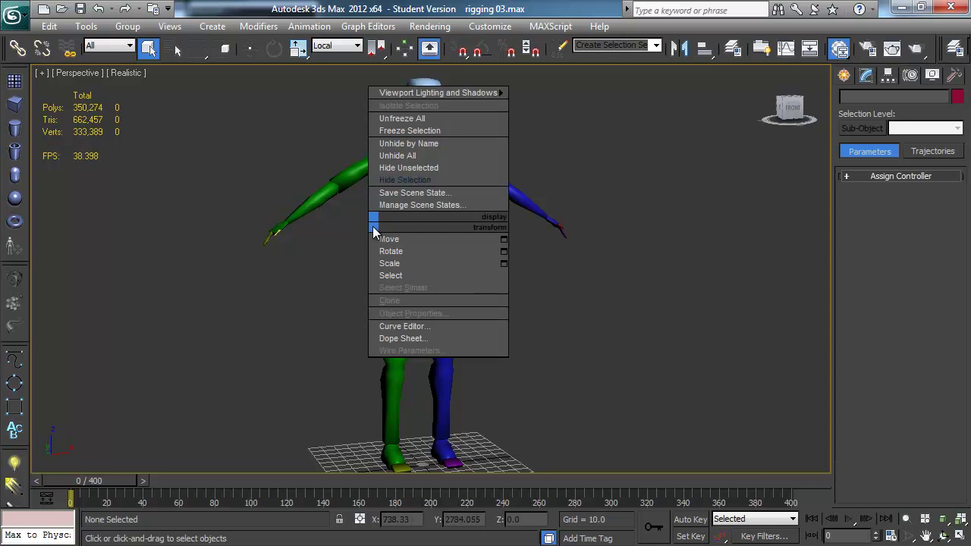
{"action": "left_click", "coordinate": [417, 161]}
{"action": "left_click", "coordinate": [549, 320]}
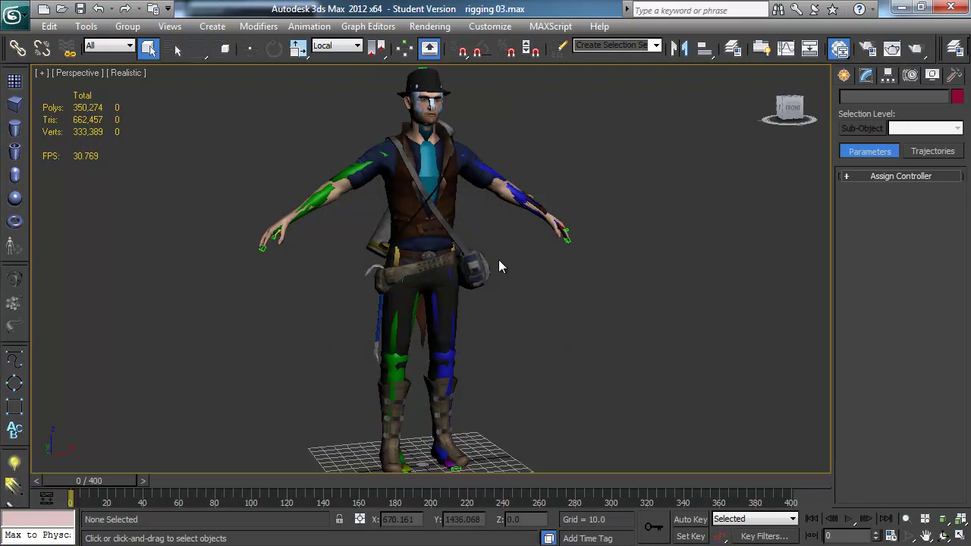
Apply a Skin modifier to the character mesh "final 9k"
{"action": "left_click", "coordinate": [400, 161]}
{"action": "middle_click_drag", "start_coordinate": [400, 161], "coordinate": [442, 220], "text": "alt"}
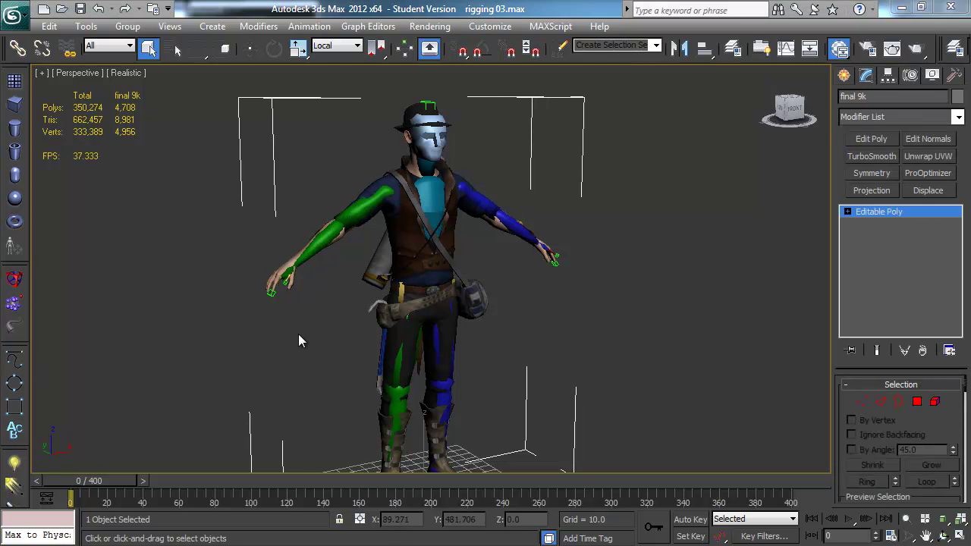
{"action": "middle_click_drag", "start_coordinate": [409, 296], "coordinate": [405, 289]}
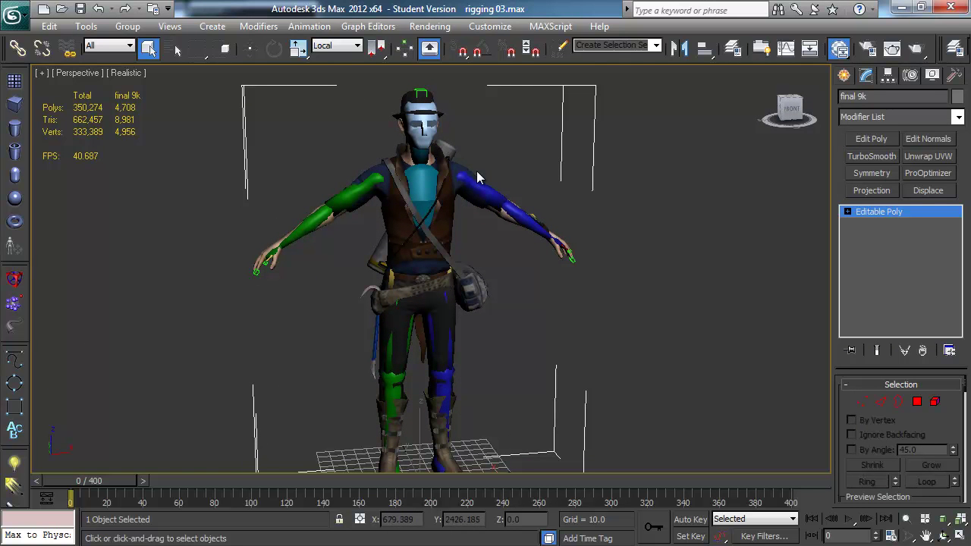
{"action": "middle_click_drag", "start_coordinate": [476, 177], "coordinate": [477, 170]}
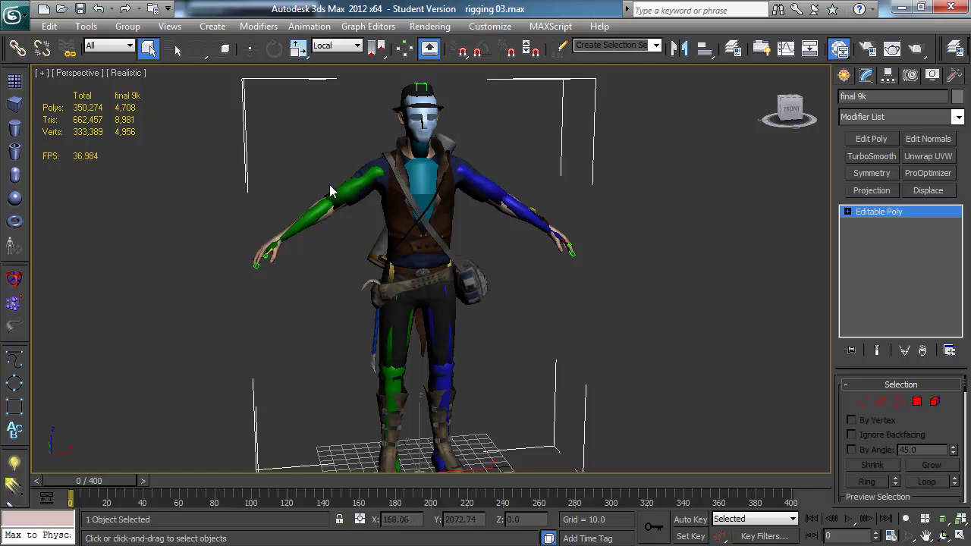
{"action": "middle_click_drag", "start_coordinate": [530, 238], "coordinate": [493, 232]}
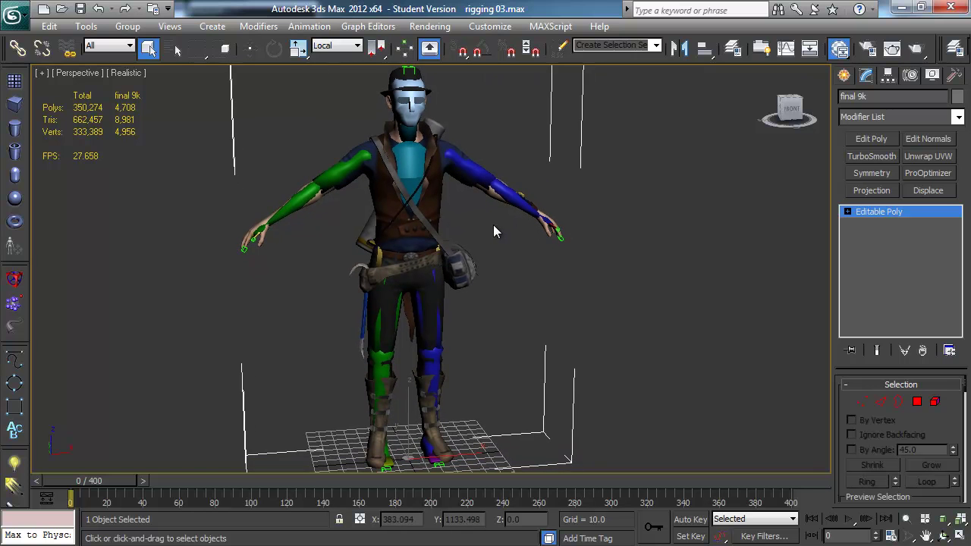
{"action": "left_click", "coordinate": [958, 117]}
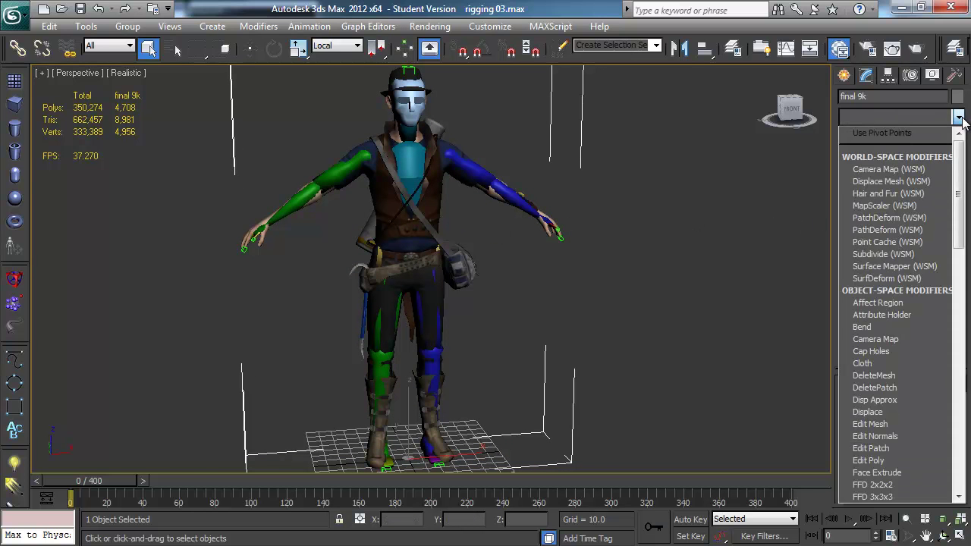
{"action": "type", "text": "sk"}
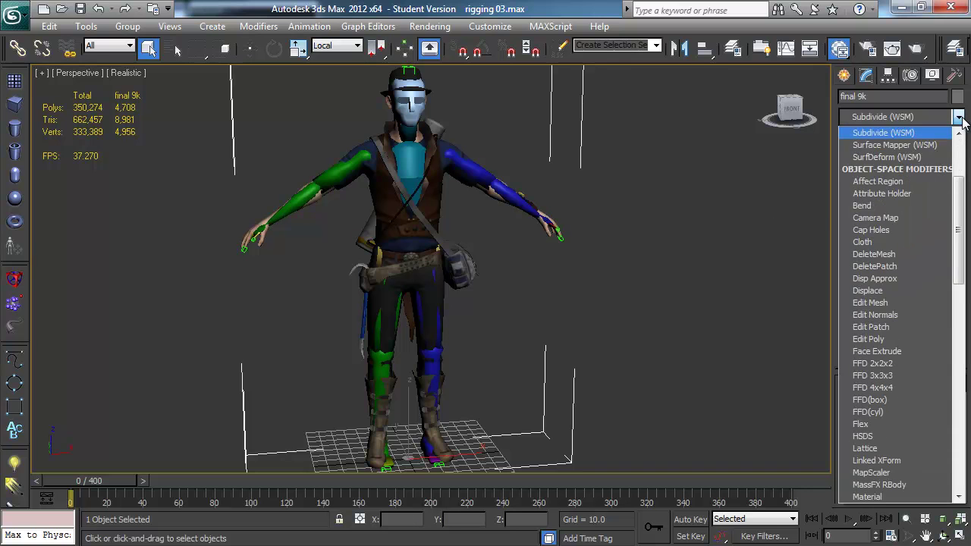
{"action": "left_click", "coordinate": [901, 144]}
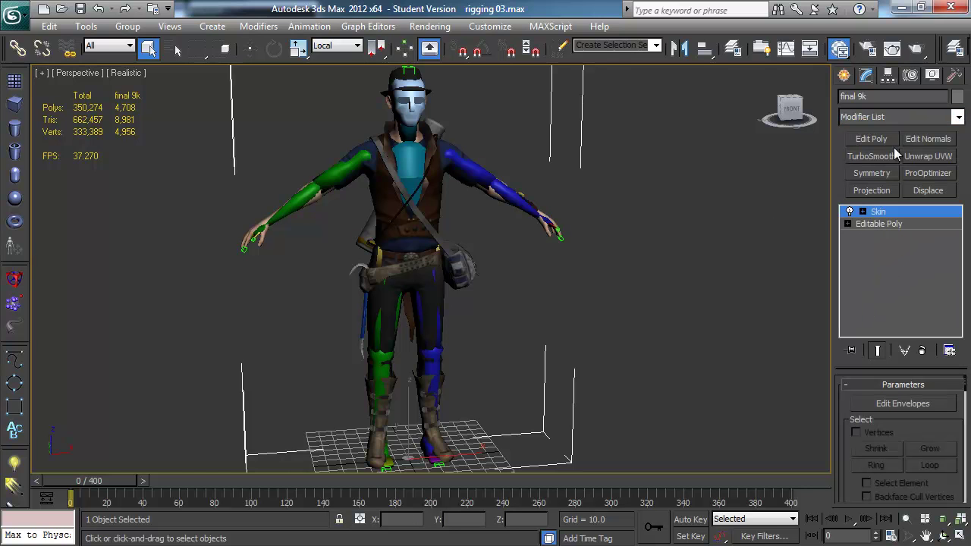
Shorten the modifier stack area and widen the command panel to two columns to reach Skin's bone list
{"action": "middle_click_drag", "start_coordinate": [536, 219], "coordinate": [533, 242]}
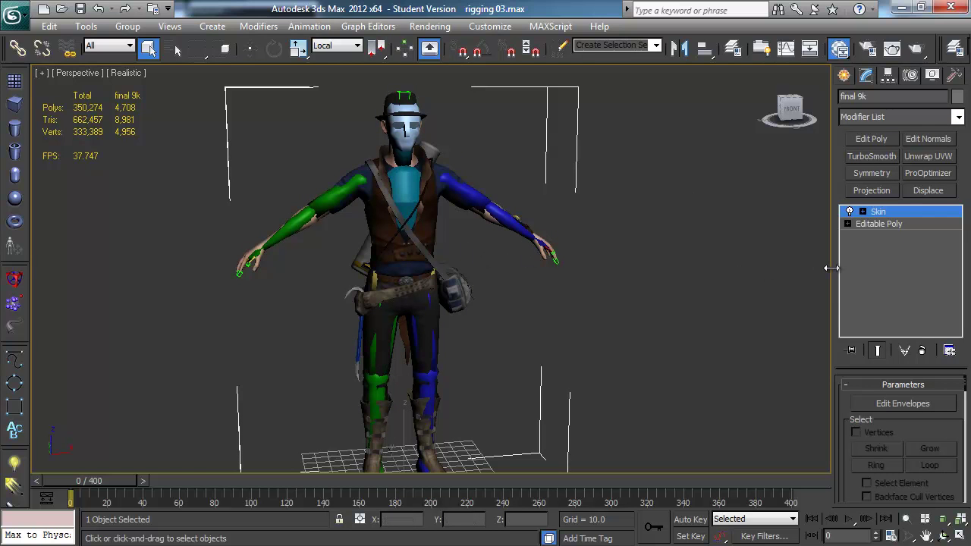
{"action": "left_click_drag", "start_coordinate": [889, 365], "coordinate": [882, 280]}
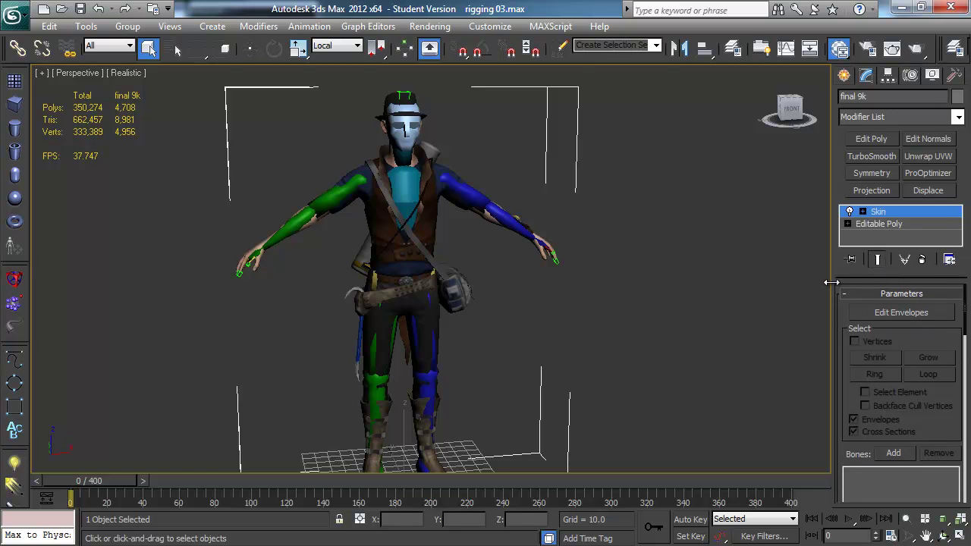
{"action": "left_click_drag", "start_coordinate": [831, 282], "coordinate": [795, 285]}
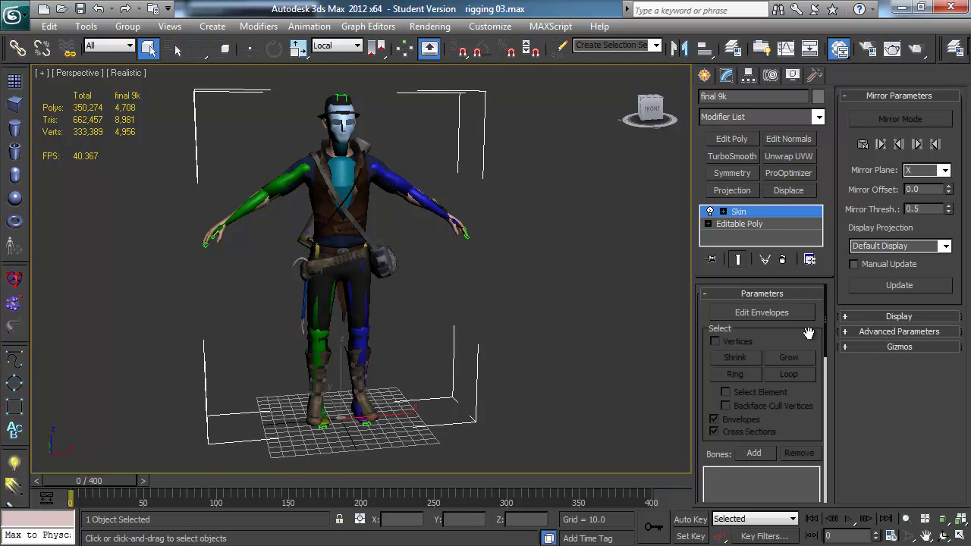
{"action": "left_click_drag", "start_coordinate": [779, 347], "coordinate": [773, 290]}
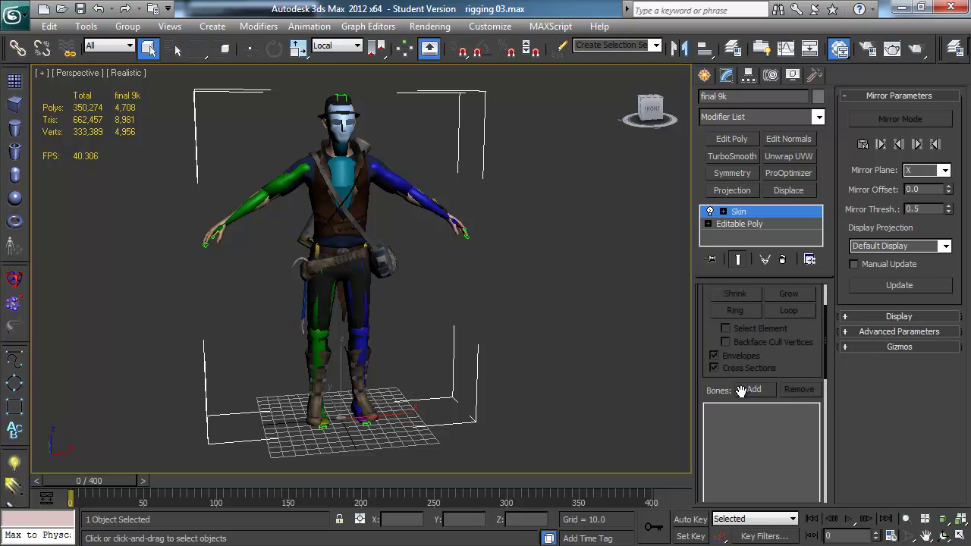
{"action": "left_click_drag", "start_coordinate": [789, 365], "coordinate": [789, 305]}
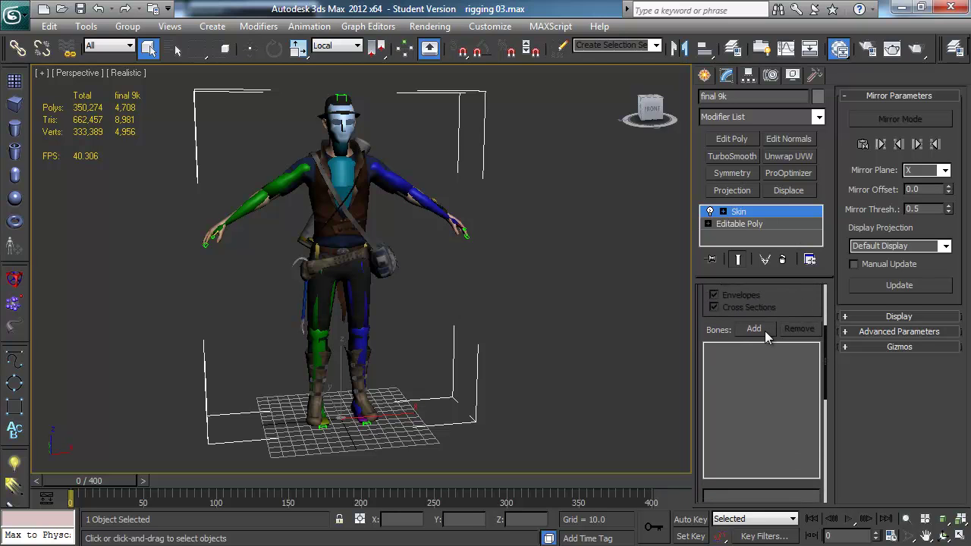
Add all biped bones from Bip001 through Bip001 Spine2 to the Skin modifier
{"action": "left_click", "coordinate": [762, 330]}
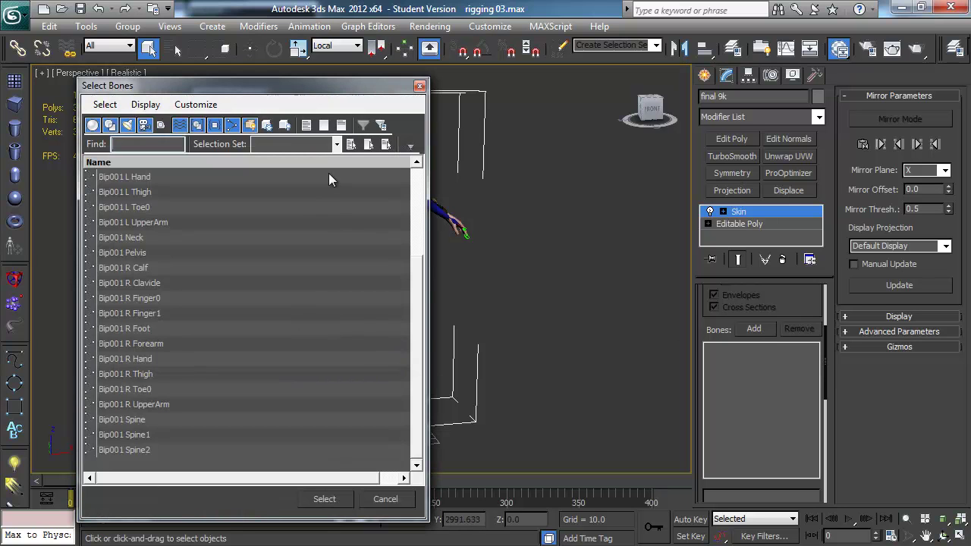
{"action": "left_click_drag", "start_coordinate": [423, 338], "coordinate": [416, 219]}
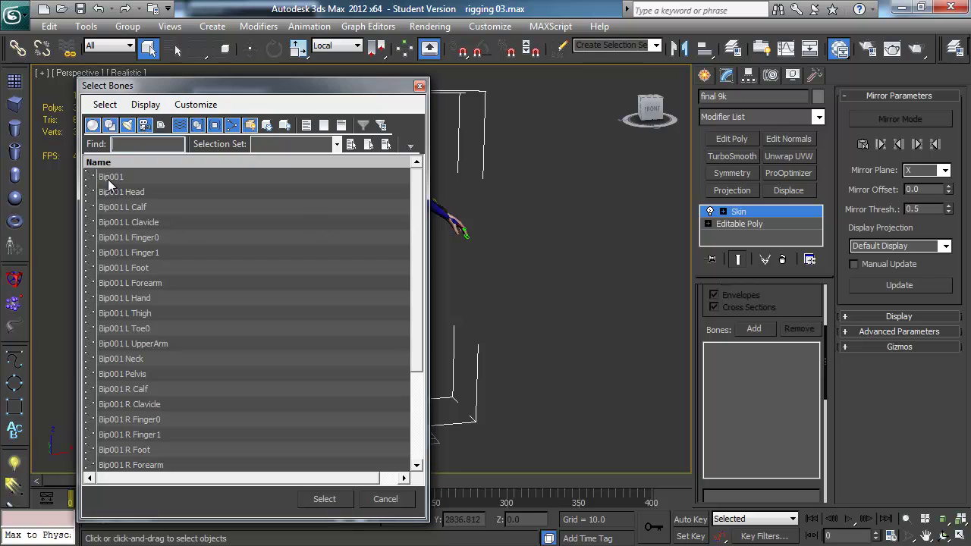
{"action": "left_click", "coordinate": [211, 176]}
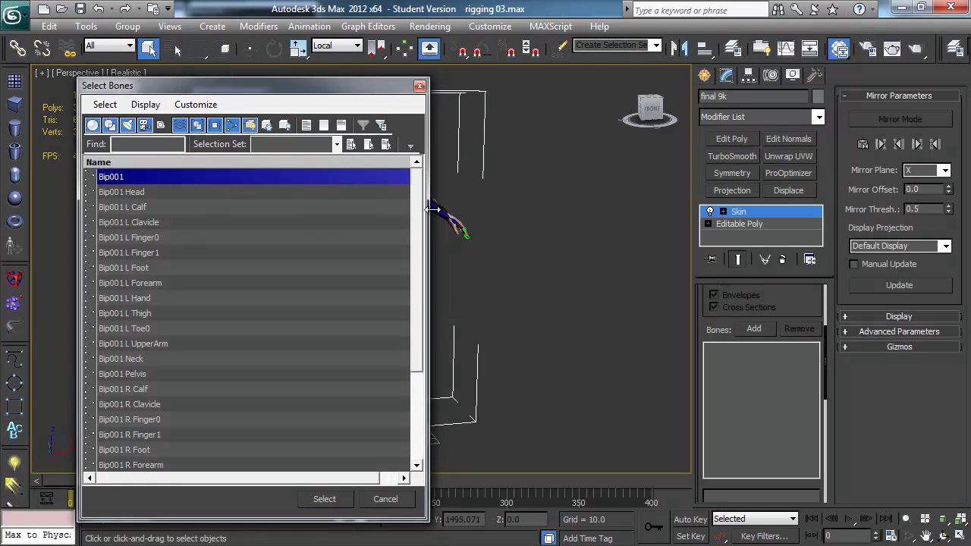
{"action": "left_click_drag", "start_coordinate": [416, 209], "coordinate": [406, 301]}
{"action": "left_click", "coordinate": [175, 450], "text": "shift"}
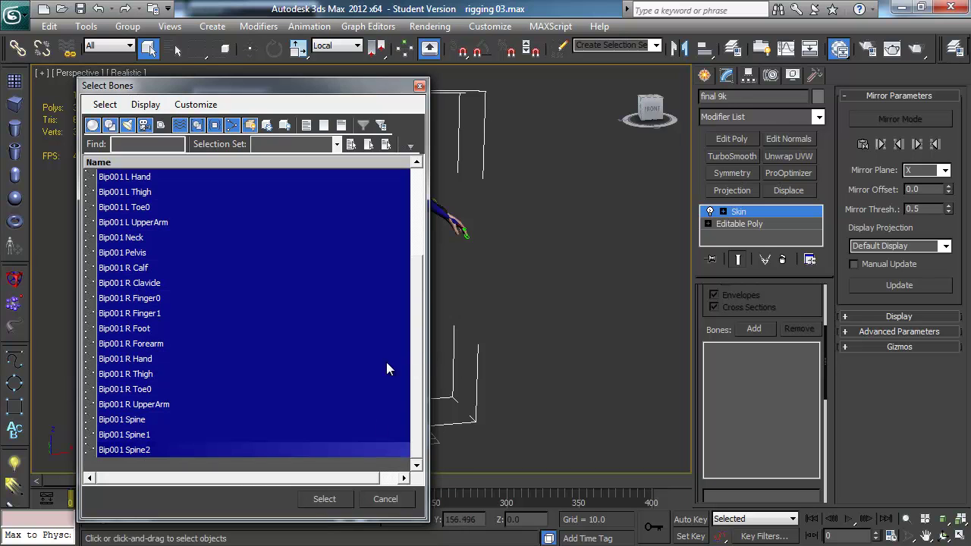
{"action": "left_click", "coordinate": [332, 499]}
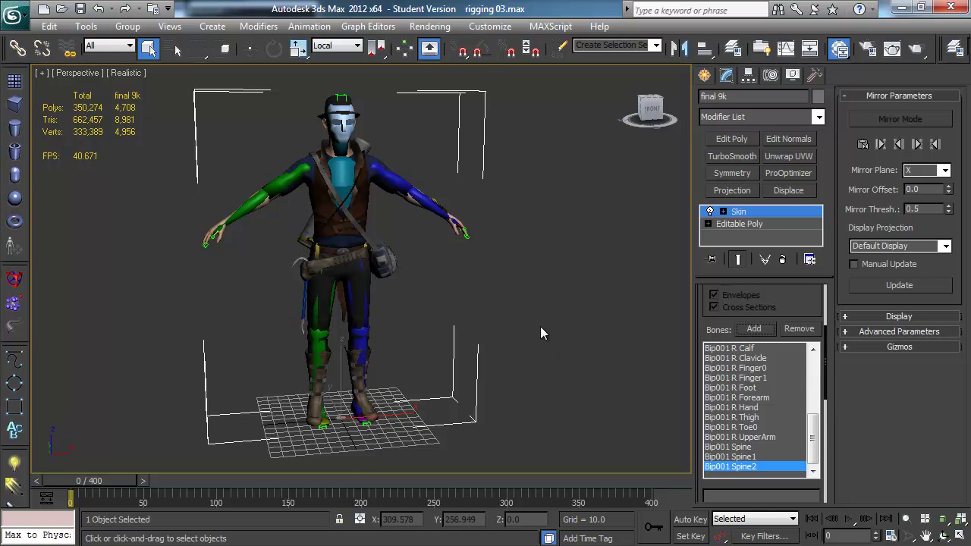
Hide every unselected object so only the skinned character mesh is shown
{"action": "right_click", "coordinate": [391, 165]}
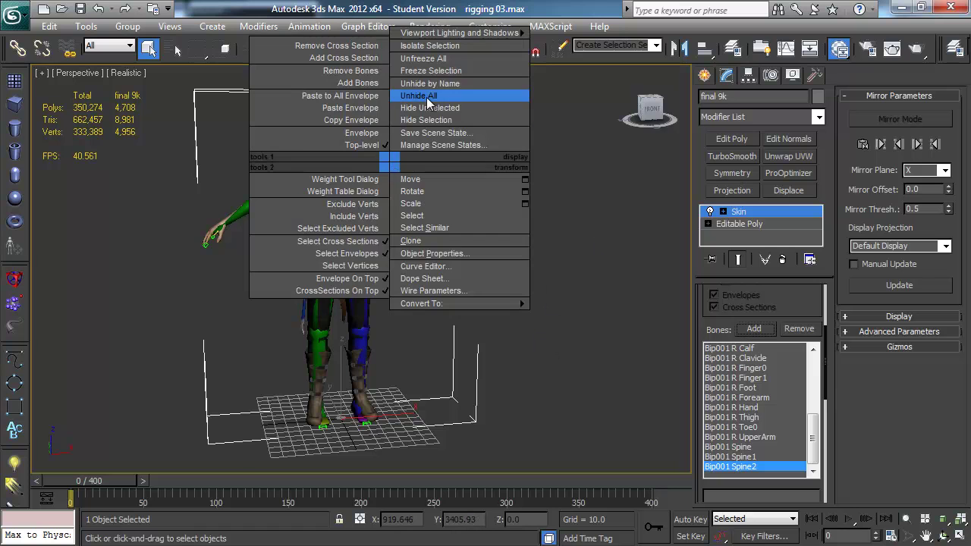
{"action": "left_click", "coordinate": [429, 107]}
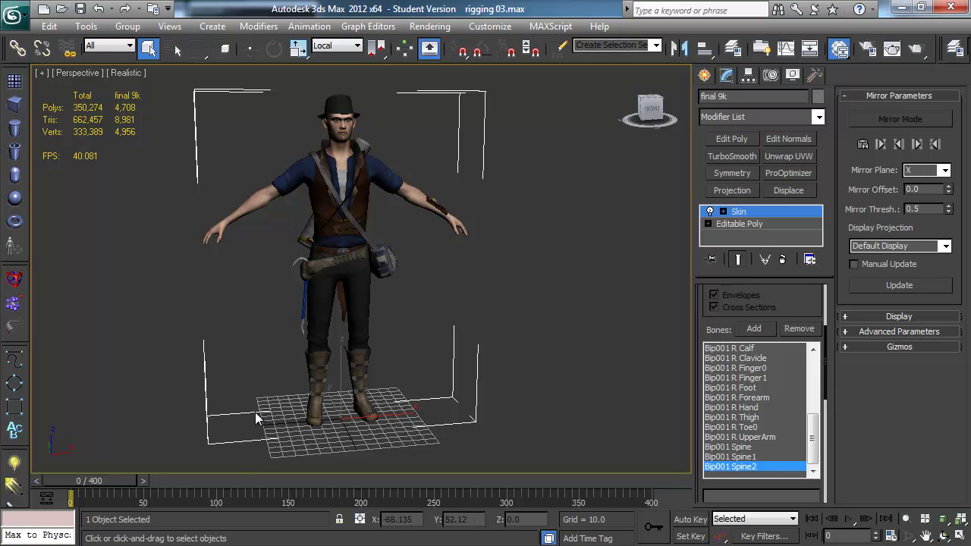
Play the animation on the skinned mesh, return to frame 0 and scrub to frame 40 to inspect the deformation
{"action": "left_click", "coordinate": [849, 519]}
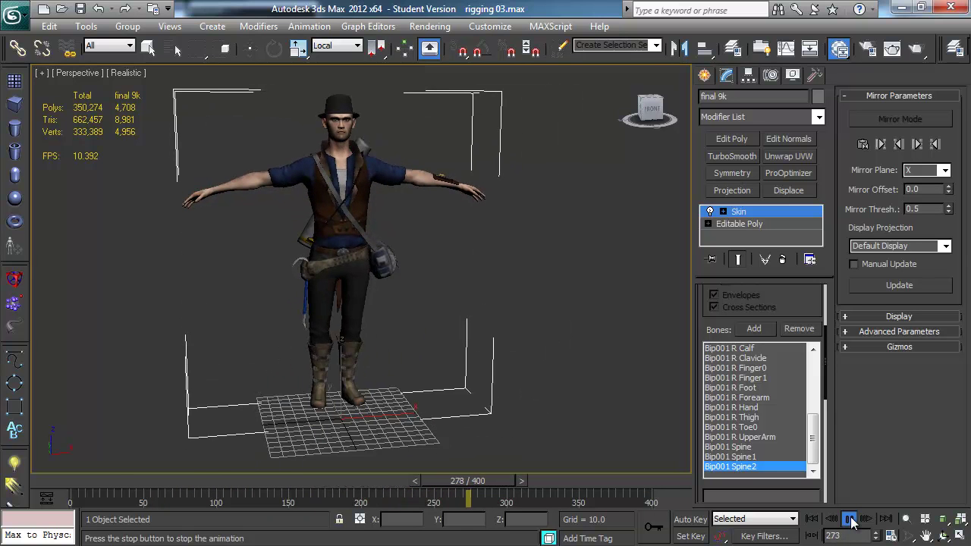
{"action": "left_click", "coordinate": [850, 520]}
{"action": "left_click_drag", "start_coordinate": [569, 480], "coordinate": [122, 479]}
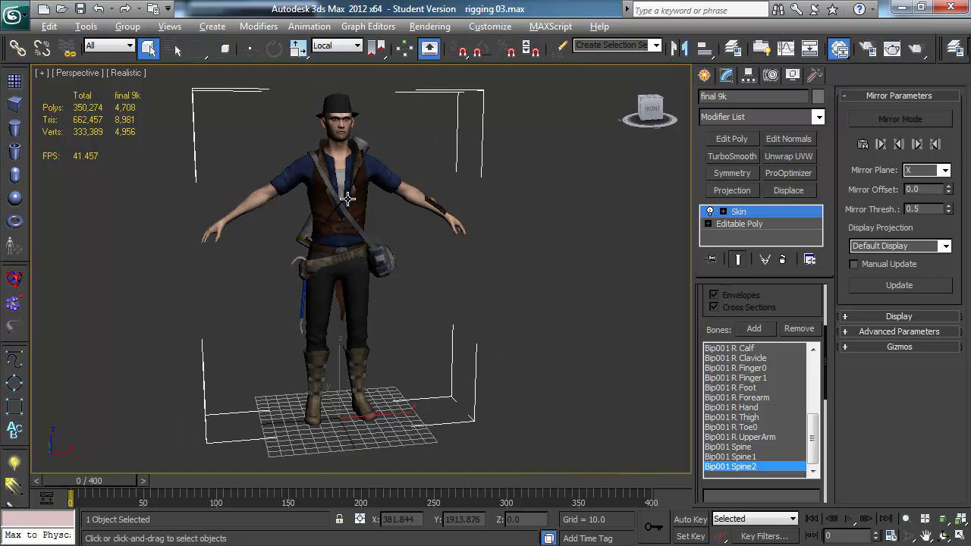
{"action": "left_click_drag", "start_coordinate": [113, 475], "coordinate": [164, 490]}
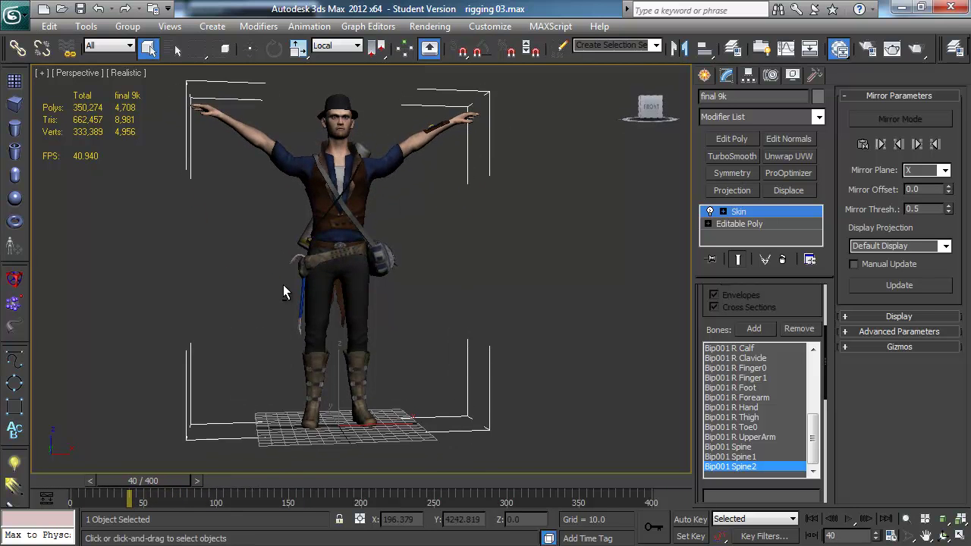
Scrub through the test poses, viewing the skinned character from several sides to check its deformation, and return to frame 0
{"action": "mouse_move", "coordinate": [273, 303]}
{"action": "middle_mouse_down", "text": "alt"}
{"action": "mouse_move", "coordinate": [518, 305]}
{"action": "mouse_move", "coordinate": [270, 303]}
{"action": "middle_mouse_up", "text": "alt"}
{"action": "left_click_drag", "start_coordinate": [152, 483], "coordinate": [348, 493]}
{"action": "middle_click_drag", "start_coordinate": [282, 257], "coordinate": [68, 260], "text": "alt"}
{"action": "middle_click_drag", "start_coordinate": [350, 241], "coordinate": [339, 227], "text": "alt"}
{"action": "middle_click_drag", "start_coordinate": [282, 174], "coordinate": [492, 317], "text": "alt"}
{"action": "left_click_drag", "start_coordinate": [319, 479], "coordinate": [305, 480]}
{"action": "middle_click_drag", "start_coordinate": [334, 356], "coordinate": [174, 334], "text": "alt"}
{"action": "left_click_drag", "start_coordinate": [318, 481], "coordinate": [249, 483]}
{"action": "middle_click_drag", "start_coordinate": [240, 387], "coordinate": [434, 382], "text": "alt"}
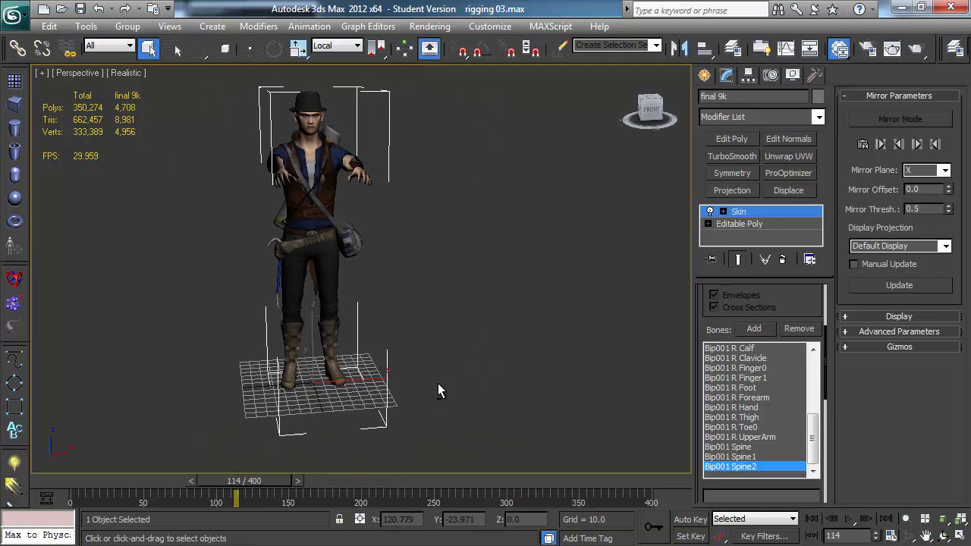
{"action": "left_click_drag", "start_coordinate": [244, 481], "coordinate": [72, 466]}
{"action": "middle_click_drag", "start_coordinate": [278, 398], "coordinate": [271, 364], "text": "alt"}
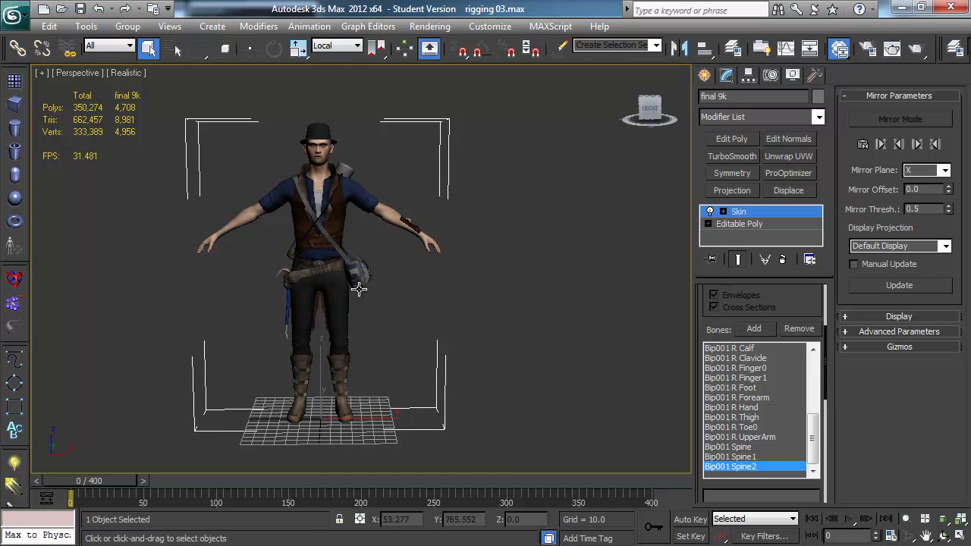
{"action": "middle_click_drag", "start_coordinate": [346, 292], "coordinate": [365, 291]}
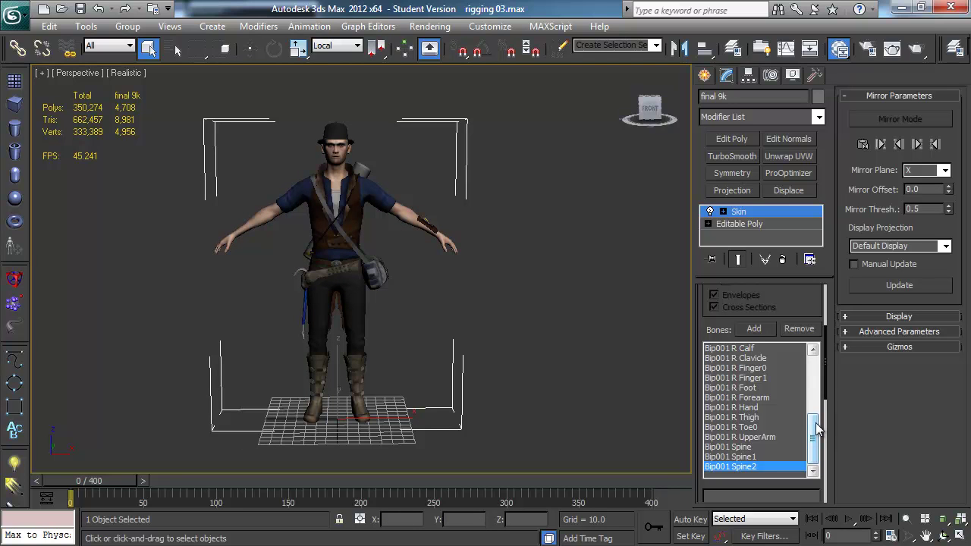
Turn on envelope editing for the Skin modifier and save the scene
{"action": "scroll", "coordinate": [817, 430], "scroll_direction": "up", "scroll_amount": 3}
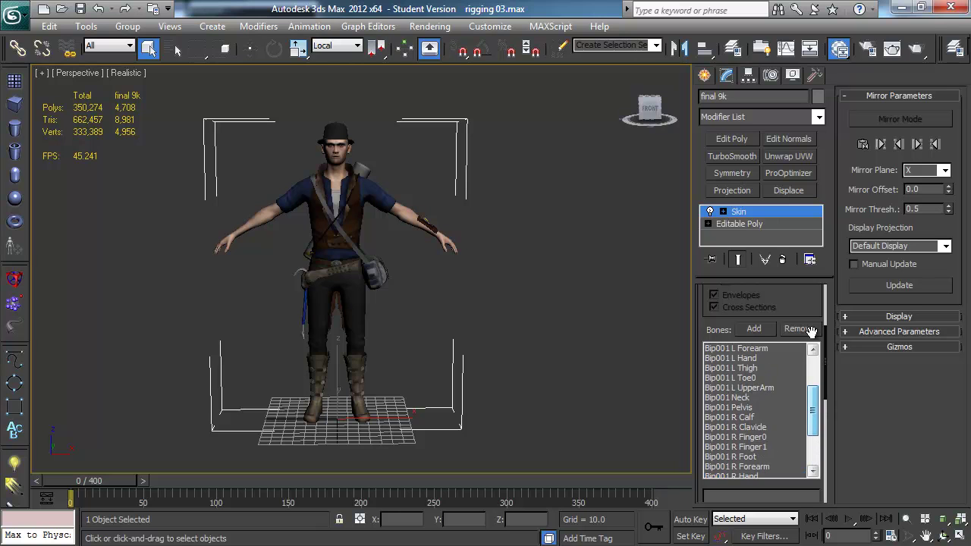
{"action": "scroll", "coordinate": [788, 364], "scroll_direction": "up", "scroll_amount": 4}
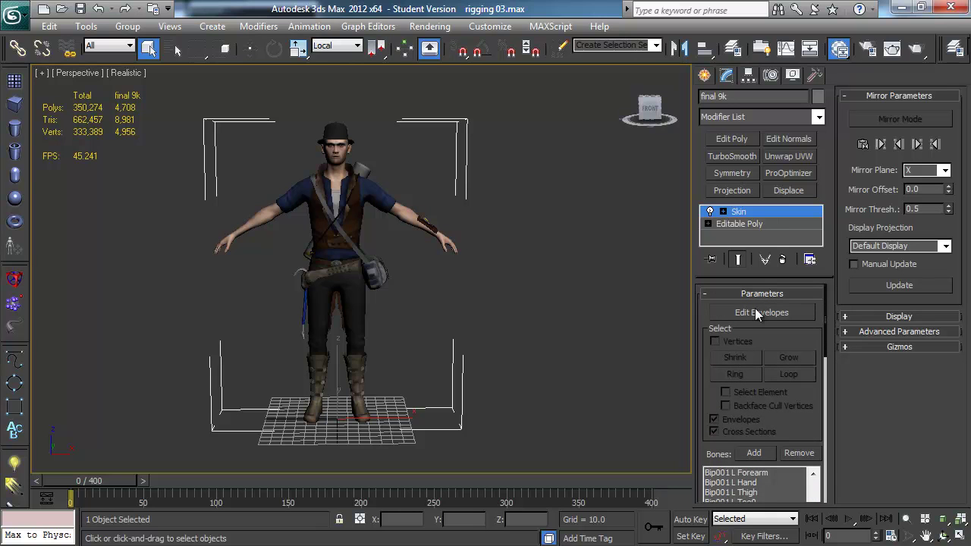
{"action": "left_click", "coordinate": [756, 312]}
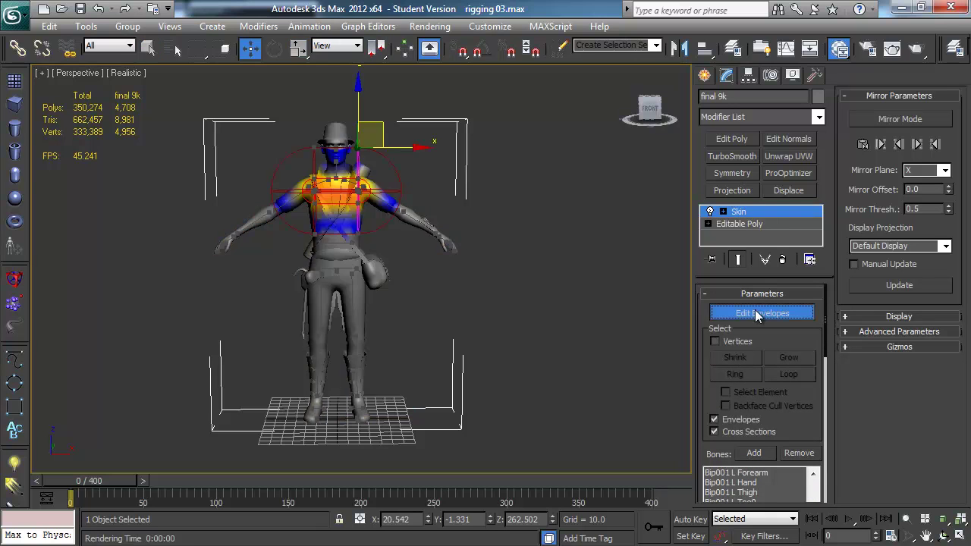
{"action": "key", "text": "w"}
{"action": "middle_click_drag", "start_coordinate": [342, 192], "coordinate": [349, 230]}
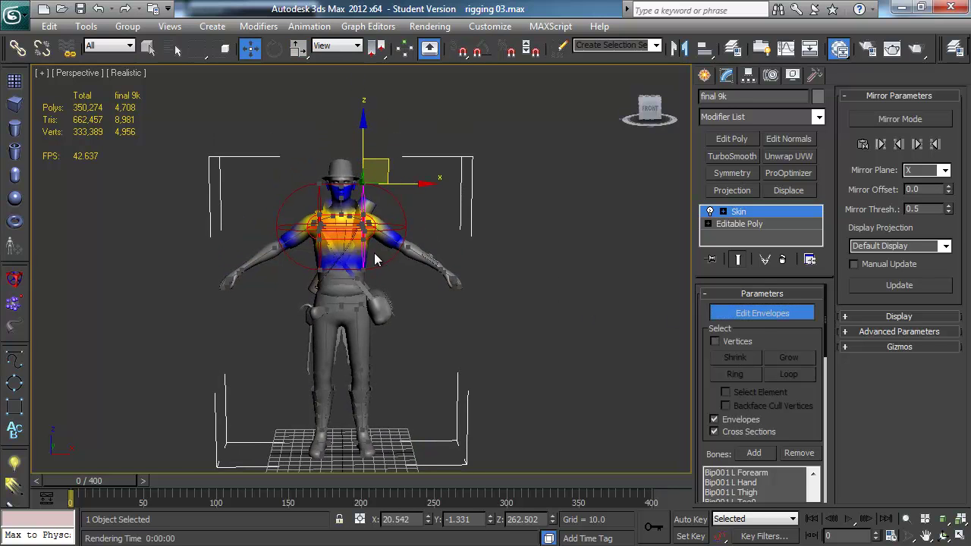
{"action": "scroll", "coordinate": [318, 289], "scroll_direction": "up", "scroll_amount": 3}
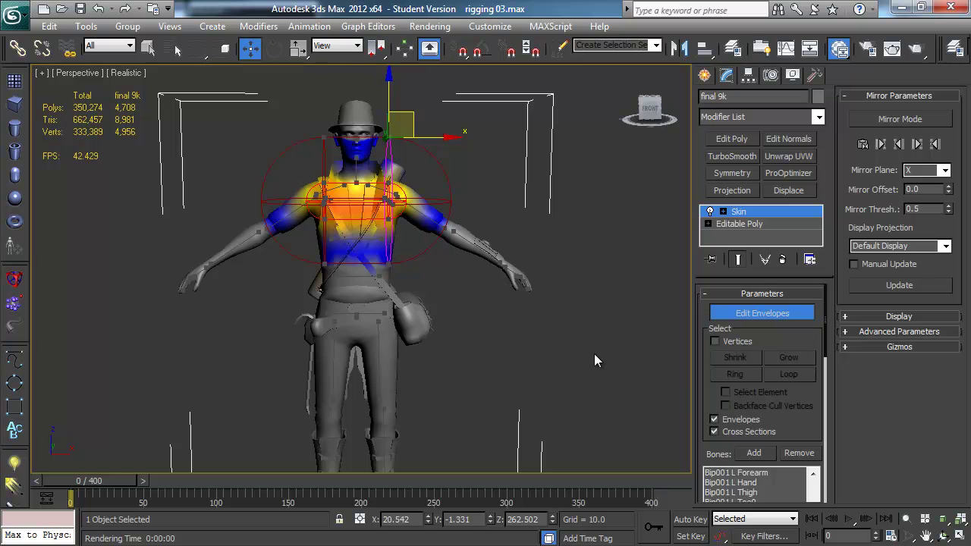
{"action": "left_click_drag", "start_coordinate": [781, 415], "coordinate": [759, 432]}
{"action": "key", "text": "ctrl+s"}
Examine the envelopes and weight colours of the left clavicle, the pelvis and the left thigh
{"action": "left_click", "coordinate": [363, 310]}
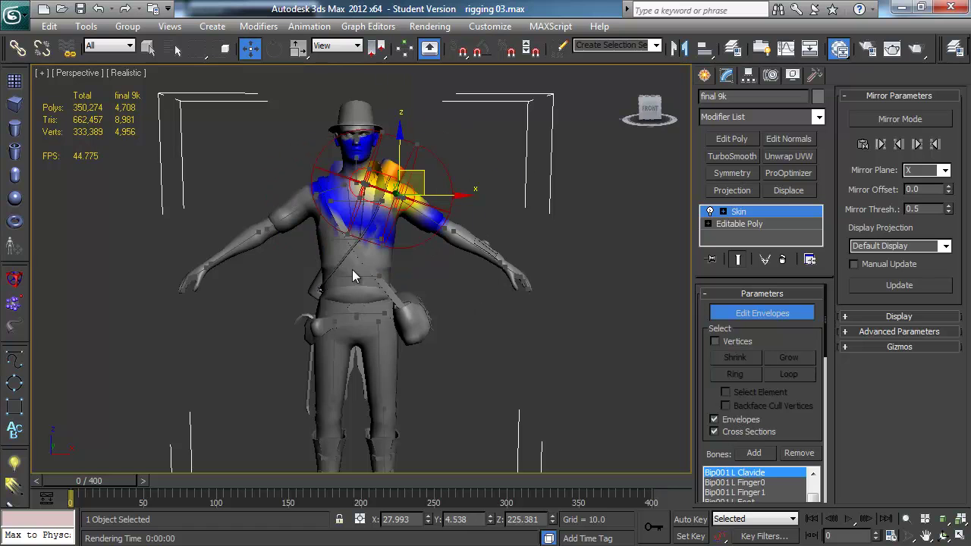
{"action": "left_click", "coordinate": [356, 316]}
{"action": "left_click", "coordinate": [386, 363]}
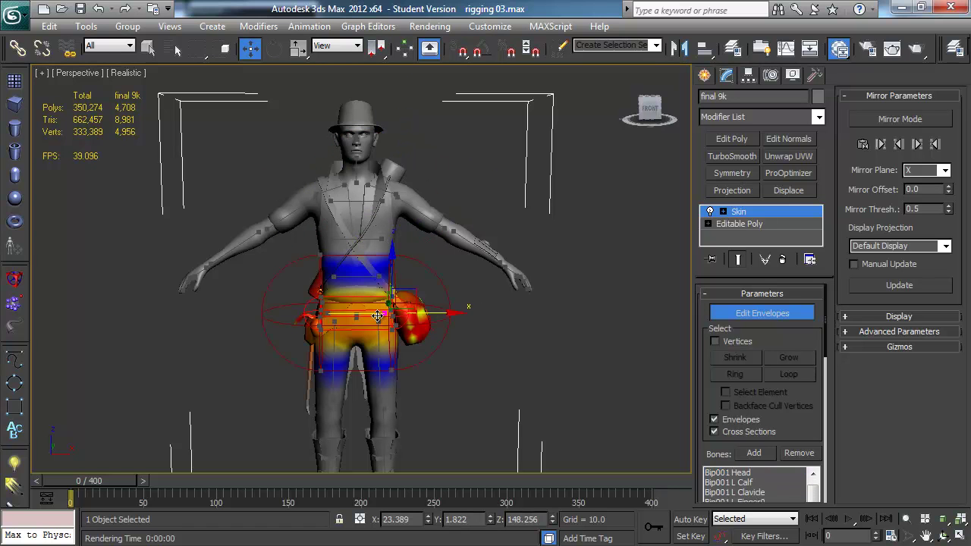
{"action": "middle_click_drag", "start_coordinate": [387, 371], "coordinate": [440, 314]}
{"action": "left_click", "coordinate": [380, 351]}
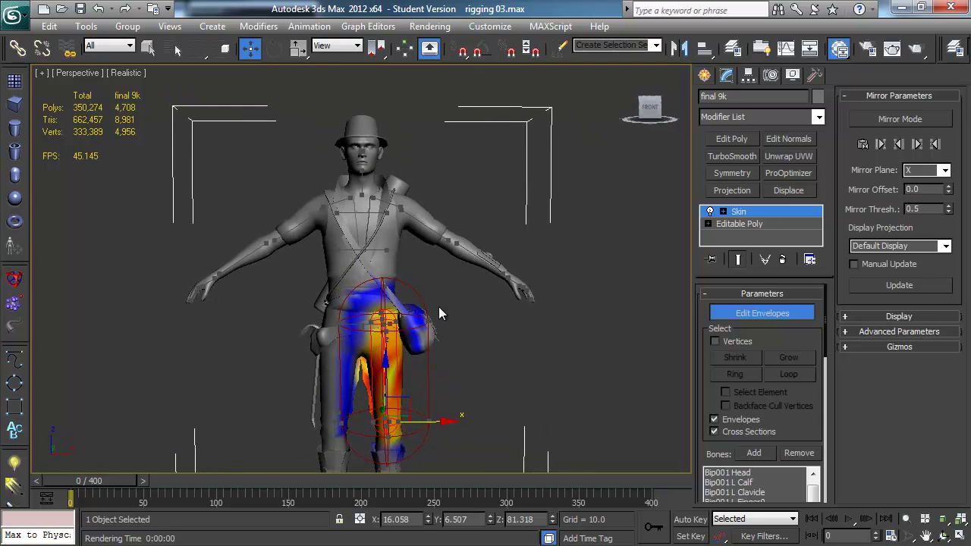
{"action": "middle_click_drag", "start_coordinate": [405, 272], "coordinate": [406, 246]}
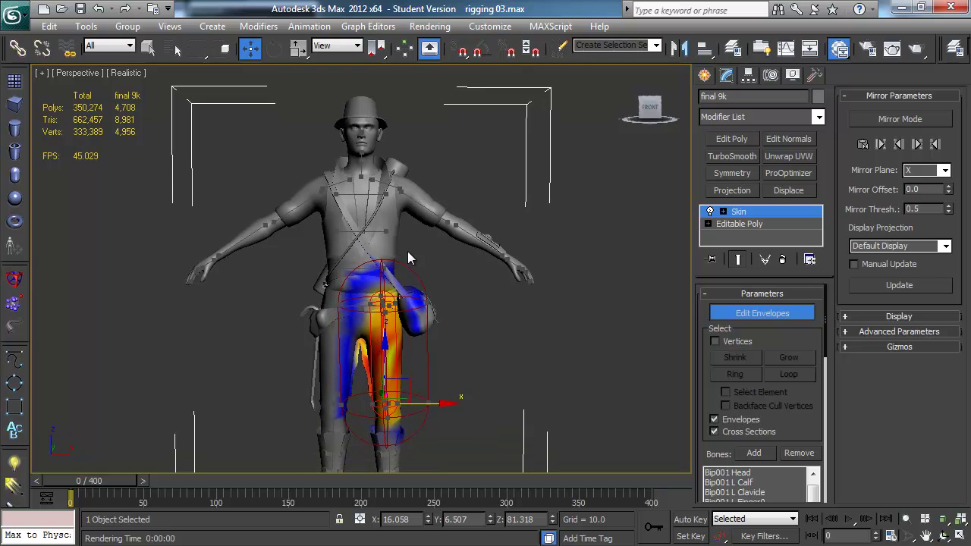
Select the right clavicle's envelope and examine its influence on the shoulder, chest and face
{"action": "left_click", "coordinate": [339, 184]}
{"action": "scroll", "coordinate": [355, 231], "scroll_direction": "up", "scroll_amount": 4}
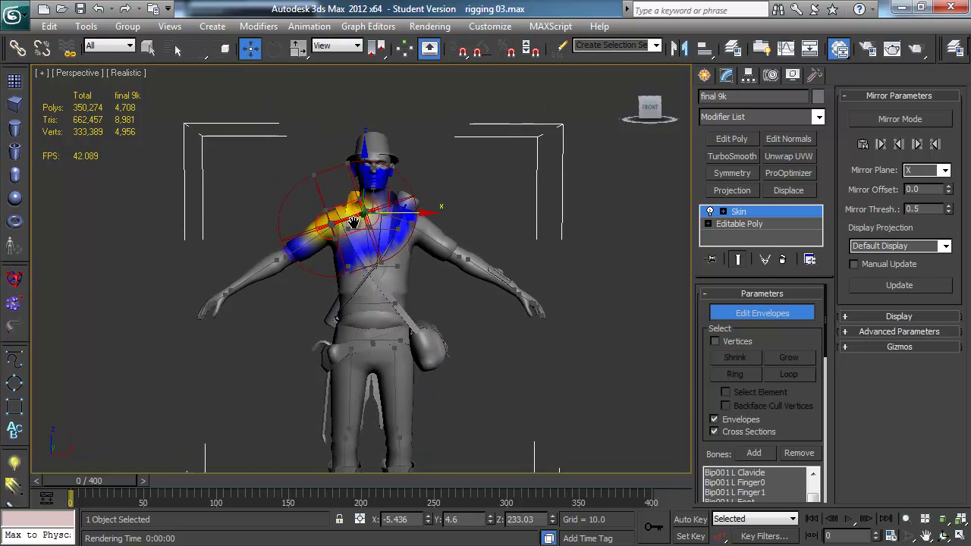
{"action": "scroll", "coordinate": [355, 227], "scroll_direction": "up", "scroll_amount": 2}
{"action": "middle_click_drag", "start_coordinate": [355, 232], "coordinate": [364, 250], "text": "alt"}
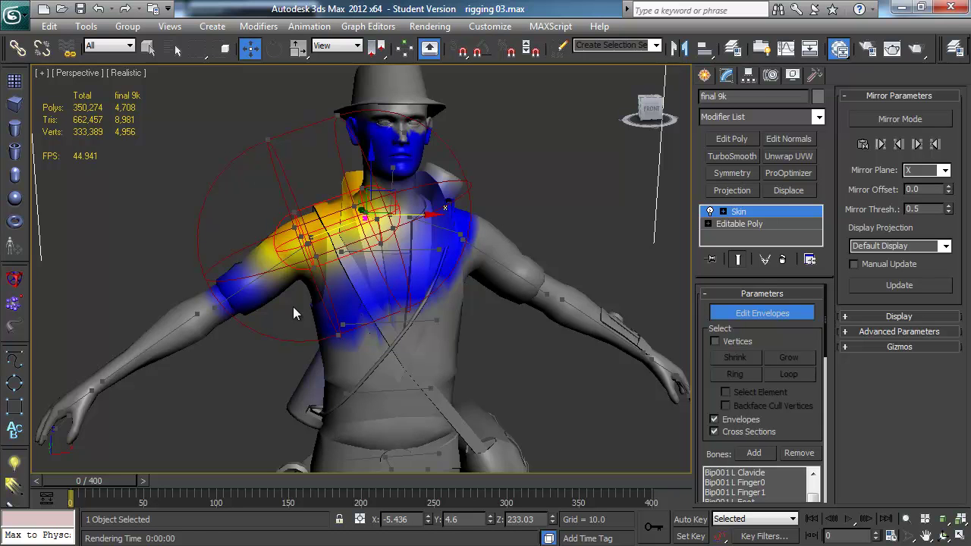
{"action": "mouse_move", "coordinate": [388, 206]}
{"action": "middle_mouse_down", "text": "alt"}
{"action": "mouse_move", "coordinate": [395, 198]}
{"action": "mouse_move", "coordinate": [383, 211]}
{"action": "mouse_move", "coordinate": [390, 225]}
{"action": "middle_mouse_up", "text": "alt"}
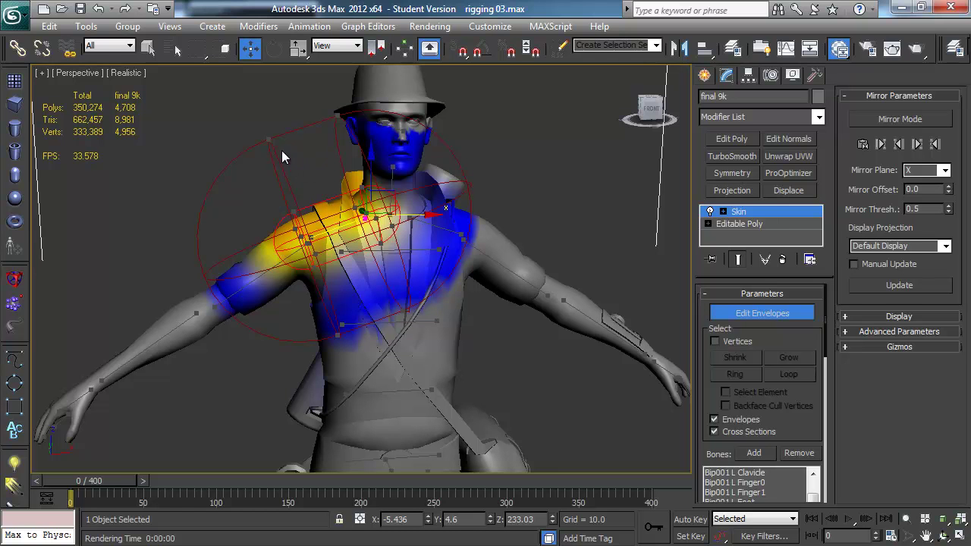
{"action": "middle_click_drag", "start_coordinate": [312, 154], "coordinate": [229, 230], "text": "alt"}
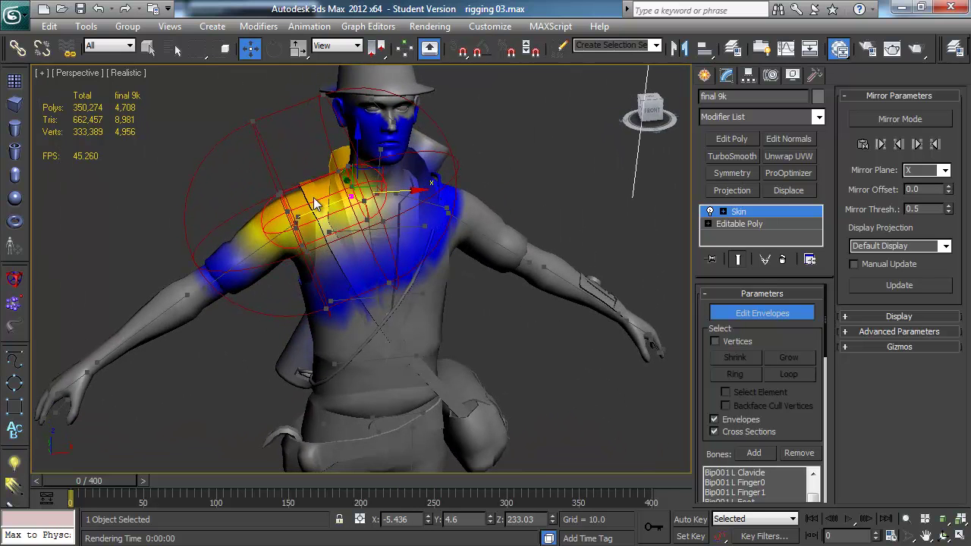
{"action": "middle_click_drag", "start_coordinate": [304, 217], "coordinate": [307, 229], "text": "alt"}
{"action": "middle_click_drag", "start_coordinate": [351, 250], "coordinate": [342, 242], "text": "alt"}
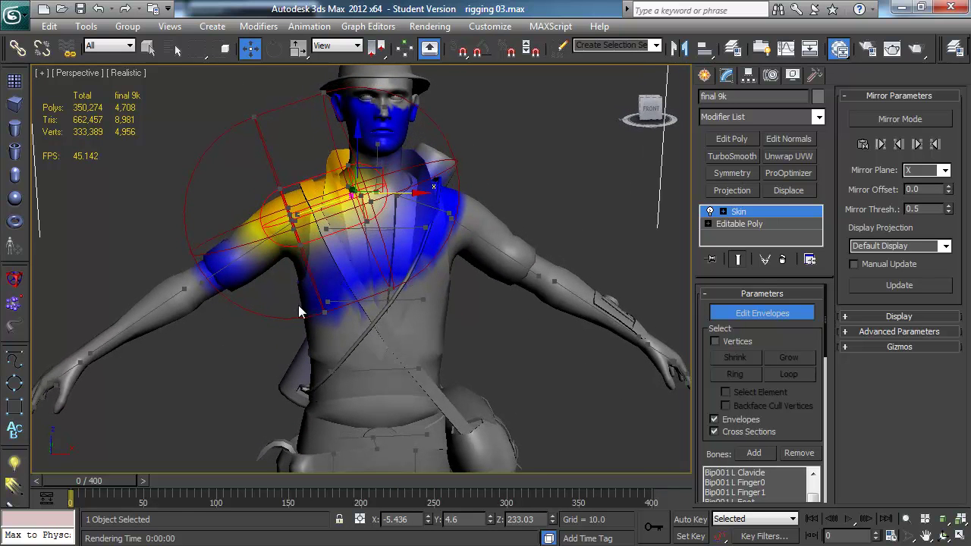
{"action": "middle_click_drag", "start_coordinate": [247, 256], "coordinate": [206, 286], "text": "alt"}
{"action": "middle_click_drag", "start_coordinate": [486, 171], "coordinate": [446, 215], "text": "alt"}
Select the head bone's envelope and inspect its influence on the hat, neck, shoulders and back-mounted roll from several sides
{"action": "left_click", "coordinate": [447, 190]}
{"action": "middle_click_drag", "start_coordinate": [517, 210], "coordinate": [470, 182], "text": "alt"}
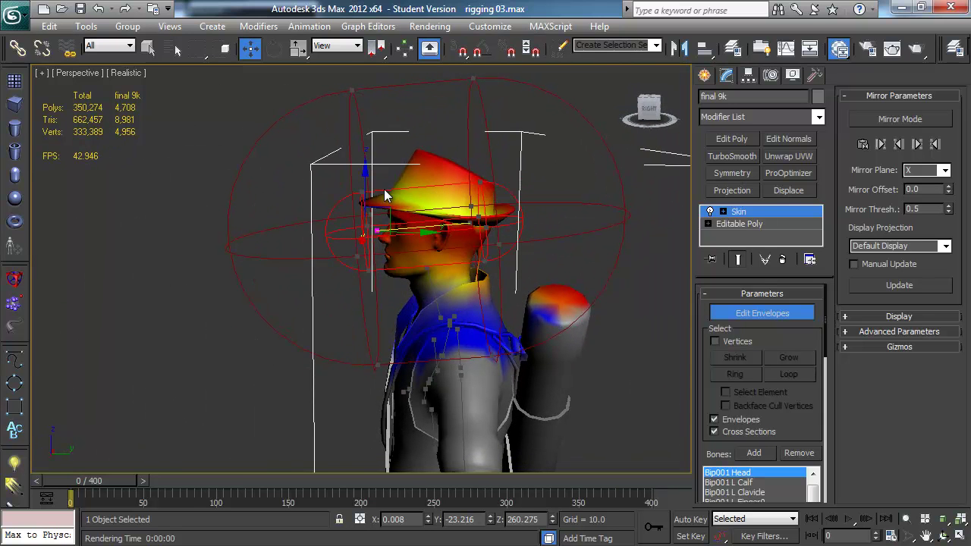
{"action": "middle_click_drag", "start_coordinate": [511, 202], "coordinate": [484, 189], "text": "alt"}
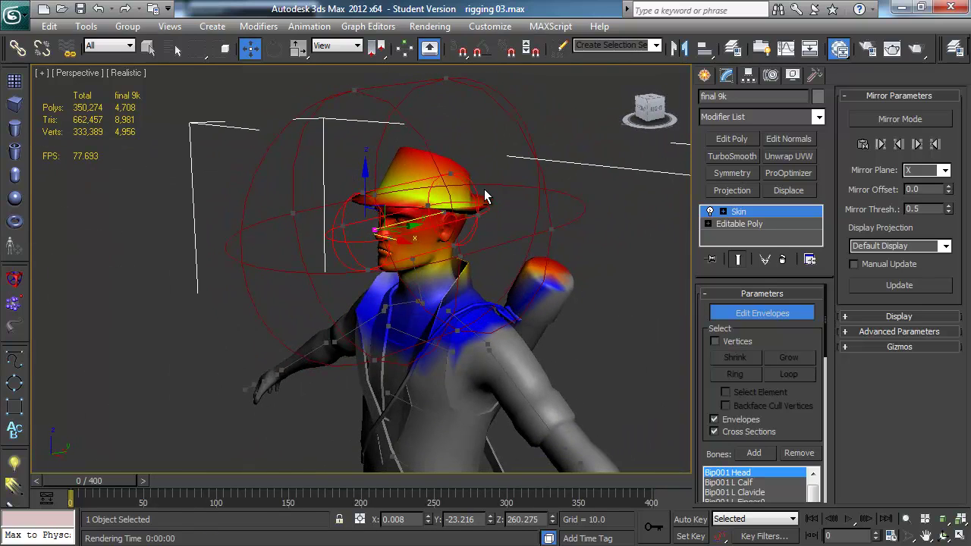
{"action": "middle_click_drag", "start_coordinate": [518, 181], "coordinate": [460, 206], "text": "alt"}
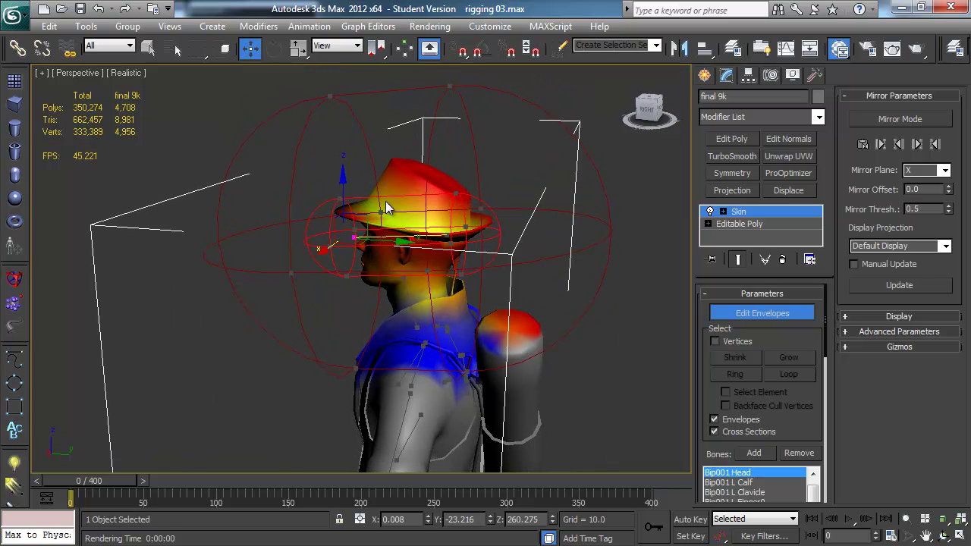
{"action": "middle_click_drag", "start_coordinate": [421, 231], "coordinate": [490, 248], "text": "alt"}
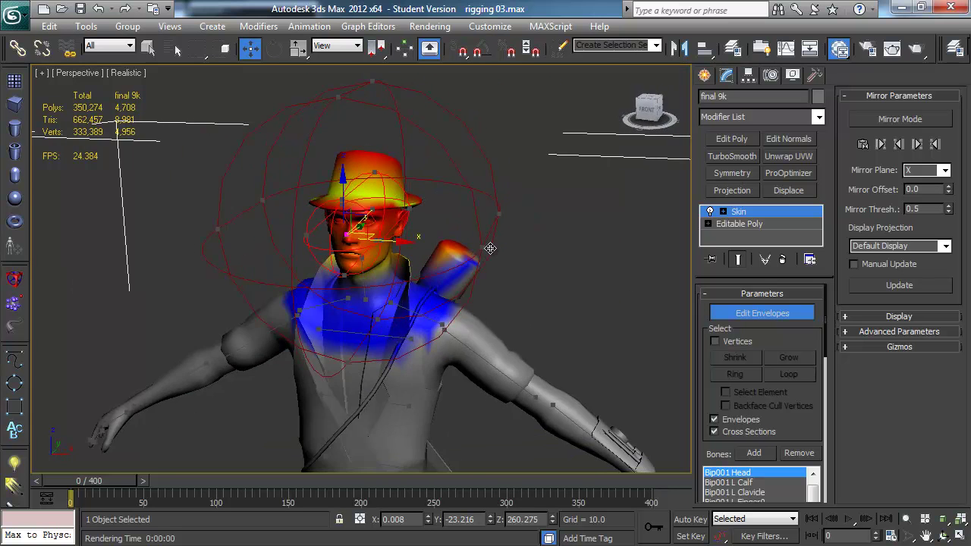
{"action": "mouse_move", "coordinate": [360, 231]}
{"action": "middle_mouse_down", "text": "alt"}
{"action": "mouse_move", "coordinate": [383, 217]}
{"action": "mouse_move", "coordinate": [408, 220]}
{"action": "mouse_move", "coordinate": [405, 245]}
{"action": "mouse_move", "coordinate": [353, 215]}
{"action": "middle_mouse_up", "text": "alt"}
Compare the envelopes of the right upper arm and the right clavicle by selecting each bone in turn
{"action": "left_click", "coordinate": [348, 252]}
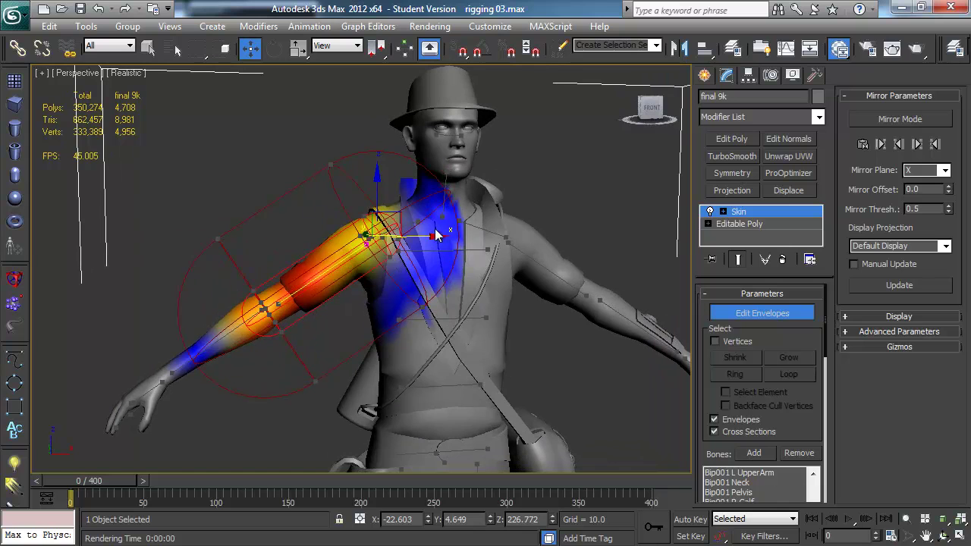
{"action": "left_click", "coordinate": [414, 220]}
{"action": "middle_click_drag", "start_coordinate": [396, 251], "coordinate": [372, 210], "text": "alt"}
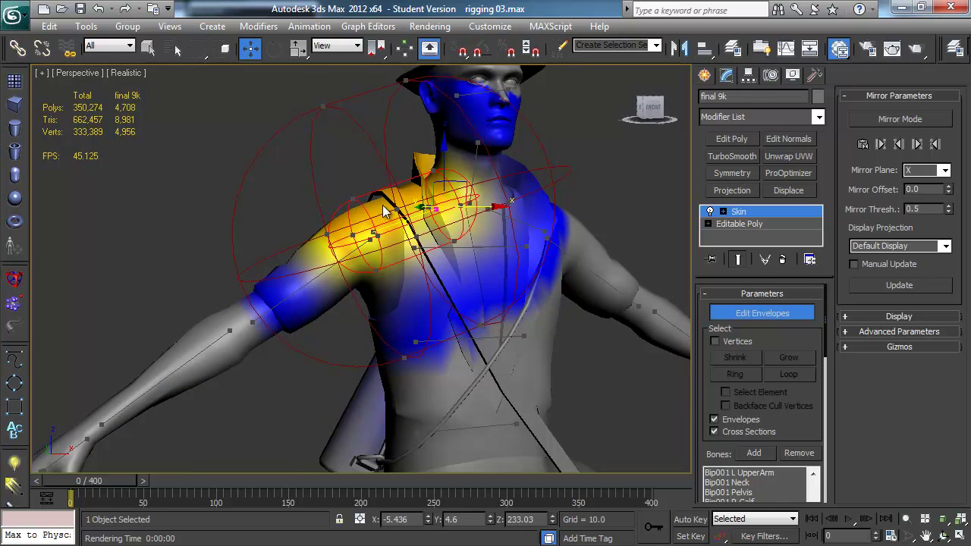
{"action": "left_click", "coordinate": [318, 269]}
{"action": "middle_click_drag", "start_coordinate": [349, 243], "coordinate": [373, 249], "text": "alt"}
{"action": "left_click", "coordinate": [419, 235]}
{"action": "scroll", "coordinate": [369, 242], "scroll_direction": "down", "scroll_amount": 4}
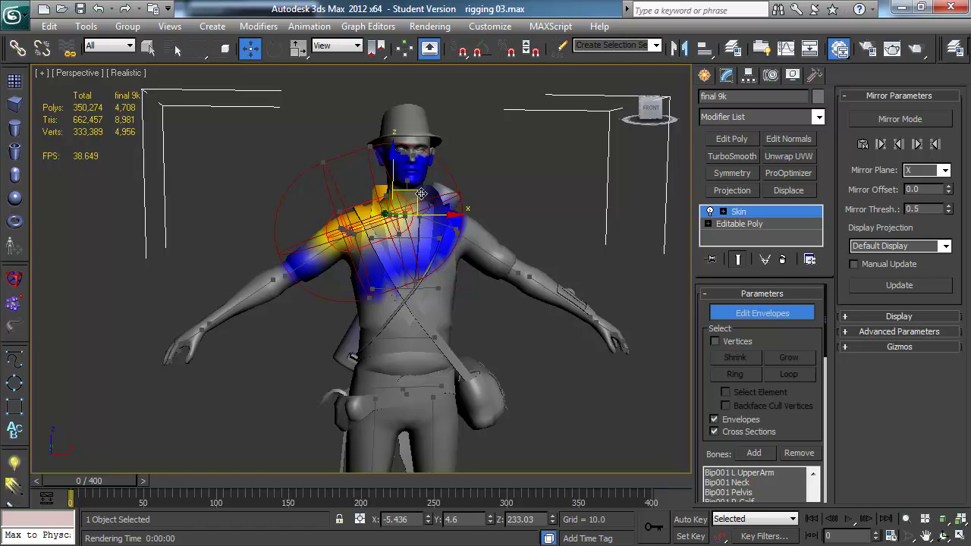
Examine up close how the right clavicle's inner and outer envelopes cover the collar, chest and shoulder
{"action": "scroll", "coordinate": [416, 198], "scroll_direction": "up", "scroll_amount": 3}
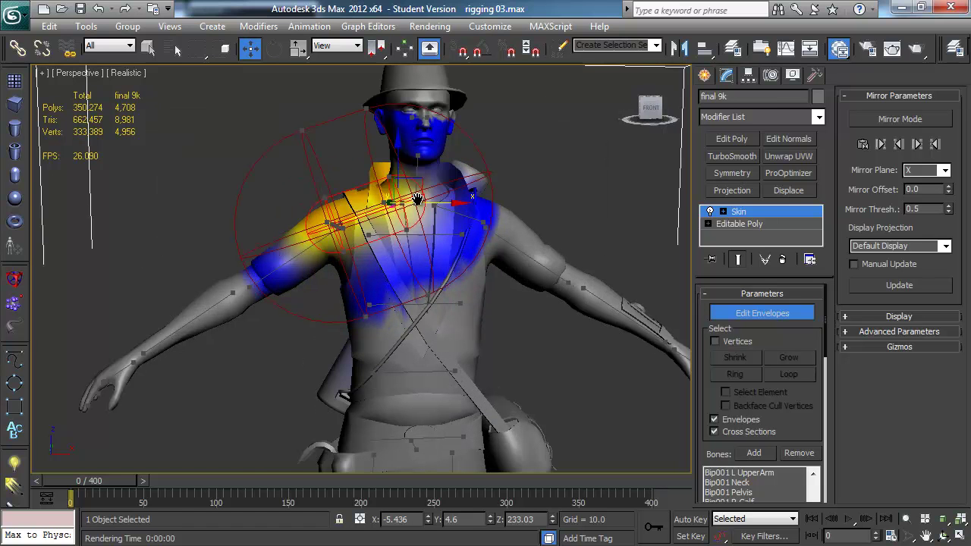
{"action": "mouse_move", "coordinate": [345, 265]}
{"action": "middle_mouse_down"}
{"action": "mouse_move", "coordinate": [345, 246]}
{"action": "mouse_move", "coordinate": [354, 256]}
{"action": "mouse_move", "coordinate": [496, 259]}
{"action": "mouse_move", "coordinate": [334, 259]}
{"action": "middle_mouse_up"}
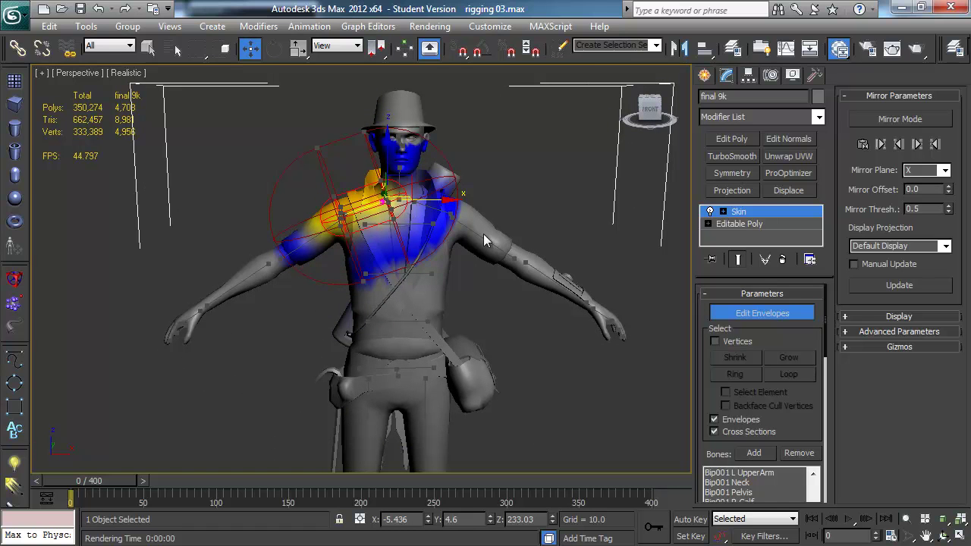
{"action": "middle_click_drag", "start_coordinate": [378, 229], "coordinate": [354, 261]}
{"action": "scroll", "coordinate": [374, 244], "scroll_direction": "up", "scroll_amount": 2}
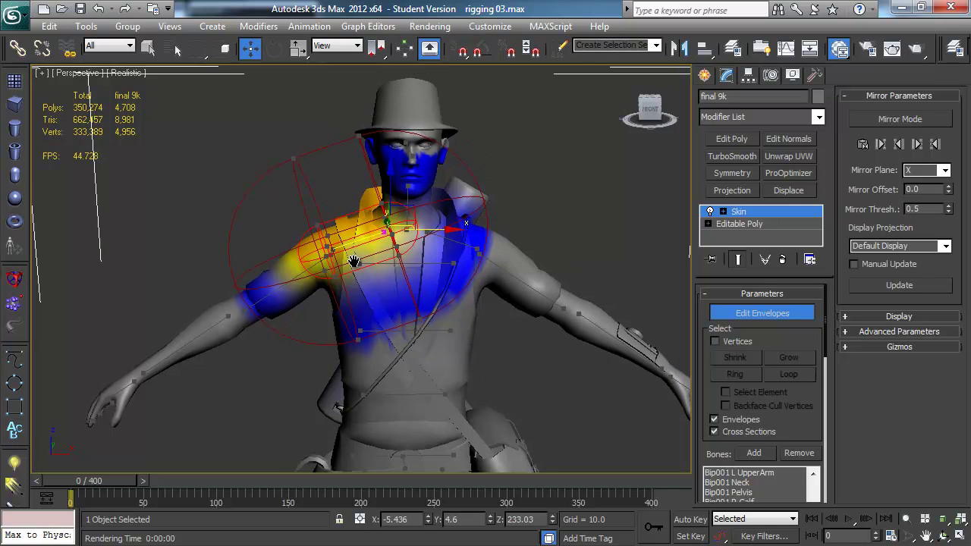
{"action": "scroll", "coordinate": [353, 261], "scroll_direction": "up", "scroll_amount": 5}
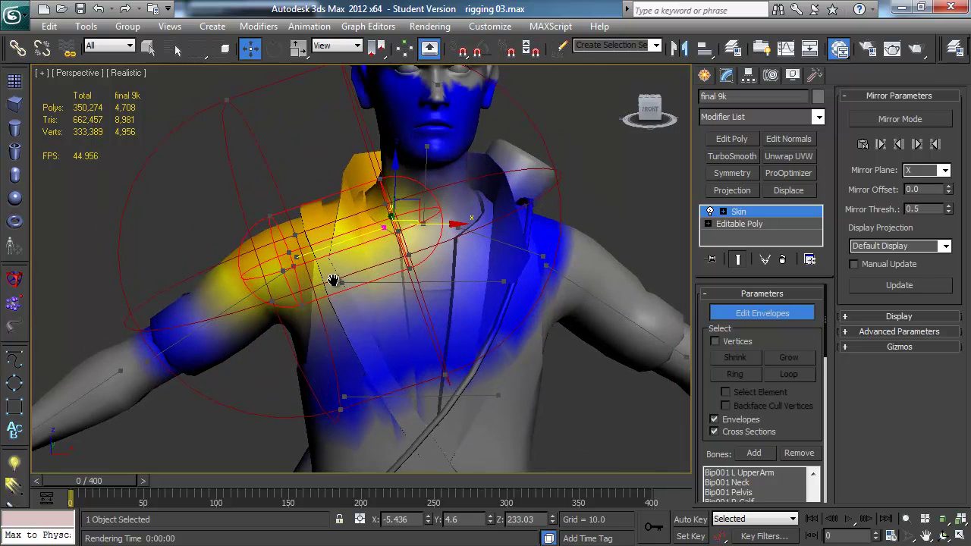
{"action": "middle_click_drag", "start_coordinate": [383, 228], "coordinate": [364, 253], "text": "alt"}
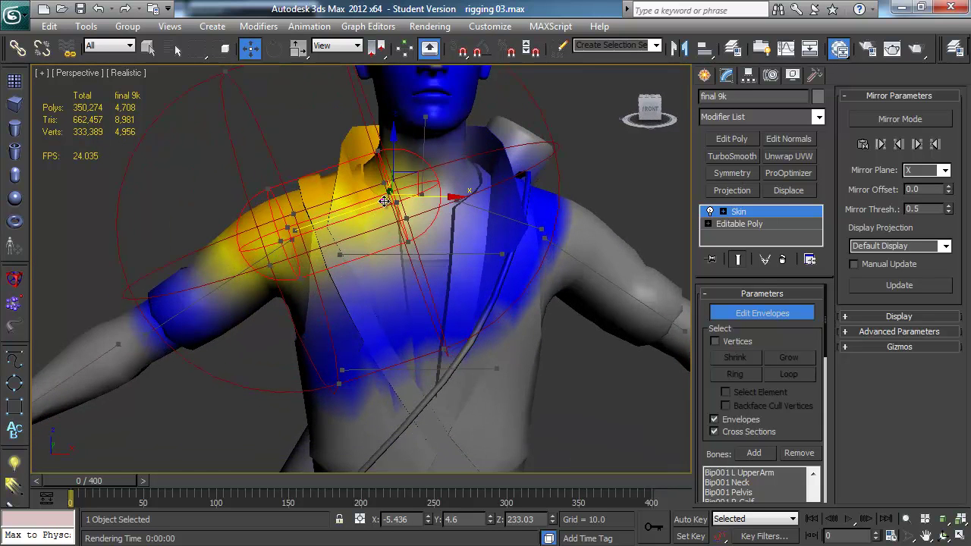
{"action": "scroll", "coordinate": [307, 249], "scroll_direction": "up", "scroll_amount": 2}
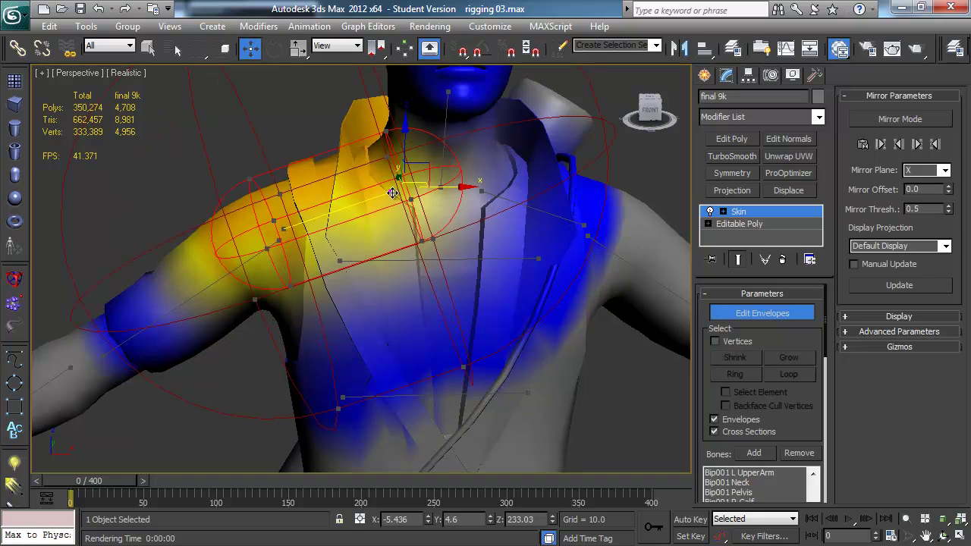
{"action": "middle_click_drag", "start_coordinate": [390, 192], "coordinate": [387, 212], "text": "alt"}
{"action": "middle_click_drag", "start_coordinate": [428, 168], "coordinate": [375, 212], "text": "alt"}
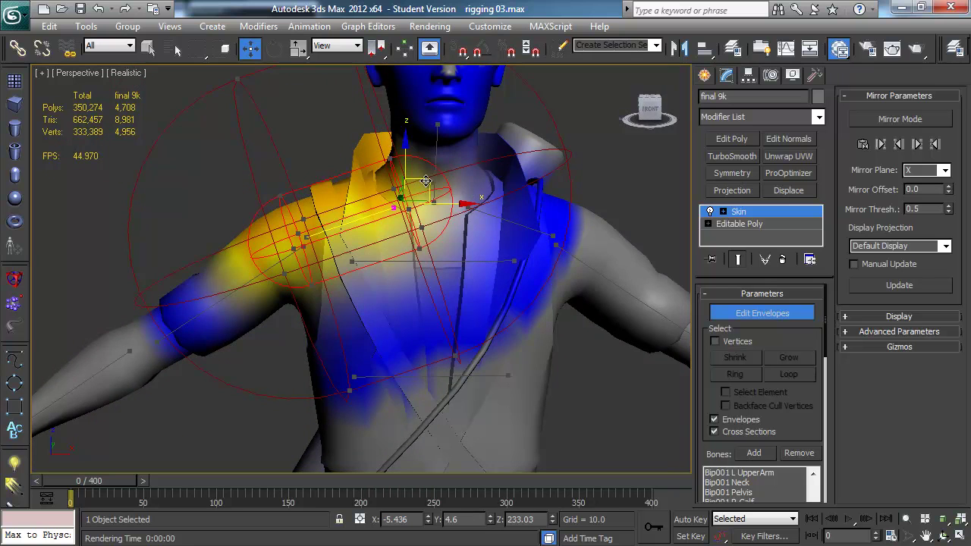
Select the right upper arm's envelope and move its elbow end point up the arm to about X -56.2, Z 205.3
{"action": "middle_click_drag", "start_coordinate": [278, 243], "coordinate": [304, 226], "text": "alt"}
{"action": "left_click", "coordinate": [293, 261]}
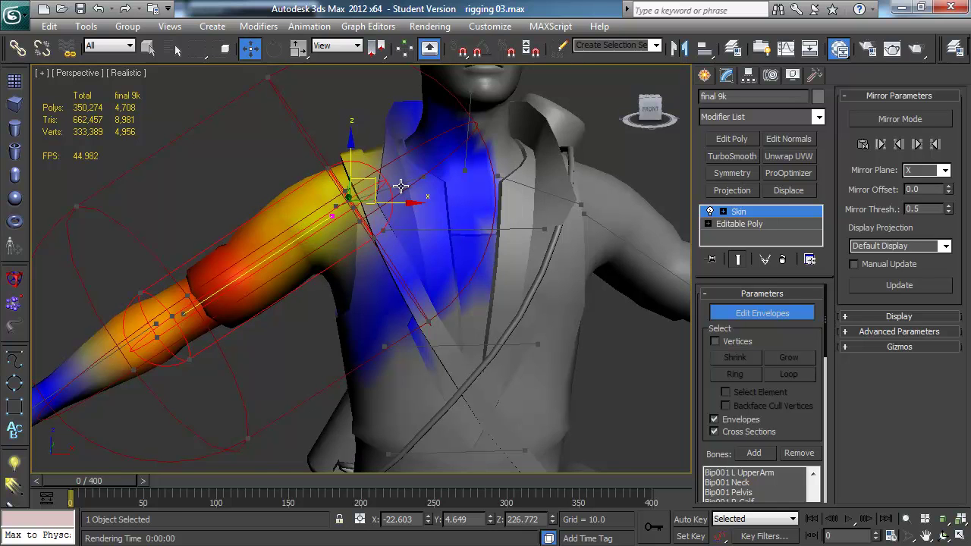
{"action": "left_click", "coordinate": [401, 186]}
{"action": "left_click_drag", "start_coordinate": [353, 187], "coordinate": [361, 186]}
{"action": "left_click", "coordinate": [302, 237]}
{"action": "middle_click_drag", "start_coordinate": [313, 250], "coordinate": [353, 224], "text": "alt"}
{"action": "mouse_move", "coordinate": [229, 283]}
{"action": "middle_mouse_down"}
{"action": "mouse_move", "coordinate": [246, 274]}
{"action": "mouse_move", "coordinate": [246, 287]}
{"action": "middle_mouse_up"}
{"action": "left_click", "coordinate": [279, 264]}
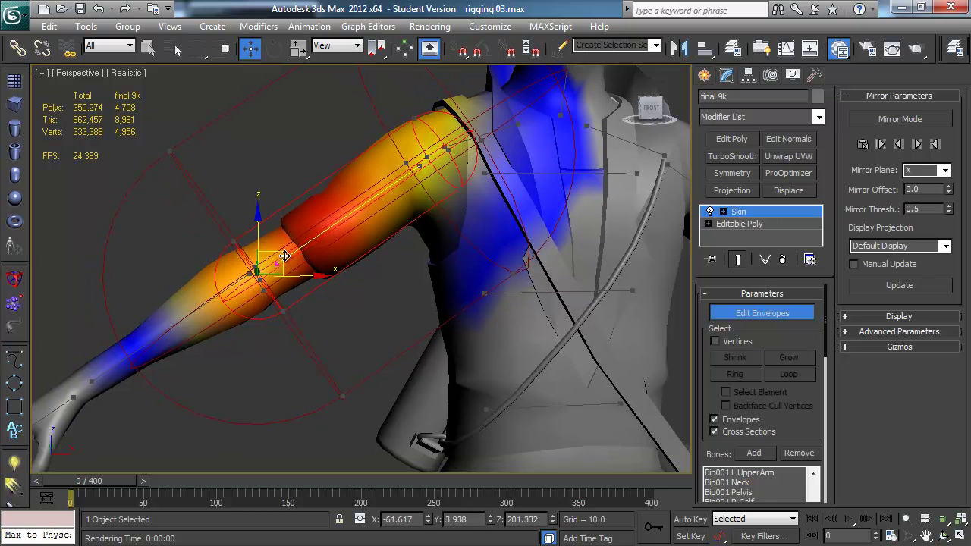
{"action": "left_click_drag", "start_coordinate": [279, 264], "coordinate": [308, 237]}
{"action": "middle_click_drag", "start_coordinate": [308, 237], "coordinate": [291, 304], "text": "alt"}
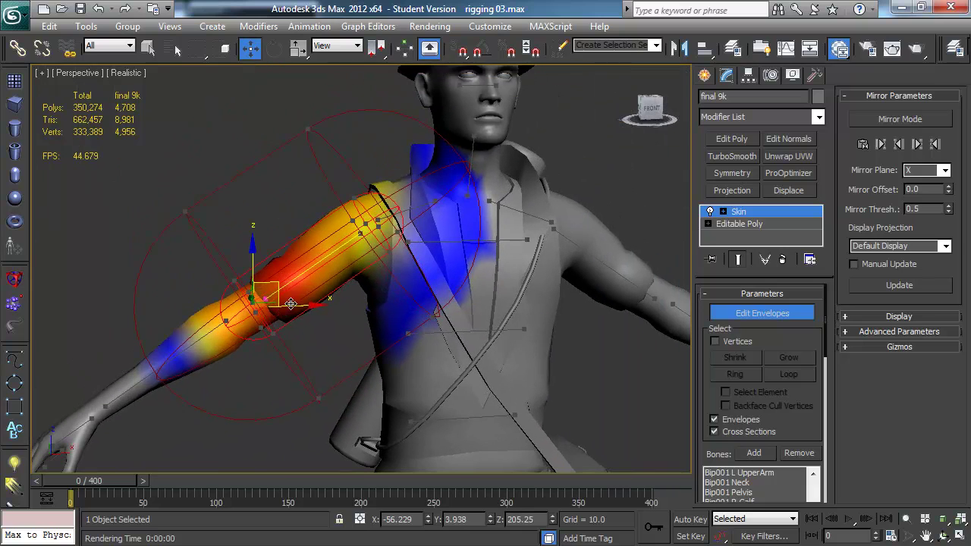
Resize the right upper arm's inner envelope at the shoulder end, placing its cross-section handle at about X -32, Z 235
{"action": "left_click", "coordinate": [356, 202]}
{"action": "middle_click_drag", "start_coordinate": [356, 202], "coordinate": [354, 229], "text": "alt"}
{"action": "middle_click_drag", "start_coordinate": [379, 176], "coordinate": [347, 196], "text": "alt"}
{"action": "middle_click_drag", "start_coordinate": [402, 216], "coordinate": [370, 252], "text": "alt"}
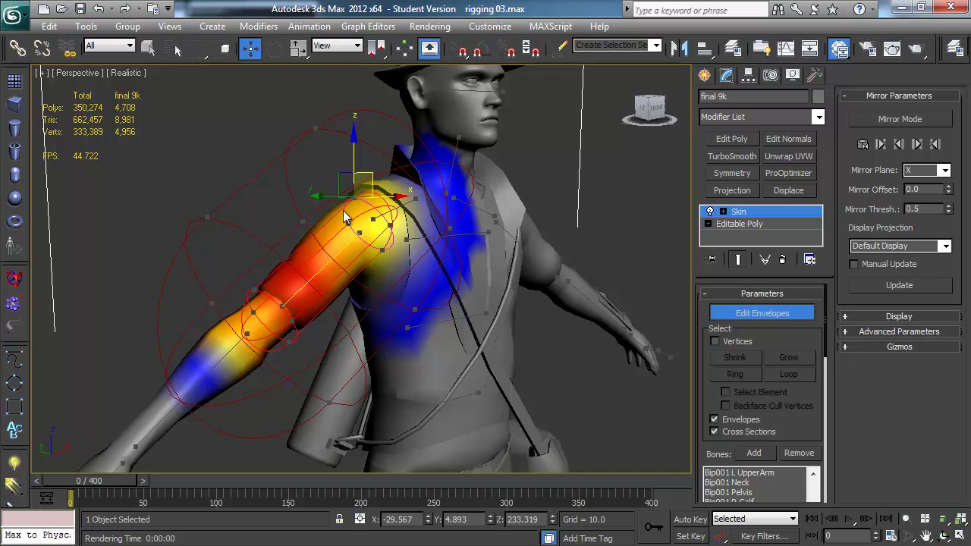
{"action": "middle_click_drag", "start_coordinate": [383, 260], "coordinate": [376, 260], "text": "alt"}
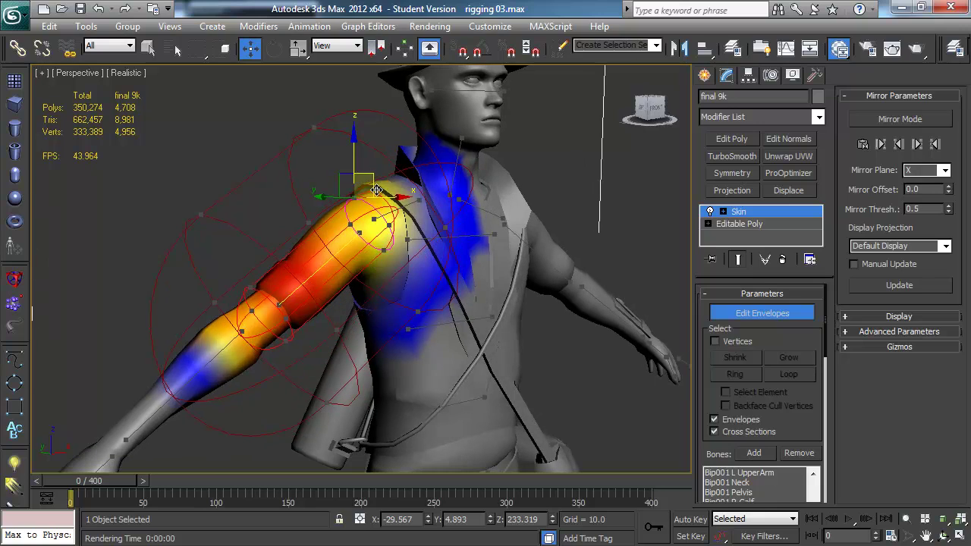
{"action": "left_click_drag", "start_coordinate": [374, 179], "coordinate": [387, 151]}
{"action": "middle_click_drag", "start_coordinate": [387, 150], "coordinate": [331, 179], "text": "alt"}
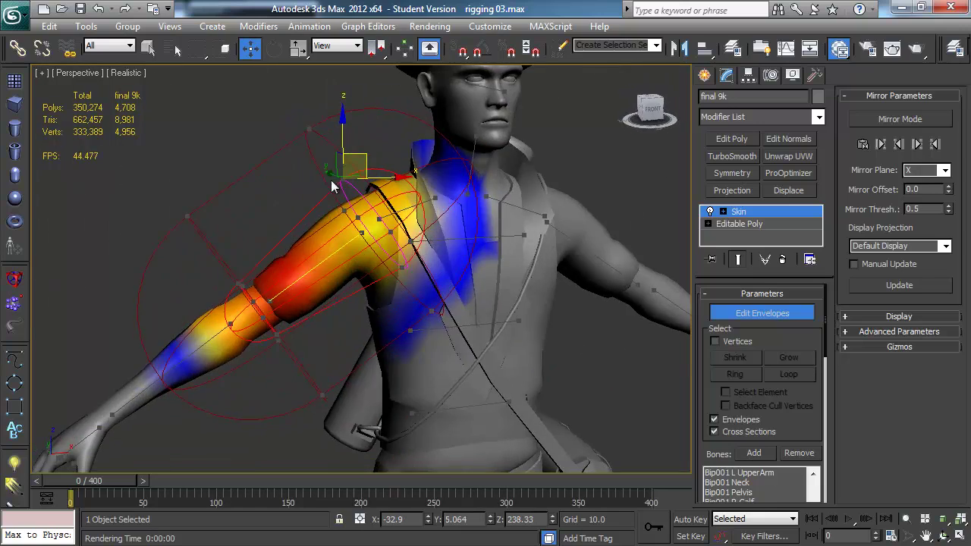
{"action": "left_click_drag", "start_coordinate": [377, 193], "coordinate": [377, 194]}
{"action": "middle_click_drag", "start_coordinate": [376, 194], "coordinate": [343, 198], "text": "alt"}
{"action": "left_click_drag", "start_coordinate": [377, 173], "coordinate": [356, 157]}
{"action": "middle_click_drag", "start_coordinate": [429, 197], "coordinate": [387, 225], "text": "alt"}
{"action": "middle_click_drag", "start_coordinate": [429, 196], "coordinate": [377, 218], "text": "alt"}
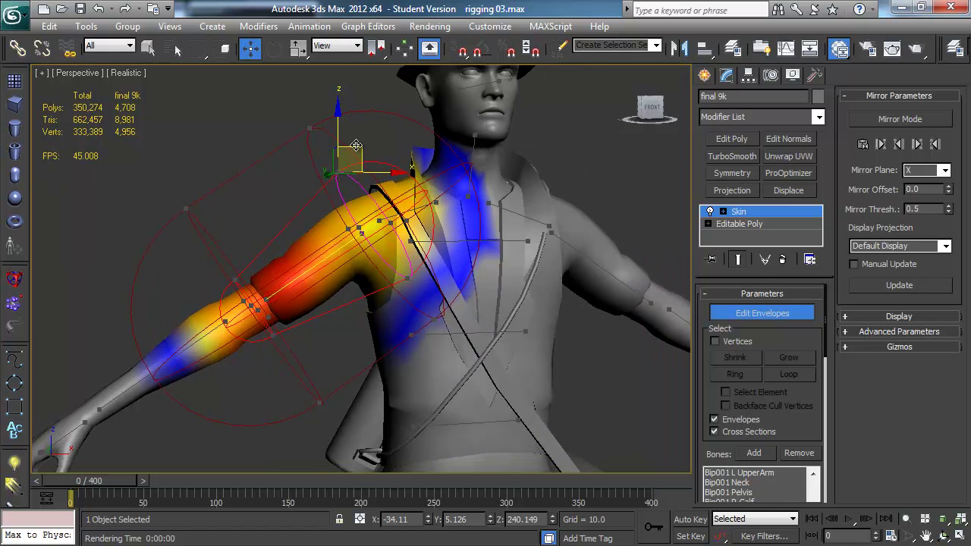
{"action": "left_click_drag", "start_coordinate": [356, 145], "coordinate": [363, 163]}
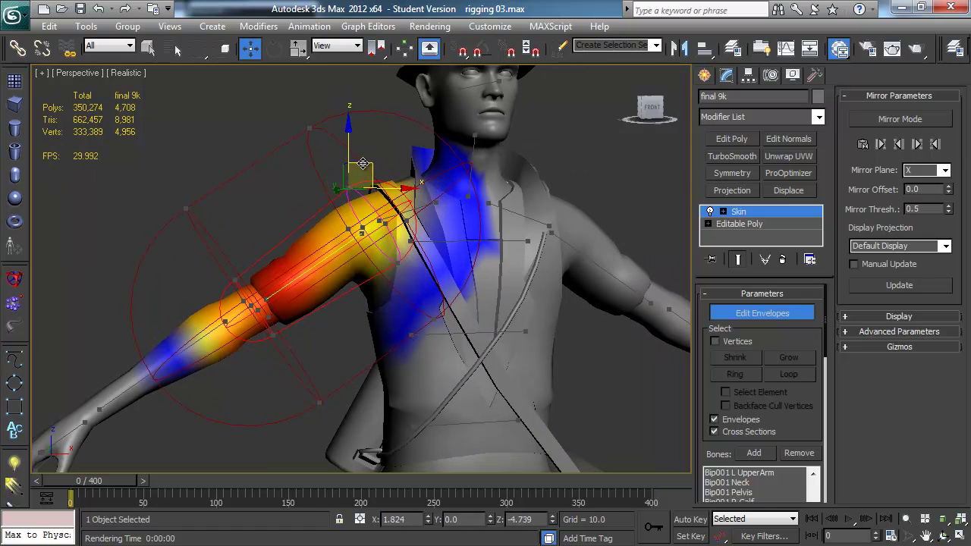
Shrink the right upper arm's outer envelope to about X -34.3, Z 240.4 at the shoulder and X -63.4, Z 216.1 at the elbow
{"action": "left_click", "coordinate": [306, 131]}
{"action": "left_click_drag", "start_coordinate": [331, 103], "coordinate": [360, 145]}
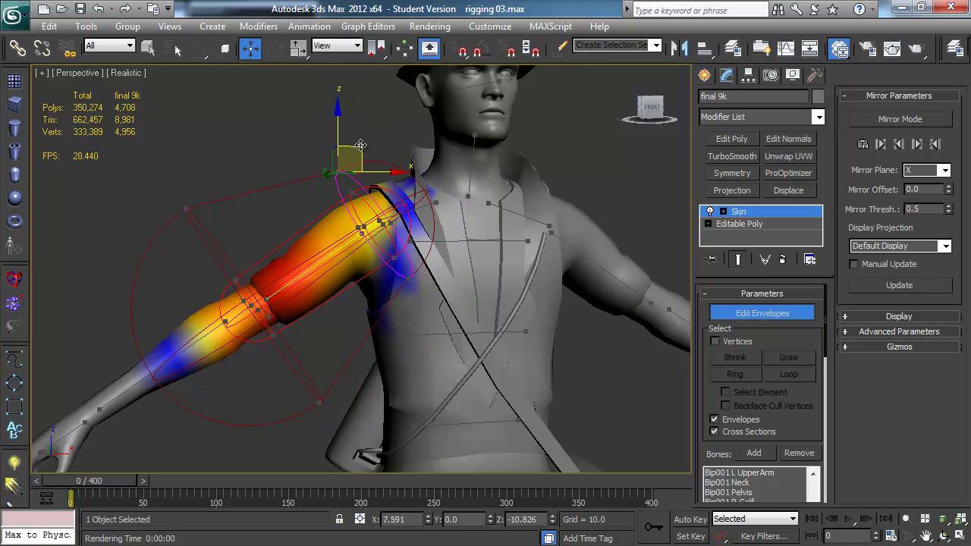
{"action": "middle_click_drag", "start_coordinate": [393, 201], "coordinate": [334, 195], "text": "alt"}
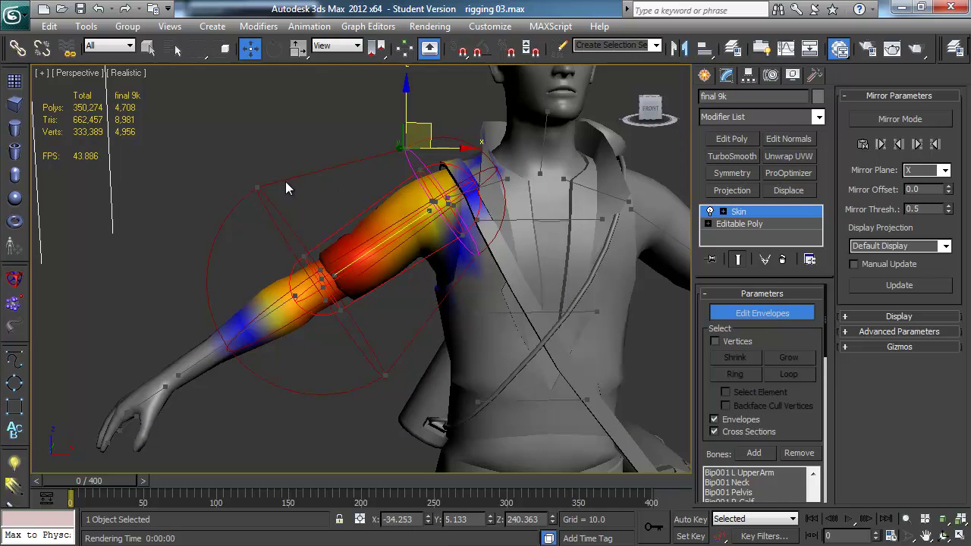
{"action": "left_click", "coordinate": [258, 187]}
{"action": "left_click_drag", "start_coordinate": [281, 160], "coordinate": [318, 241]}
{"action": "mouse_move", "coordinate": [304, 252]}
{"action": "middle_mouse_down", "text": "alt"}
{"action": "mouse_move", "coordinate": [430, 237]}
{"action": "mouse_move", "coordinate": [302, 259]}
{"action": "middle_mouse_up", "text": "alt"}
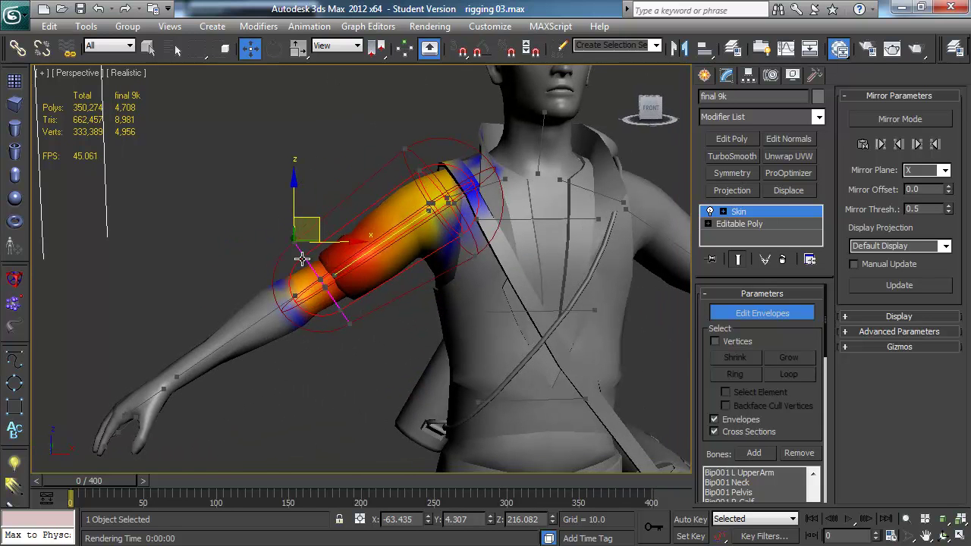
Move the elbow end point of the right upper arm's envelope up the arm to about X -52.4, Z 208.8
{"action": "left_click", "coordinate": [334, 278]}
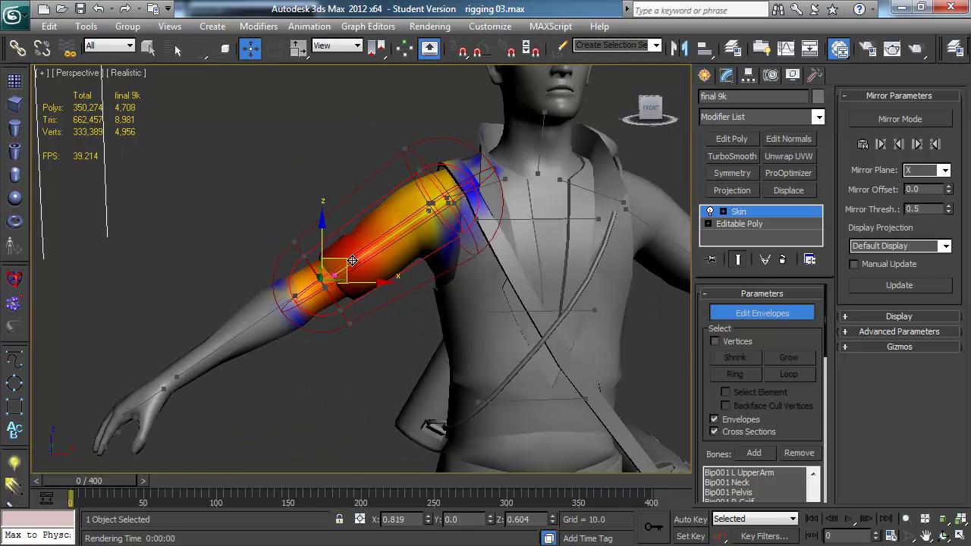
{"action": "left_click_drag", "start_coordinate": [348, 260], "coordinate": [359, 249]}
{"action": "middle_click_drag", "start_coordinate": [359, 249], "coordinate": [370, 216], "text": "alt"}
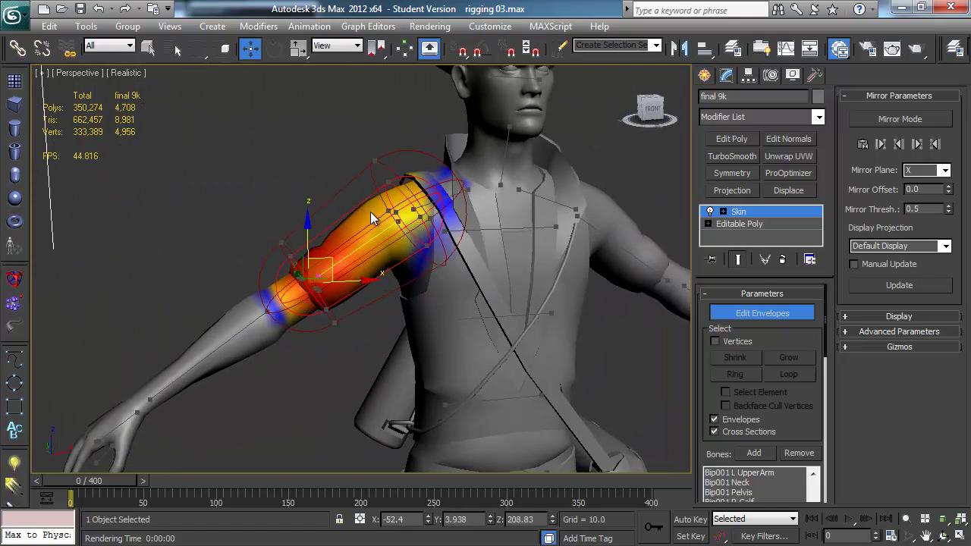
Shrink the right clavicle's outer envelope at the shoulder end and compare its coverage with the right upper arm's envelope
{"action": "left_click", "coordinate": [449, 195]}
{"action": "middle_click_drag", "start_coordinate": [449, 195], "coordinate": [333, 249], "text": "alt"}
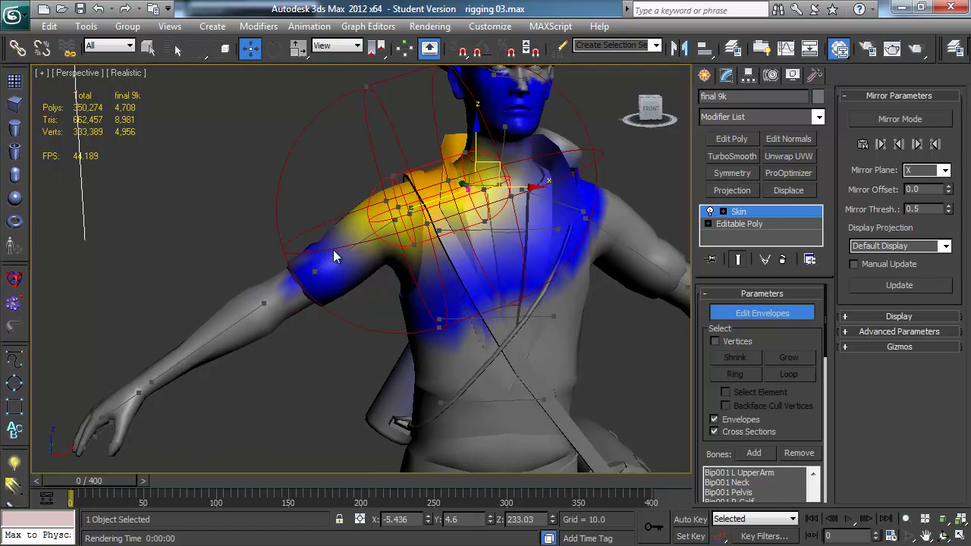
{"action": "left_click", "coordinate": [372, 99]}
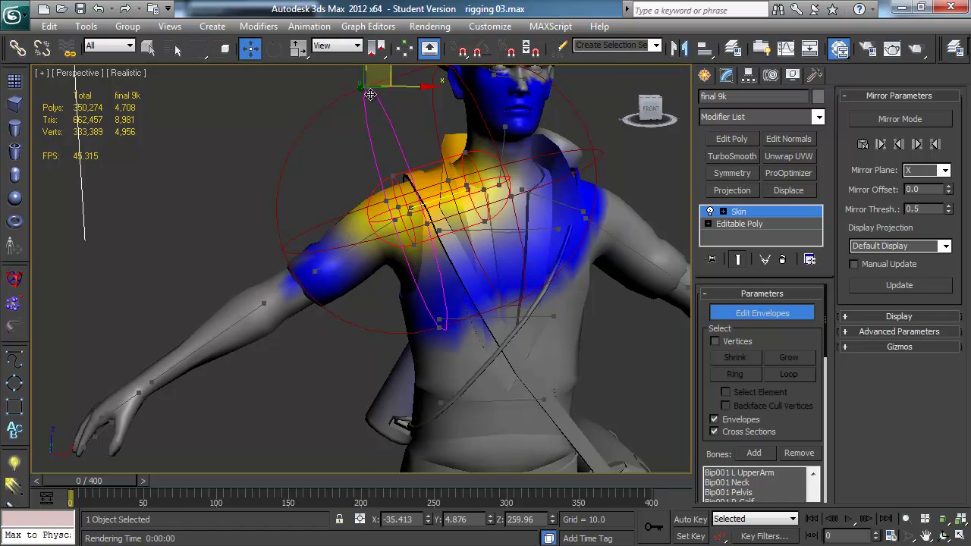
{"action": "left_click_drag", "start_coordinate": [388, 67], "coordinate": [430, 133]}
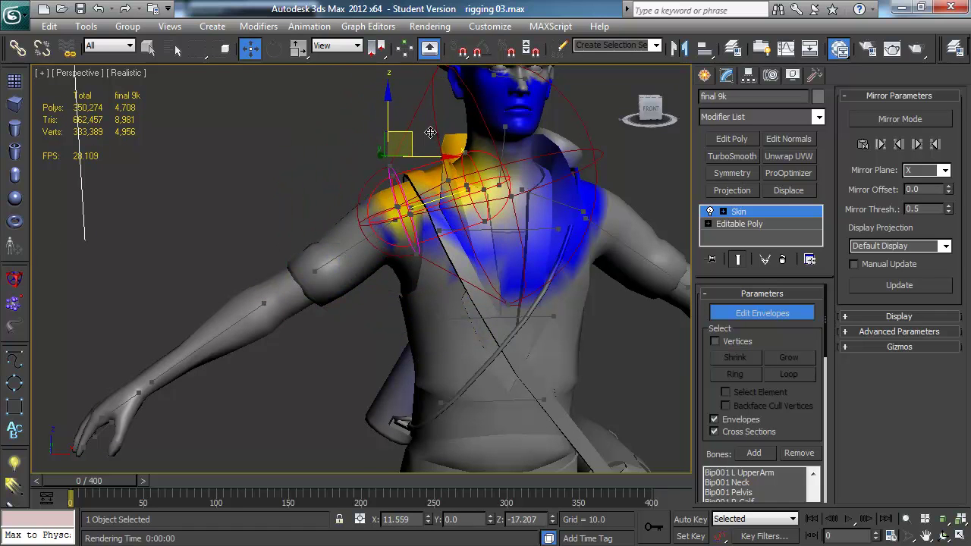
{"action": "left_click", "coordinate": [312, 271]}
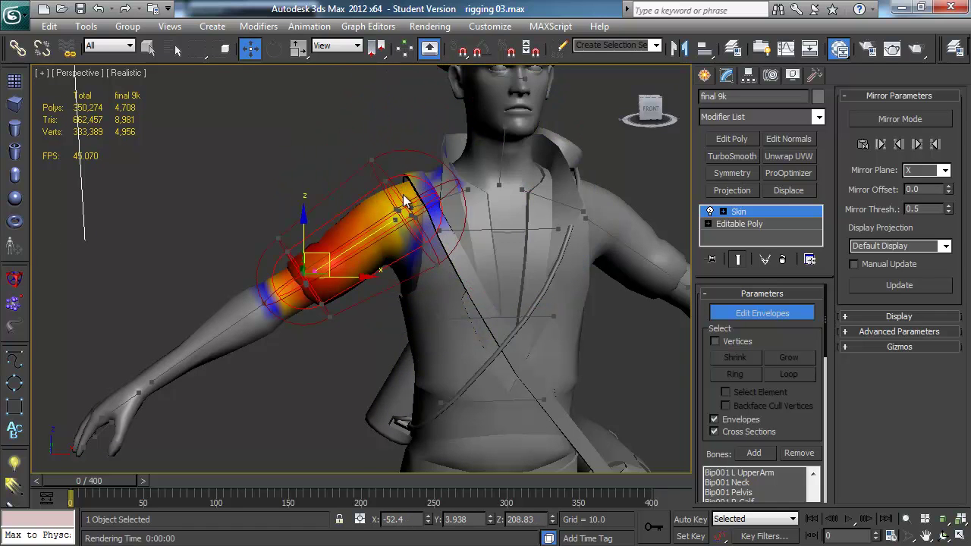
{"action": "left_click", "coordinate": [448, 196]}
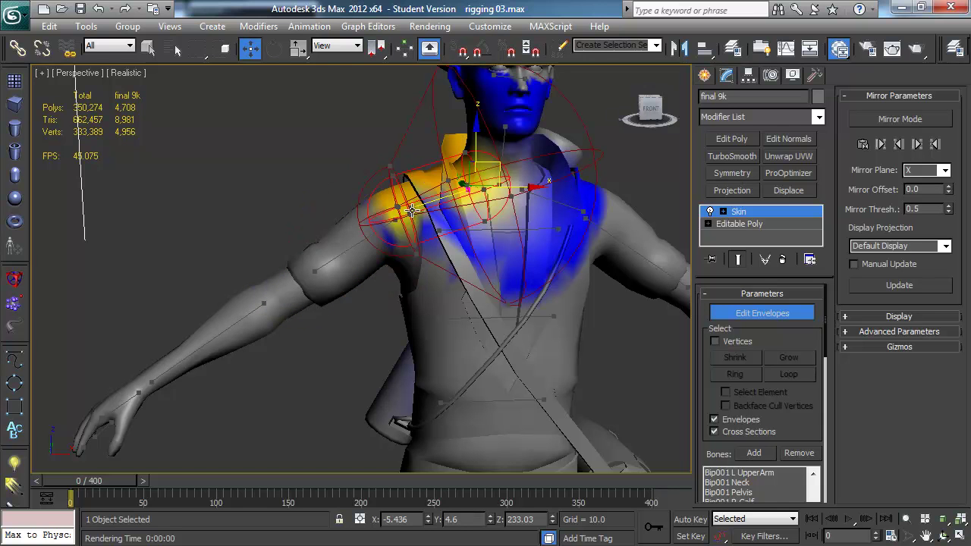
Refine the right clavicle's envelope at the shoulder end, placing its outer cross-section handle at about X -16.9, Z 210.4
{"action": "left_click", "coordinate": [395, 176]}
{"action": "left_click_drag", "start_coordinate": [416, 155], "coordinate": [435, 174]}
{"action": "mouse_move", "coordinate": [435, 175]}
{"action": "middle_mouse_down", "text": "alt"}
{"action": "mouse_move", "coordinate": [440, 167]}
{"action": "mouse_move", "coordinate": [433, 182]}
{"action": "middle_mouse_up", "text": "alt"}
{"action": "left_click", "coordinate": [414, 207]}
{"action": "left_click_drag", "start_coordinate": [431, 186], "coordinate": [434, 145]}
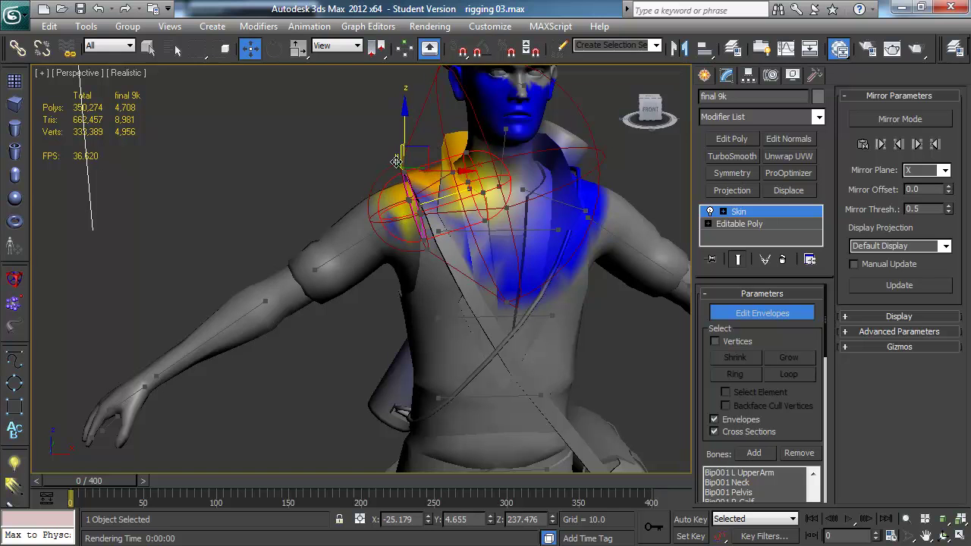
{"action": "left_click", "coordinate": [421, 242]}
{"action": "left_click_drag", "start_coordinate": [448, 229], "coordinate": [453, 247]}
{"action": "middle_click_drag", "start_coordinate": [390, 249], "coordinate": [379, 277], "text": "alt"}
{"action": "scroll", "coordinate": [357, 279], "scroll_direction": "down", "scroll_amount": 3}
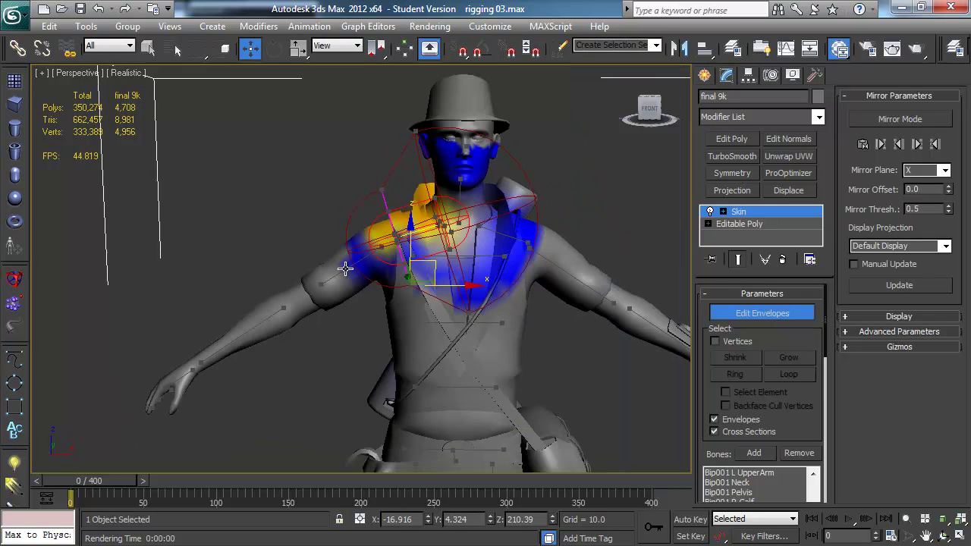
Shrink the right clavicle's outer envelope at the neck end so it pulls away from the face and far shoulder
{"action": "left_click", "coordinate": [418, 133]}
{"action": "left_click_drag", "start_coordinate": [441, 103], "coordinate": [455, 152]}
{"action": "middle_click_drag", "start_coordinate": [415, 198], "coordinate": [423, 178], "text": "alt"}
Scrub the animation to frame 40 and examine how the right shoulder deforms with the arms raised
{"action": "left_click_drag", "start_coordinate": [93, 476], "coordinate": [168, 475]}
{"action": "key", "text": "w"}
{"action": "middle_click_drag", "start_coordinate": [207, 414], "coordinate": [250, 379], "text": "alt"}
{"action": "left_click_drag", "start_coordinate": [176, 477], "coordinate": [149, 480]}
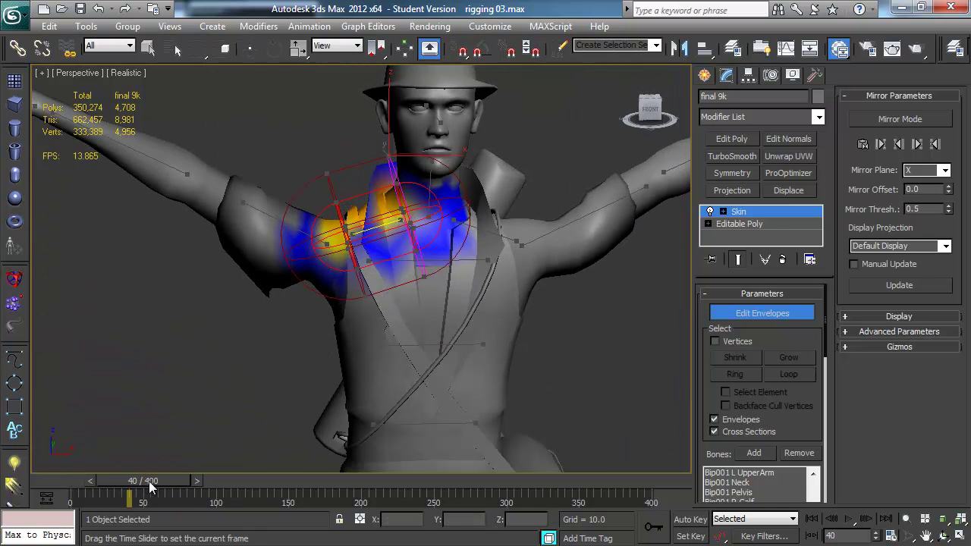
{"action": "key", "text": "w"}
{"action": "middle_click_drag", "start_coordinate": [455, 250], "coordinate": [475, 229], "text": "alt"}
{"action": "middle_click_drag", "start_coordinate": [349, 238], "coordinate": [333, 248]}
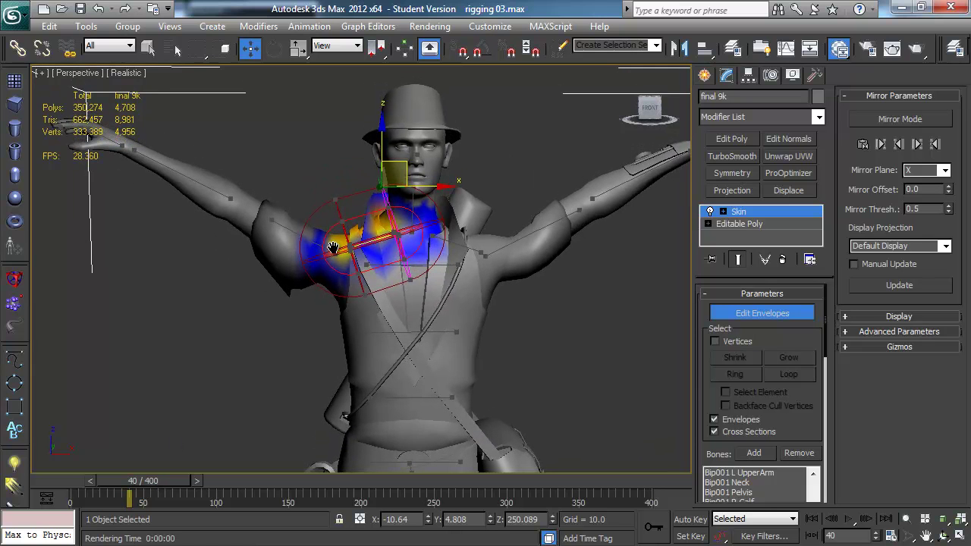
Select the right upper arm and adjust its outer envelope at the elbow end, moving the handle about 5 units in X
{"action": "left_click", "coordinate": [281, 225]}
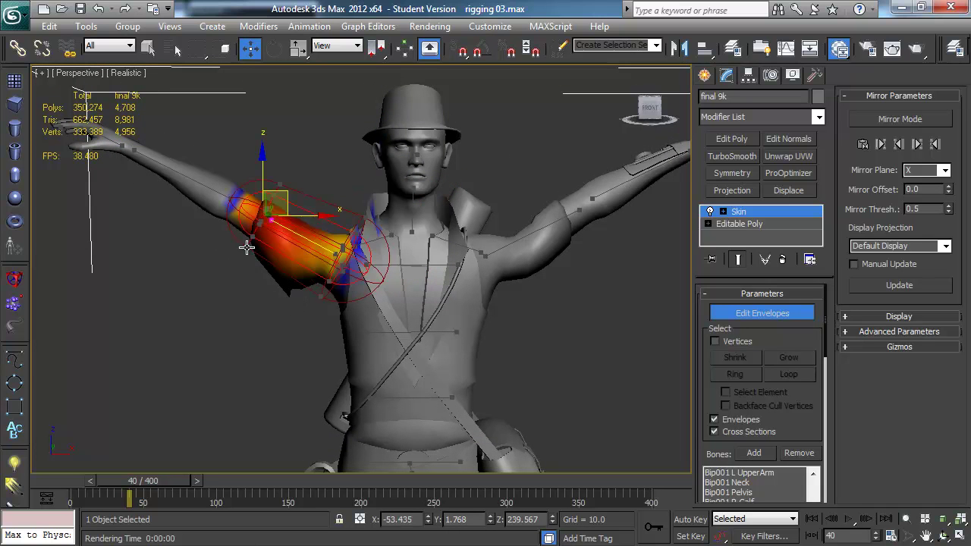
{"action": "left_click", "coordinate": [266, 222]}
{"action": "mouse_move", "coordinate": [301, 164]}
{"action": "left_mouse_down"}
{"action": "mouse_move", "coordinate": [298, 178]}
{"action": "mouse_move", "coordinate": [325, 151]}
{"action": "mouse_move", "coordinate": [313, 162]}
{"action": "left_mouse_up"}
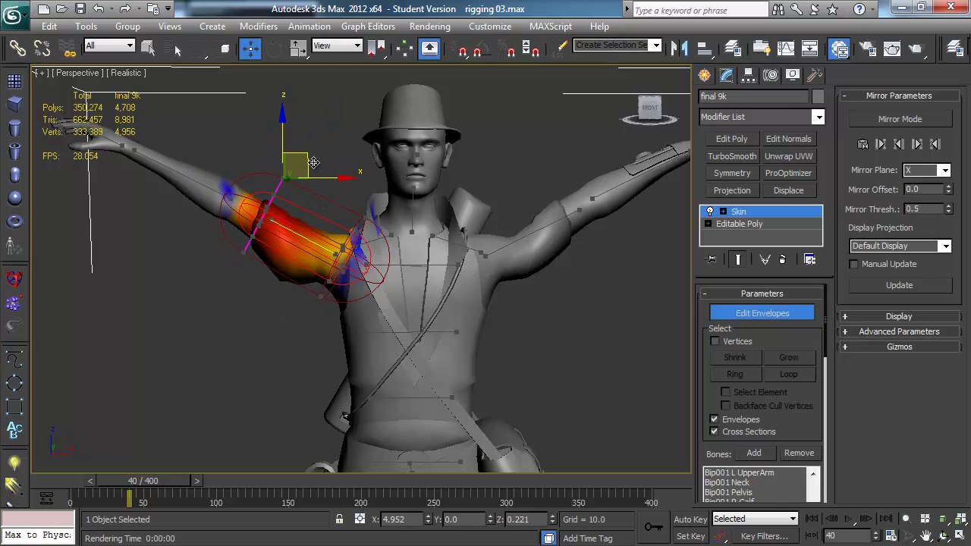
Select the mid-torso spine bone's envelope and examine its influence on the torso and sleeves at frame 0
{"action": "left_click", "coordinate": [387, 334]}
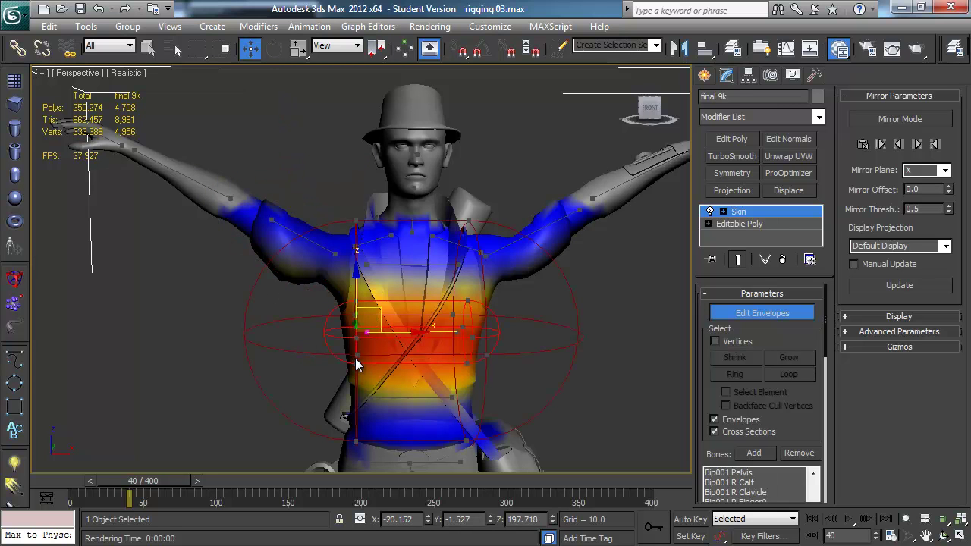
{"action": "left_click_drag", "start_coordinate": [152, 479], "coordinate": [72, 471]}
{"action": "middle_click_drag", "start_coordinate": [258, 288], "coordinate": [318, 317], "text": "alt"}
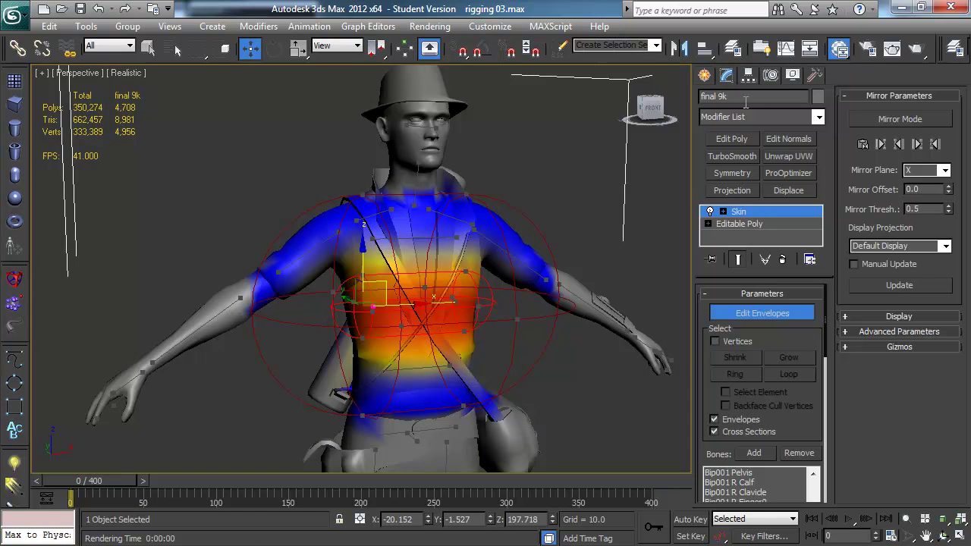
{"action": "scroll", "coordinate": [415, 258], "scroll_direction": "up", "scroll_amount": 3}
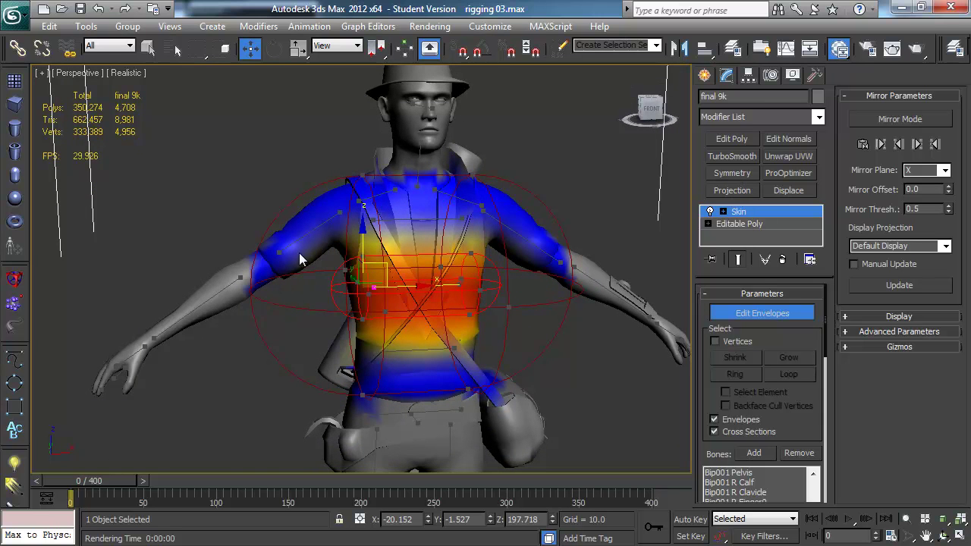
{"action": "middle_click_drag", "start_coordinate": [382, 308], "coordinate": [303, 250], "text": "alt"}
With the pose at frame 41, shrink the spine bone's outer envelope on the character's right side to about Y -22.9
{"action": "left_click", "coordinate": [305, 276]}
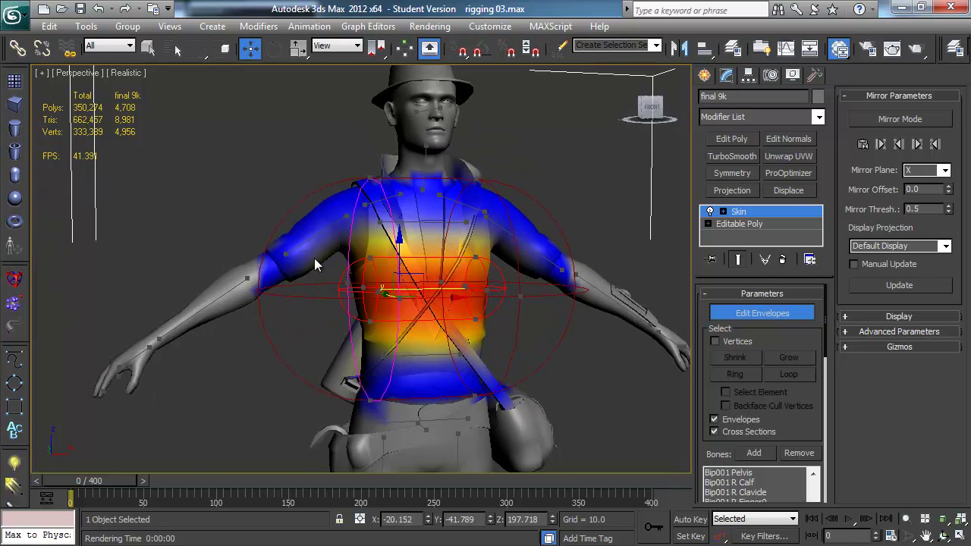
{"action": "left_click_drag", "start_coordinate": [133, 481], "coordinate": [166, 480]}
{"action": "key", "text": "w"}
{"action": "middle_click_drag", "start_coordinate": [283, 356], "coordinate": [356, 288], "text": "alt"}
{"action": "left_click_drag", "start_coordinate": [357, 286], "coordinate": [313, 283]}
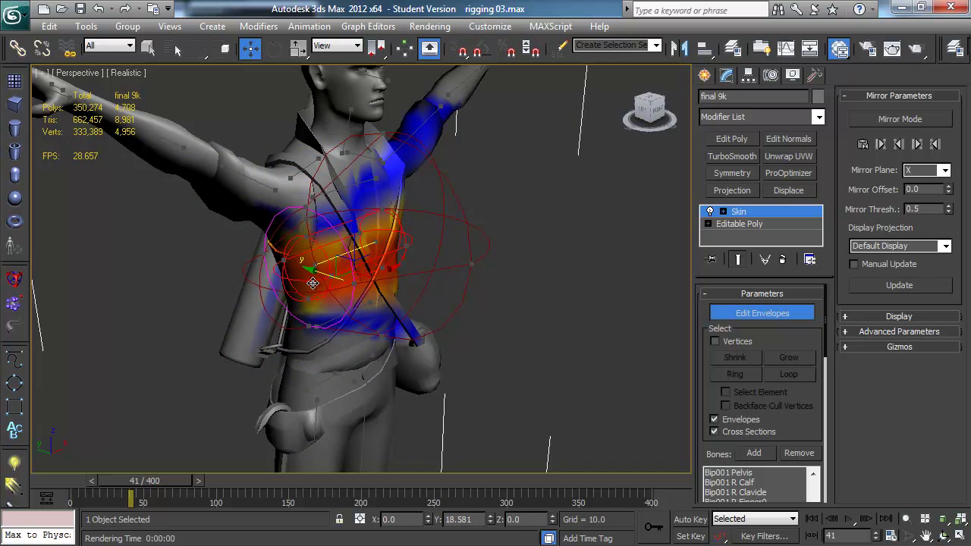
{"action": "middle_click_drag", "start_coordinate": [312, 284], "coordinate": [386, 289], "text": "alt"}
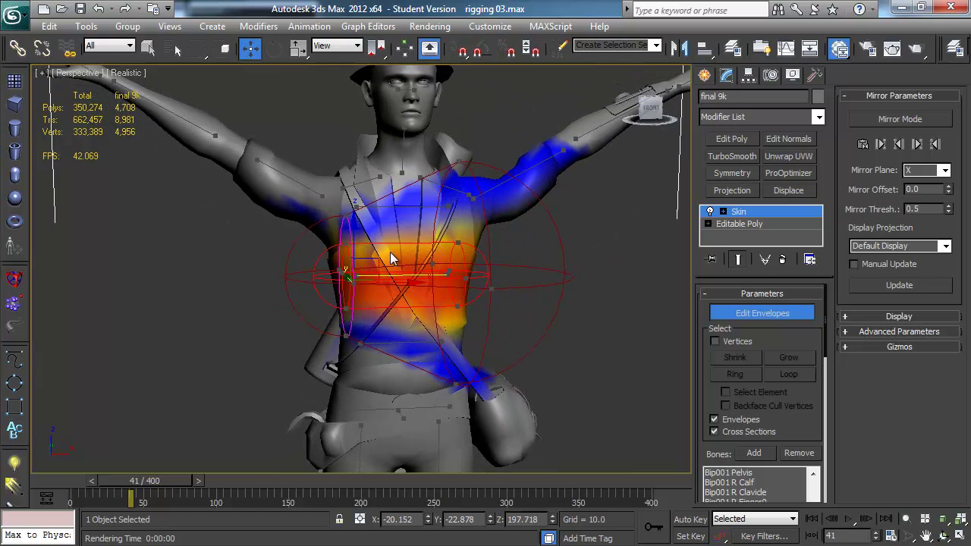
{"action": "middle_click_drag", "start_coordinate": [324, 274], "coordinate": [281, 232], "text": "alt"}
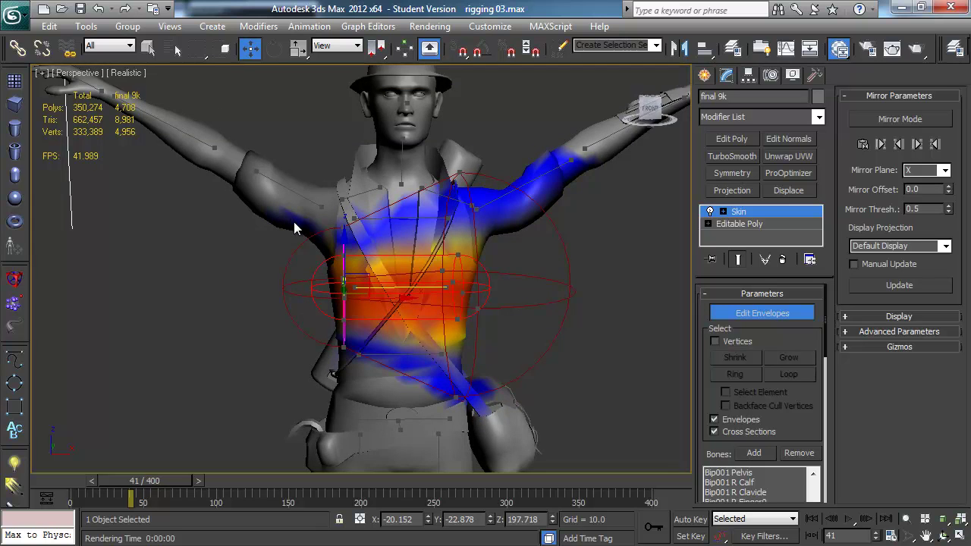
Check the raised-arm pose at frame 39 and select the right clavicle's envelope to inspect its influence
{"action": "mouse_move", "coordinate": [163, 480]}
{"action": "left_mouse_down"}
{"action": "mouse_move", "coordinate": [81, 481]}
{"action": "mouse_move", "coordinate": [163, 486]}
{"action": "mouse_move", "coordinate": [145, 486]}
{"action": "left_mouse_up"}
{"action": "key", "text": "w"}
{"action": "middle_click_drag", "start_coordinate": [274, 224], "coordinate": [286, 319], "text": "alt"}
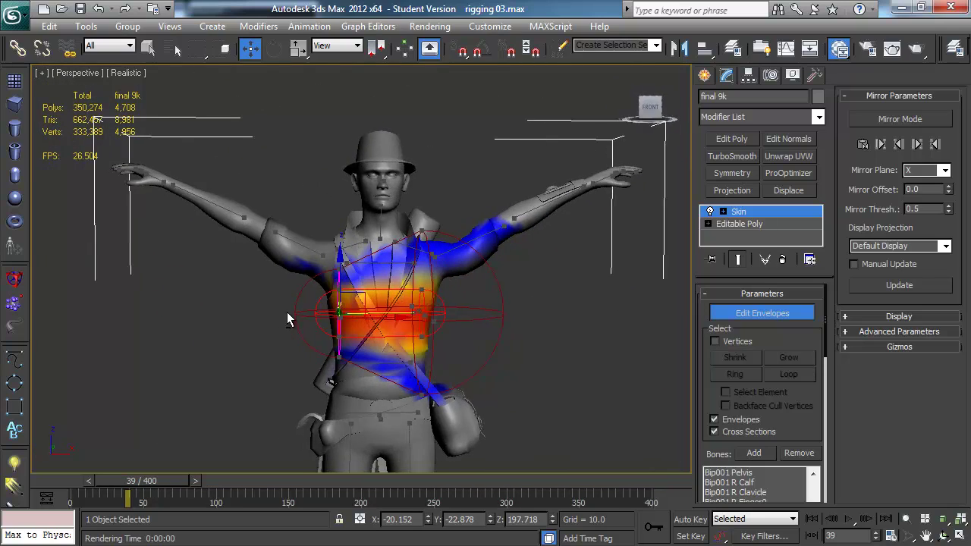
{"action": "left_click", "coordinate": [337, 248]}
{"action": "middle_click_drag", "start_coordinate": [332, 264], "coordinate": [330, 299]}
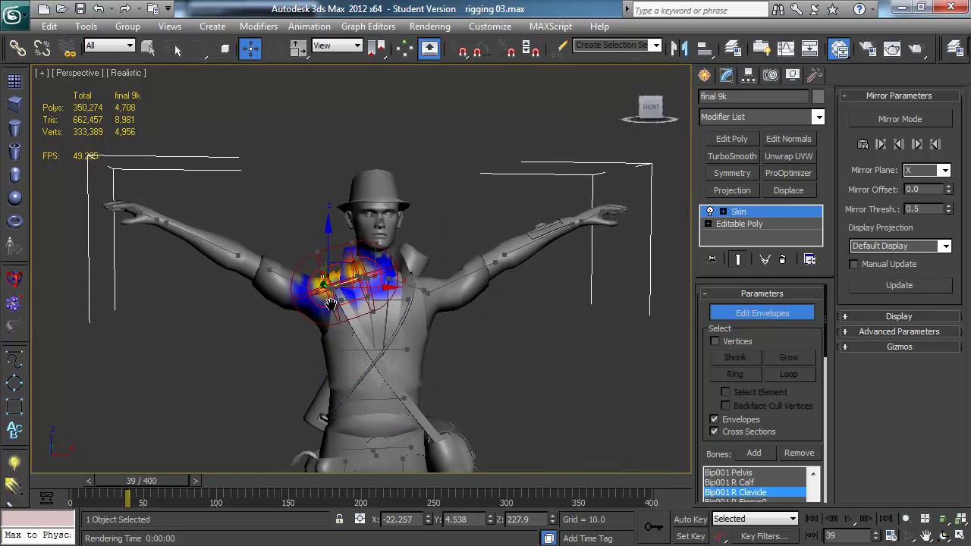
{"action": "scroll", "coordinate": [330, 300], "scroll_direction": "up", "scroll_amount": 2}
{"action": "scroll", "coordinate": [295, 288], "scroll_direction": "down", "scroll_amount": 3}
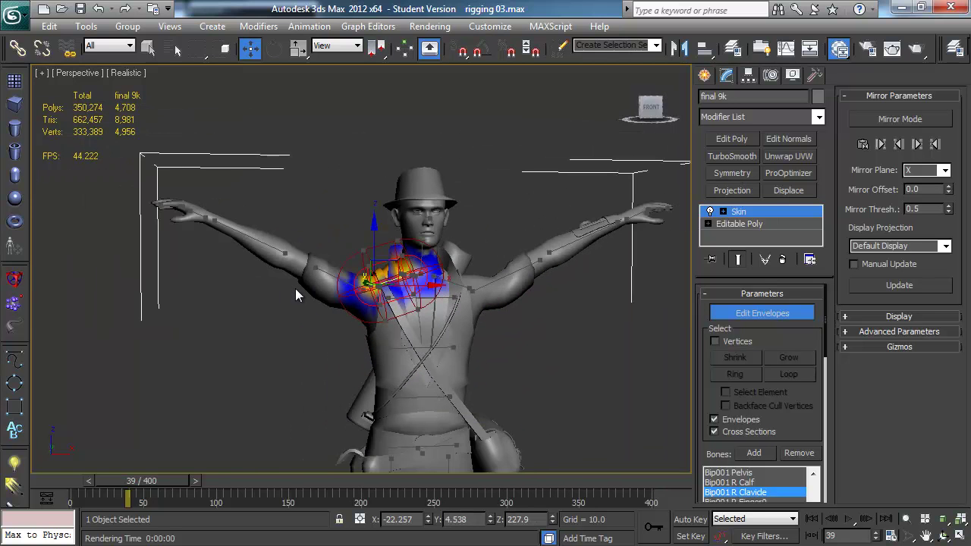
Scrub the animation to frame 149 to check the deformation with both arms stretched forward
{"action": "left_click_drag", "start_coordinate": [157, 481], "coordinate": [304, 497]}
{"action": "key", "text": "w"}
{"action": "middle_click_drag", "start_coordinate": [382, 373], "coordinate": [417, 384], "text": "alt"}
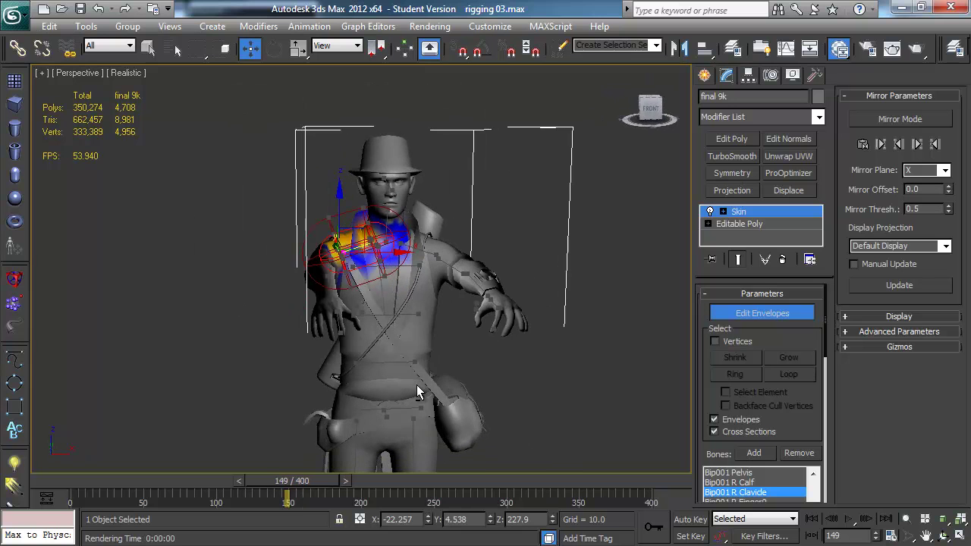
Select the left-hand finger bone Bip001 L Finger1 and adjust its outer envelope at the fingertip end
{"action": "left_click", "coordinate": [500, 307]}
{"action": "middle_click_drag", "start_coordinate": [500, 309], "coordinate": [500, 317], "text": "alt"}
{"action": "left_click_drag", "start_coordinate": [510, 332], "coordinate": [515, 340]}
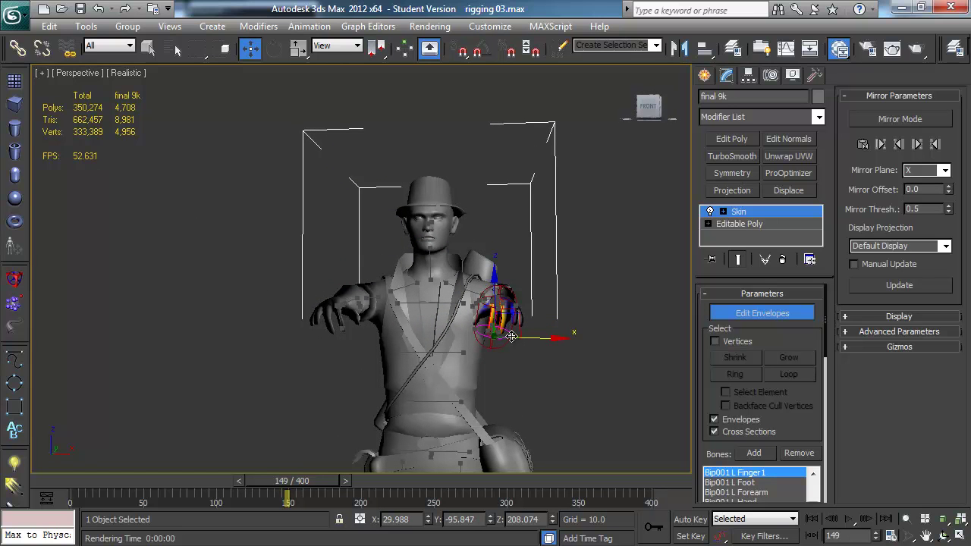
Try to reshape the outer envelope of a right-hand finger bone and undo that change
{"action": "left_click", "coordinate": [339, 333]}
{"action": "mouse_move", "coordinate": [341, 327]}
{"action": "left_mouse_down"}
{"action": "mouse_move", "coordinate": [374, 337]}
{"action": "mouse_move", "coordinate": [348, 337]}
{"action": "left_mouse_up"}
{"action": "middle_click_drag", "start_coordinate": [311, 343], "coordinate": [407, 350], "text": "alt"}
{"action": "scroll", "coordinate": [407, 351], "scroll_direction": "up", "scroll_amount": 3}
{"action": "middle_click_drag", "start_coordinate": [346, 348], "coordinate": [317, 338]}
{"action": "key", "text": "ctrl+z"}
Adjust the right-hand finger bone's outer envelope at the fingertip end and review the whole figure at frame 149
{"action": "scroll", "coordinate": [362, 333], "scroll_direction": "up", "scroll_amount": 4}
{"action": "left_click_drag", "start_coordinate": [431, 401], "coordinate": [554, 360]}
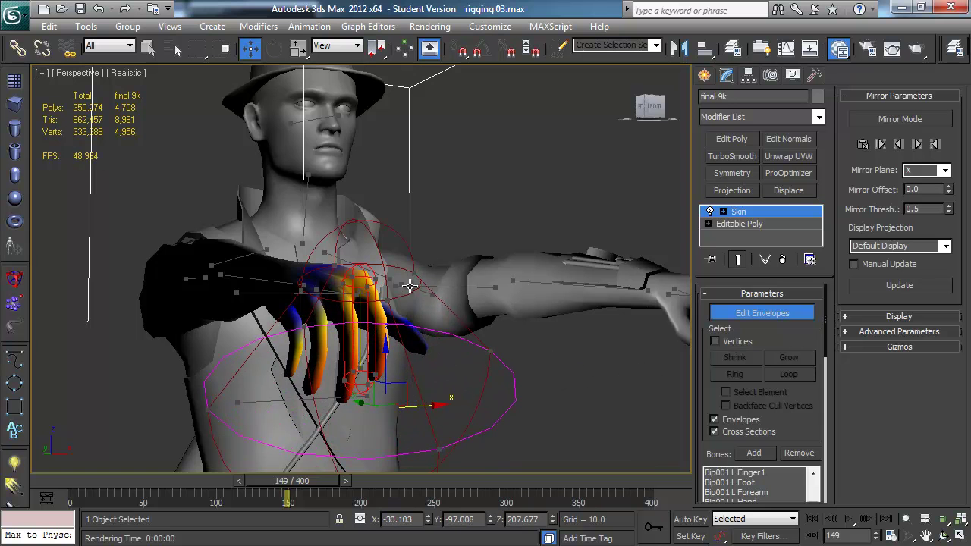
{"action": "scroll", "coordinate": [307, 295], "scroll_direction": "down", "scroll_amount": 3}
{"action": "middle_click_drag", "start_coordinate": [307, 296], "coordinate": [345, 175], "text": "alt"}
{"action": "scroll", "coordinate": [250, 324], "scroll_direction": "down", "scroll_amount": 2}
{"action": "scroll", "coordinate": [326, 292], "scroll_direction": "down", "scroll_amount": 3}
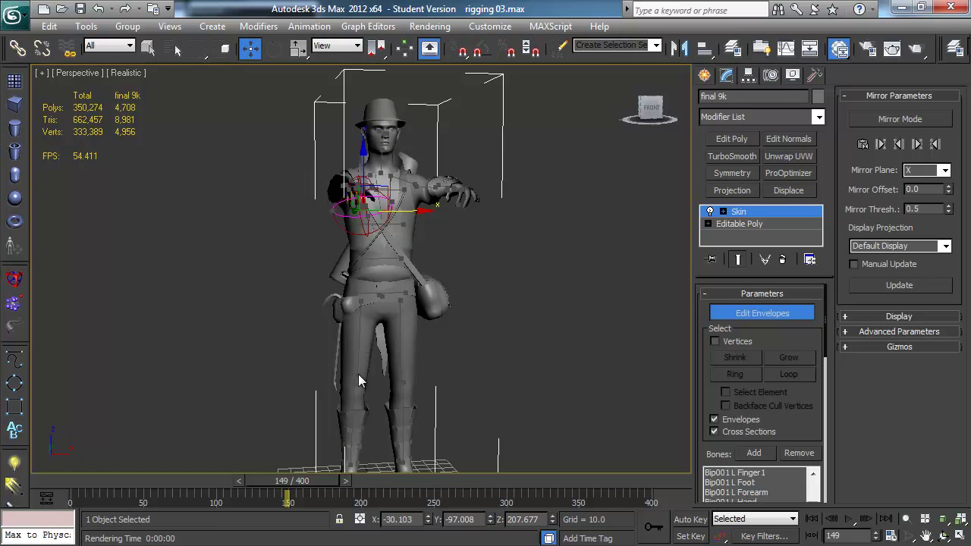
Select the bone Bip001 Spine1 and add a cross section in the middle of its envelope
{"action": "middle_click_drag", "start_coordinate": [367, 225], "coordinate": [396, 304]}
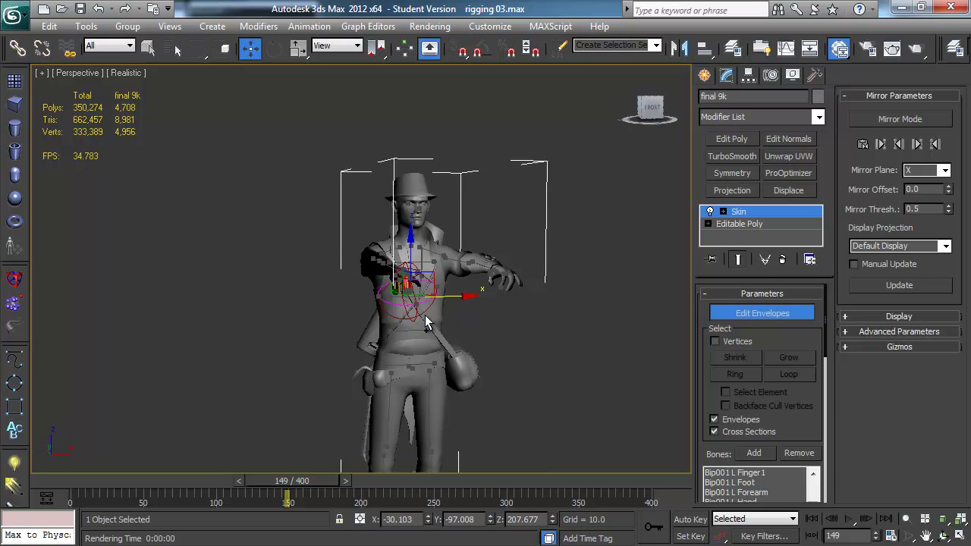
{"action": "middle_click_drag", "start_coordinate": [452, 324], "coordinate": [326, 268], "text": "alt"}
{"action": "left_click", "coordinate": [471, 297]}
{"action": "scroll", "coordinate": [455, 294], "scroll_direction": "up", "scroll_amount": 5}
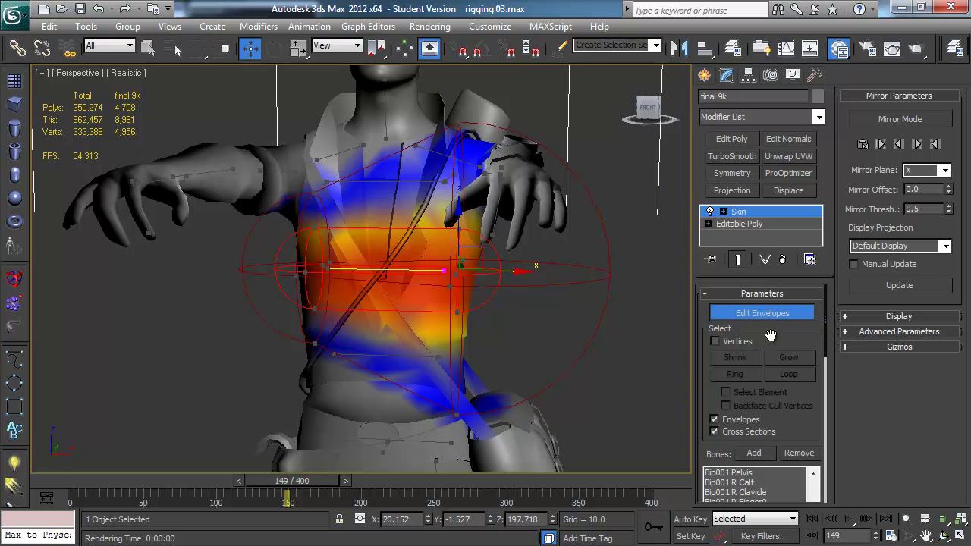
{"action": "mouse_move", "coordinate": [774, 371]}
{"action": "left_mouse_down"}
{"action": "mouse_move", "coordinate": [774, 339]}
{"action": "mouse_move", "coordinate": [782, 377]}
{"action": "left_mouse_up"}
{"action": "scroll", "coordinate": [791, 422], "scroll_direction": "down", "scroll_amount": 10}
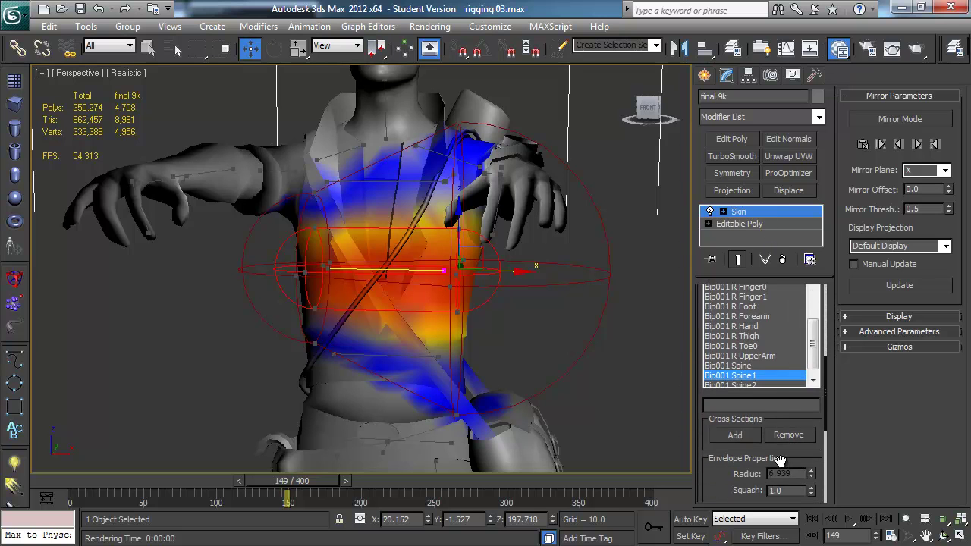
{"action": "left_click_drag", "start_coordinate": [780, 461], "coordinate": [782, 336]}
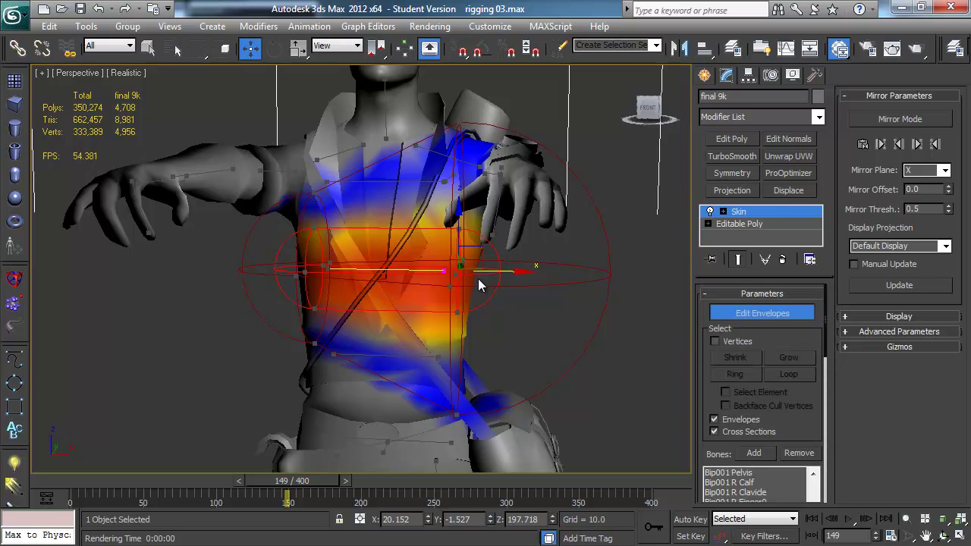
{"action": "right_click", "coordinate": [462, 278]}
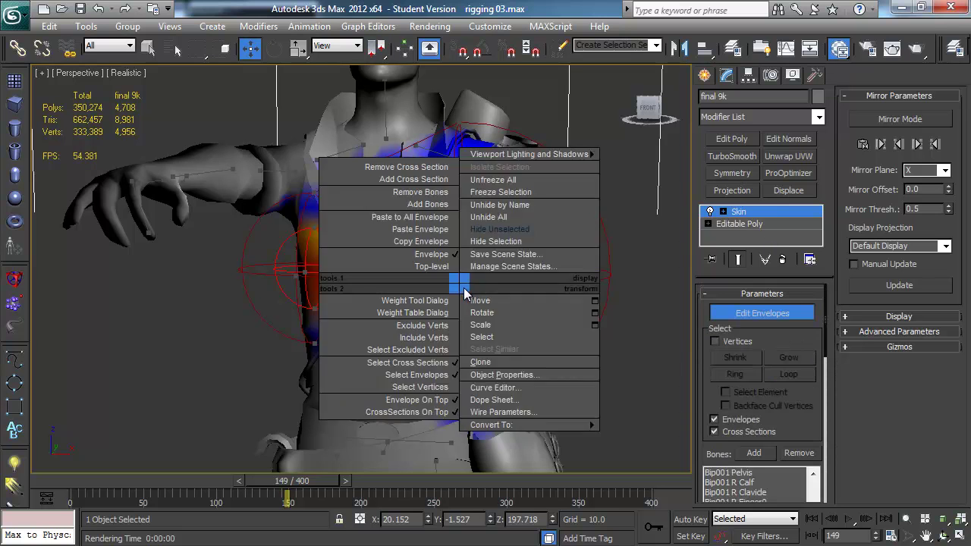
{"action": "left_click", "coordinate": [435, 179]}
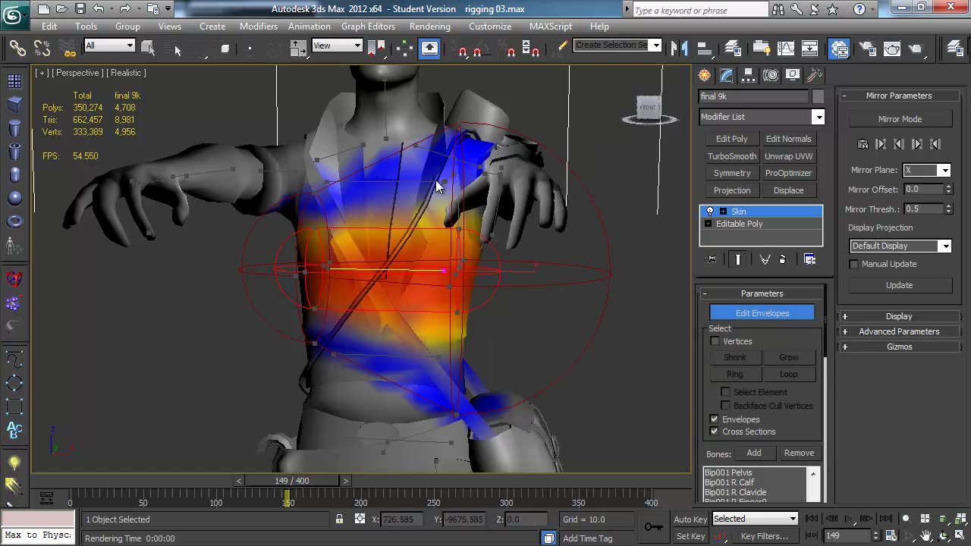
{"action": "left_click", "coordinate": [380, 269]}
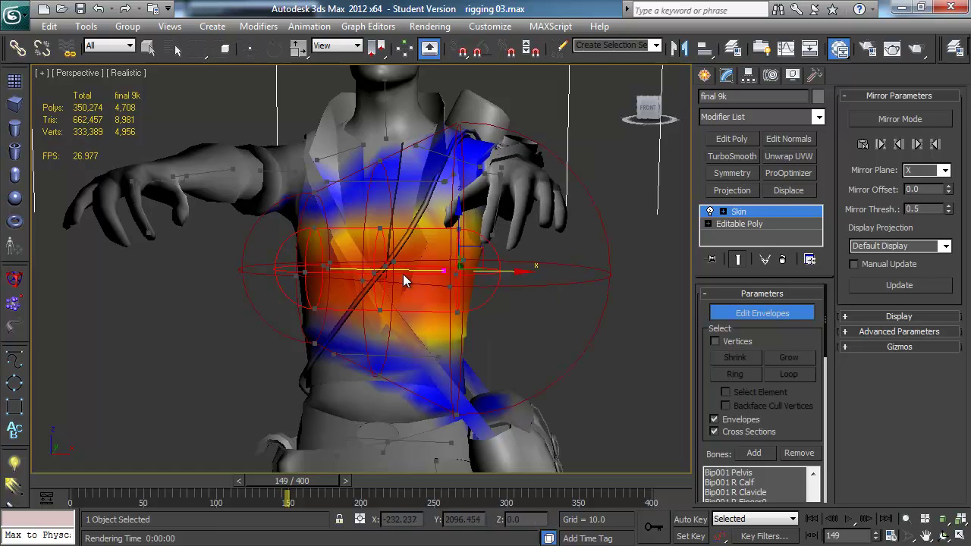
Enlarge the inner and outer envelopes at Spine1's middle cross section, raising the outer control point to about Z 235.4
{"action": "key", "text": "w"}
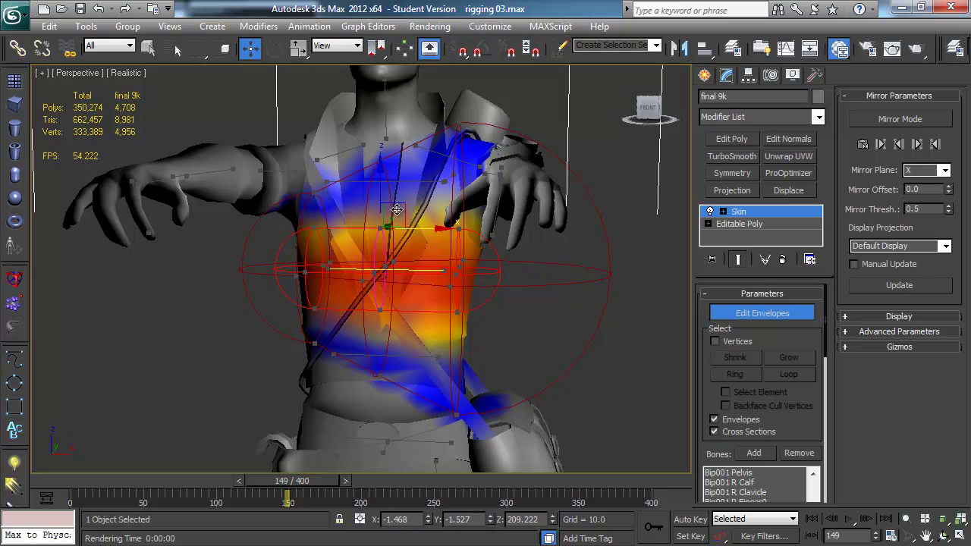
{"action": "left_click", "coordinate": [386, 220]}
{"action": "middle_click_drag", "start_coordinate": [387, 159], "coordinate": [399, 319], "text": "alt"}
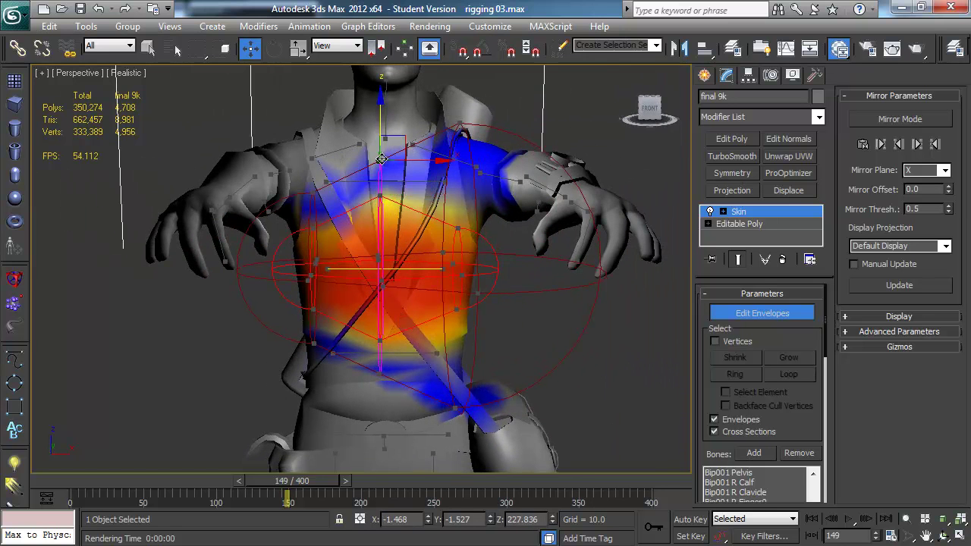
{"action": "left_click_drag", "start_coordinate": [381, 151], "coordinate": [385, 95]}
{"action": "mouse_move", "coordinate": [422, 286]}
{"action": "middle_mouse_down", "text": "alt"}
{"action": "mouse_move", "coordinate": [440, 285]}
{"action": "mouse_move", "coordinate": [398, 287]}
{"action": "mouse_move", "coordinate": [414, 288]}
{"action": "middle_mouse_up", "text": "alt"}
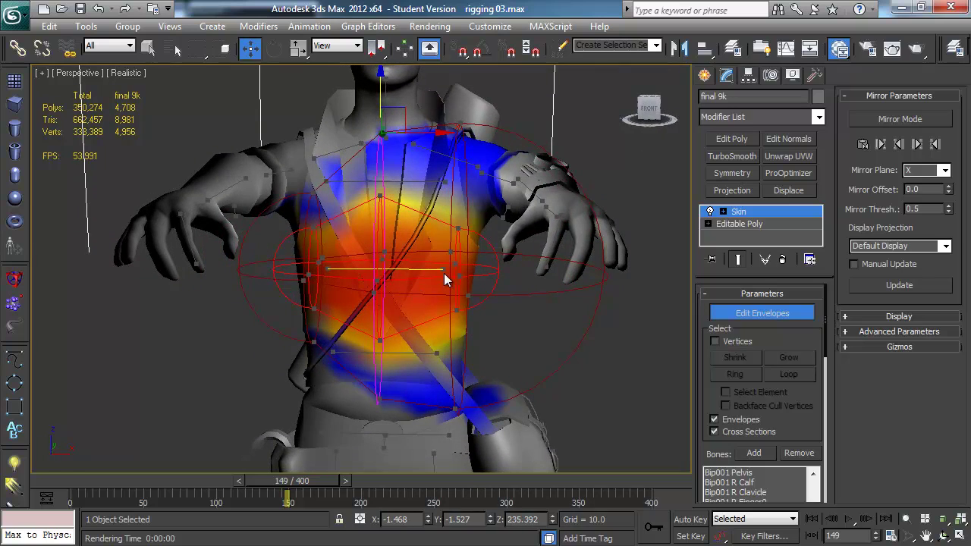
Try to enlarge Spine1's inner envelope at the character's left end and undo that change
{"action": "left_click", "coordinate": [458, 228]}
{"action": "left_click_drag", "start_coordinate": [461, 192], "coordinate": [460, 170]}
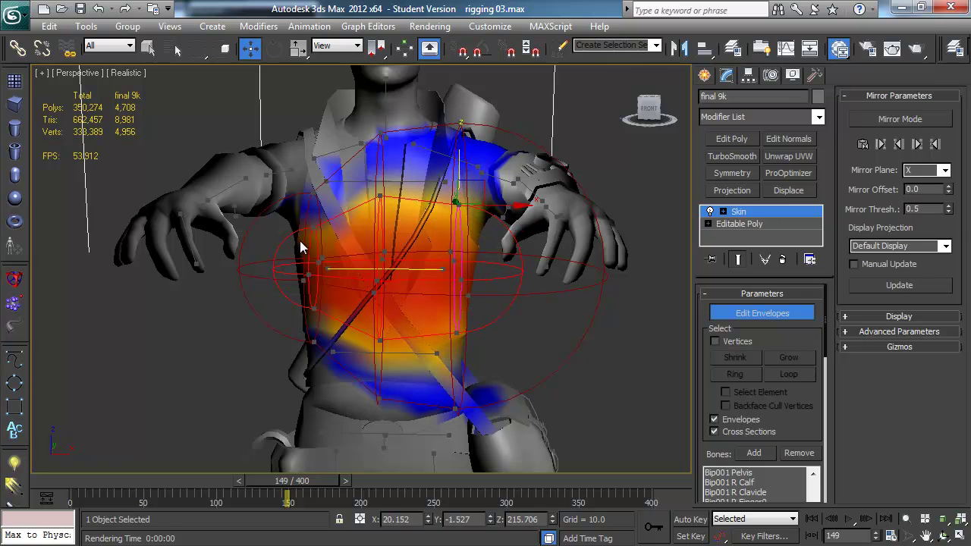
{"action": "key", "text": "ctrl+z"}
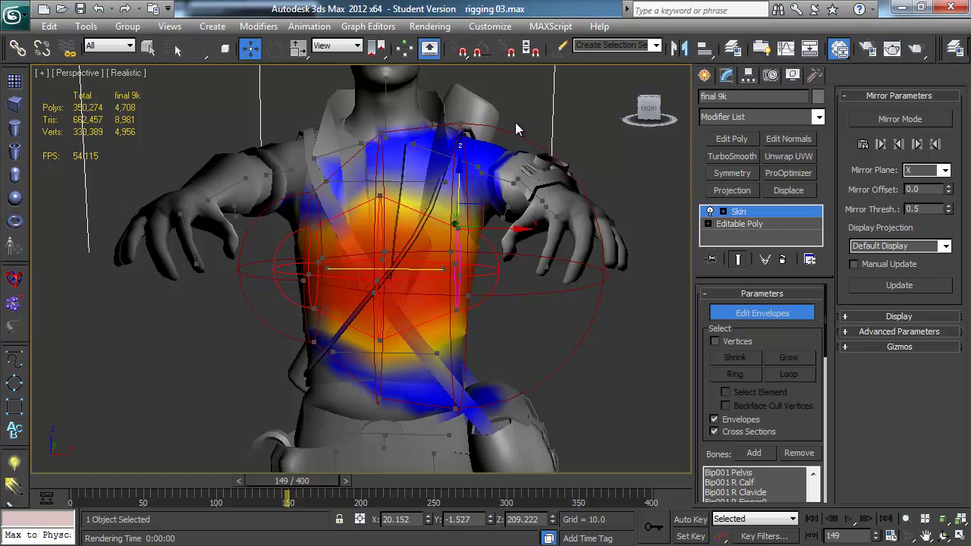
Enlarge Spine1's inner envelope at both ends, placing the upper control points at Z 217.772, and review the figure
{"action": "middle_click_drag", "start_coordinate": [560, 178], "coordinate": [518, 206], "text": "alt"}
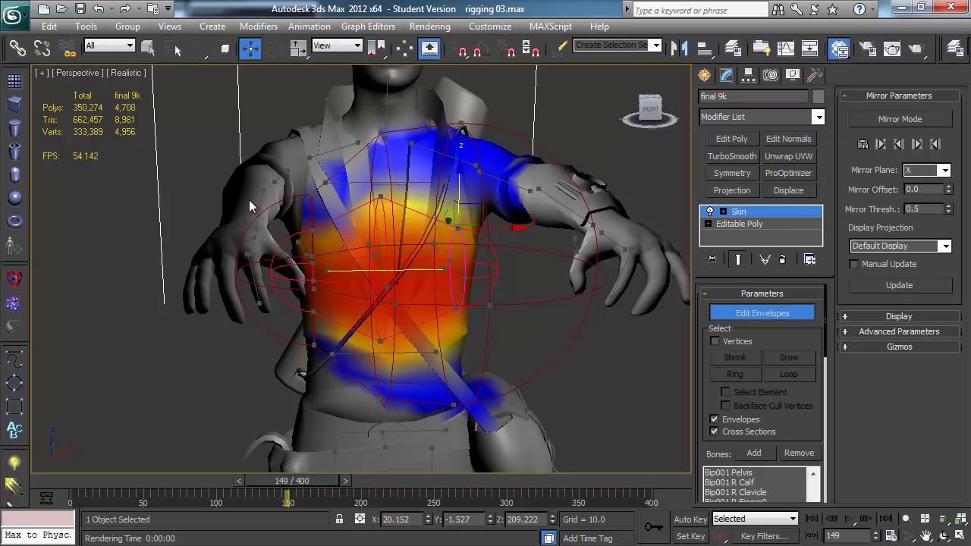
{"action": "middle_click_drag", "start_coordinate": [373, 258], "coordinate": [411, 269], "text": "alt"}
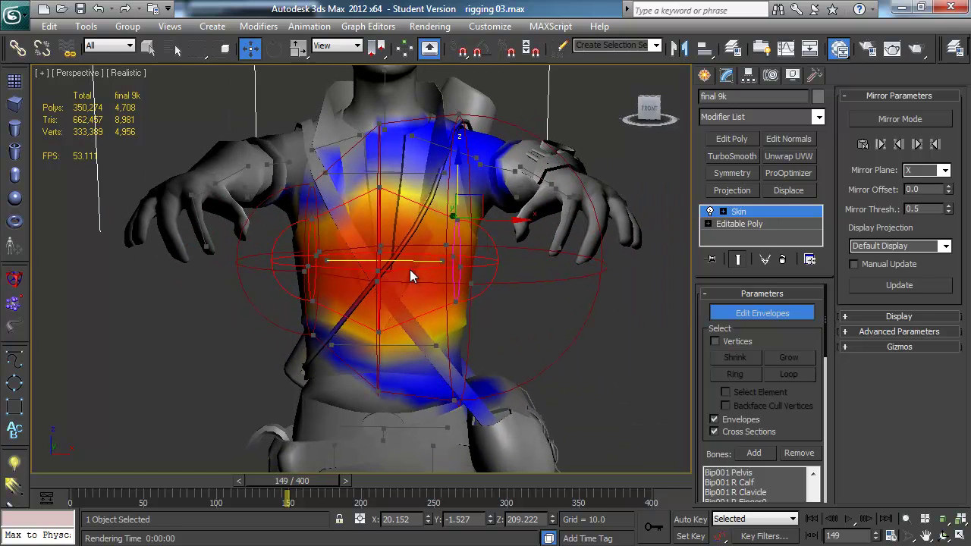
{"action": "left_click_drag", "start_coordinate": [462, 182], "coordinate": [459, 153]}
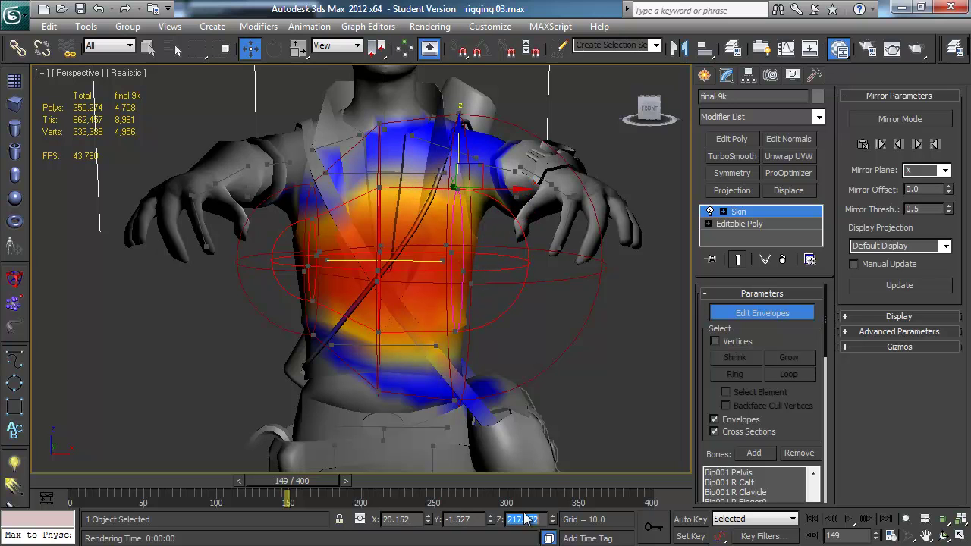
{"action": "left_click", "coordinate": [310, 218]}
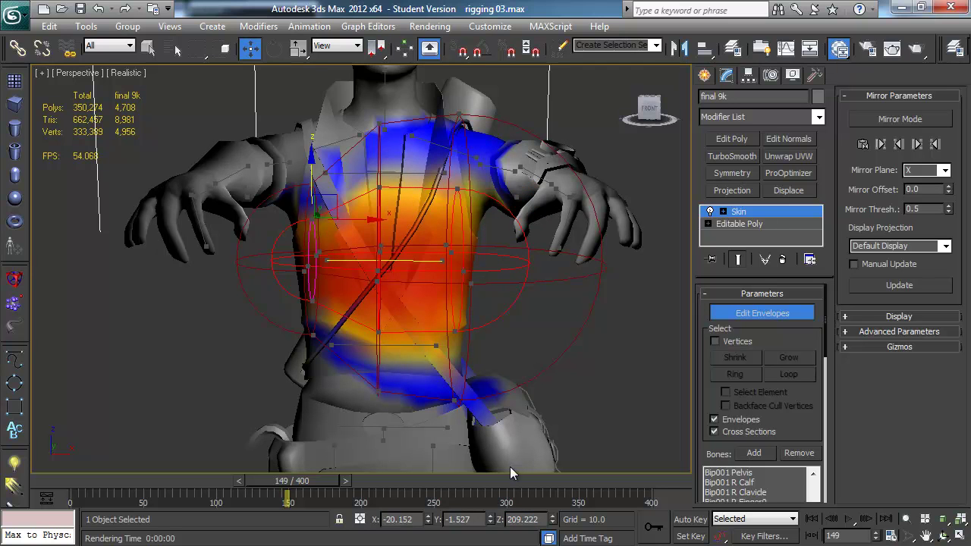
{"action": "left_click", "coordinate": [542, 521]}
{"action": "type", "text": "217.772"}
{"action": "key", "text": "Return"}
{"action": "mouse_move", "coordinate": [369, 343]}
{"action": "middle_mouse_down", "text": "alt"}
{"action": "mouse_move", "coordinate": [422, 346]}
{"action": "mouse_move", "coordinate": [347, 349]}
{"action": "mouse_move", "coordinate": [366, 358]}
{"action": "middle_mouse_up", "text": "alt"}
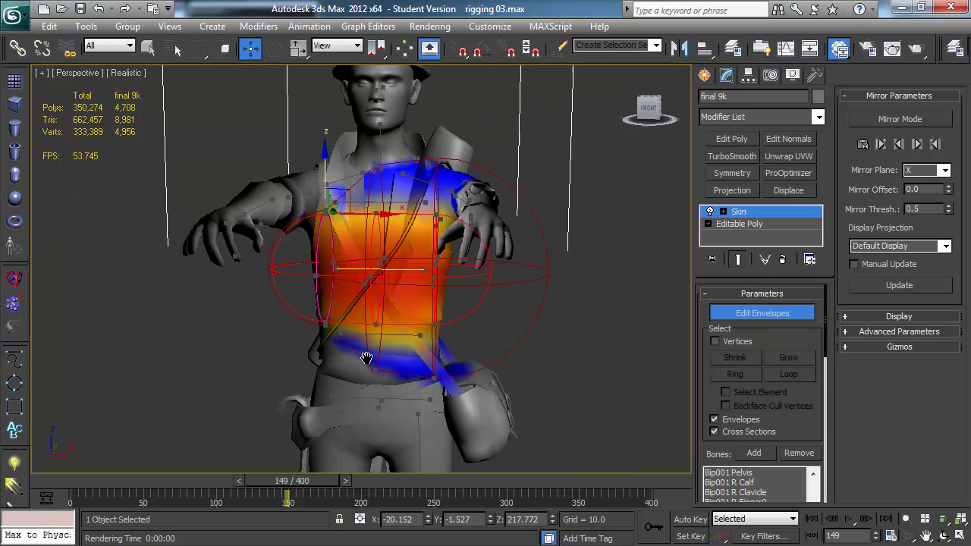
{"action": "scroll", "coordinate": [549, 303], "scroll_direction": "down", "scroll_amount": 2}
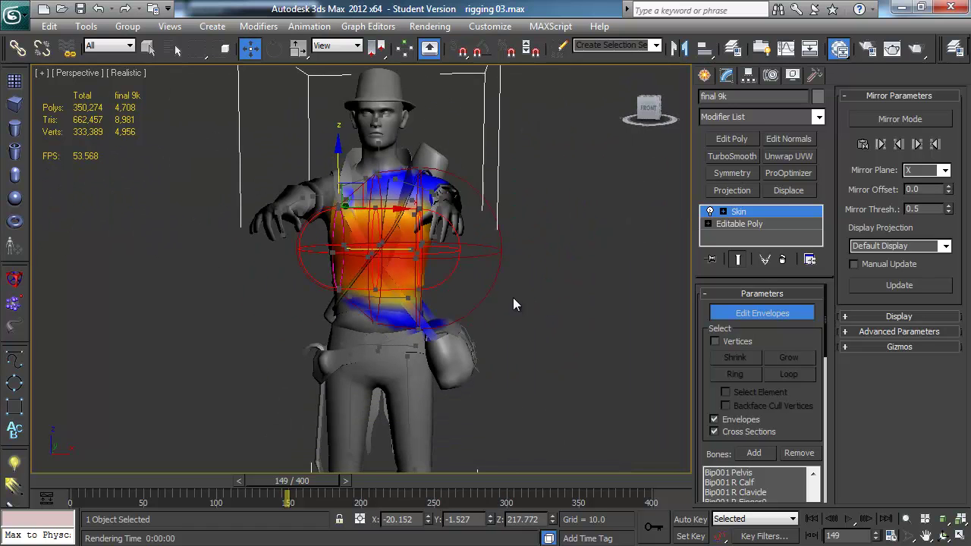
{"action": "middle_click_drag", "start_coordinate": [518, 304], "coordinate": [540, 300]}
{"action": "scroll", "coordinate": [470, 307], "scroll_direction": "down", "scroll_amount": 2}
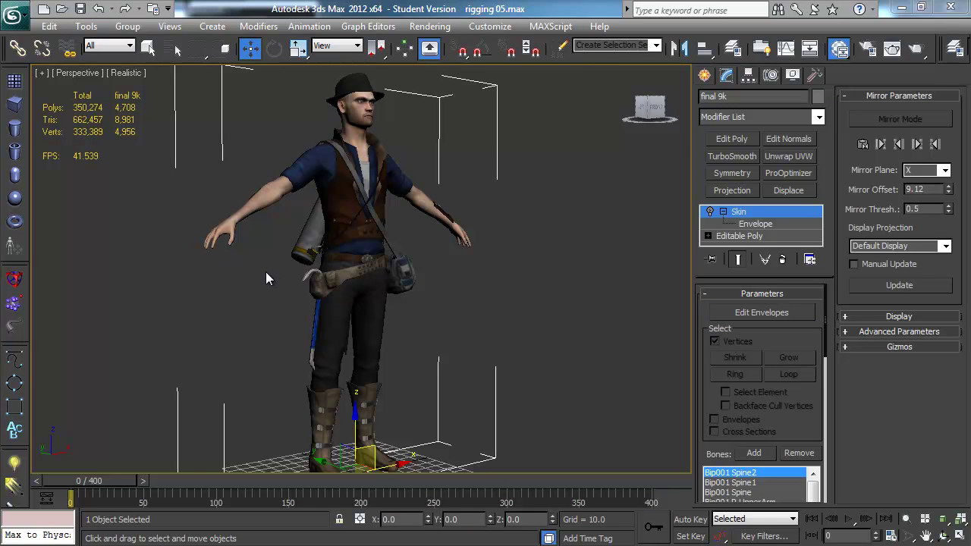
Scrub the animation to frame 52, turn the Skin modifier on and view the textured character from behind
{"action": "middle_click_drag", "start_coordinate": [424, 253], "coordinate": [413, 268], "text": "alt"}
{"action": "left_click_drag", "start_coordinate": [117, 476], "coordinate": [150, 478]}
{"action": "left_click_drag", "start_coordinate": [70, 478], "coordinate": [176, 480]}
{"action": "left_click", "coordinate": [709, 211]}
{"action": "middle_click_drag", "start_coordinate": [391, 252], "coordinate": [307, 135], "text": "alt"}
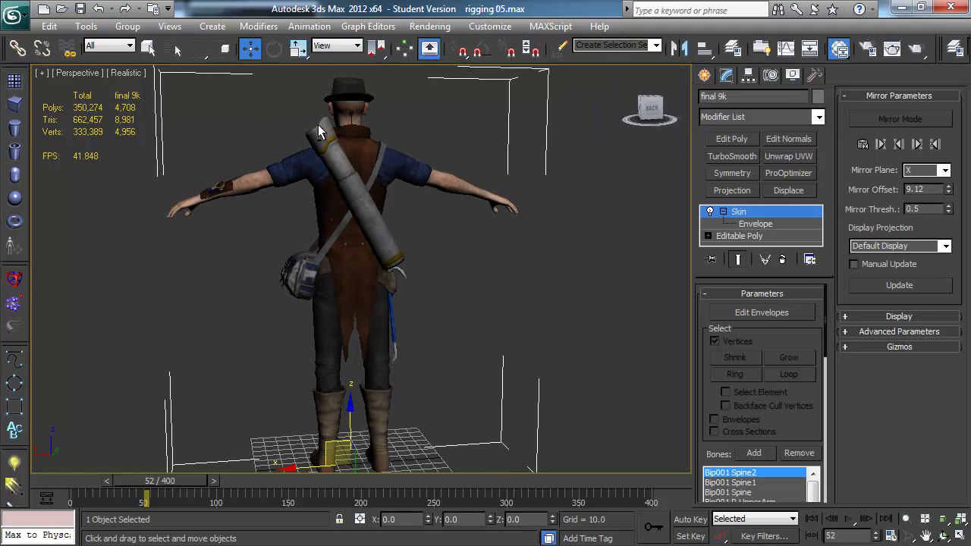
{"action": "middle_click_drag", "start_coordinate": [267, 254], "coordinate": [267, 429], "text": "alt"}
Scrub the animation to frame 141 and examine the deformation of the left forearm and hand up close
{"action": "left_click_drag", "start_coordinate": [184, 481], "coordinate": [295, 489]}
{"action": "key", "text": "w"}
{"action": "middle_click_drag", "start_coordinate": [333, 318], "coordinate": [394, 314], "text": "alt"}
{"action": "left_click_drag", "start_coordinate": [292, 481], "coordinate": [308, 479]}
{"action": "key", "text": "shift+z"}
{"action": "key", "text": "w"}
{"action": "scroll", "coordinate": [335, 317], "scroll_direction": "up", "scroll_amount": 6}
{"action": "middle_click_drag", "start_coordinate": [335, 317], "coordinate": [313, 389], "text": "alt"}
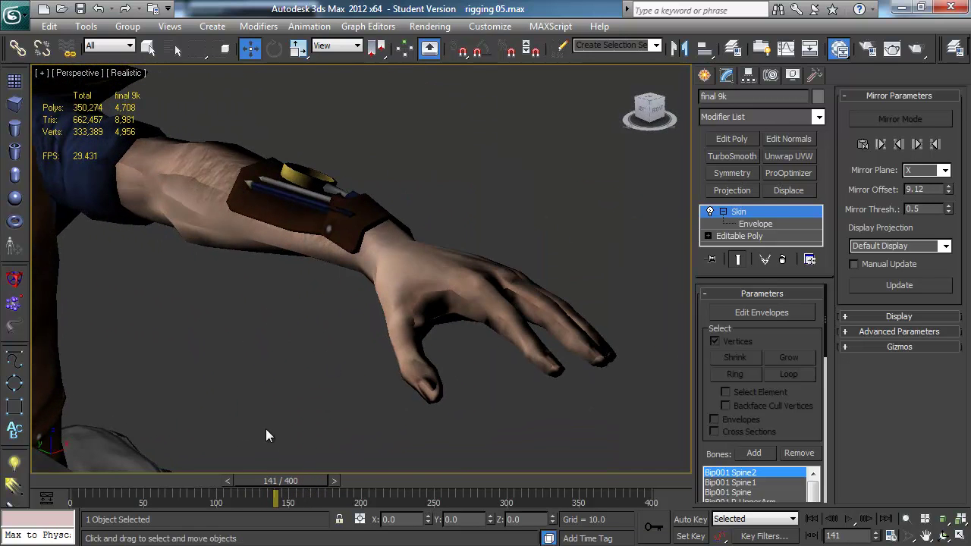
Scrub the animation to frame 190 and check the whole figure with the head lowered
{"action": "mouse_move", "coordinate": [261, 482]}
{"action": "left_mouse_down"}
{"action": "mouse_move", "coordinate": [250, 481]}
{"action": "mouse_move", "coordinate": [282, 480]}
{"action": "mouse_move", "coordinate": [246, 474]}
{"action": "mouse_move", "coordinate": [279, 478]}
{"action": "left_mouse_up"}
{"action": "key", "text": "w"}
{"action": "scroll", "coordinate": [288, 400], "scroll_direction": "down", "scroll_amount": 6}
{"action": "mouse_move", "coordinate": [289, 400]}
{"action": "middle_mouse_down", "text": "alt"}
{"action": "mouse_move", "coordinate": [326, 394]}
{"action": "mouse_move", "coordinate": [300, 404]}
{"action": "middle_mouse_up", "text": "alt"}
{"action": "left_click_drag", "start_coordinate": [296, 483], "coordinate": [357, 481]}
{"action": "middle_click_drag", "start_coordinate": [407, 373], "coordinate": [426, 299], "text": "alt"}
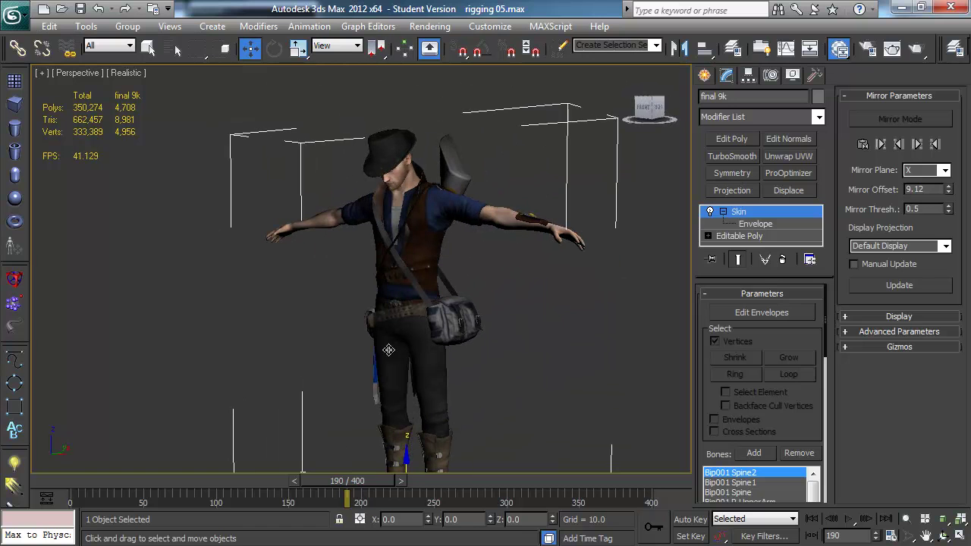
Scrub the animation through frames 259, 266 and 247 and examine the leg and hip deformation from several sides
{"action": "left_click_drag", "start_coordinate": [326, 480], "coordinate": [421, 484]}
{"action": "key", "text": "w"}
{"action": "middle_click_drag", "start_coordinate": [425, 379], "coordinate": [359, 380], "text": "alt"}
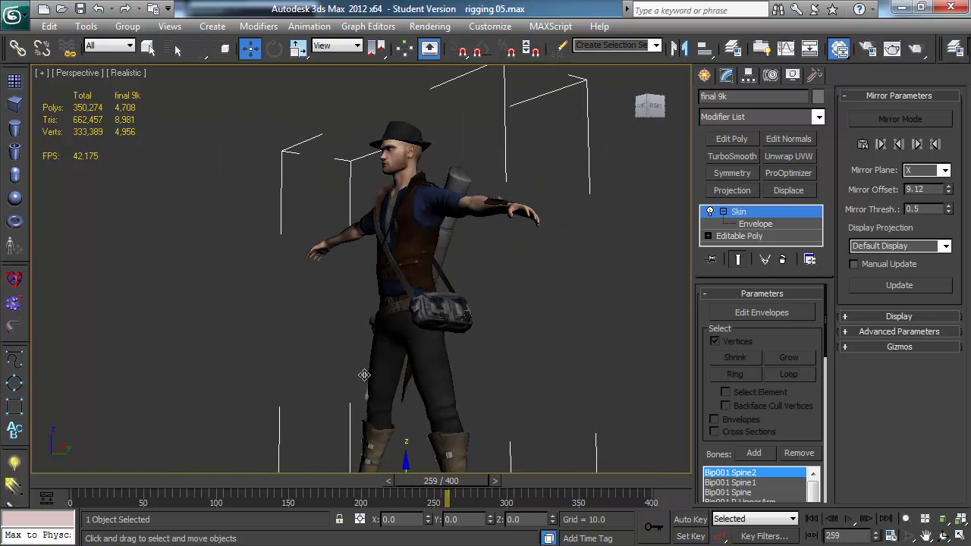
{"action": "mouse_move", "coordinate": [447, 489]}
{"action": "left_mouse_down"}
{"action": "mouse_move", "coordinate": [427, 486]}
{"action": "mouse_move", "coordinate": [455, 485]}
{"action": "left_mouse_up"}
{"action": "middle_click_drag", "start_coordinate": [455, 379], "coordinate": [433, 455], "text": "alt"}
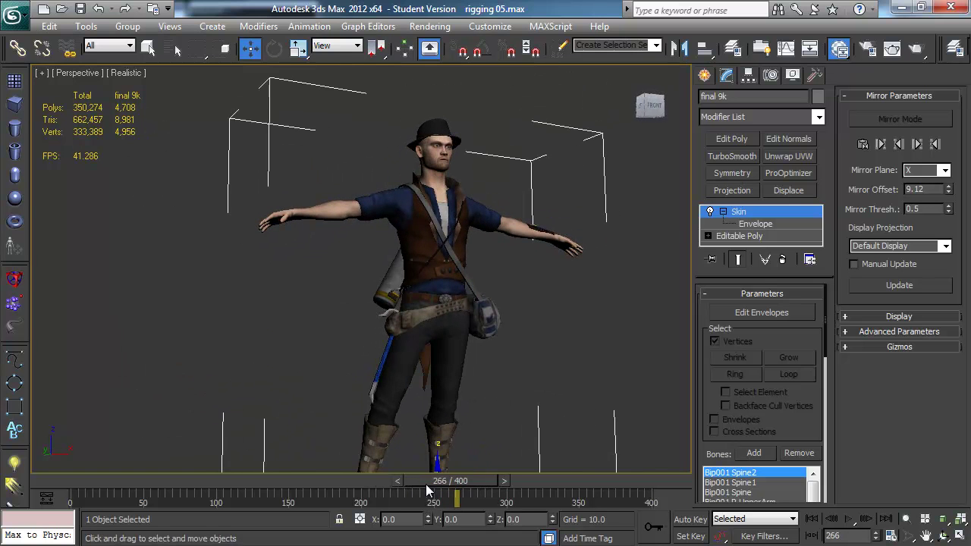
{"action": "mouse_move", "coordinate": [431, 486]}
{"action": "left_mouse_down"}
{"action": "mouse_move", "coordinate": [413, 480]}
{"action": "mouse_move", "coordinate": [421, 480]}
{"action": "left_mouse_up"}
{"action": "middle_click_drag", "start_coordinate": [422, 425], "coordinate": [425, 489], "text": "alt"}
{"action": "mouse_move", "coordinate": [423, 488]}
{"action": "left_mouse_down"}
{"action": "mouse_move", "coordinate": [440, 482]}
{"action": "mouse_move", "coordinate": [406, 482]}
{"action": "left_mouse_up"}
{"action": "key", "text": "w"}
{"action": "middle_click_drag", "start_coordinate": [364, 463], "coordinate": [381, 373], "text": "alt"}
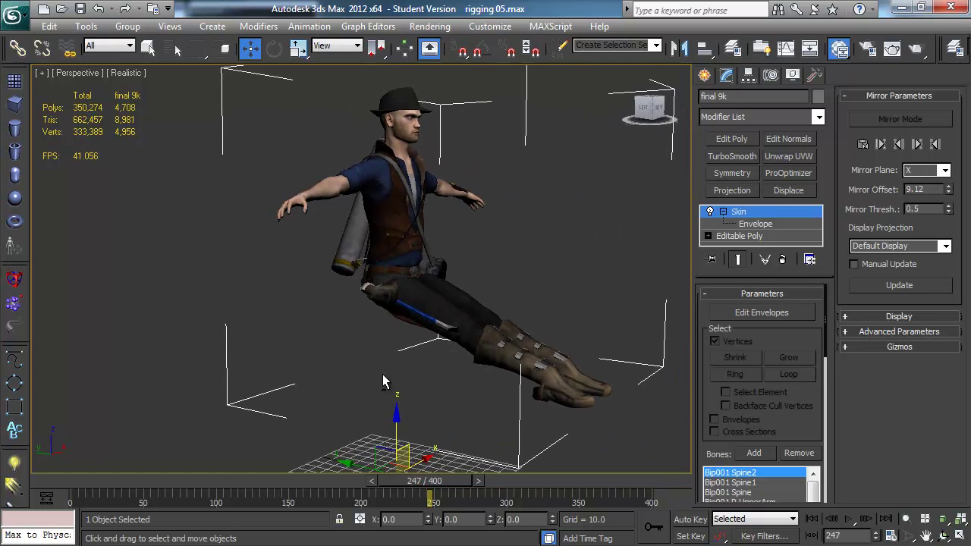
Scrub the animation back through frame 195 to frame 0 and frame the character from the front
{"action": "left_click_drag", "start_coordinate": [397, 480], "coordinate": [328, 477]}
{"action": "middle_click_drag", "start_coordinate": [379, 365], "coordinate": [364, 348], "text": "alt"}
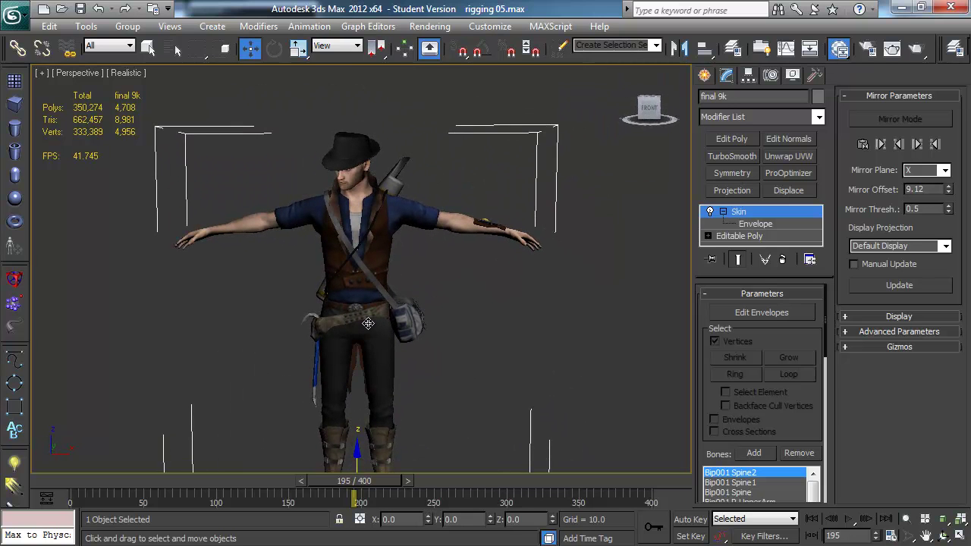
{"action": "left_click_drag", "start_coordinate": [354, 480], "coordinate": [29, 470]}
{"action": "middle_click_drag", "start_coordinate": [281, 334], "coordinate": [283, 295]}
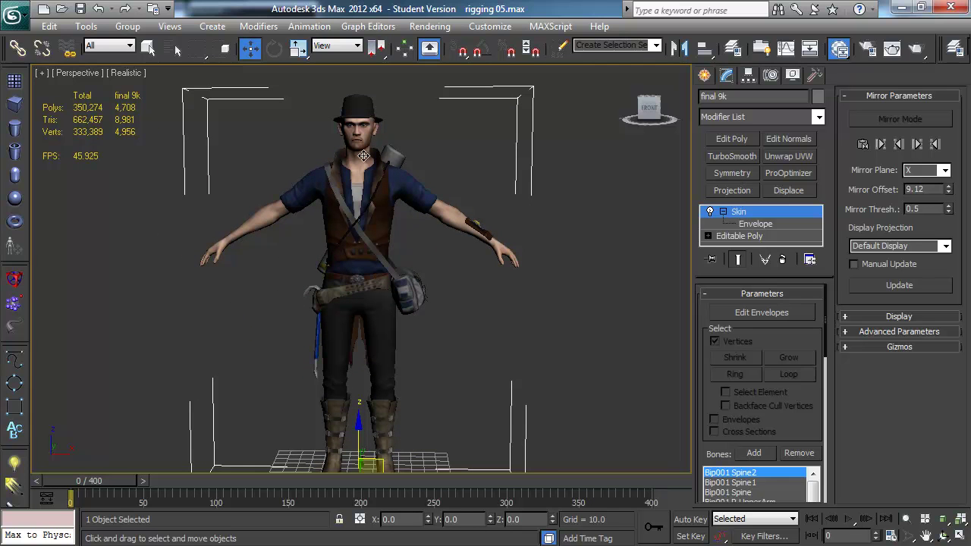
{"action": "middle_click_drag", "start_coordinate": [315, 235], "coordinate": [315, 220]}
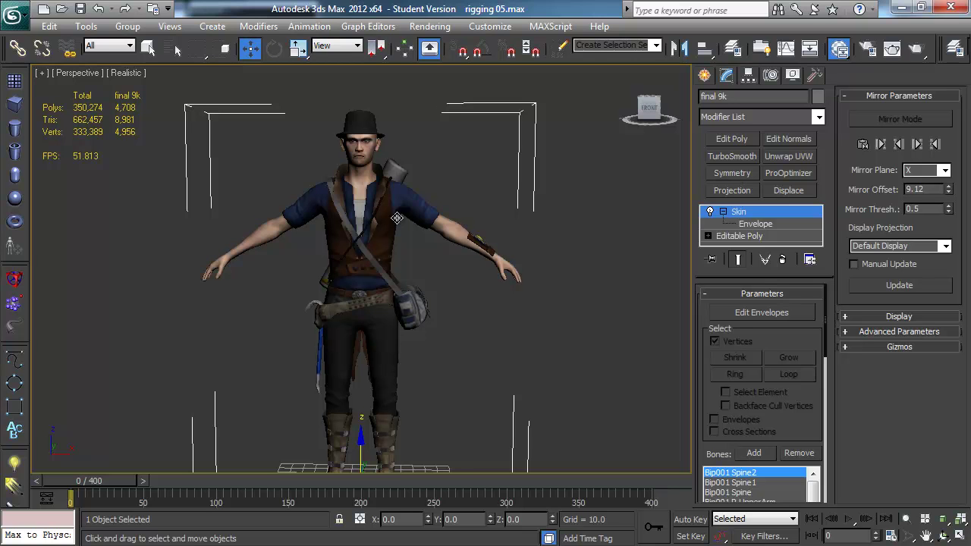
{"action": "middle_click_drag", "start_coordinate": [397, 221], "coordinate": [394, 217]}
Save the scene and check the character's mesh by turning edged faces on and off again
{"action": "key", "text": "ctrl+s"}
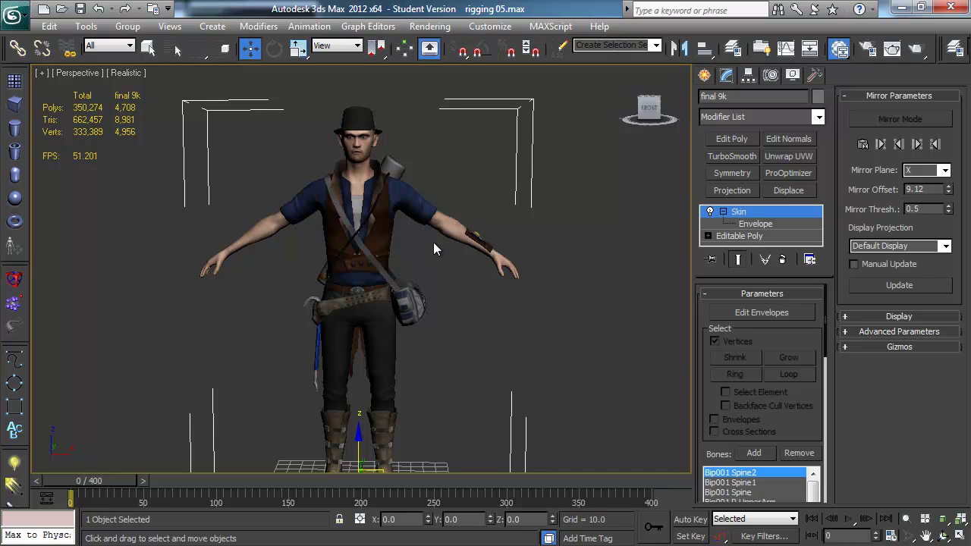
{"action": "key", "text": "F4"}
{"action": "middle_click_drag", "start_coordinate": [345, 422], "coordinate": [347, 399]}
{"action": "key", "text": "F4"}
{"action": "middle_click_drag", "start_coordinate": [383, 266], "coordinate": [466, 287]}
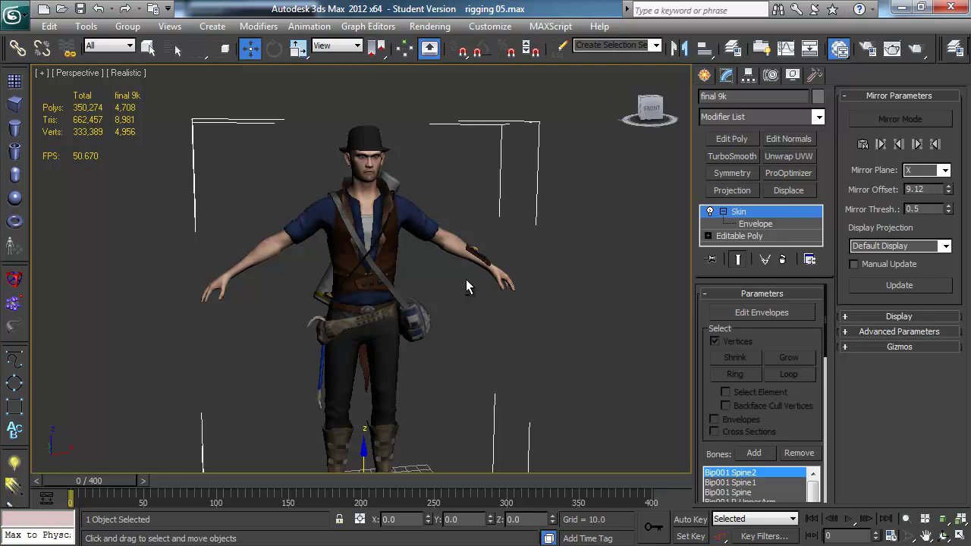
Examine the character's upper body, arms and bag up close from both sides at frame 0
{"action": "scroll", "coordinate": [411, 262], "scroll_direction": "up", "scroll_amount": 5}
{"action": "middle_click_drag", "start_coordinate": [411, 258], "coordinate": [401, 290], "text": "alt"}
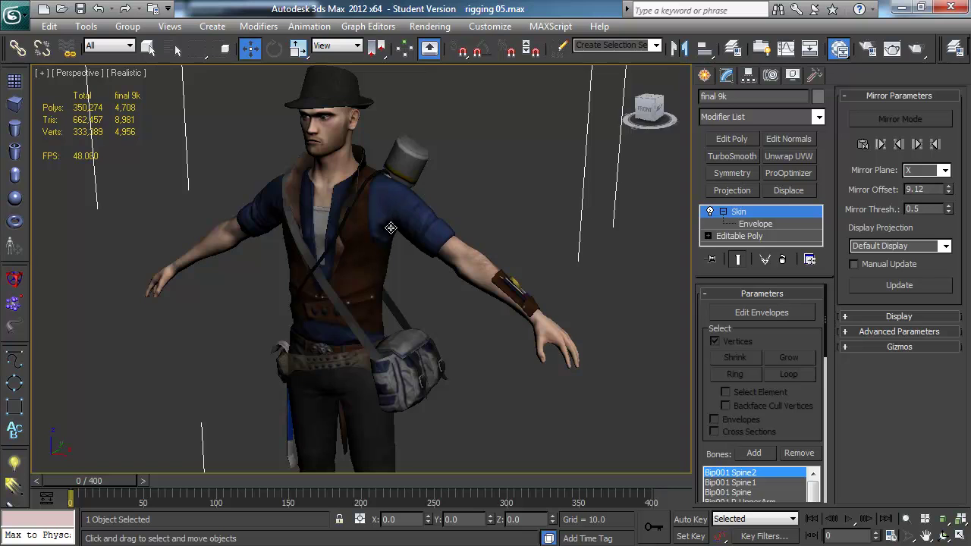
{"action": "middle_click_drag", "start_coordinate": [312, 272], "coordinate": [422, 271], "text": "alt"}
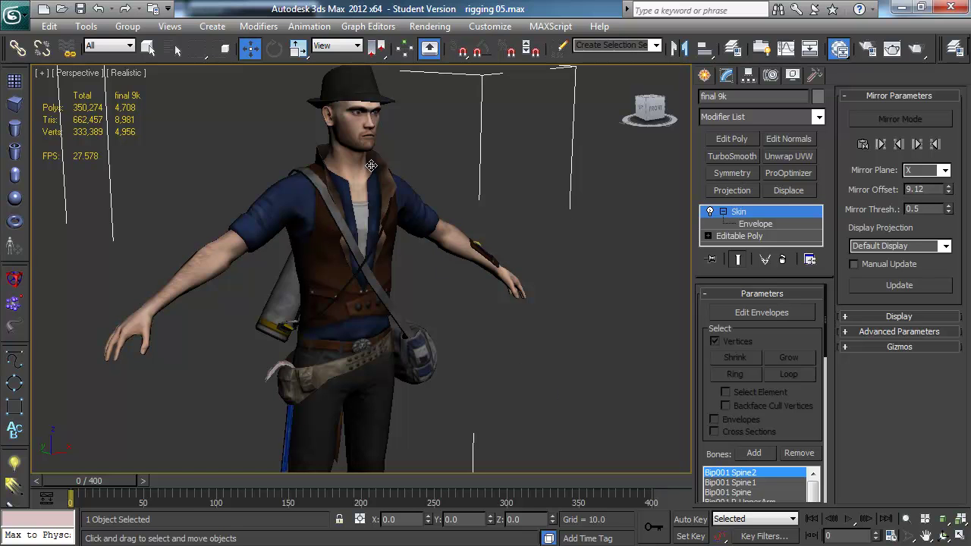
{"action": "middle_click_drag", "start_coordinate": [356, 197], "coordinate": [344, 235]}
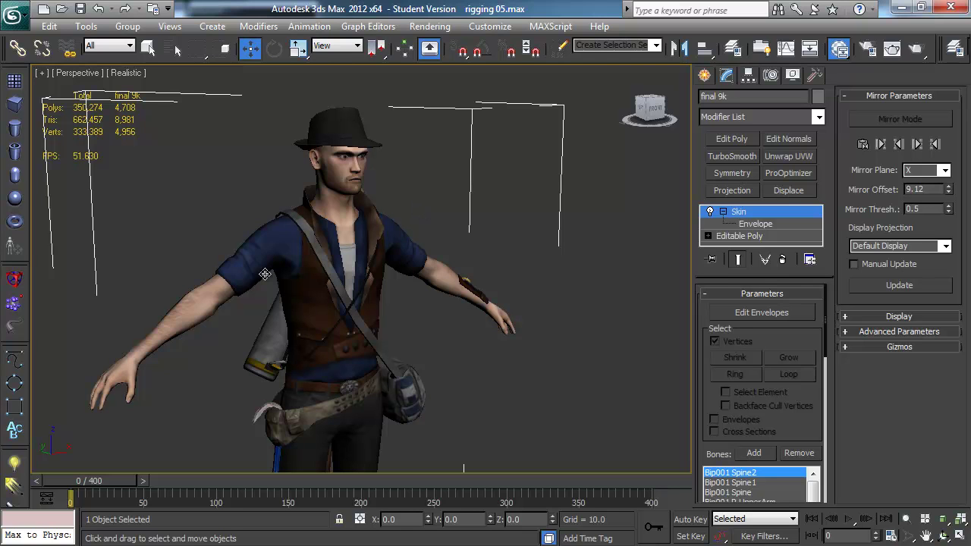
{"action": "middle_click_drag", "start_coordinate": [254, 260], "coordinate": [252, 252]}
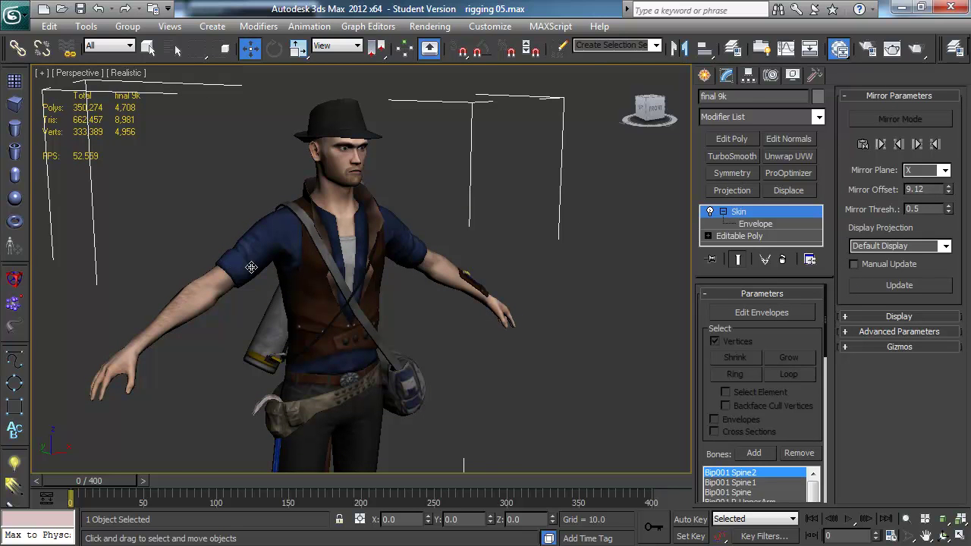
{"action": "middle_click_drag", "start_coordinate": [300, 292], "coordinate": [273, 283]}
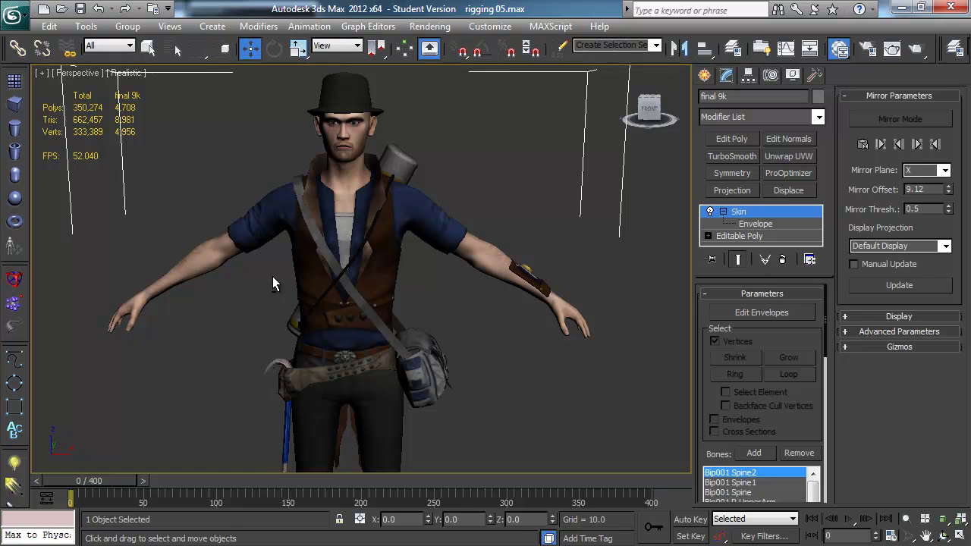
Start editing the character's Skin envelopes and turn on Mirror Mode
{"action": "middle_click_drag", "start_coordinate": [291, 269], "coordinate": [290, 259]}
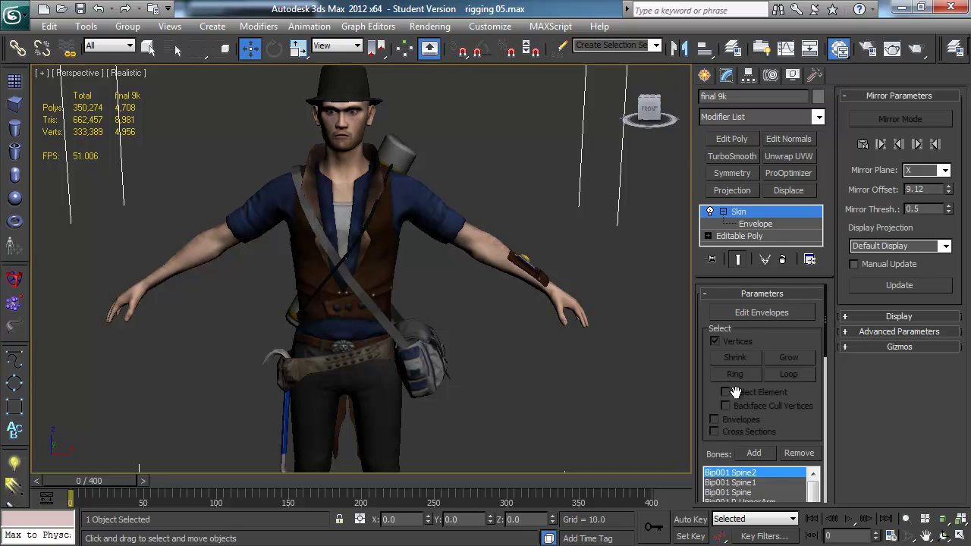
{"action": "left_click", "coordinate": [743, 313]}
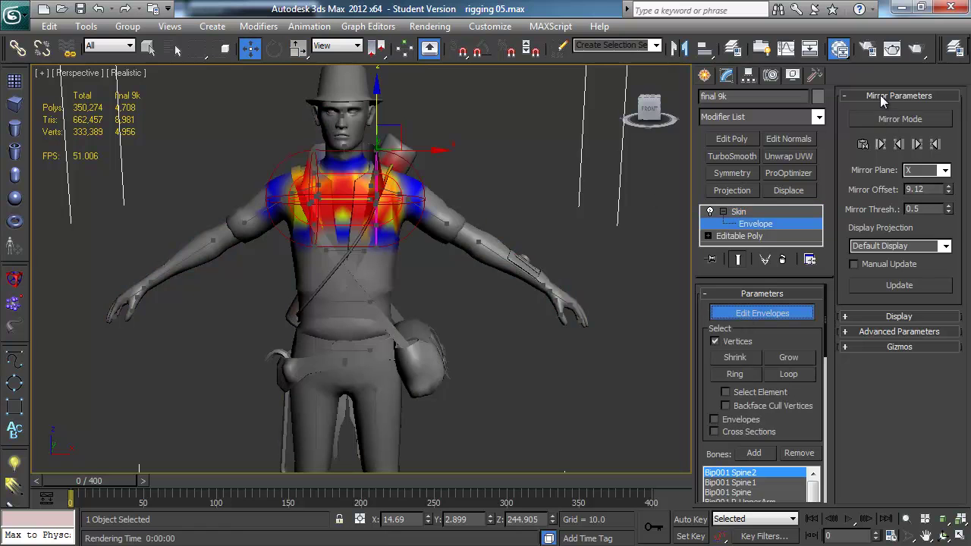
{"action": "left_click", "coordinate": [889, 121]}
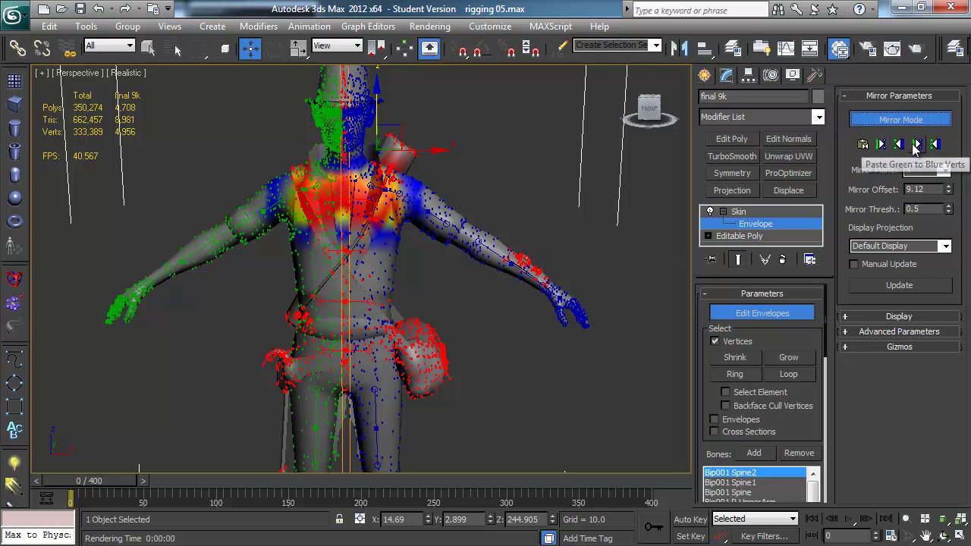
{"action": "middle_click_drag", "start_coordinate": [364, 222], "coordinate": [362, 151], "text": "alt"}
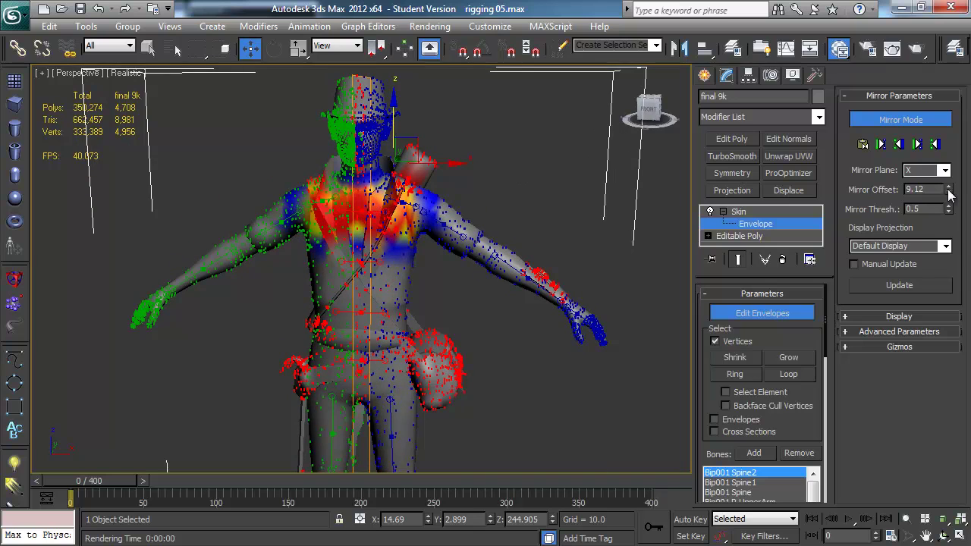
Move the mirror plane to an offset of 2.462, then set the Mirror Offset to 9.012 and check its alignment with the body's centre
{"action": "left_click_drag", "start_coordinate": [949, 189], "coordinate": [948, 239]}
{"action": "middle_click_drag", "start_coordinate": [543, 254], "coordinate": [426, 204], "text": "alt"}
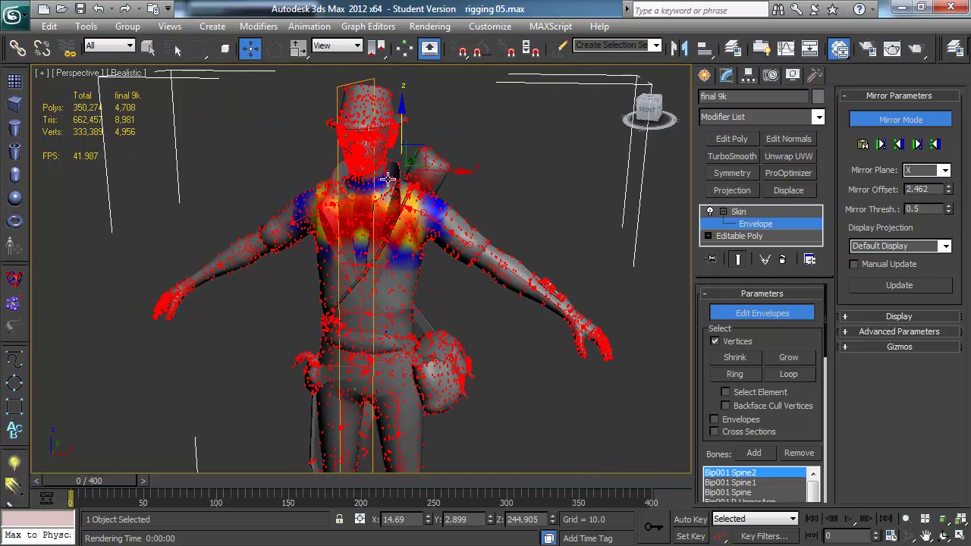
{"action": "middle_click_drag", "start_coordinate": [409, 242], "coordinate": [419, 238], "text": "alt"}
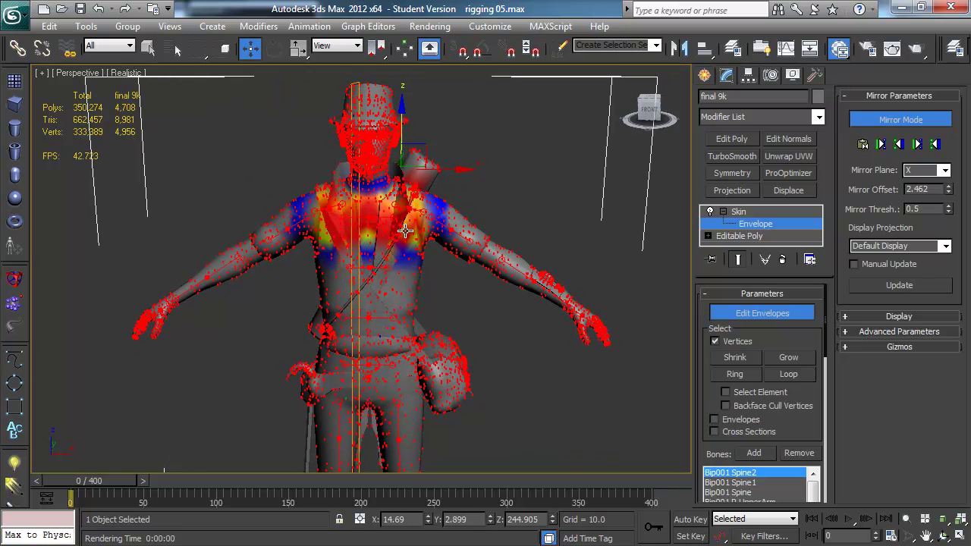
{"action": "left_click_drag", "start_coordinate": [949, 197], "coordinate": [931, 529]}
{"action": "middle_click_drag", "start_coordinate": [393, 370], "coordinate": [395, 135]}
{"action": "middle_click_drag", "start_coordinate": [317, 159], "coordinate": [392, 300], "text": "alt"}
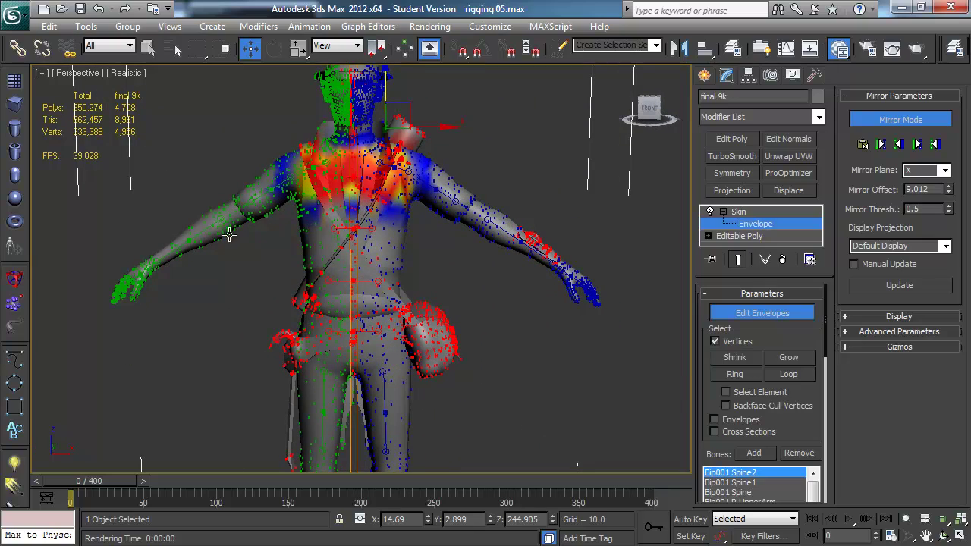
{"action": "middle_click_drag", "start_coordinate": [434, 241], "coordinate": [415, 226], "text": "alt"}
{"action": "middle_click_drag", "start_coordinate": [381, 372], "coordinate": [467, 310]}
{"action": "middle_click_drag", "start_coordinate": [399, 205], "coordinate": [408, 294], "text": "alt"}
{"action": "middle_click_drag", "start_coordinate": [467, 238], "coordinate": [502, 294], "text": "alt"}
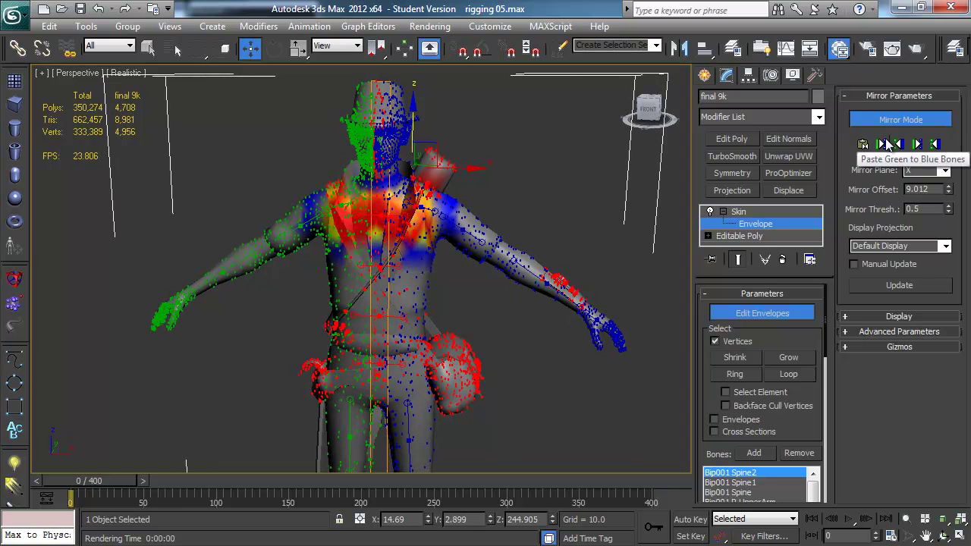
Mirror the skin settings between the body's two halves, clear the vertex selection and turn off Mirror Mode
{"action": "left_click", "coordinate": [919, 142]}
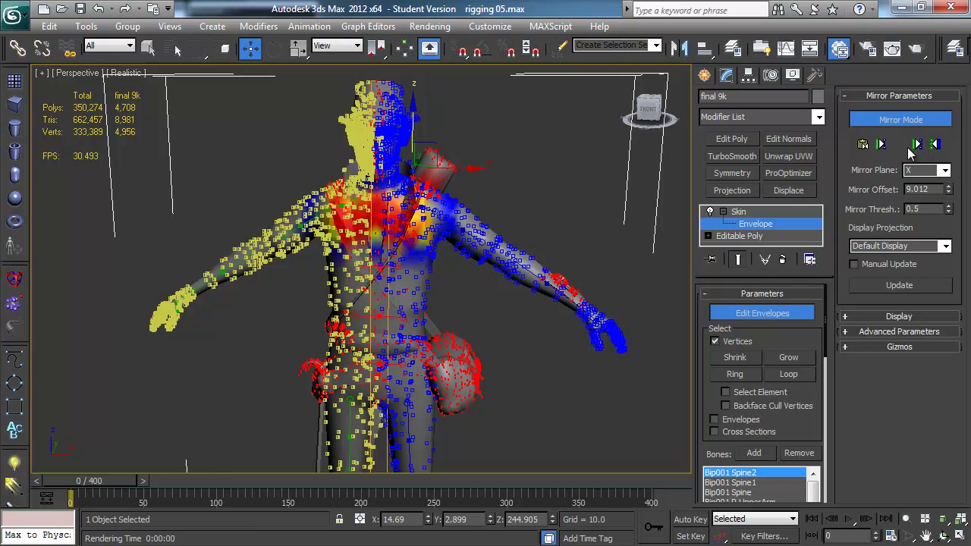
{"action": "middle_click_drag", "start_coordinate": [282, 307], "coordinate": [326, 232], "text": "alt"}
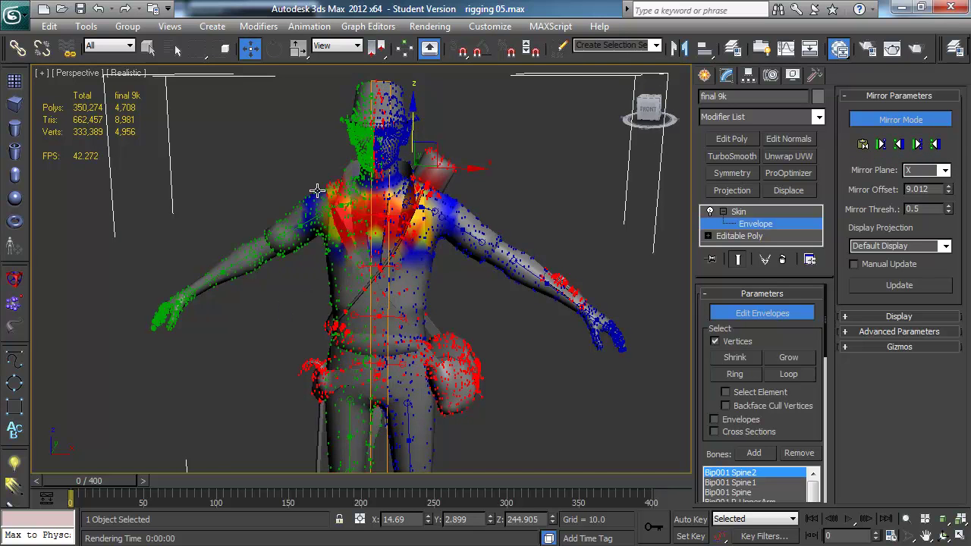
{"action": "middle_click_drag", "start_coordinate": [424, 261], "coordinate": [589, 292]}
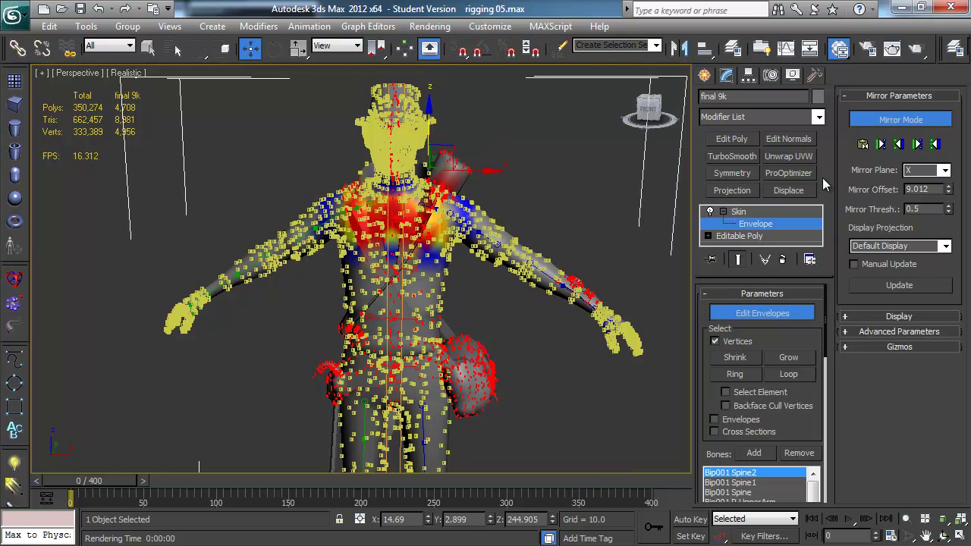
{"action": "left_click", "coordinate": [595, 209]}
{"action": "middle_click_drag", "start_coordinate": [492, 262], "coordinate": [465, 264]}
{"action": "left_click", "coordinate": [932, 125]}
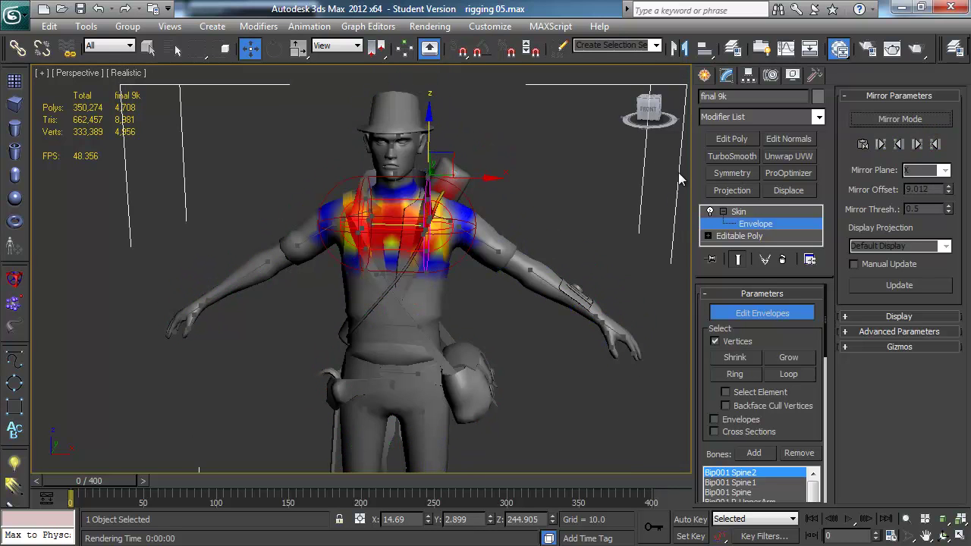
Restrict the Skin selection to envelopes and cross sections and select the left upper arm envelope
{"action": "middle_click_drag", "start_coordinate": [464, 184], "coordinate": [451, 154]}
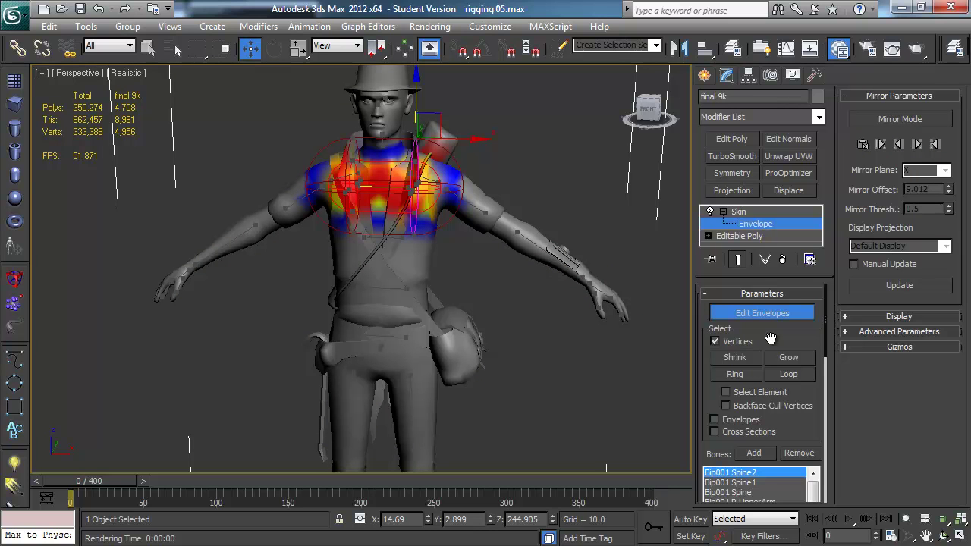
{"action": "left_click", "coordinate": [715, 341]}
{"action": "left_click", "coordinate": [713, 419]}
{"action": "left_click", "coordinate": [714, 432]}
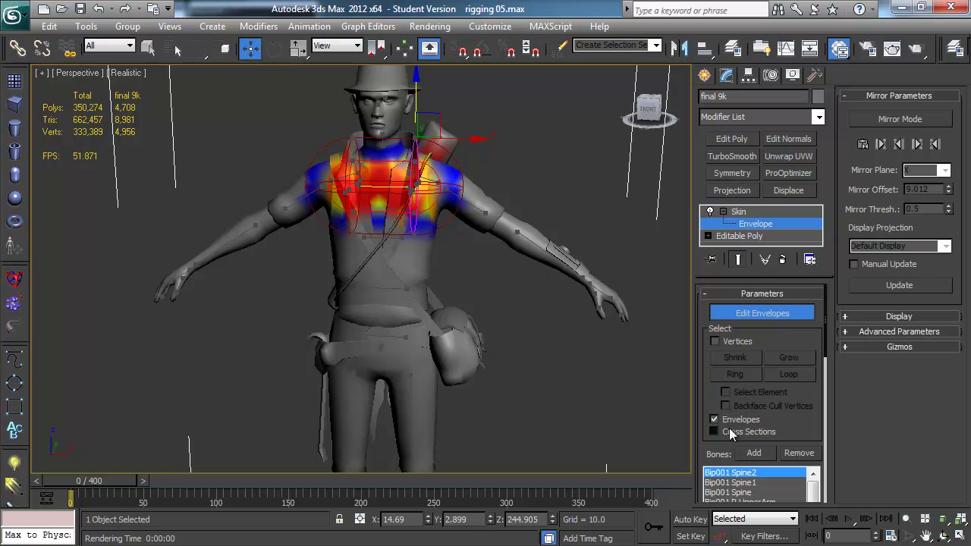
{"action": "left_click", "coordinate": [481, 215]}
{"action": "left_click", "coordinate": [524, 235]}
{"action": "left_click", "coordinate": [469, 205]}
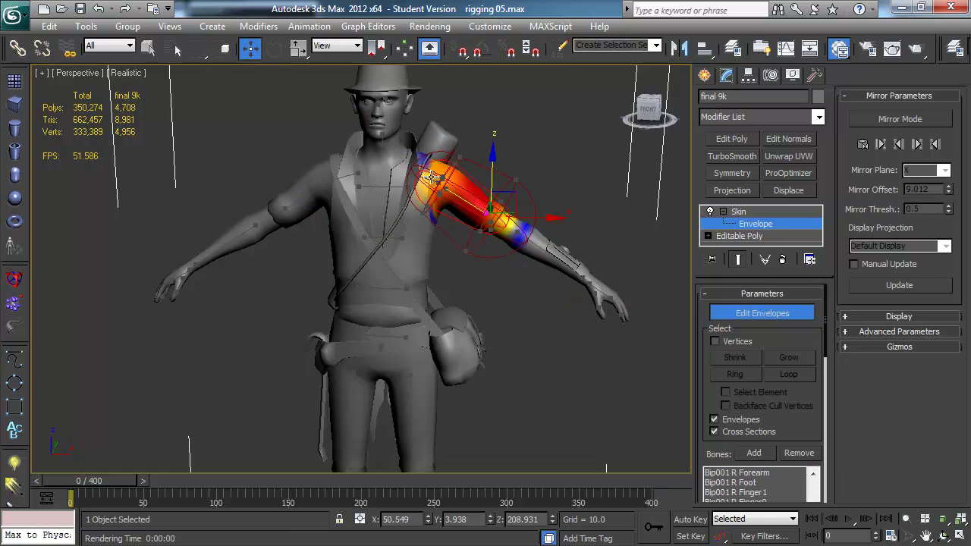
Switch the Skin selection filter back to vertices only, with envelopes and cross sections off
{"action": "left_click", "coordinate": [734, 420]}
{"action": "left_click", "coordinate": [734, 429]}
{"action": "left_click", "coordinate": [722, 346]}
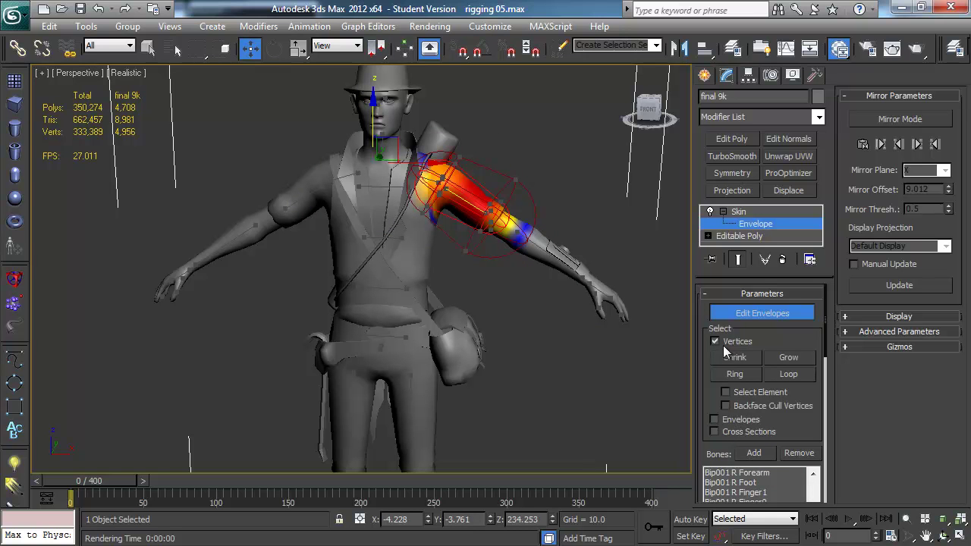
Select all vertices of the tube on the character's back using Select Element
{"action": "middle_click_drag", "start_coordinate": [499, 299], "coordinate": [387, 308], "text": "alt"}
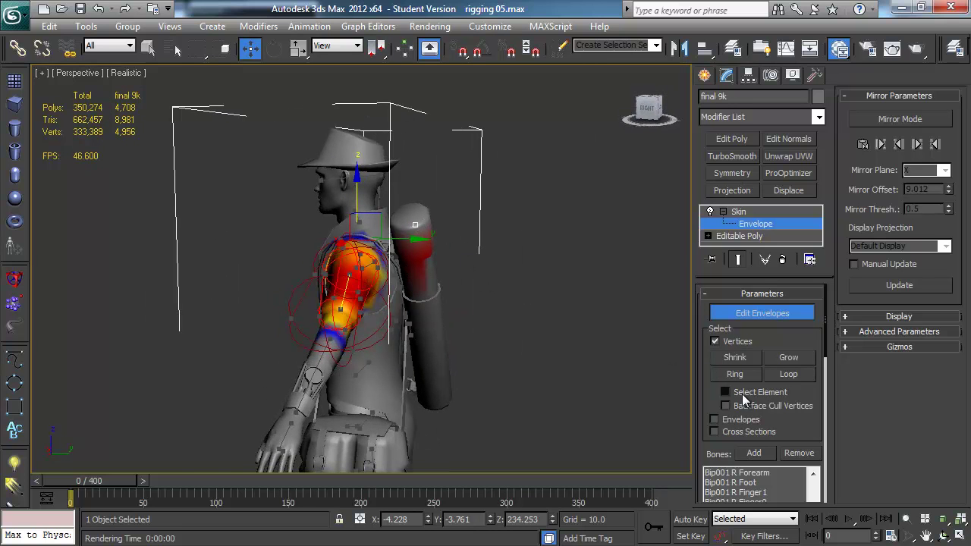
{"action": "left_click", "coordinate": [430, 218]}
{"action": "mouse_move", "coordinate": [482, 254]}
{"action": "middle_mouse_down", "text": "alt"}
{"action": "mouse_move", "coordinate": [449, 259]}
{"action": "mouse_move", "coordinate": [488, 272]}
{"action": "middle_mouse_up", "text": "alt"}
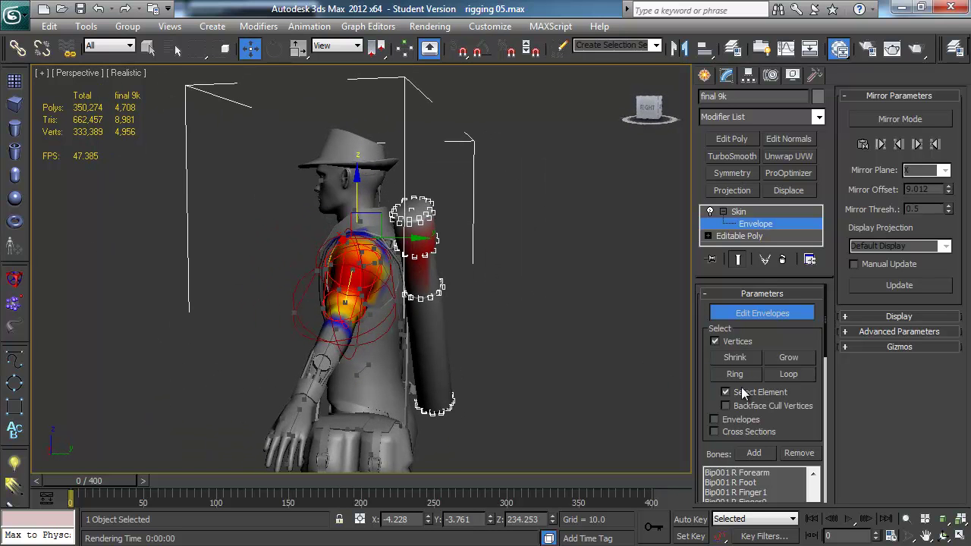
Select one vertex on the back tube with Select Element off and grow the selection over the whole tube
{"action": "left_click", "coordinate": [420, 222]}
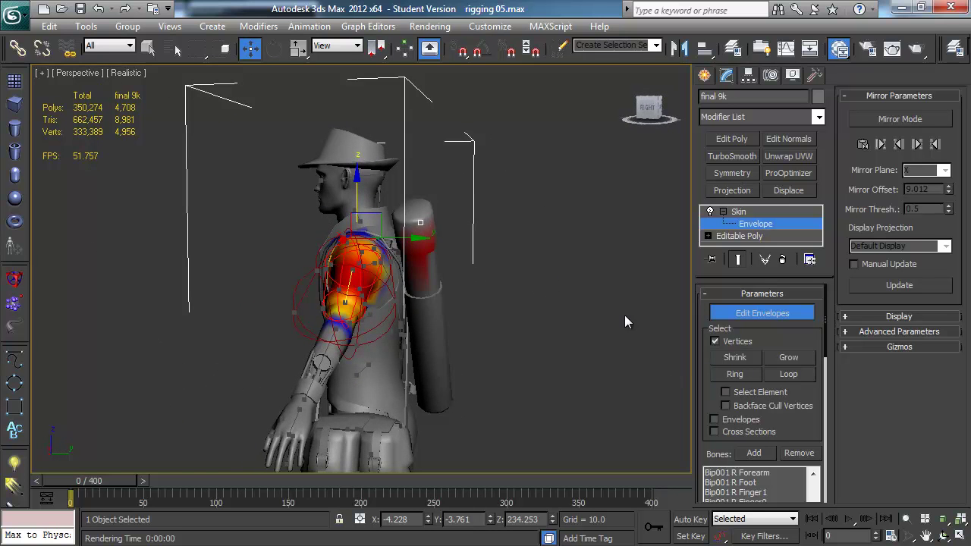
{"action": "left_click", "coordinate": [786, 363]}
{"action": "left_click", "coordinate": [786, 362]}
{"action": "left_click", "coordinate": [785, 362]}
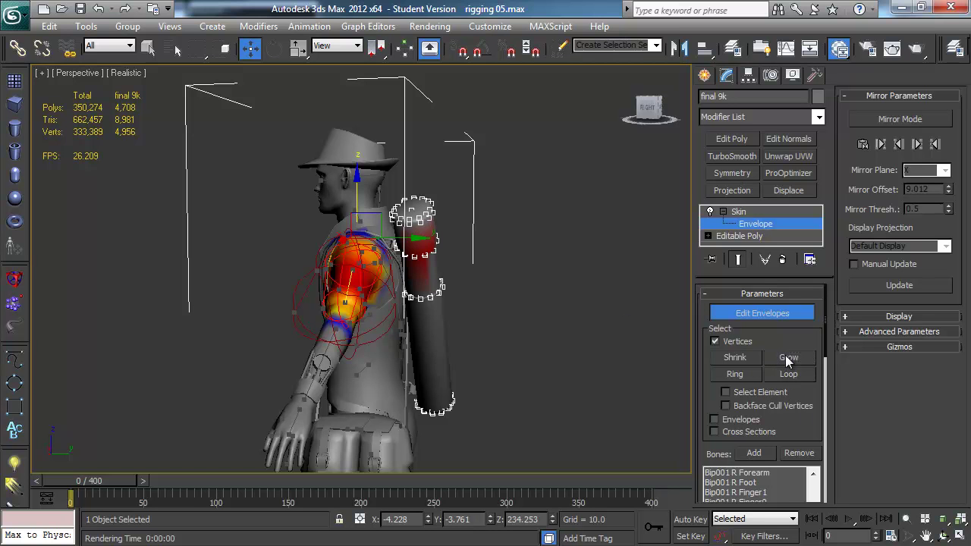
{"action": "middle_click_drag", "start_coordinate": [614, 339], "coordinate": [513, 379], "text": "alt"}
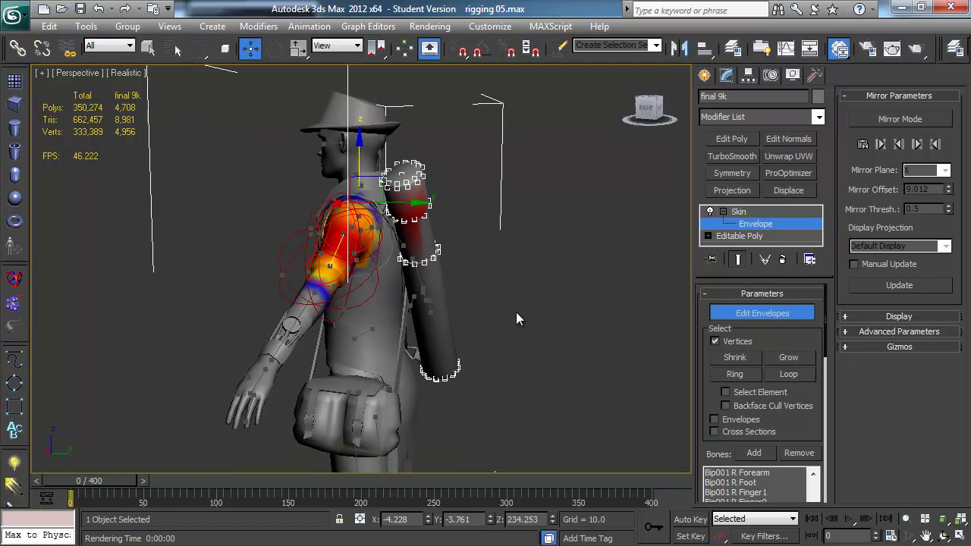
Open the Skin Weight Table for the selected tube vertices
{"action": "left_click_drag", "start_coordinate": [806, 422], "coordinate": [784, 139]}
{"action": "scroll", "coordinate": [777, 100], "scroll_direction": "down", "scroll_amount": 2}
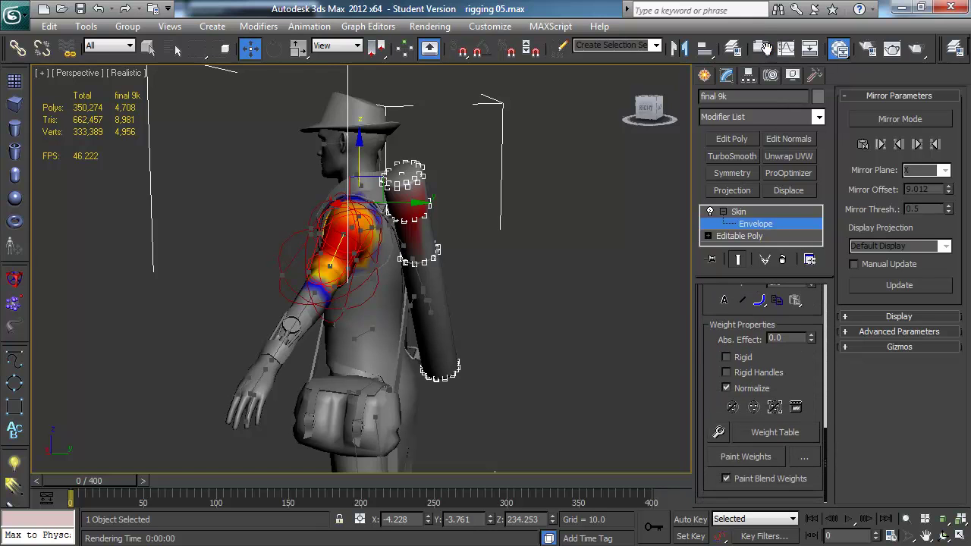
{"action": "left_click_drag", "start_coordinate": [810, 379], "coordinate": [831, 537]}
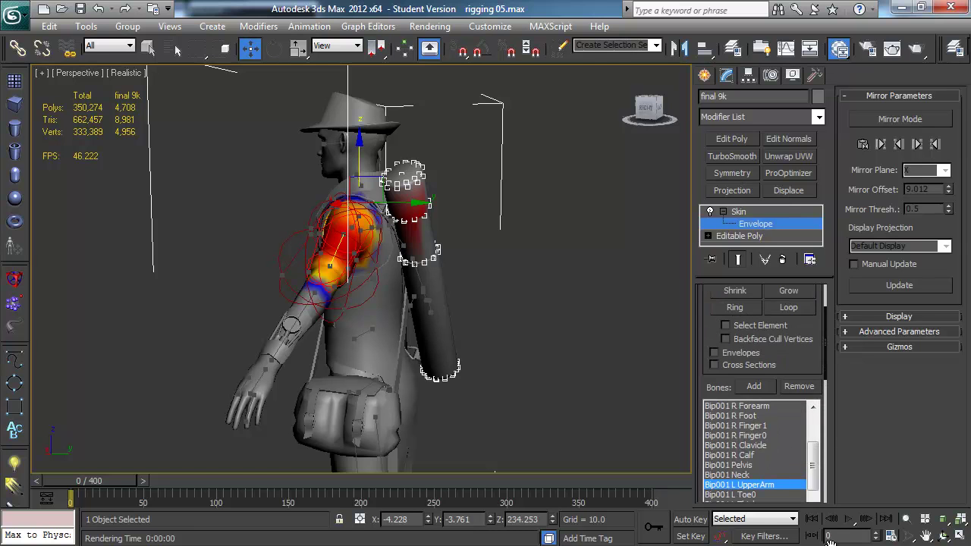
{"action": "scroll", "coordinate": [809, 355], "scroll_direction": "up", "scroll_amount": 1}
{"action": "scroll", "coordinate": [809, 372], "scroll_direction": "down", "scroll_amount": 10}
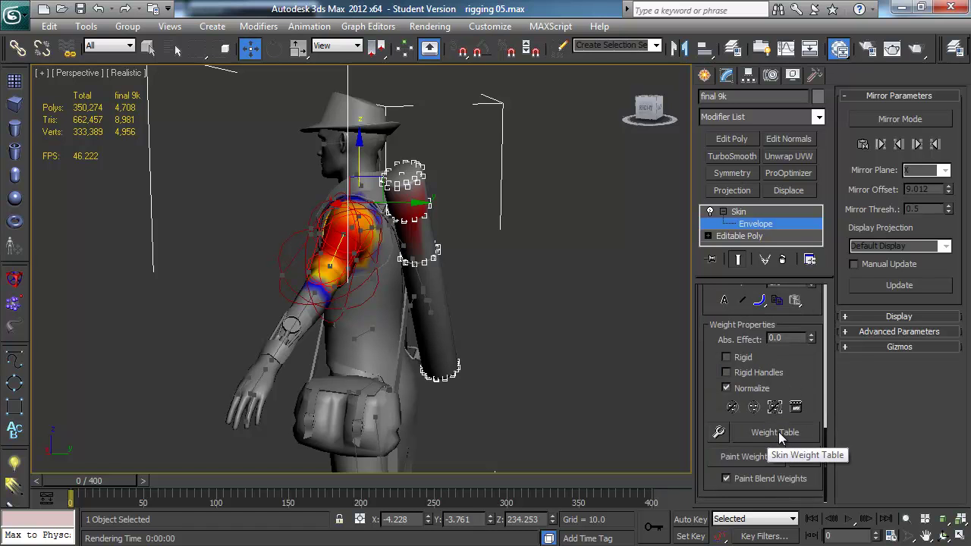
{"action": "middle_click_drag", "start_coordinate": [380, 281], "coordinate": [405, 306], "text": "alt"}
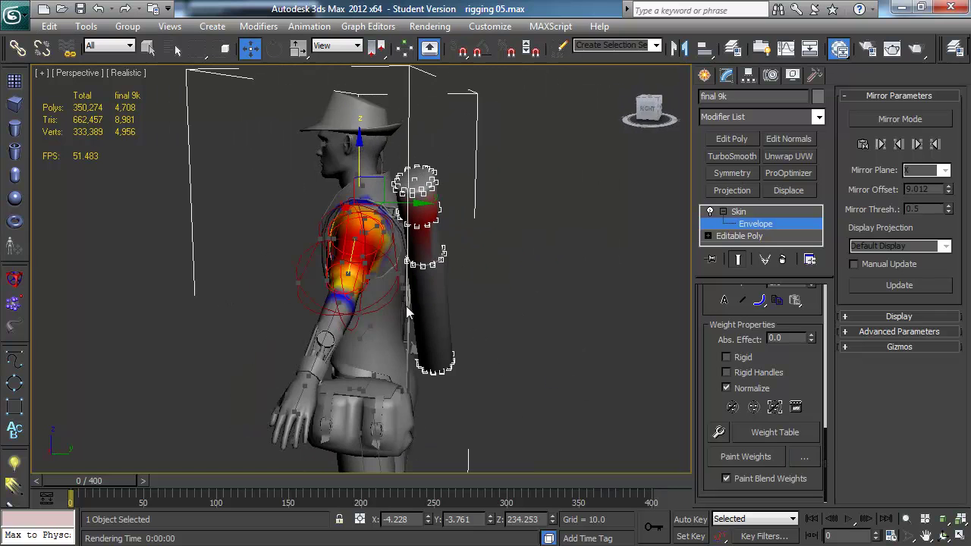
{"action": "left_click", "coordinate": [770, 434]}
Move and enlarge the Skin Weight Table so that it sits beside the character
{"action": "left_click_drag", "start_coordinate": [336, 290], "coordinate": [376, 99]}
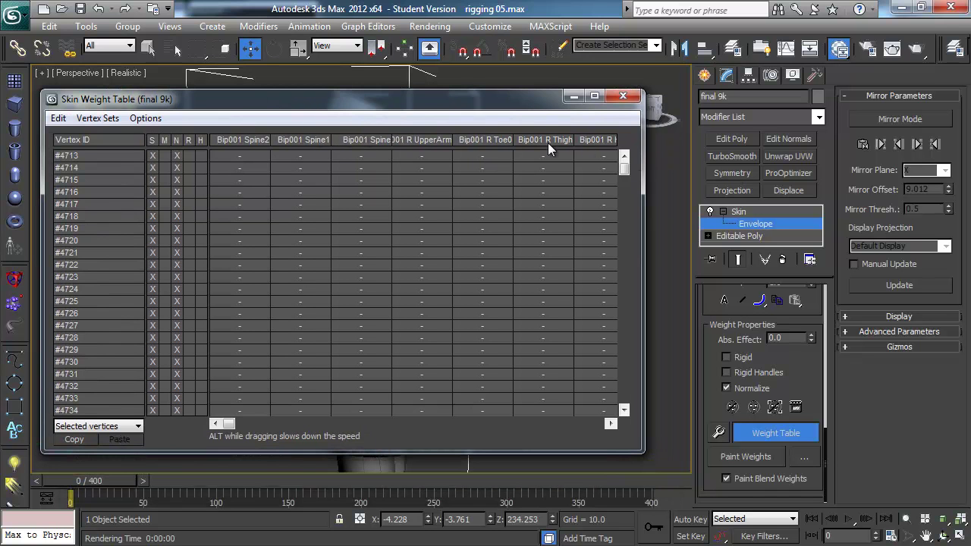
{"action": "left_click_drag", "start_coordinate": [525, 99], "coordinate": [696, 98]}
{"action": "left_click_drag", "start_coordinate": [816, 166], "coordinate": [743, 166]}
{"action": "left_click_drag", "start_coordinate": [634, 105], "coordinate": [815, 91]}
{"action": "middle_click_drag", "start_coordinate": [367, 297], "coordinate": [225, 294]}
{"action": "left_click_drag", "start_coordinate": [540, 97], "coordinate": [547, 96]}
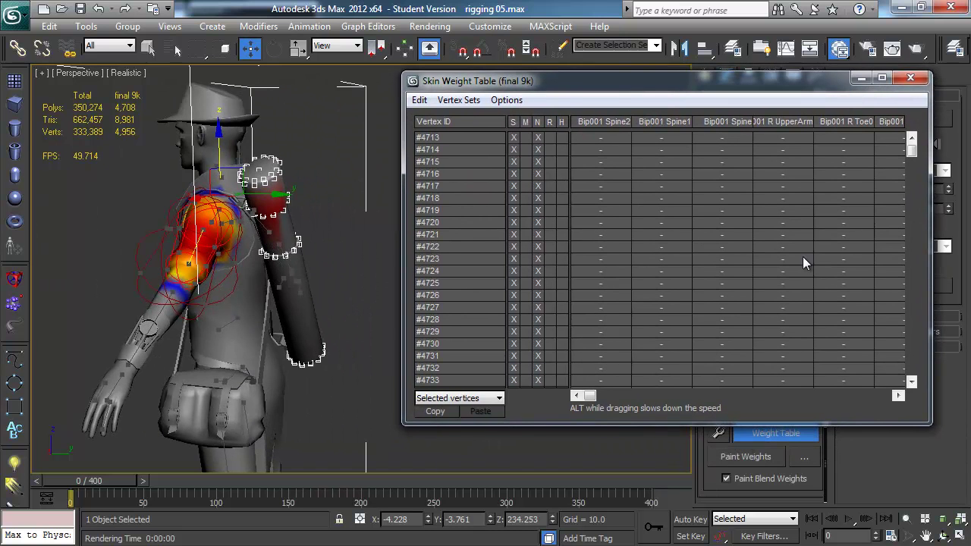
{"action": "left_click_drag", "start_coordinate": [927, 419], "coordinate": [954, 520]}
{"action": "left_click_drag", "start_coordinate": [713, 92], "coordinate": [698, 46]}
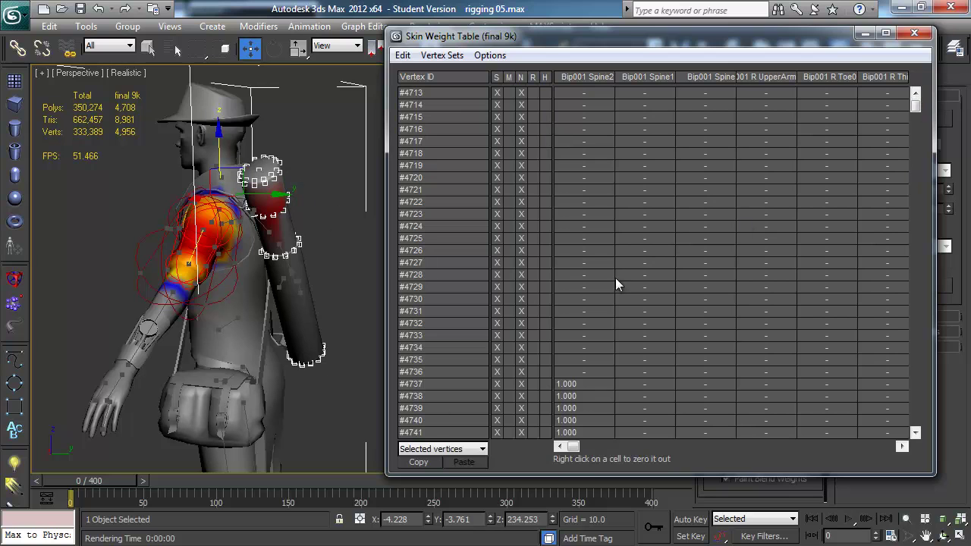
Show only the selected vertices in the weight table and examine the tube's bone weights, including vertex #4757
{"action": "left_click", "coordinate": [438, 451]}
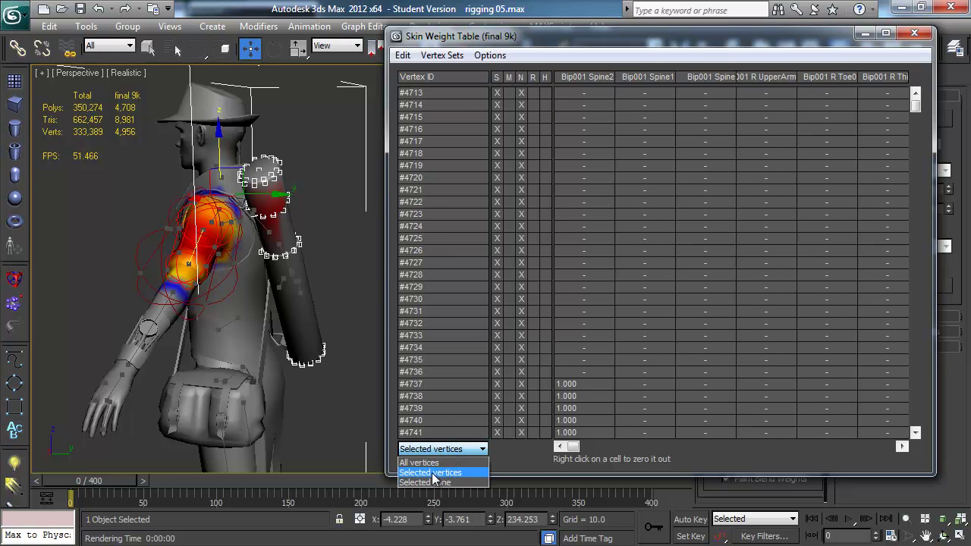
{"action": "left_click", "coordinate": [433, 473]}
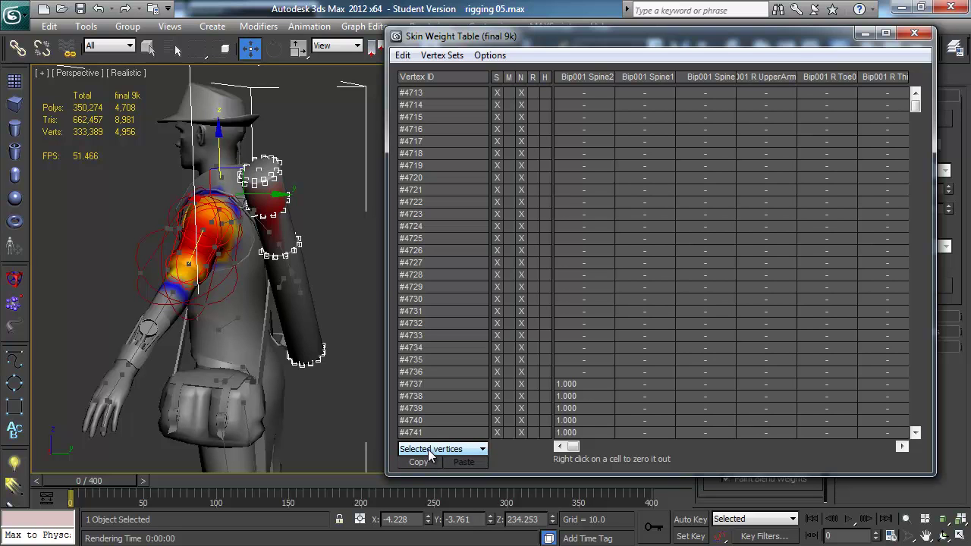
{"action": "left_click_drag", "start_coordinate": [915, 105], "coordinate": [918, 266]}
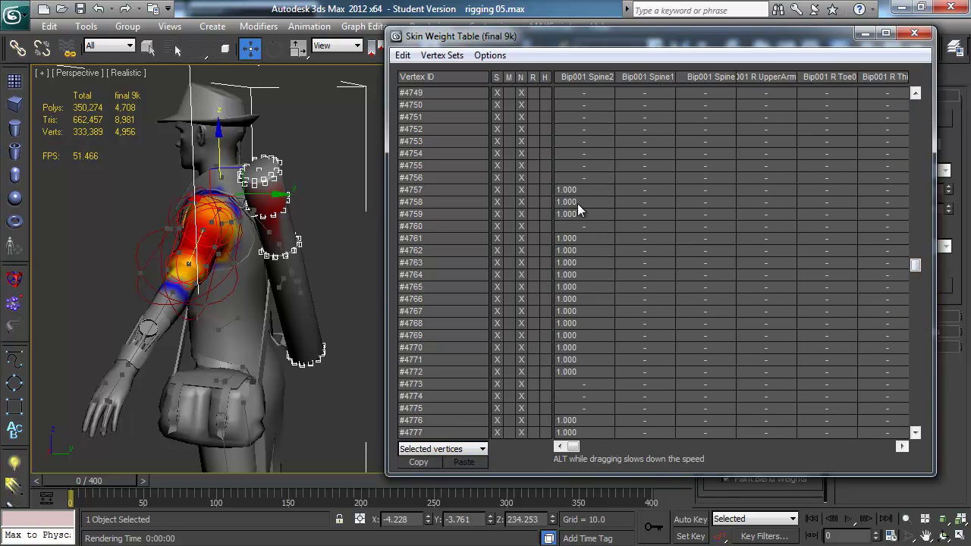
{"action": "left_click", "coordinate": [431, 189]}
{"action": "middle_click_drag", "start_coordinate": [371, 199], "coordinate": [330, 209], "text": "alt"}
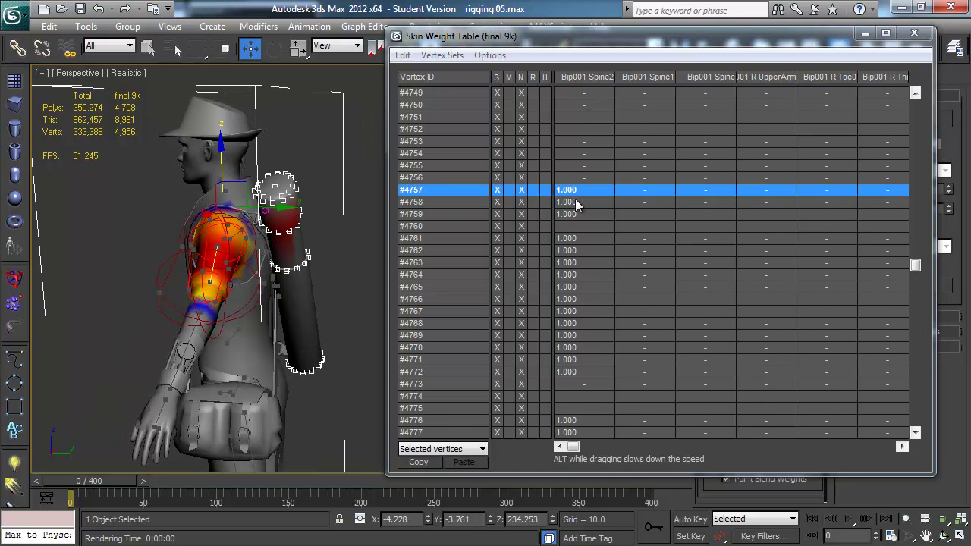
{"action": "middle_click_drag", "start_coordinate": [296, 252], "coordinate": [386, 246], "text": "alt"}
Select single vertices on the vest and then the upper tube vertices to compare their weights in the table
{"action": "left_click", "coordinate": [244, 284]}
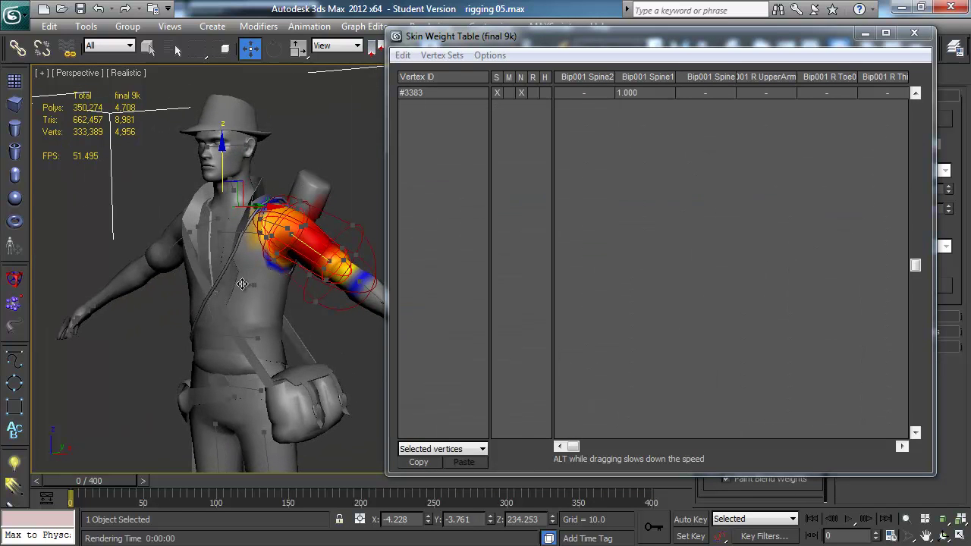
{"action": "left_click", "coordinate": [243, 231]}
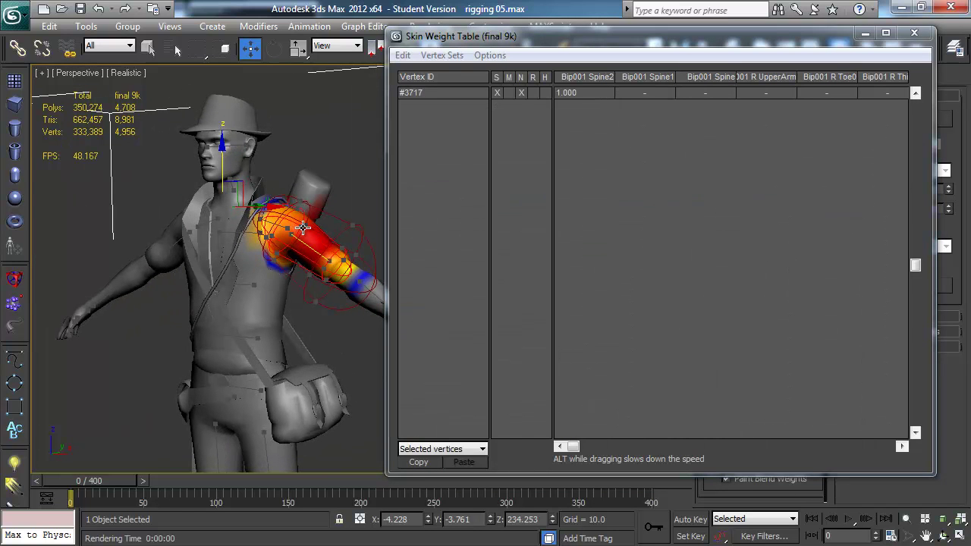
{"action": "mouse_move", "coordinate": [315, 212]}
{"action": "left_mouse_down"}
{"action": "mouse_move", "coordinate": [308, 176]}
{"action": "mouse_move", "coordinate": [328, 203]}
{"action": "left_mouse_up"}
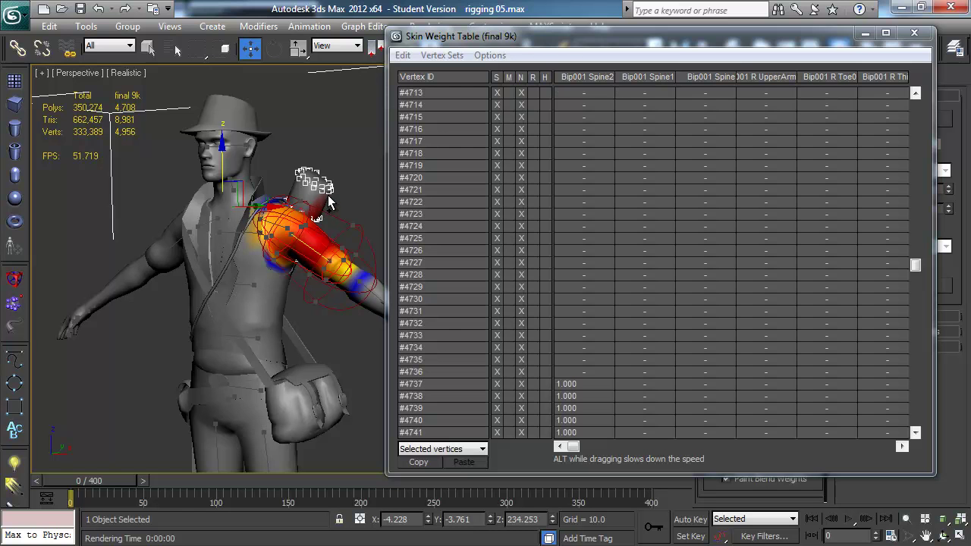
Examine the Bip001 Spine2 influence and the weights of tube vertices #4730 and #4737 from behind the character
{"action": "middle_click_drag", "start_coordinate": [329, 203], "coordinate": [480, 236], "text": "alt"}
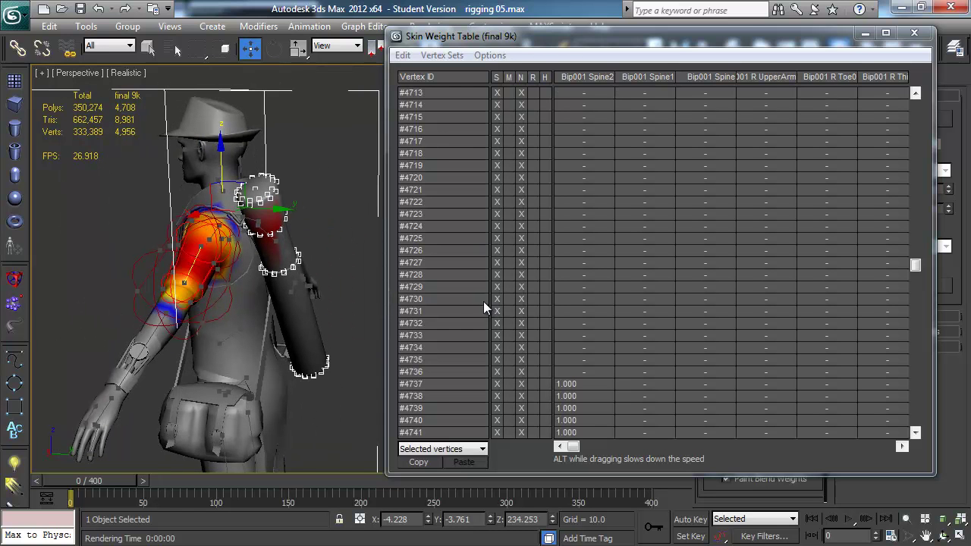
{"action": "left_click", "coordinate": [452, 299]}
{"action": "left_click", "coordinate": [587, 77]}
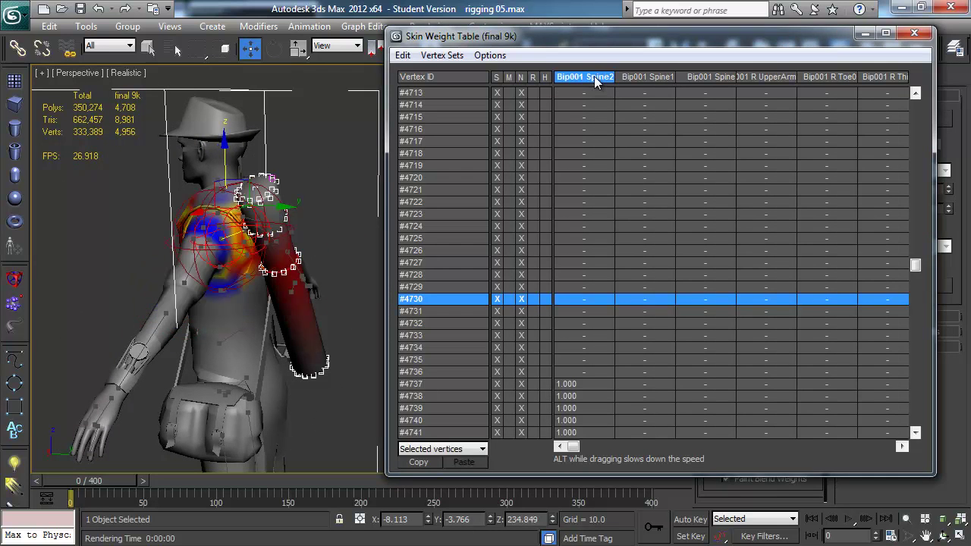
{"action": "middle_click_drag", "start_coordinate": [273, 318], "coordinate": [512, 211], "text": "alt"}
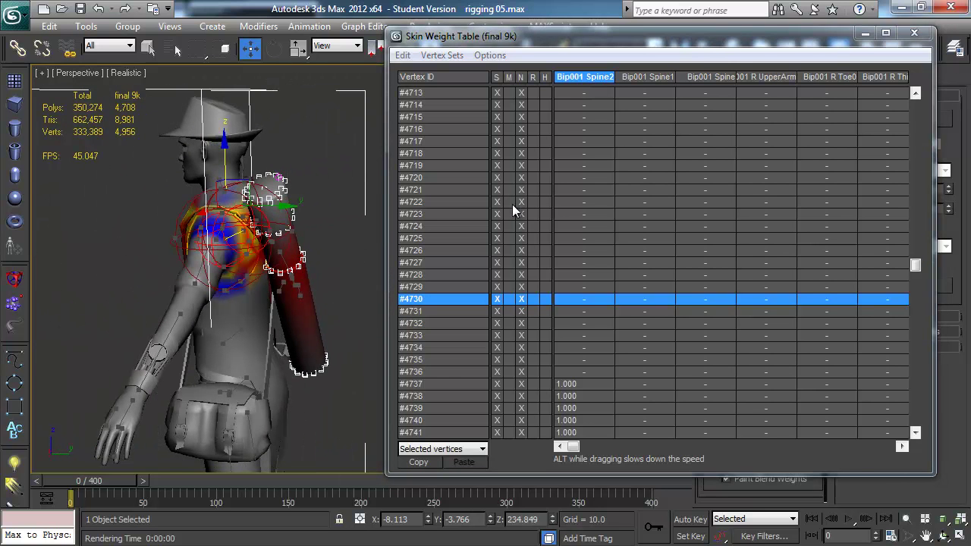
{"action": "left_click", "coordinate": [442, 385]}
{"action": "middle_click_drag", "start_coordinate": [241, 229], "coordinate": [219, 245], "text": "alt"}
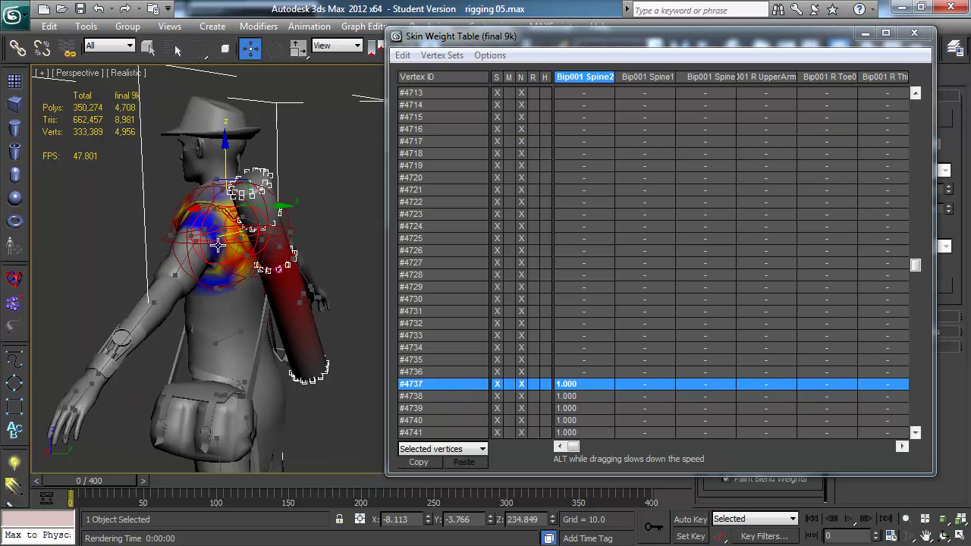
{"action": "middle_click_drag", "start_coordinate": [247, 290], "coordinate": [215, 268]}
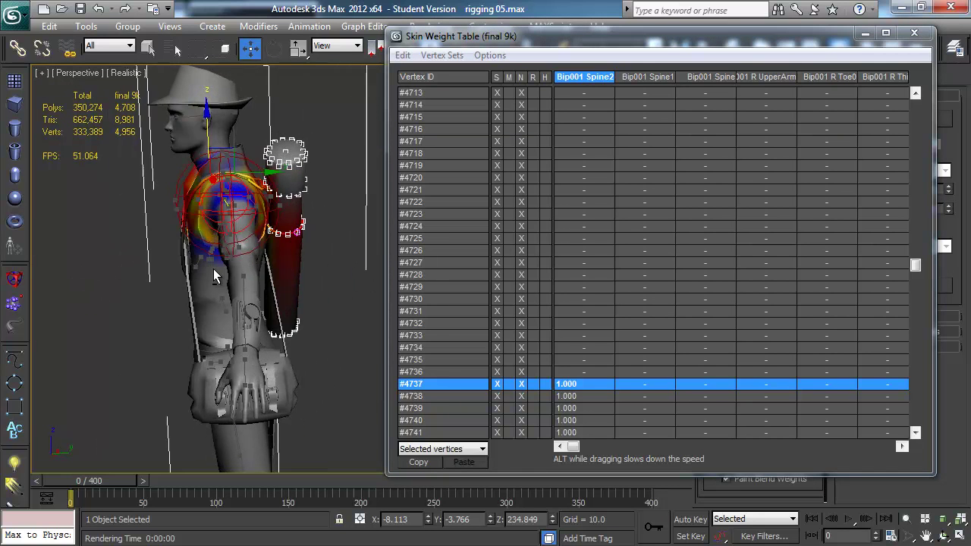
Show the Bip001 Spine1 influence on the torso and compare it with the tube from the front and side
{"action": "left_click", "coordinate": [645, 77]}
{"action": "middle_click_drag", "start_coordinate": [297, 265], "coordinate": [334, 257], "text": "alt"}
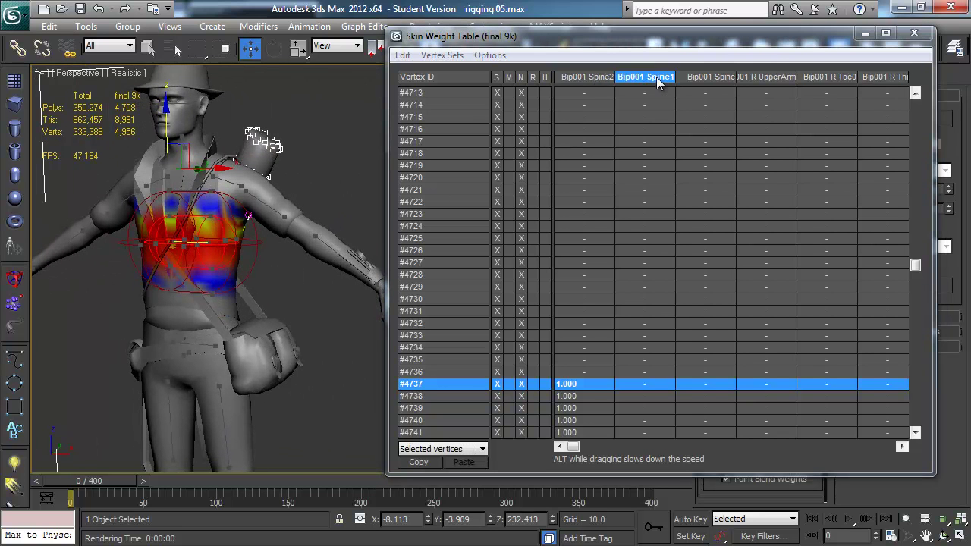
{"action": "middle_click_drag", "start_coordinate": [276, 216], "coordinate": [117, 248], "text": "alt"}
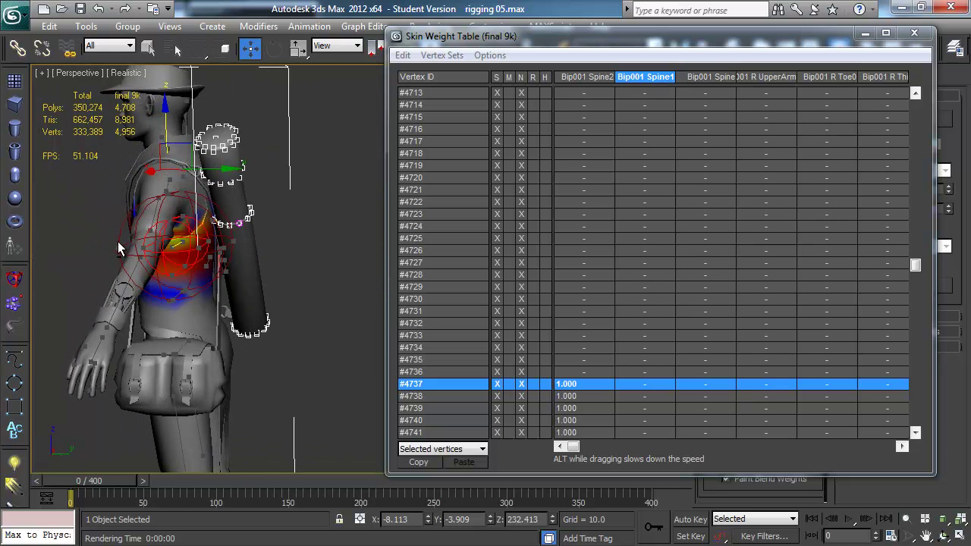
Locate the first and last listed tube vertices, #4713 and #4810, on the model through the weight table
{"action": "left_click", "coordinate": [919, 260]}
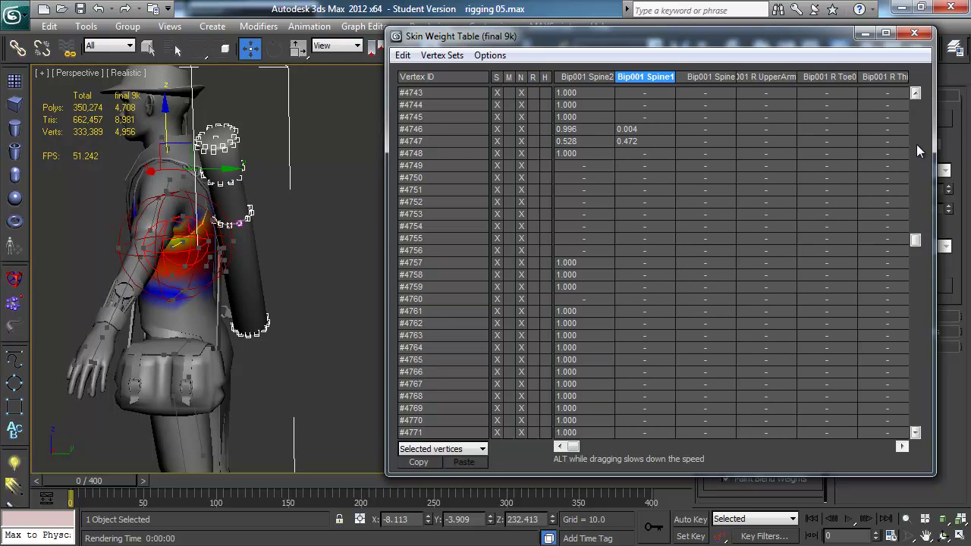
{"action": "scroll", "coordinate": [653, 258], "scroll_direction": "up", "scroll_amount": 10}
{"action": "left_click", "coordinate": [454, 94]}
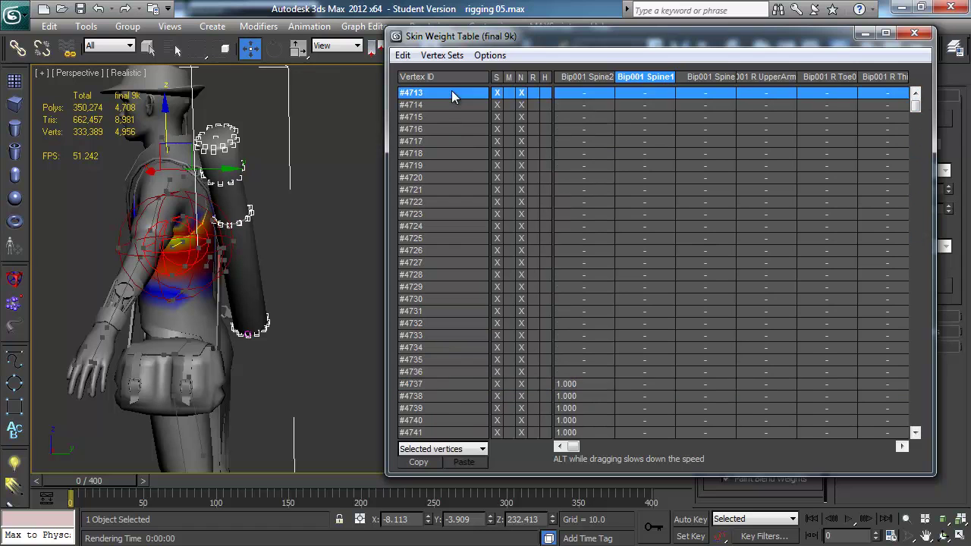
{"action": "left_click_drag", "start_coordinate": [915, 106], "coordinate": [916, 428]}
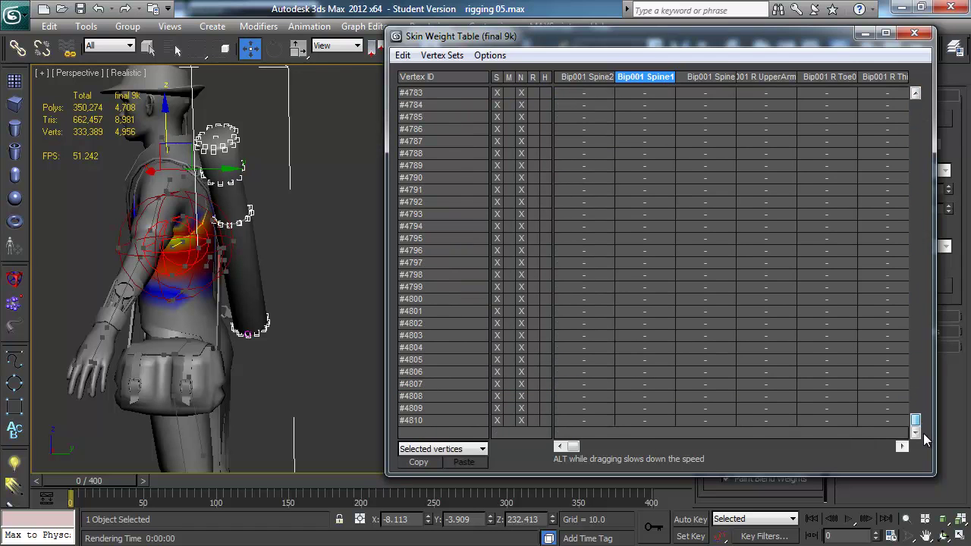
{"action": "left_click", "coordinate": [423, 422]}
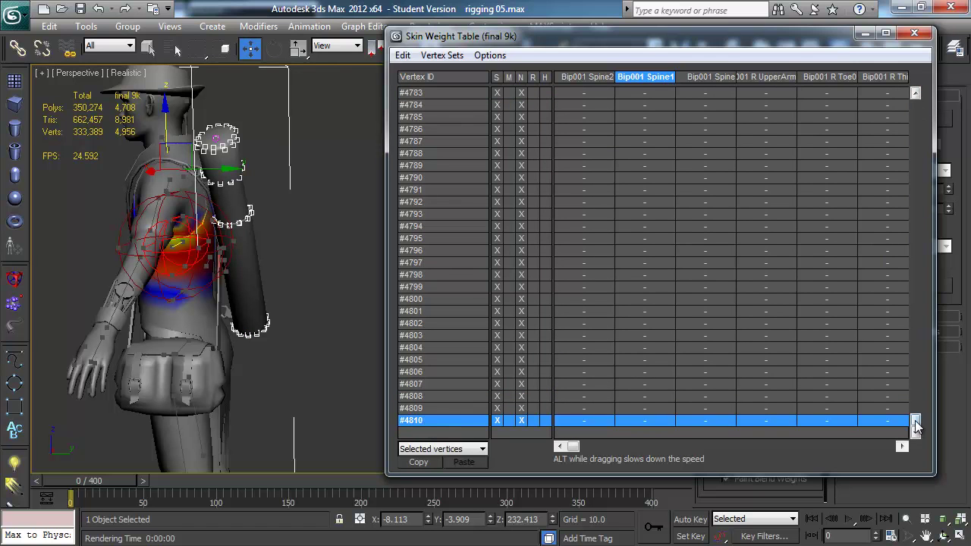
Highlight all tube vertex rows from #4713 through #4810 in the weight table
{"action": "left_click_drag", "start_coordinate": [916, 427], "coordinate": [916, 110]}
{"action": "left_click", "coordinate": [436, 93]}
{"action": "left_click_drag", "start_coordinate": [436, 92], "coordinate": [430, 523]}
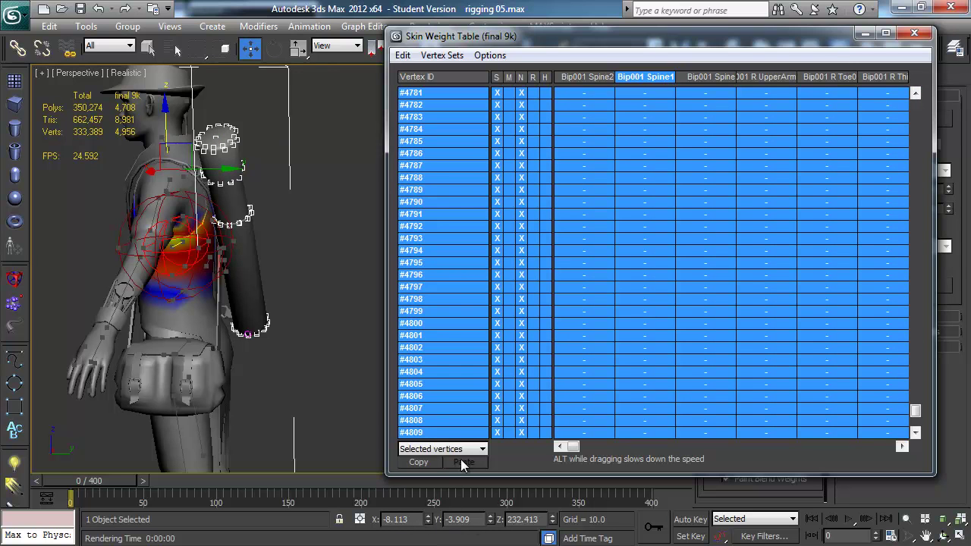
{"action": "left_click_drag", "start_coordinate": [429, 439], "coordinate": [430, 436]}
{"action": "left_click_drag", "start_coordinate": [915, 410], "coordinate": [915, 433]}
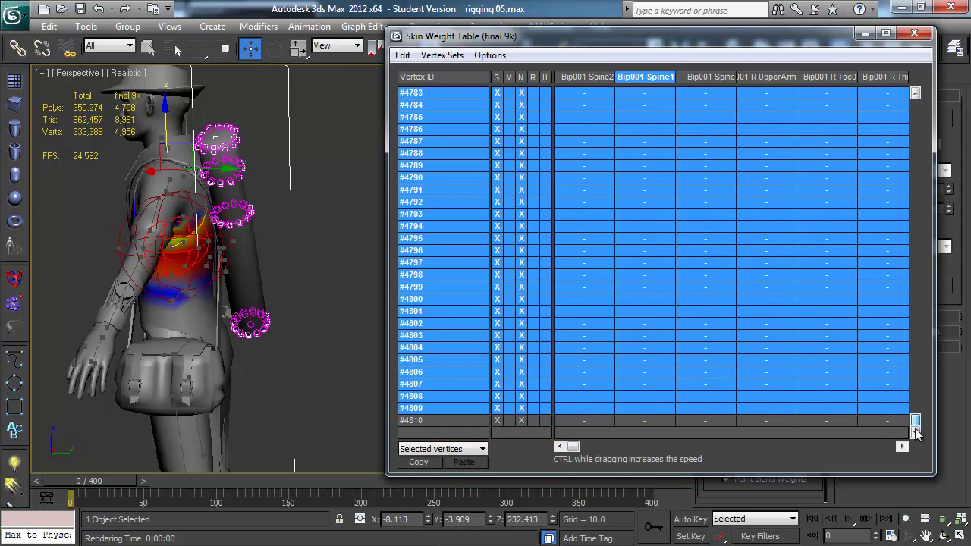
{"action": "left_click", "coordinate": [425, 420], "text": "shift"}
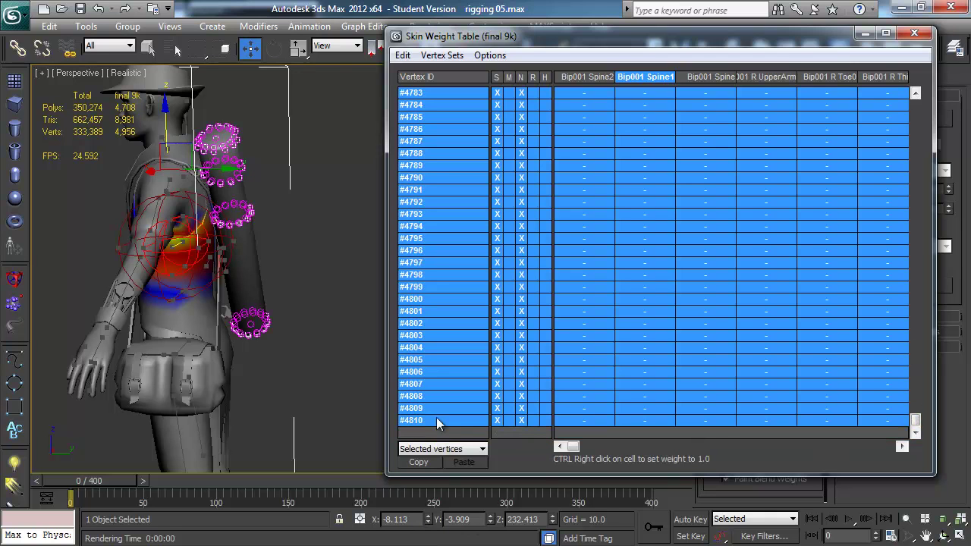
{"action": "left_click_drag", "start_coordinate": [916, 422], "coordinate": [919, 101]}
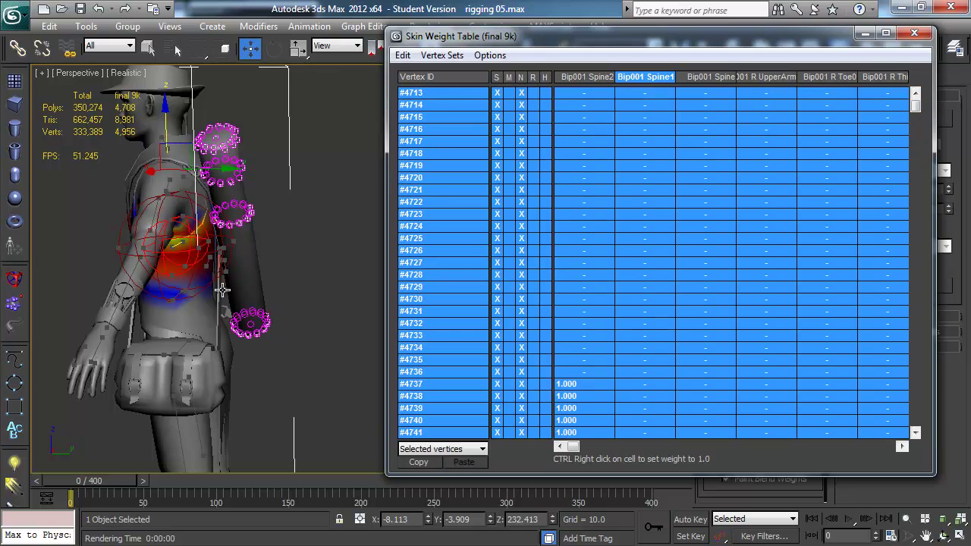
Set the Bip001 Spine1 weight to 1 for all highlighted tube vertices
{"action": "middle_click_drag", "start_coordinate": [228, 262], "coordinate": [289, 261], "text": "alt"}
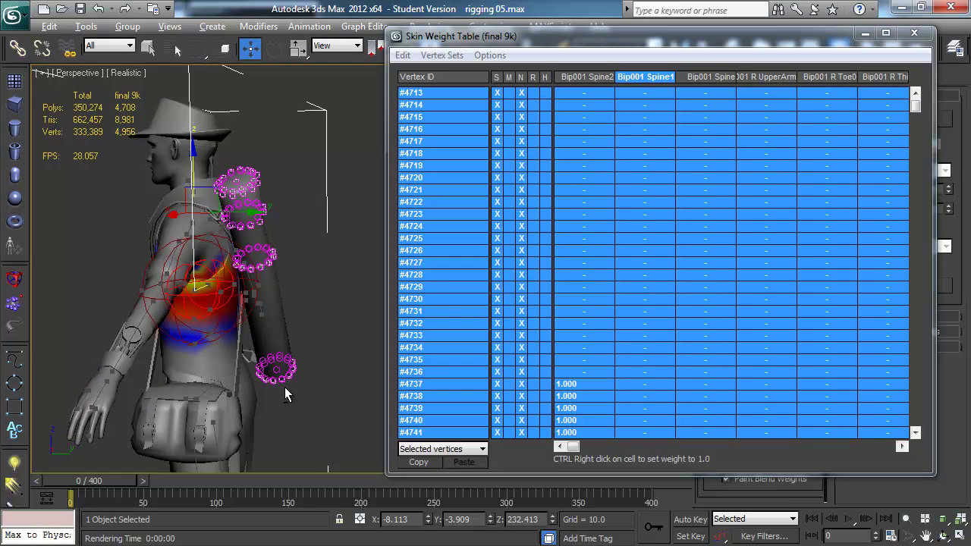
{"action": "middle_click_drag", "start_coordinate": [296, 393], "coordinate": [257, 318], "text": "alt"}
{"action": "middle_click_drag", "start_coordinate": [250, 215], "coordinate": [291, 282], "text": "alt"}
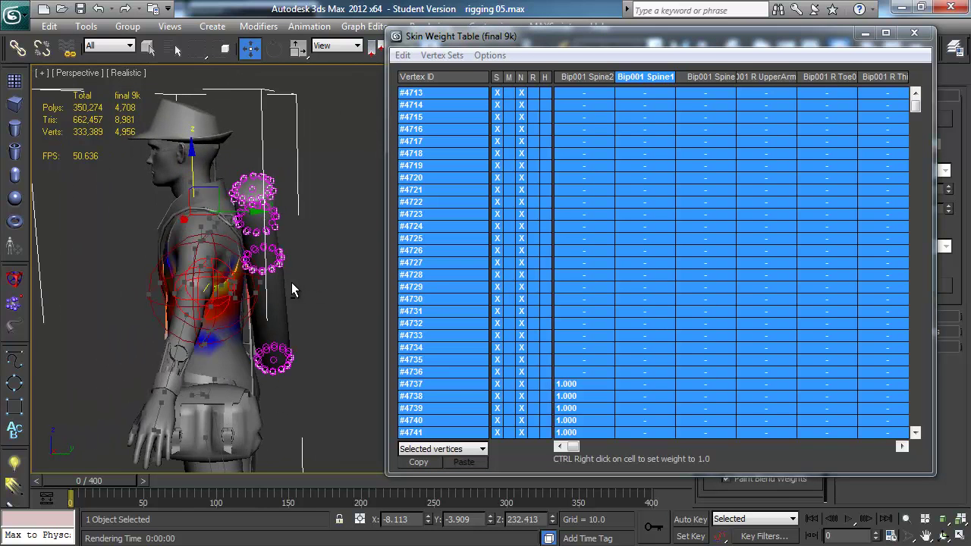
{"action": "left_click", "coordinate": [648, 93]}
{"action": "type", "text": "0.0"}
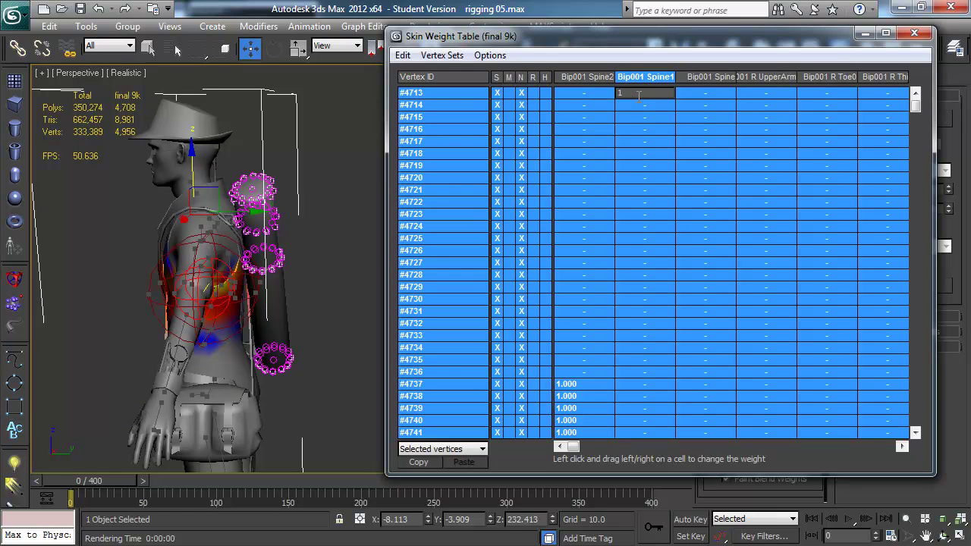
{"action": "key", "text": "Return"}
Scrub the animation to frame 230 and back to frame 160 to check how the tube follows the torso
{"action": "middle_click_drag", "start_coordinate": [186, 286], "coordinate": [223, 313], "text": "alt"}
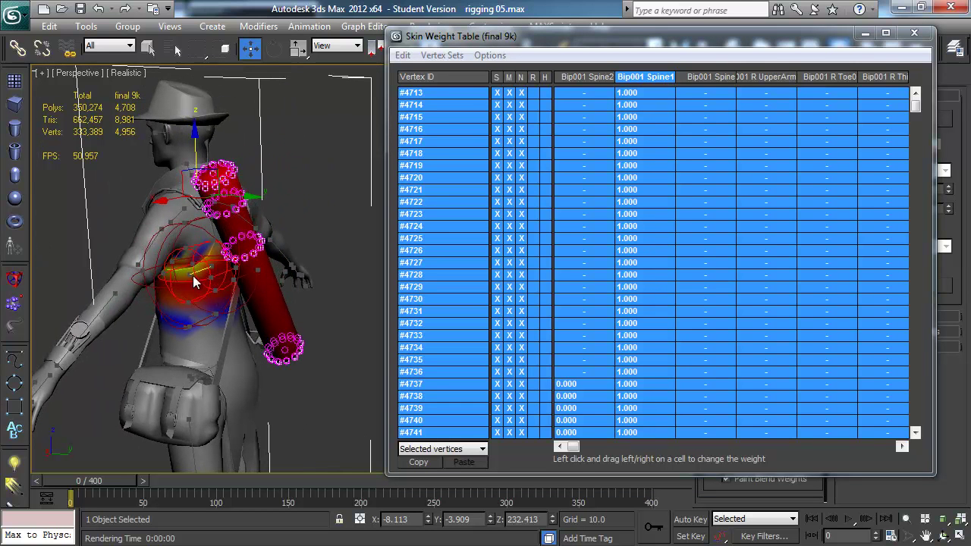
{"action": "middle_click_drag", "start_coordinate": [221, 203], "coordinate": [233, 203], "text": "alt"}
{"action": "left_click_drag", "start_coordinate": [117, 477], "coordinate": [419, 481]}
{"action": "middle_click_drag", "start_coordinate": [226, 323], "coordinate": [205, 239], "text": "alt"}
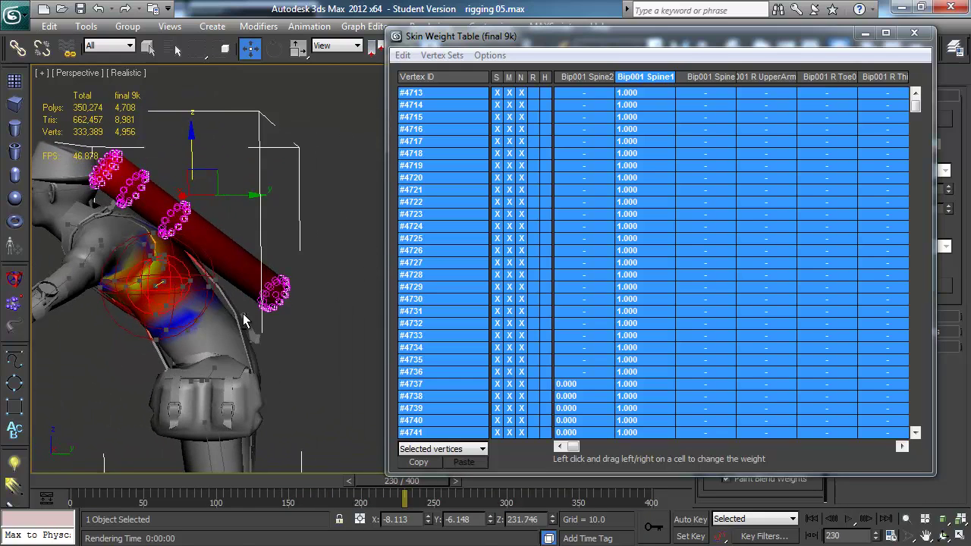
{"action": "left_click_drag", "start_coordinate": [382, 483], "coordinate": [283, 479]}
{"action": "mouse_move", "coordinate": [250, 313]}
{"action": "middle_mouse_down", "text": "alt"}
{"action": "mouse_move", "coordinate": [243, 311]}
{"action": "mouse_move", "coordinate": [273, 307]}
{"action": "mouse_move", "coordinate": [223, 301]}
{"action": "mouse_move", "coordinate": [234, 314]}
{"action": "middle_mouse_up", "text": "alt"}
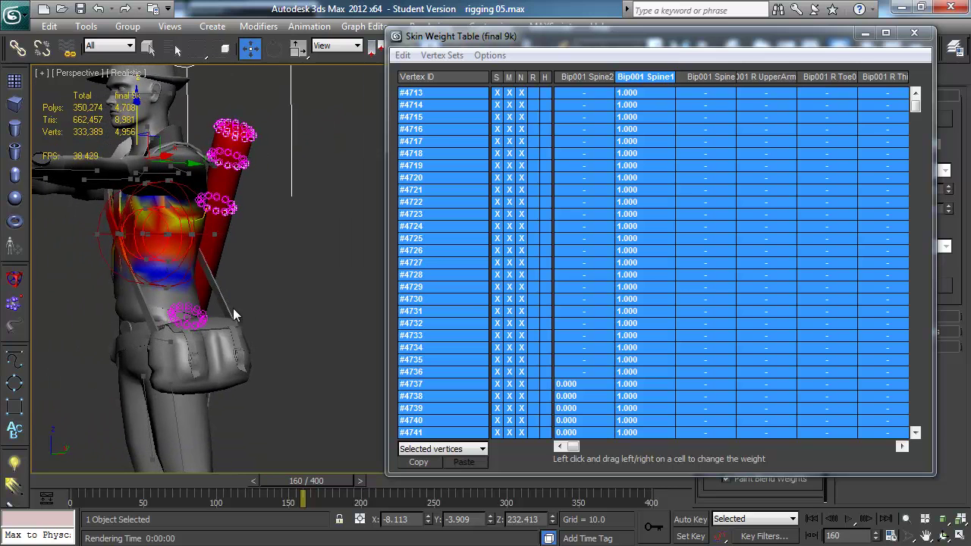
Close the Skin Weight Table and show the neck close up from the front with edged faces
{"action": "left_click", "coordinate": [914, 33]}
{"action": "middle_click_drag", "start_coordinate": [331, 310], "coordinate": [397, 315], "text": "alt"}
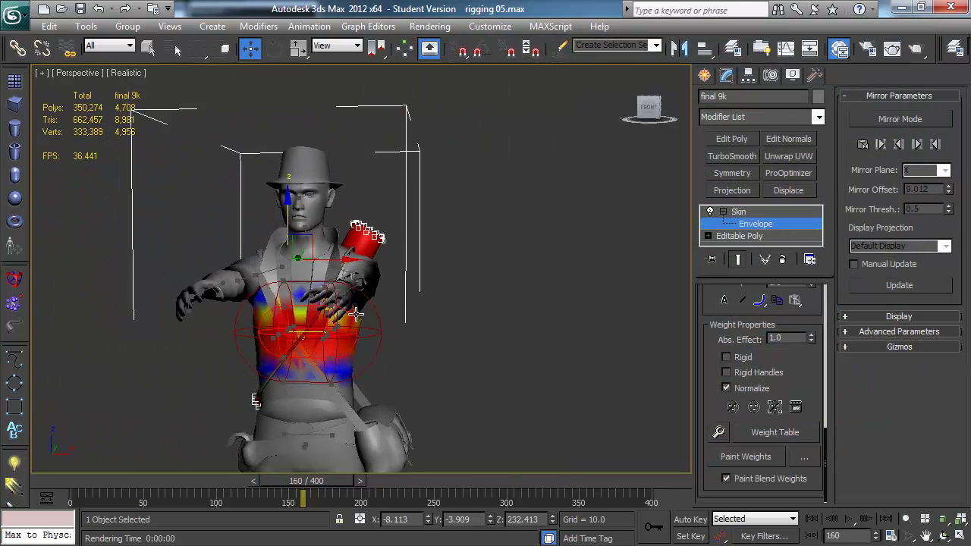
{"action": "scroll", "coordinate": [396, 315], "scroll_direction": "up", "scroll_amount": 5}
{"action": "middle_click_drag", "start_coordinate": [308, 357], "coordinate": [344, 346]}
{"action": "key", "text": "F4"}
{"action": "scroll", "coordinate": [345, 346], "scroll_direction": "up", "scroll_amount": 3}
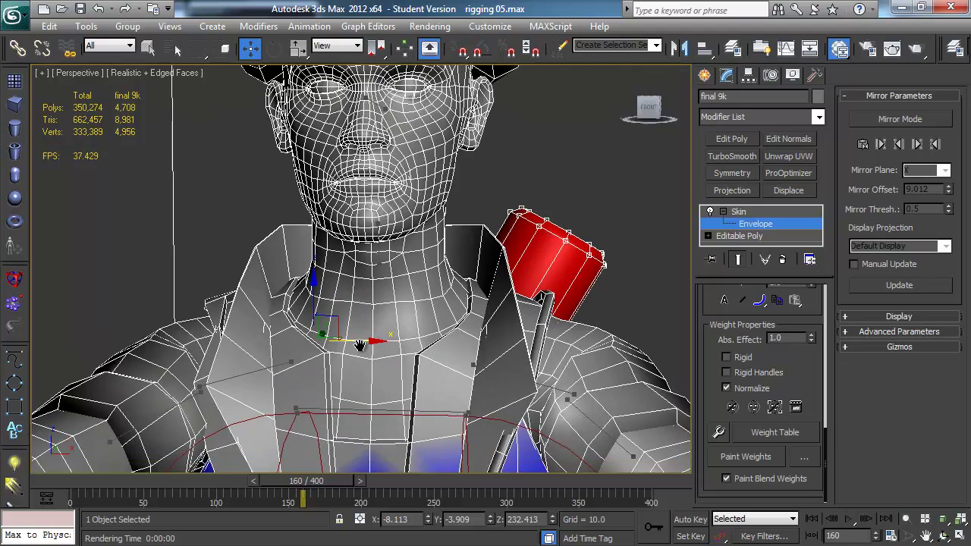
Scrub the animation past frame 205 and settle on frame 198 to inspect the neck deformation with the head turned
{"action": "left_click_drag", "start_coordinate": [325, 481], "coordinate": [389, 479]}
{"action": "key", "text": "w"}
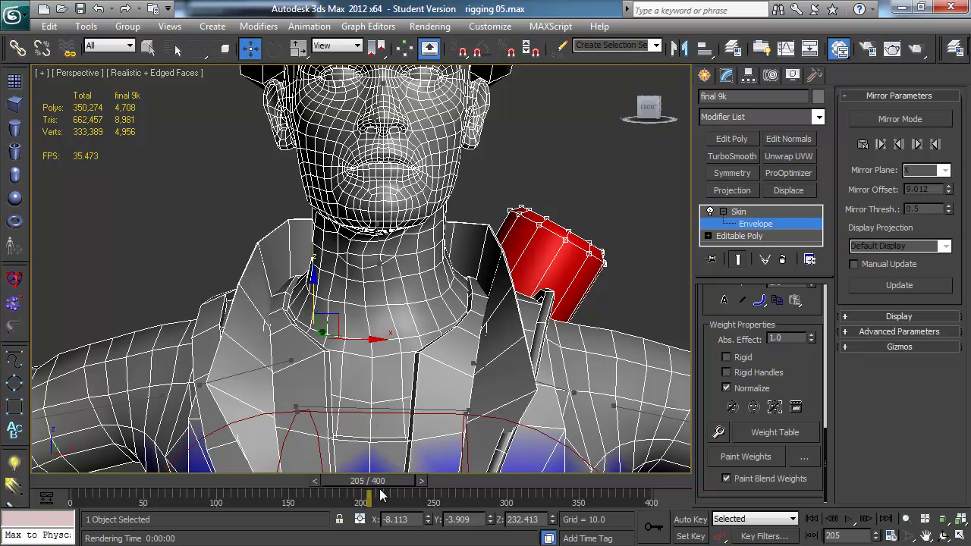
{"action": "left_click_drag", "start_coordinate": [373, 480], "coordinate": [369, 479]}
{"action": "left_click_drag", "start_coordinate": [370, 484], "coordinate": [360, 480]}
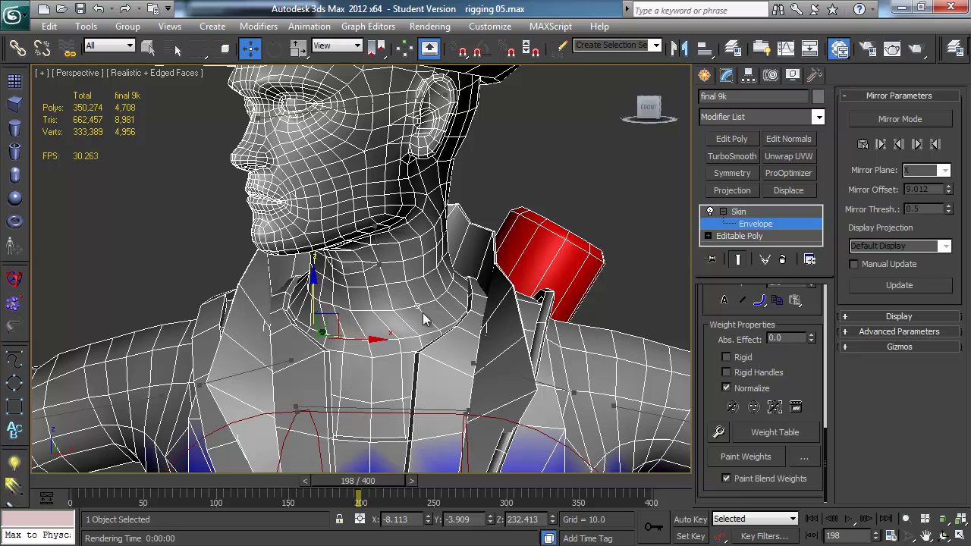
Select the full loop of vertices around the base of the neck
{"action": "left_click_drag", "start_coordinate": [417, 306], "coordinate": [392, 313]}
{"action": "left_click_drag", "start_coordinate": [812, 359], "coordinate": [813, 519]}
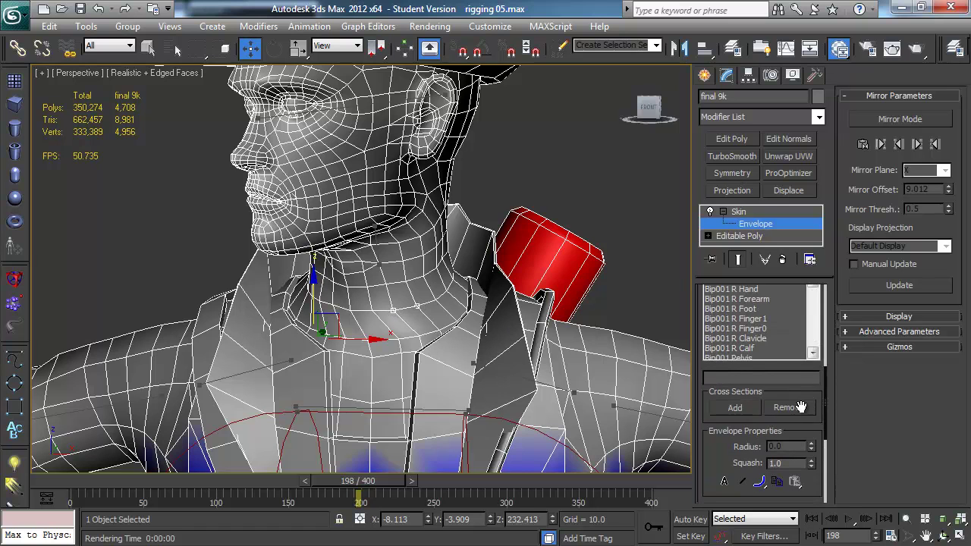
{"action": "scroll", "coordinate": [798, 370], "scroll_direction": "up", "scroll_amount": 5}
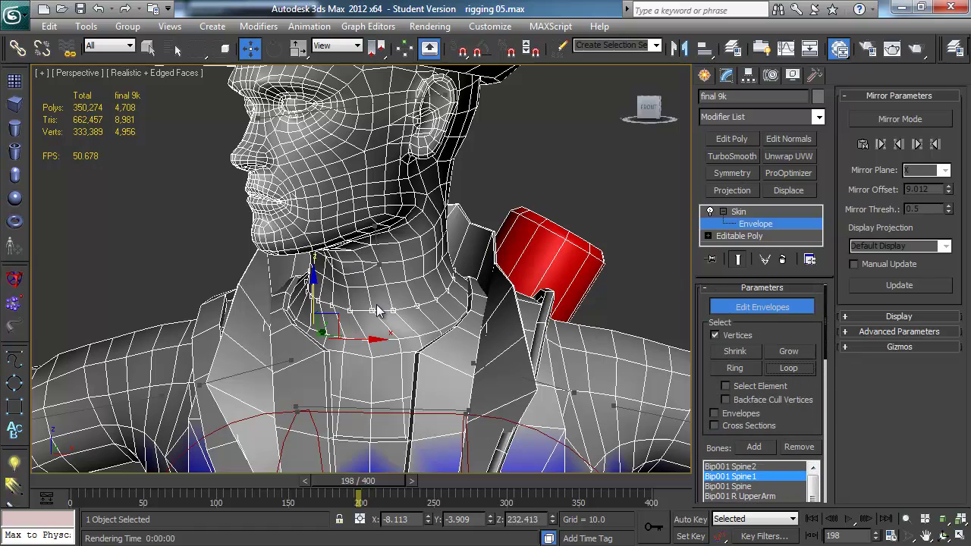
{"action": "scroll", "coordinate": [796, 424], "scroll_direction": "down", "scroll_amount": 5}
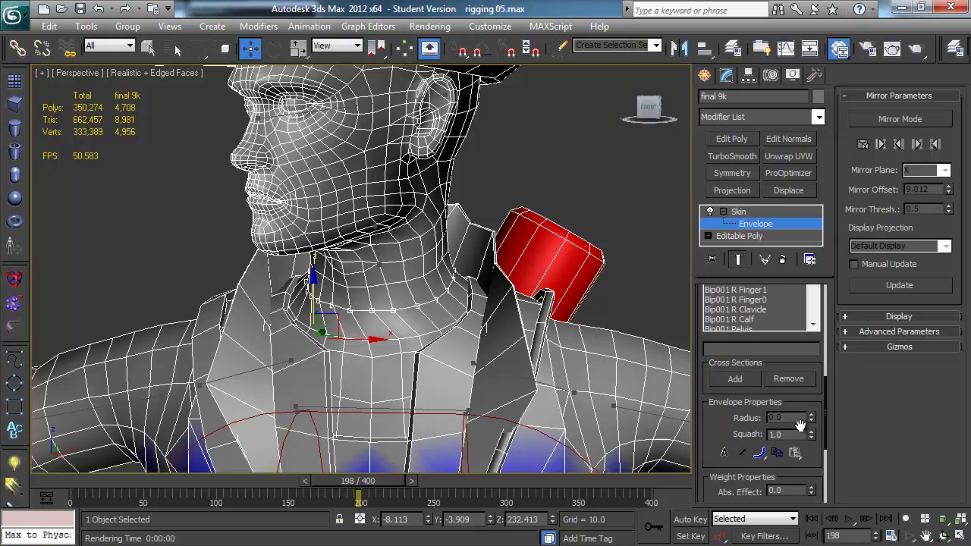
{"action": "scroll", "coordinate": [805, 403], "scroll_direction": "down", "scroll_amount": 5}
Open the Skin Weight Table for the neck loop vertices and place it beside the neck
{"action": "left_click", "coordinate": [772, 471]}
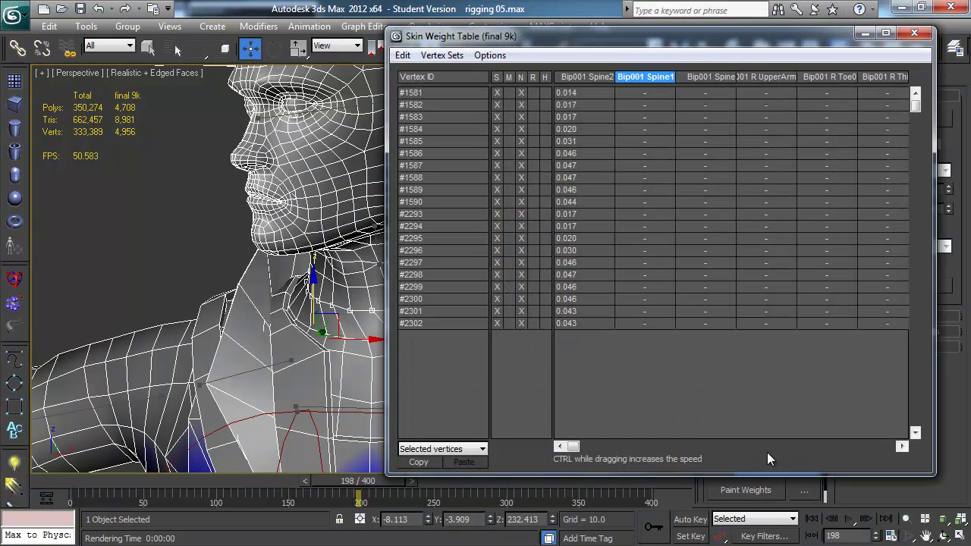
{"action": "left_click_drag", "start_coordinate": [636, 42], "coordinate": [715, 53]}
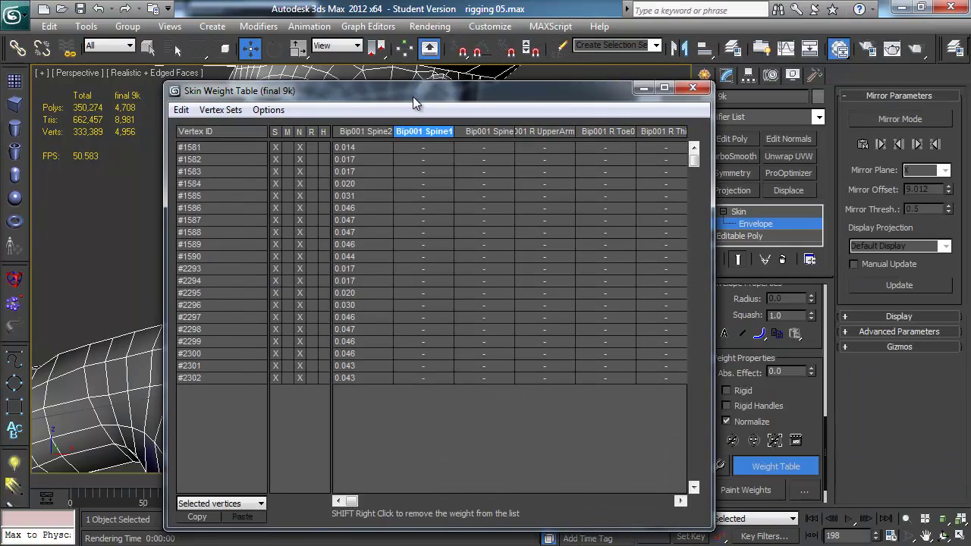
{"action": "left_click_drag", "start_coordinate": [413, 96], "coordinate": [766, 62]}
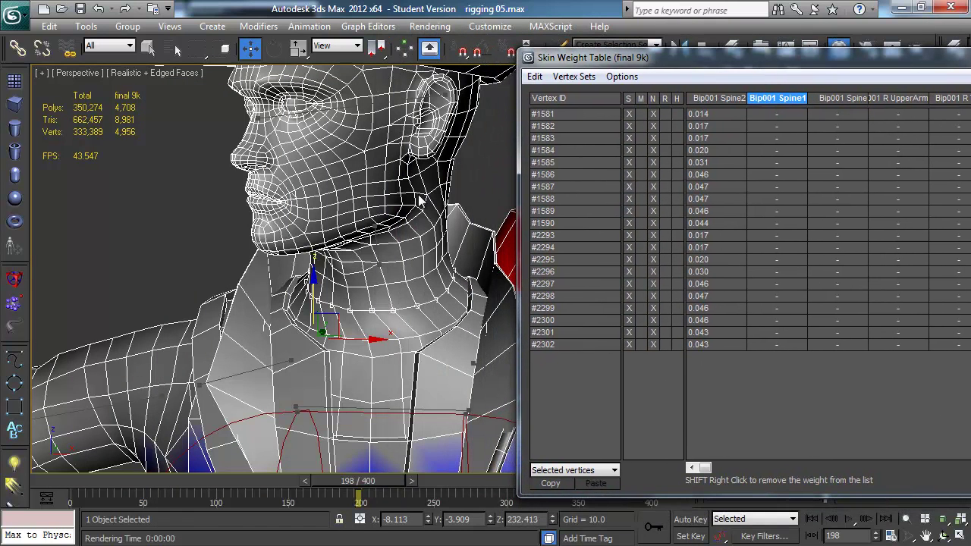
Examine the neck loop's Bip001 Spine2 and Bip001 R Clavicle weights and their influence on the model
{"action": "left_click", "coordinate": [730, 97]}
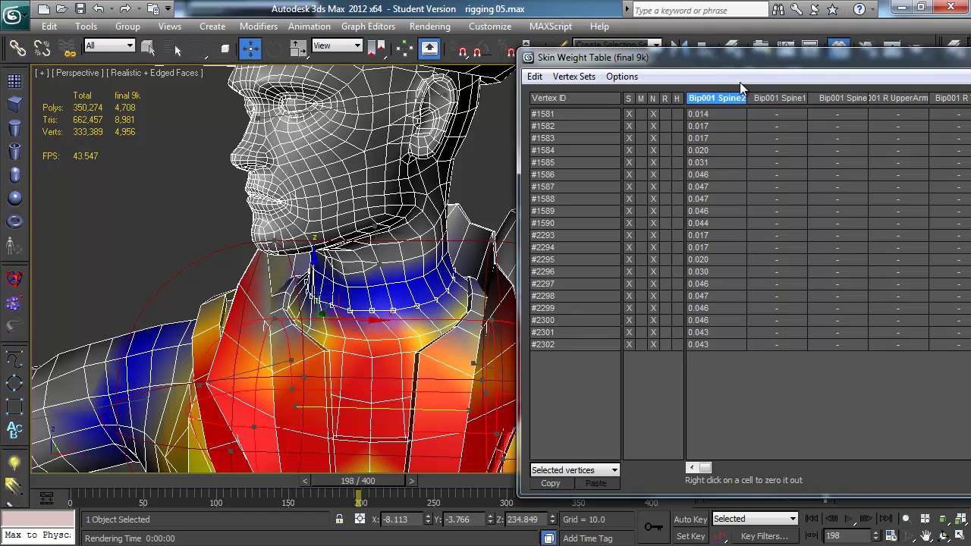
{"action": "left_click_drag", "start_coordinate": [742, 57], "coordinate": [613, 51]}
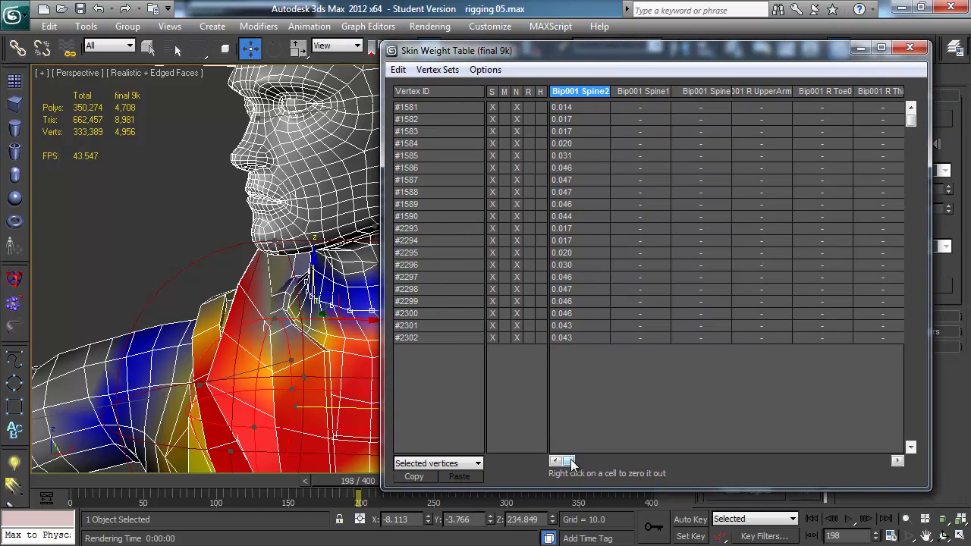
{"action": "left_click_drag", "start_coordinate": [569, 462], "coordinate": [681, 463]}
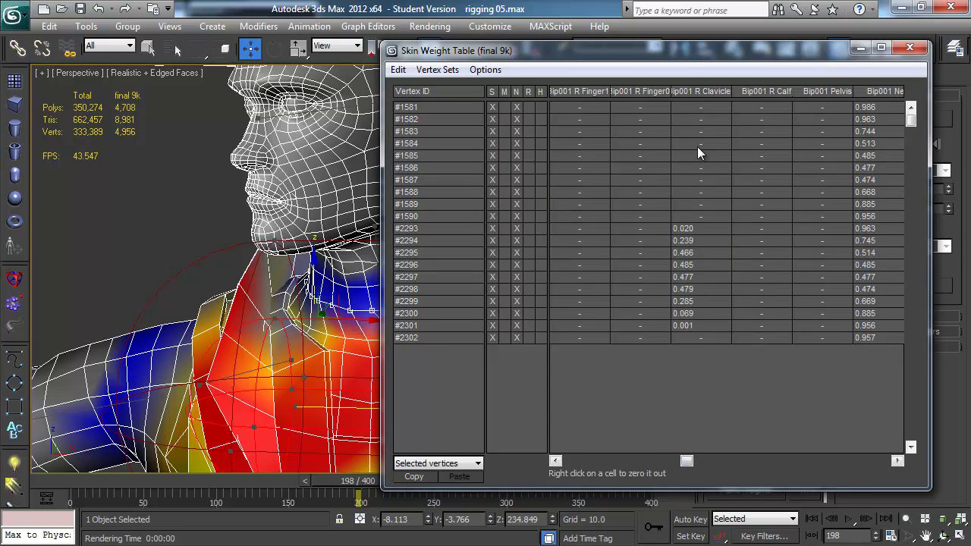
{"action": "left_click", "coordinate": [699, 91]}
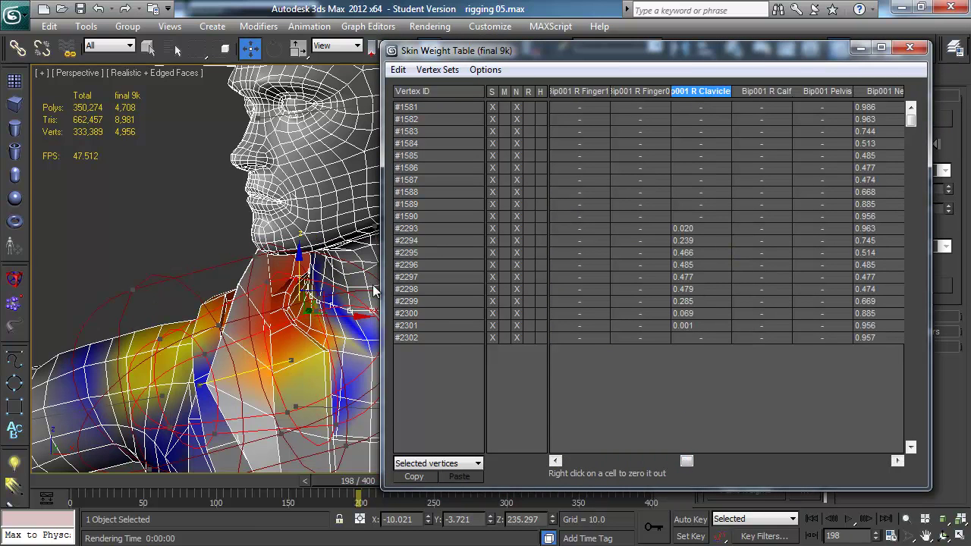
Show the neck loop's Bip001 Neck weights, move the weight table clear of the model and scrub to frame 183
{"action": "left_click", "coordinate": [880, 89]}
{"action": "left_click_drag", "start_coordinate": [689, 465], "coordinate": [718, 462]}
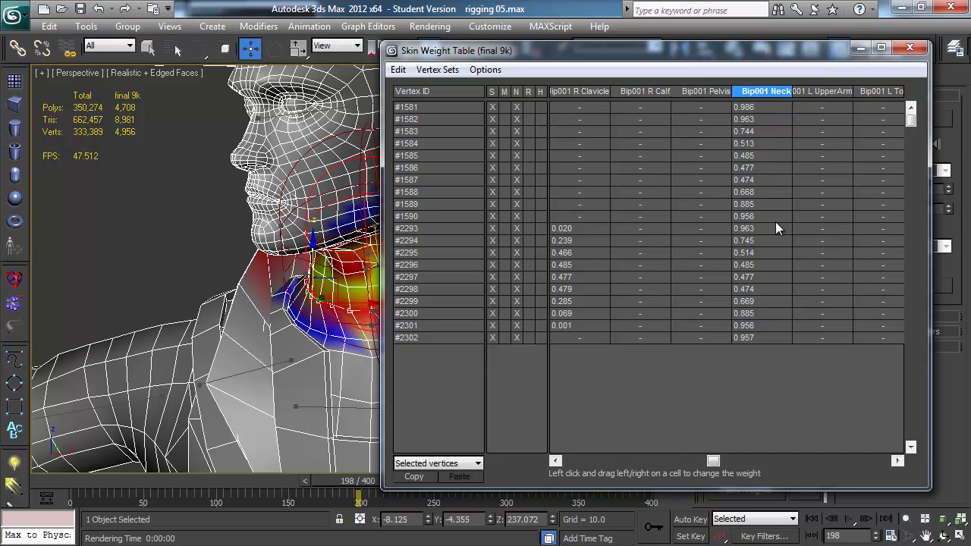
{"action": "left_click_drag", "start_coordinate": [662, 55], "coordinate": [782, 50]}
{"action": "middle_click_drag", "start_coordinate": [410, 317], "coordinate": [363, 311]}
{"action": "left_click_drag", "start_coordinate": [371, 483], "coordinate": [352, 474]}
{"action": "key", "text": "w"}
At frame 199, raise the Bip001 Spine2 weights of all neck loop vertices in the table to about 0.37–0.41
{"action": "left_click_drag", "start_coordinate": [834, 455], "coordinate": [683, 455]}
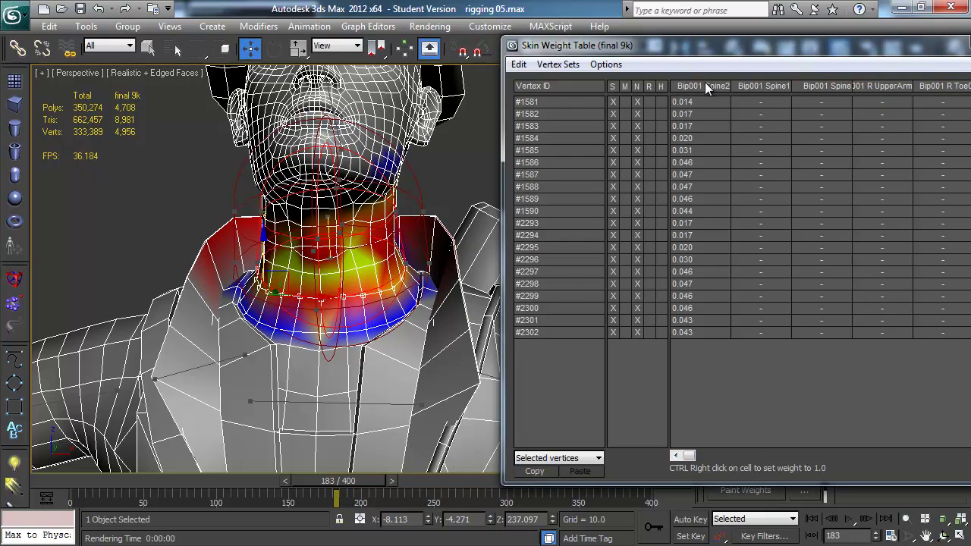
{"action": "left_click", "coordinate": [704, 84]}
{"action": "left_click_drag", "start_coordinate": [549, 109], "coordinate": [554, 334]}
{"action": "left_click_drag", "start_coordinate": [354, 477], "coordinate": [376, 486]}
{"action": "key", "text": "w"}
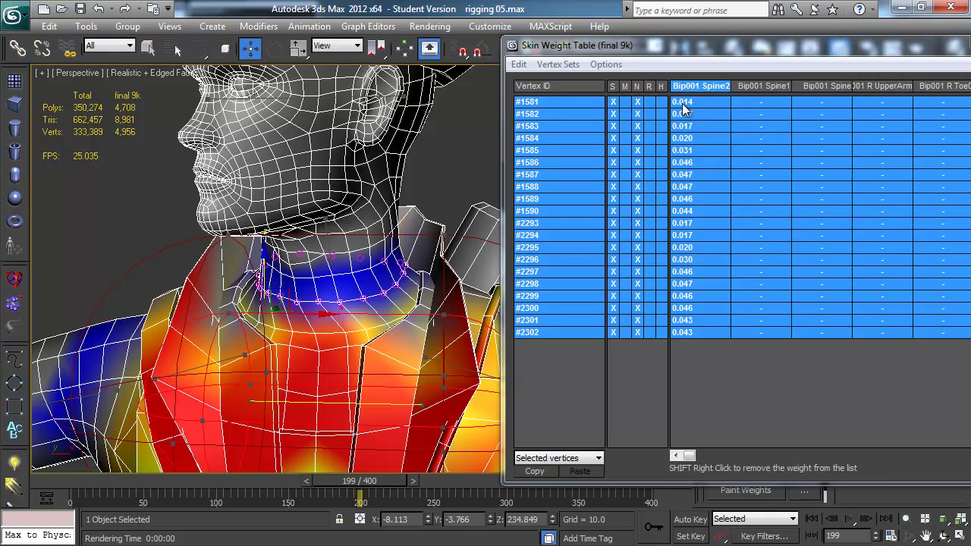
{"action": "left_click_drag", "start_coordinate": [687, 107], "coordinate": [732, 101]}
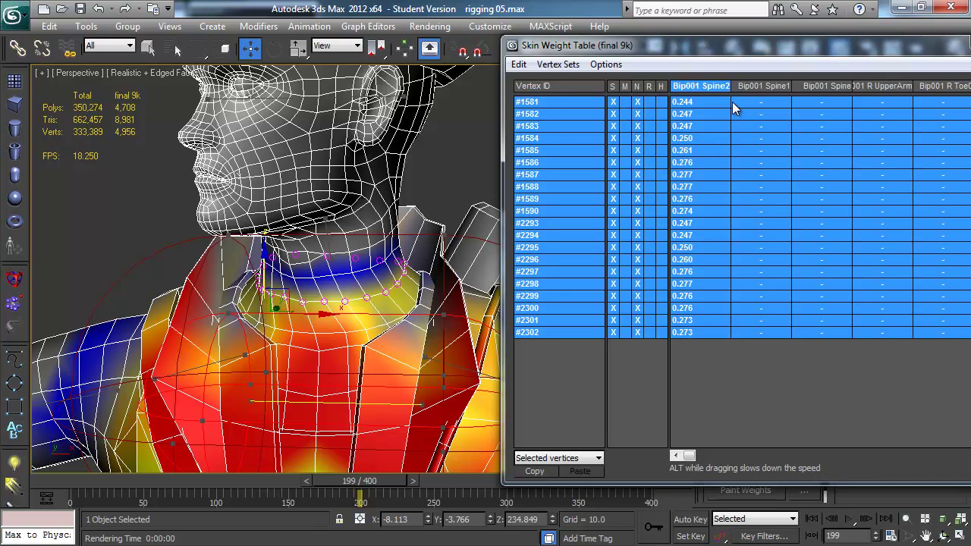
{"action": "left_click_drag", "start_coordinate": [733, 101], "coordinate": [764, 114]}
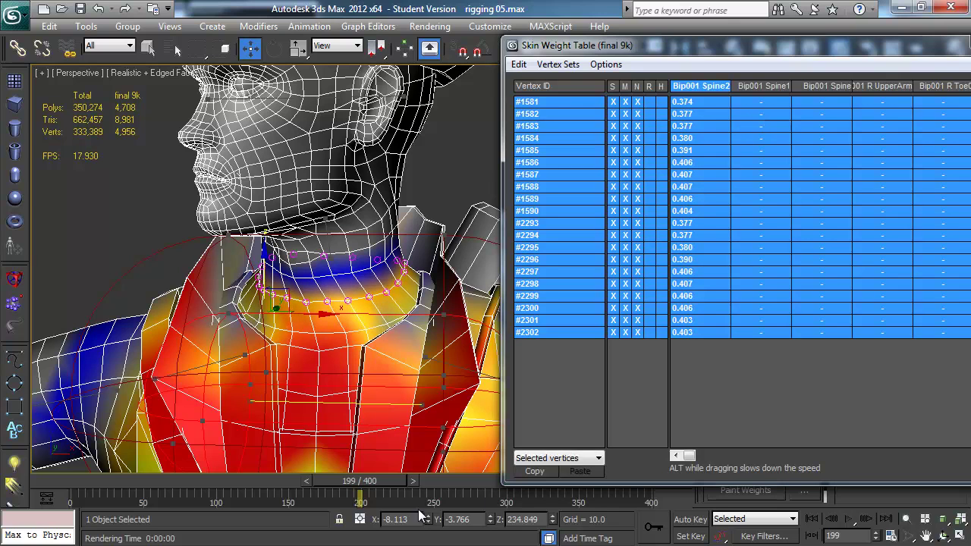
Scrub the animation from frame 199 to frame 219 to check the neck deformation as the head turns
{"action": "left_click_drag", "start_coordinate": [381, 479], "coordinate": [389, 460]}
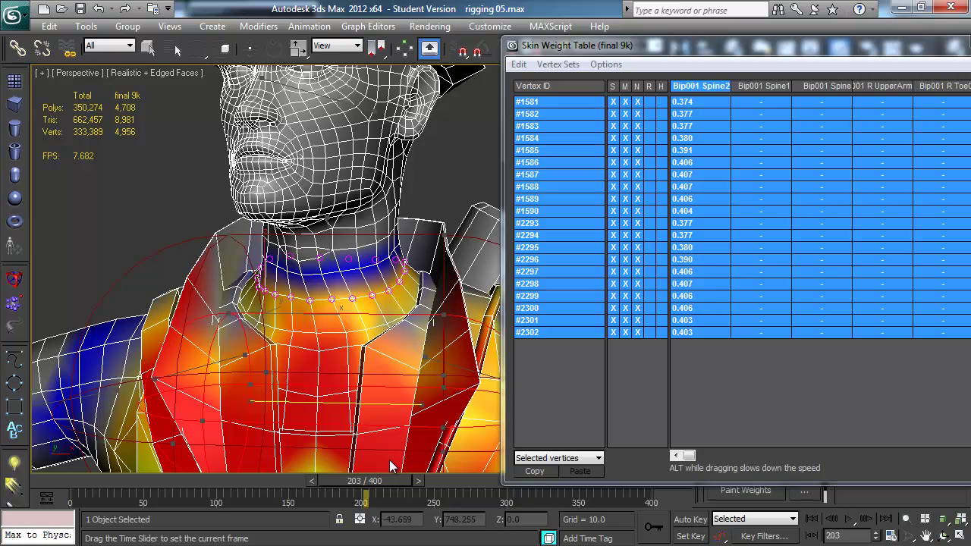
{"action": "left_click_drag", "start_coordinate": [389, 459], "coordinate": [411, 462]}
{"action": "key", "text": "w"}
{"action": "scroll", "coordinate": [378, 336], "scroll_direction": "down", "scroll_amount": 5}
{"action": "middle_click_drag", "start_coordinate": [378, 336], "coordinate": [352, 448]}
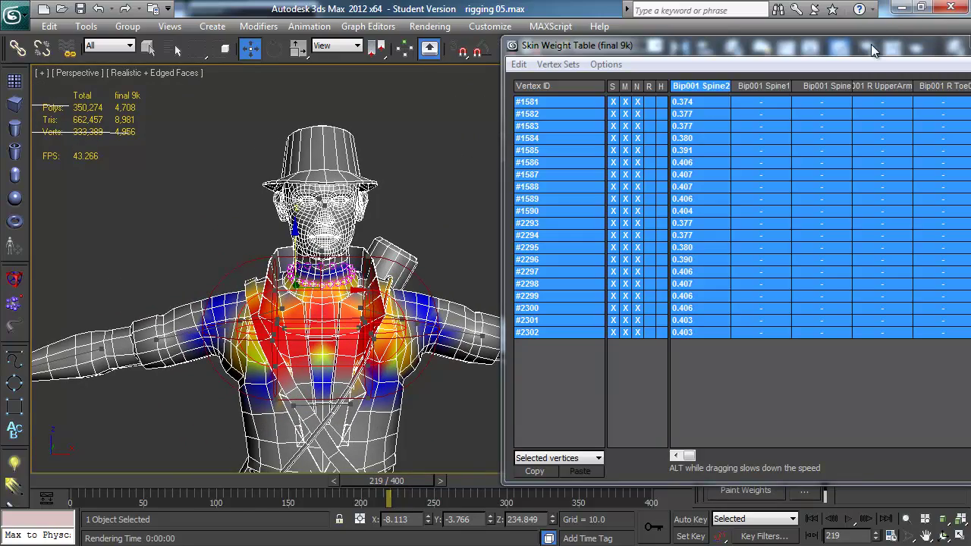
Close the Skin Weight Table and return to the Skin modifier's selection parameters
{"action": "middle_click_drag", "start_coordinate": [458, 301], "coordinate": [423, 242]}
{"action": "left_click_drag", "start_coordinate": [707, 45], "coordinate": [336, 62]}
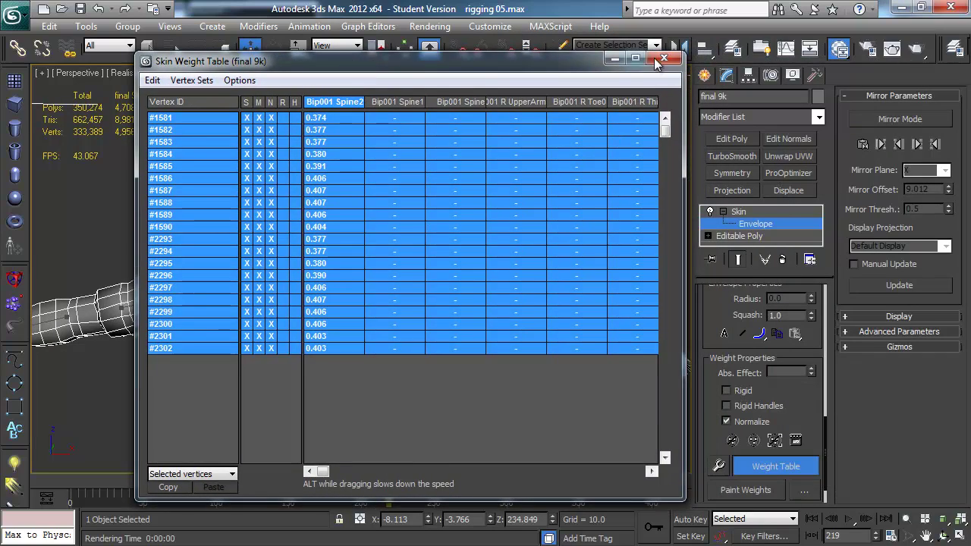
{"action": "left_click", "coordinate": [664, 58]}
{"action": "left_click_drag", "start_coordinate": [715, 311], "coordinate": [727, 442]}
{"action": "scroll", "coordinate": [707, 418], "scroll_direction": "up", "scroll_amount": 5}
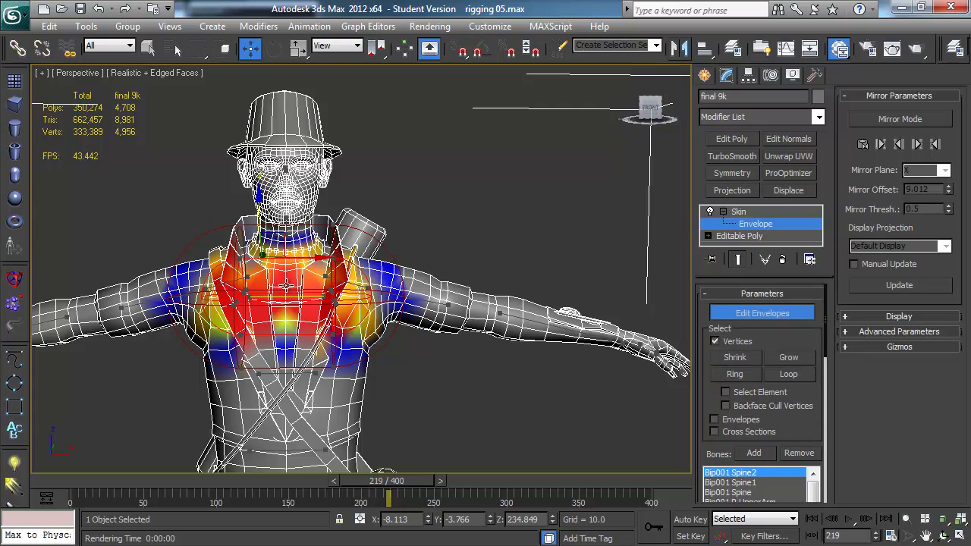
Examine the character's torso, arms and bag from the side and front along with the Skin weight settings
{"action": "middle_click_drag", "start_coordinate": [318, 329], "coordinate": [451, 198]}
{"action": "scroll", "coordinate": [451, 203], "scroll_direction": "down", "scroll_amount": 3}
{"action": "middle_click_drag", "start_coordinate": [430, 263], "coordinate": [425, 304]}
{"action": "middle_click_drag", "start_coordinate": [375, 214], "coordinate": [351, 217], "text": "alt"}
{"action": "middle_click_drag", "start_coordinate": [356, 277], "coordinate": [393, 334], "text": "alt"}
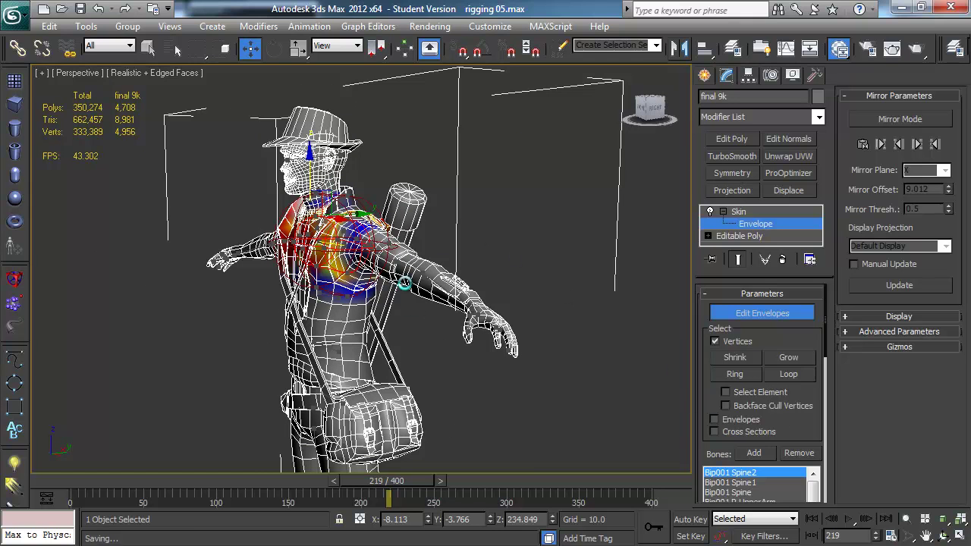
{"action": "middle_click_drag", "start_coordinate": [388, 277], "coordinate": [432, 282], "text": "alt"}
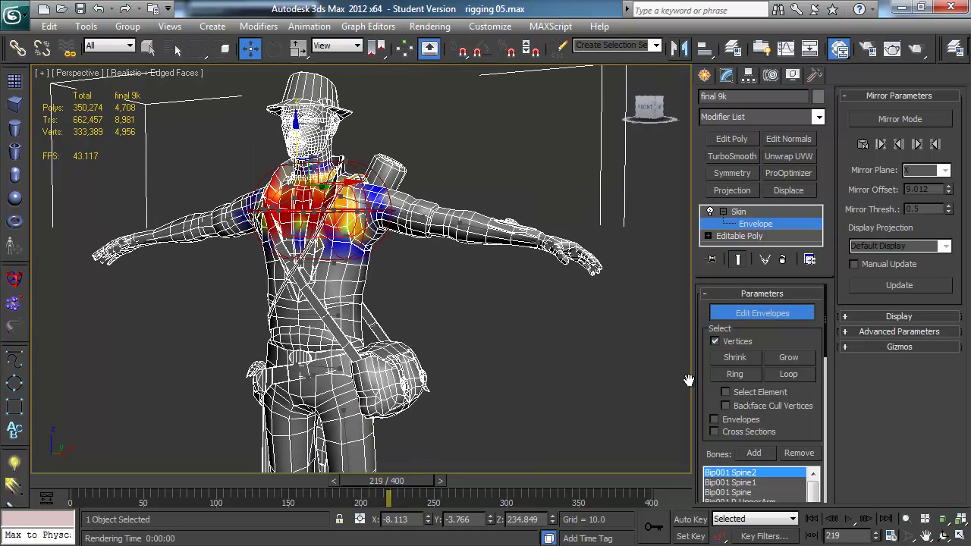
{"action": "scroll", "coordinate": [802, 426], "scroll_direction": "down", "scroll_amount": 5}
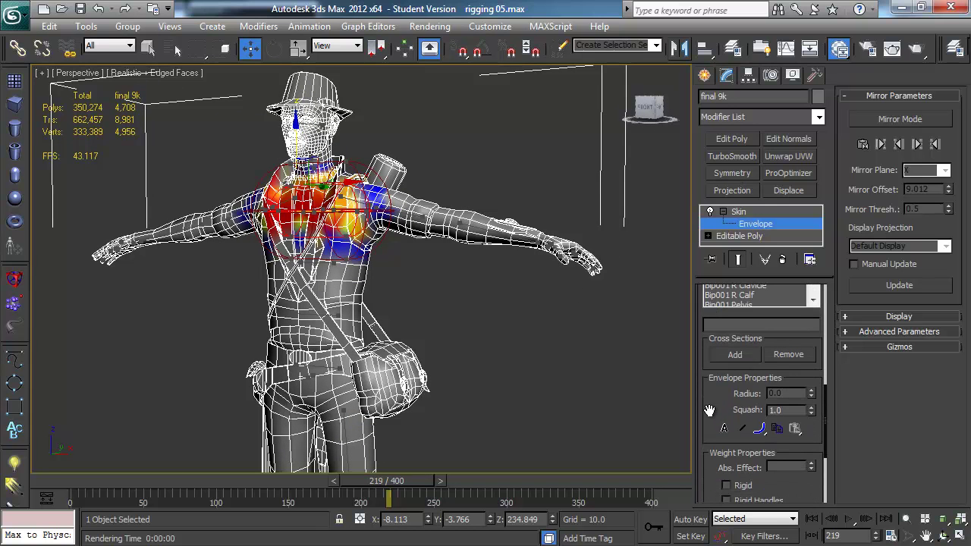
{"action": "scroll", "coordinate": [711, 414], "scroll_direction": "down", "scroll_amount": 3}
{"action": "scroll", "coordinate": [341, 295], "scroll_direction": "up", "scroll_amount": 3}
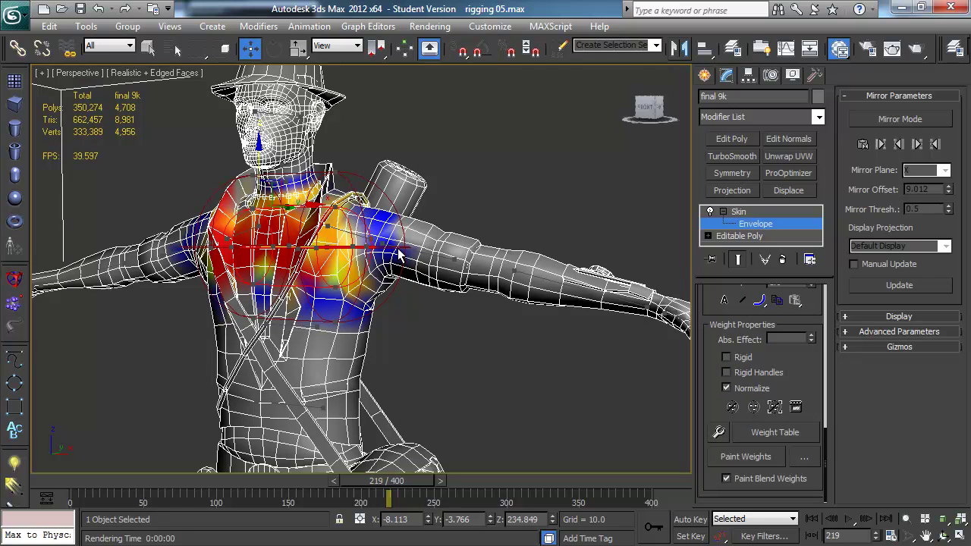
{"action": "middle_click_drag", "start_coordinate": [400, 256], "coordinate": [427, 264], "text": "alt"}
{"action": "scroll", "coordinate": [721, 321], "scroll_direction": "up", "scroll_amount": 5}
{"action": "scroll", "coordinate": [705, 364], "scroll_direction": "up", "scroll_amount": 3}
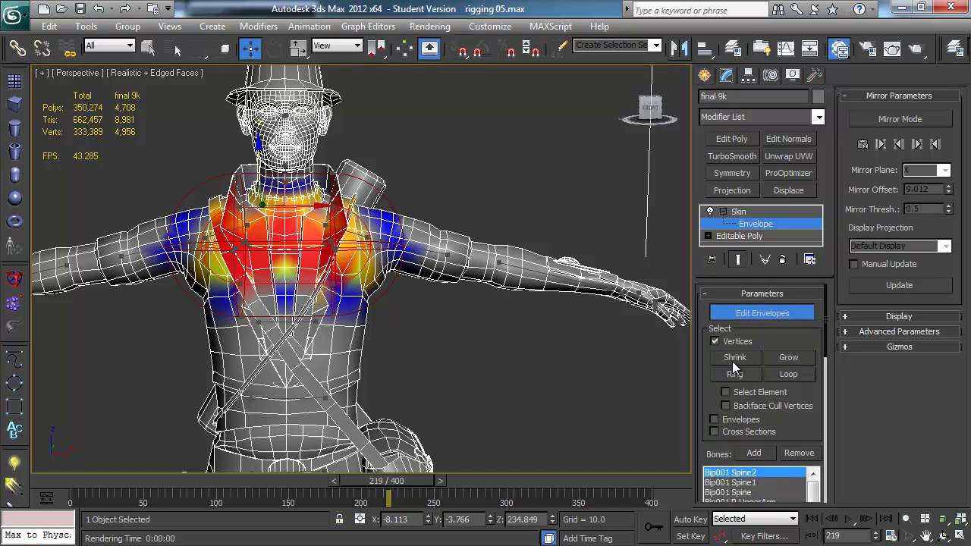
Disable vertex selection, pick a Bip001 Spine2 envelope handle on the chest and activate Paint Weights
{"action": "left_click", "coordinate": [715, 340]}
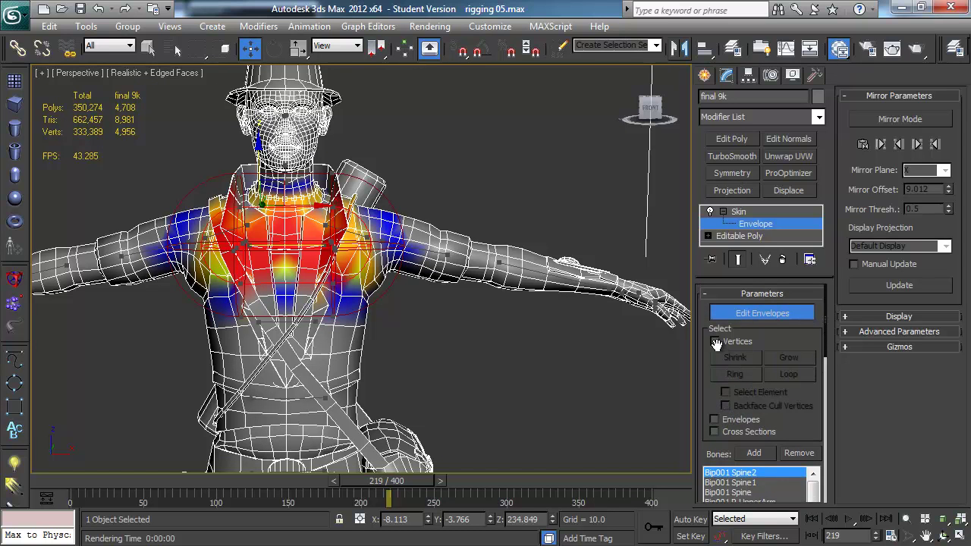
{"action": "left_click", "coordinate": [296, 245]}
{"action": "left_click_drag", "start_coordinate": [825, 343], "coordinate": [829, 493]}
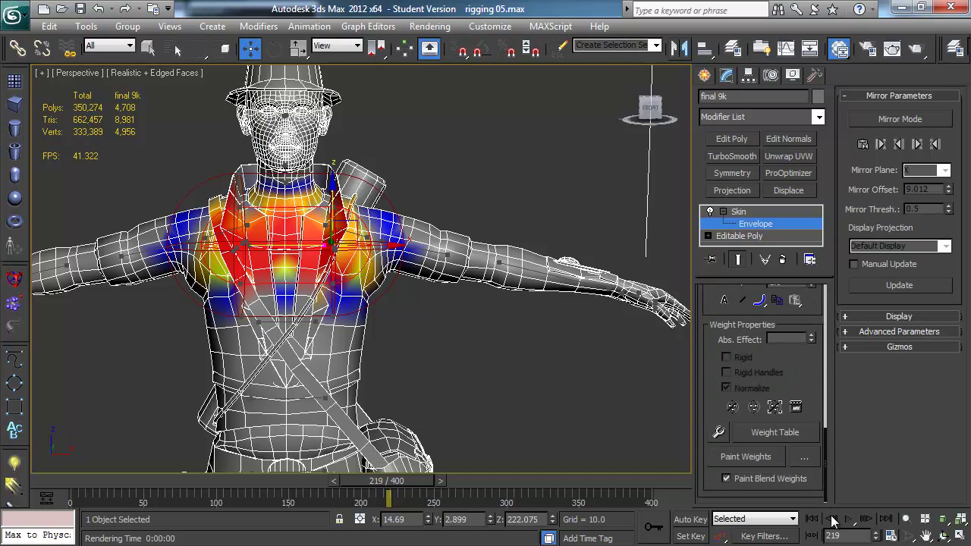
{"action": "left_click", "coordinate": [760, 456]}
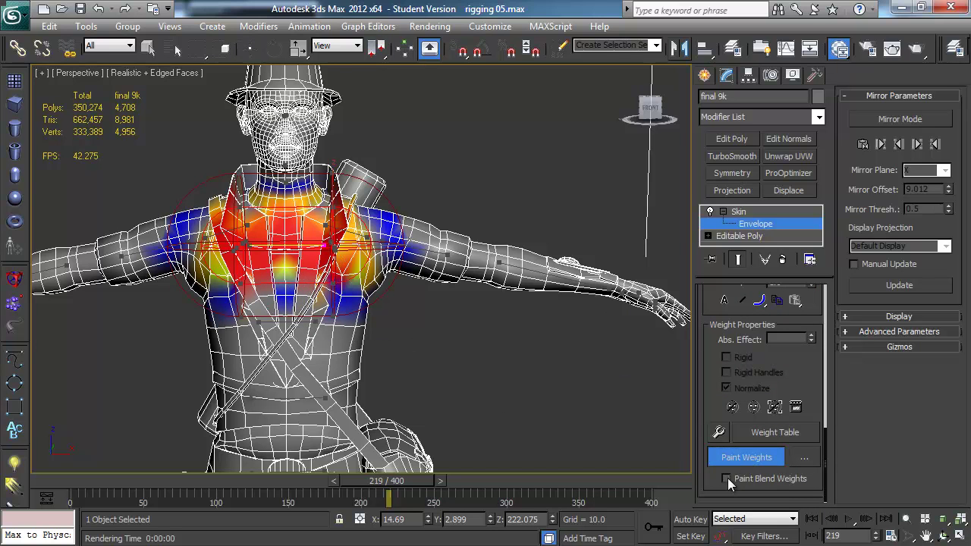
Try painting Bip001 Spine2 weights across the lower chest with Paint Blend Weights off, and undo the strokes
{"action": "mouse_move", "coordinate": [281, 311]}
{"action": "left_mouse_down"}
{"action": "mouse_move", "coordinate": [288, 296]}
{"action": "mouse_move", "coordinate": [311, 318]}
{"action": "mouse_move", "coordinate": [281, 342]}
{"action": "mouse_move", "coordinate": [256, 326]}
{"action": "mouse_move", "coordinate": [228, 352]}
{"action": "mouse_move", "coordinate": [243, 303]}
{"action": "mouse_move", "coordinate": [303, 357]}
{"action": "mouse_move", "coordinate": [328, 339]}
{"action": "mouse_move", "coordinate": [262, 357]}
{"action": "mouse_move", "coordinate": [247, 327]}
{"action": "mouse_move", "coordinate": [309, 298]}
{"action": "mouse_move", "coordinate": [303, 349]}
{"action": "mouse_move", "coordinate": [288, 296]}
{"action": "mouse_move", "coordinate": [292, 334]}
{"action": "mouse_move", "coordinate": [296, 265]}
{"action": "mouse_move", "coordinate": [353, 323]}
{"action": "mouse_move", "coordinate": [341, 270]}
{"action": "mouse_move", "coordinate": [273, 292]}
{"action": "mouse_move", "coordinate": [260, 275]}
{"action": "mouse_move", "coordinate": [346, 265]}
{"action": "mouse_move", "coordinate": [254, 303]}
{"action": "mouse_move", "coordinate": [216, 269]}
{"action": "mouse_move", "coordinate": [233, 289]}
{"action": "left_mouse_up"}
{"action": "key", "text": "ctrl+z"}
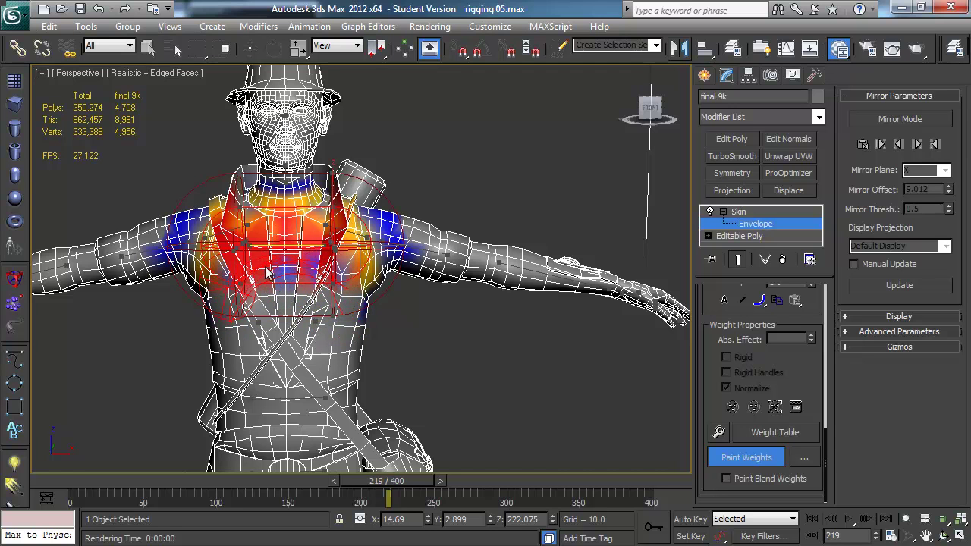
{"action": "key", "text": "ctrl+z"}
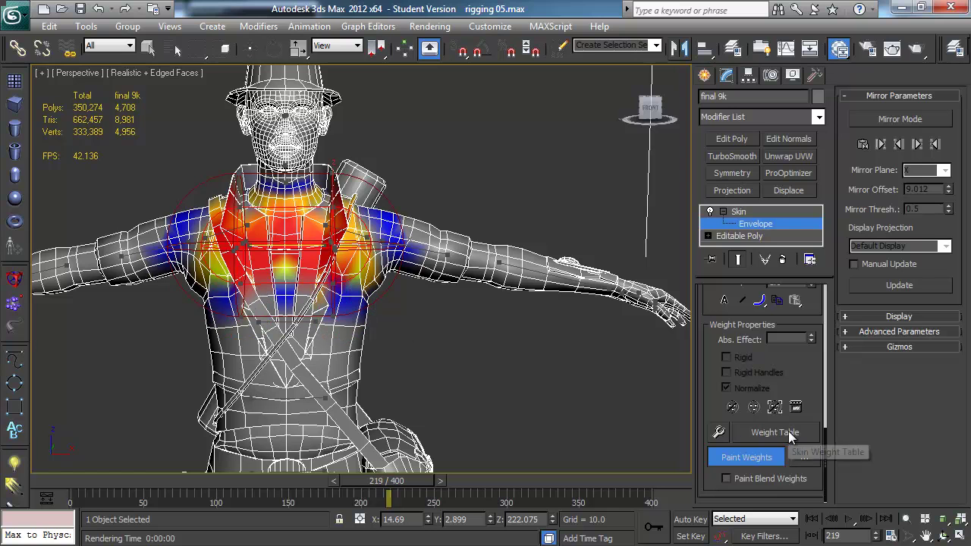
Review the Painter Options, turn Paint Blend Weights back on and restart Paint Weights
{"action": "left_click", "coordinate": [804, 457]}
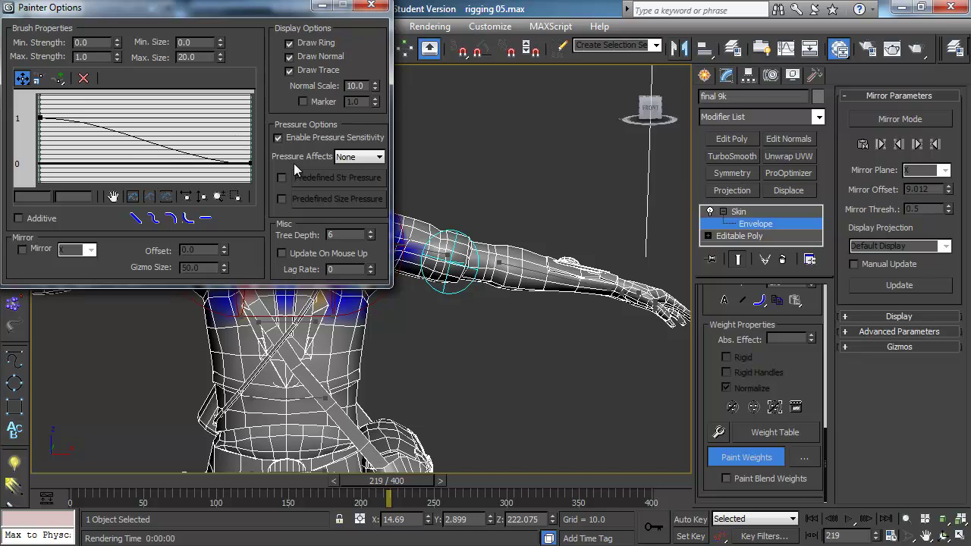
{"action": "left_click", "coordinate": [372, 6]}
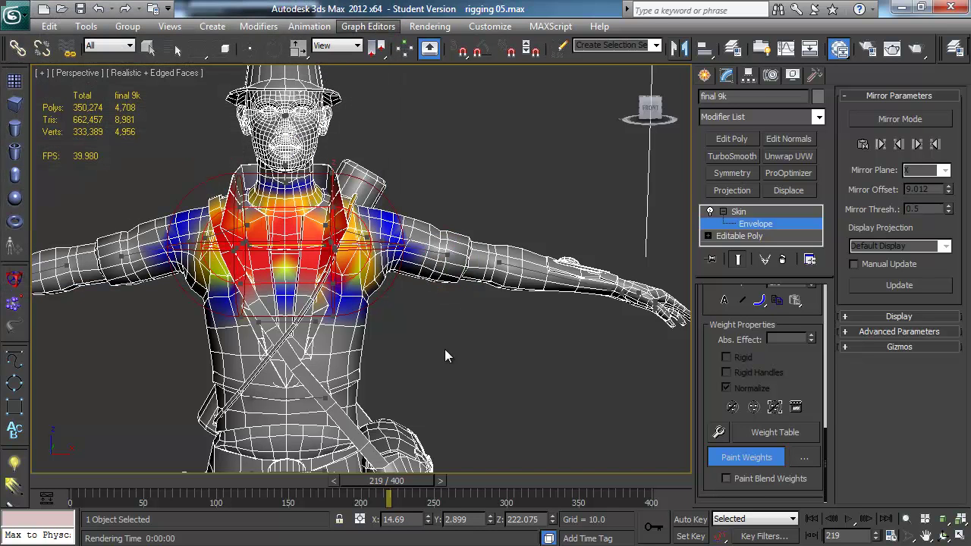
{"action": "left_click", "coordinate": [745, 481]}
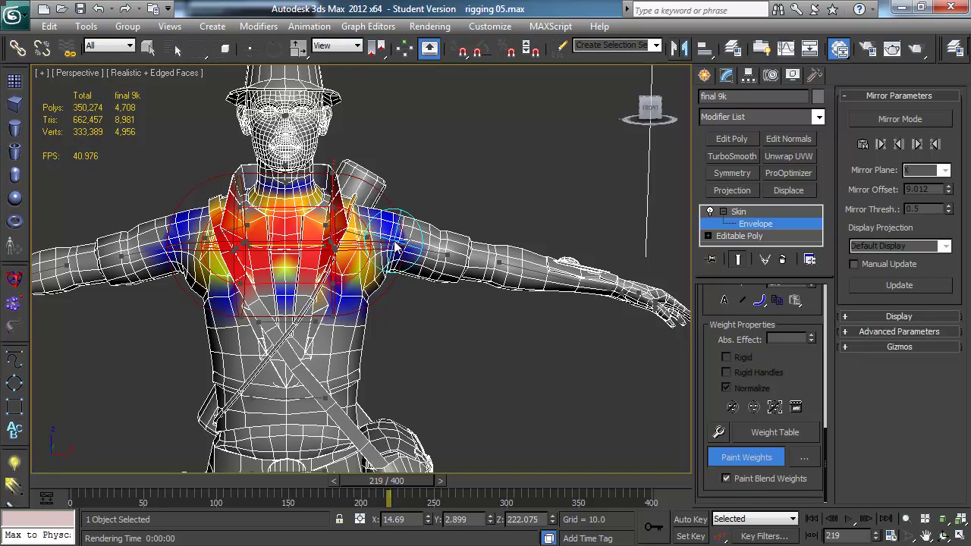
{"action": "left_click", "coordinate": [752, 460]}
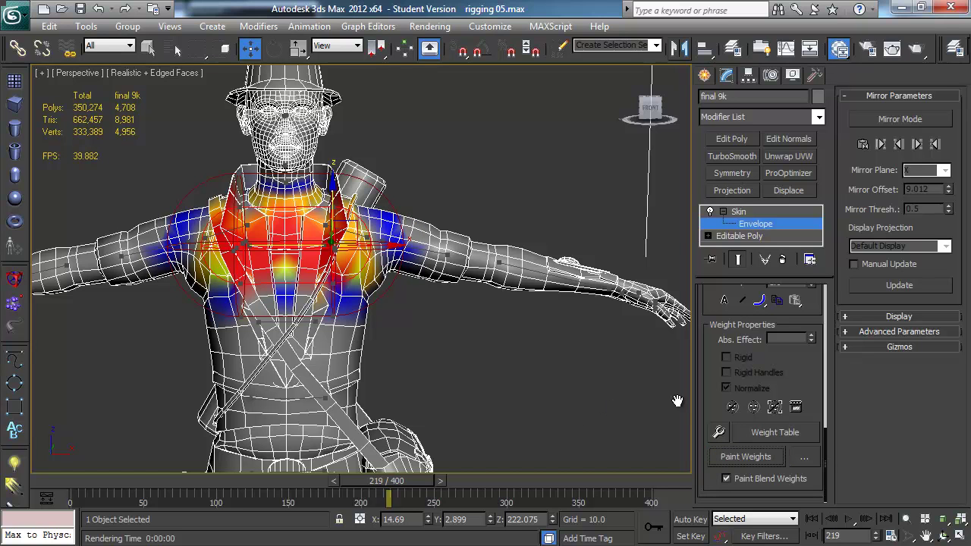
{"action": "left_click", "coordinate": [758, 458]}
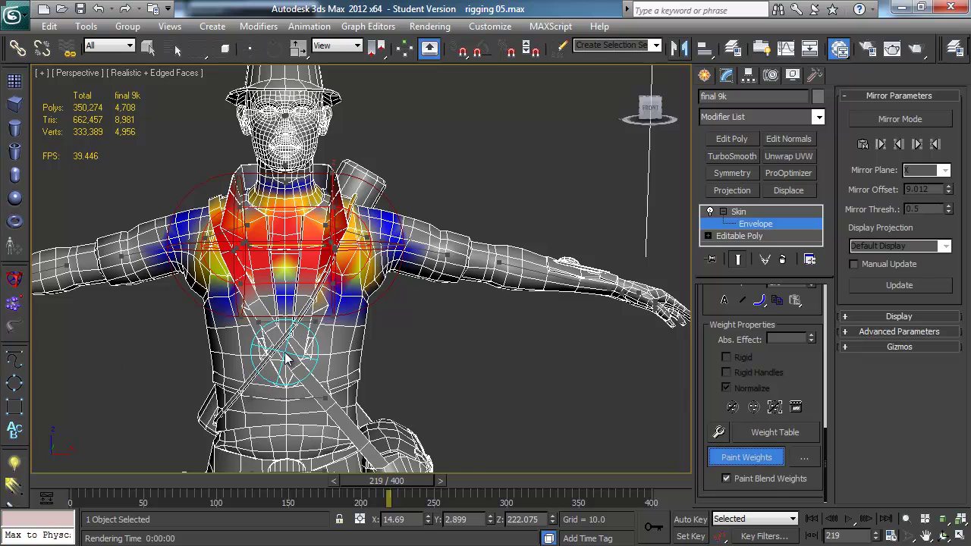
Paint Bip001 Spine2 weight onto the abdomen with Paint Blend Weights off, and spread it with blending turned on
{"action": "left_click_drag", "start_coordinate": [299, 315], "coordinate": [293, 275]}
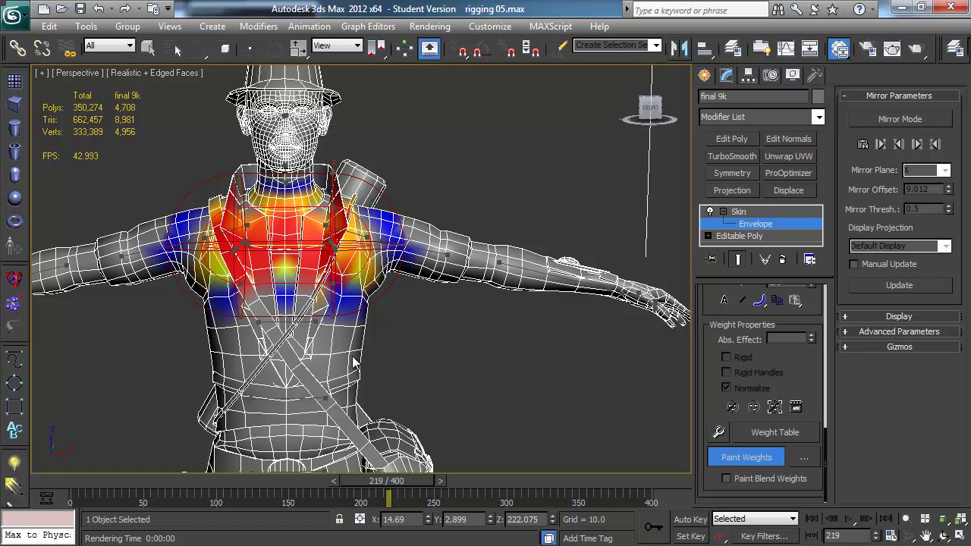
{"action": "mouse_move", "coordinate": [289, 416]}
{"action": "left_mouse_down"}
{"action": "mouse_move", "coordinate": [273, 410]}
{"action": "mouse_move", "coordinate": [304, 408]}
{"action": "mouse_move", "coordinate": [285, 413]}
{"action": "mouse_move", "coordinate": [294, 421]}
{"action": "mouse_move", "coordinate": [278, 416]}
{"action": "mouse_move", "coordinate": [285, 408]}
{"action": "mouse_move", "coordinate": [252, 402]}
{"action": "mouse_move", "coordinate": [293, 408]}
{"action": "left_mouse_up"}
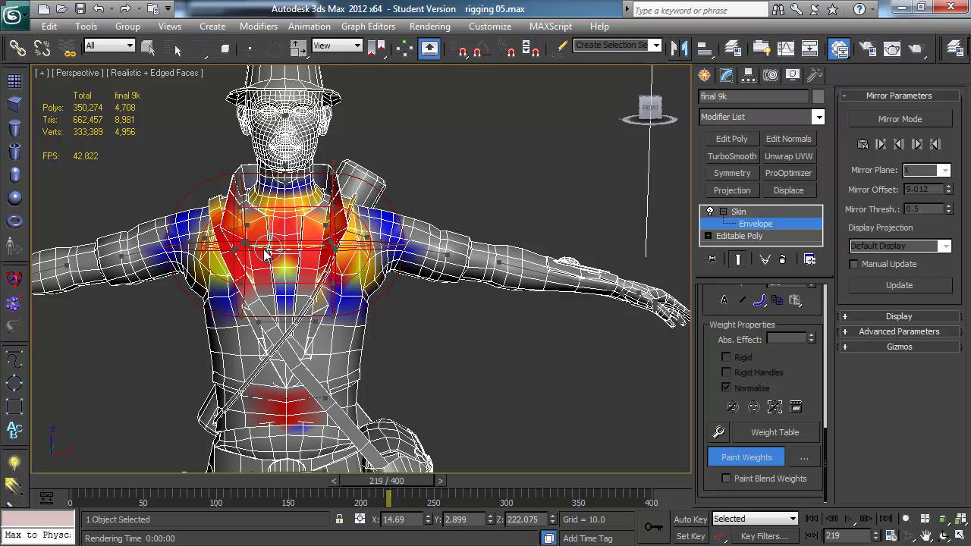
{"action": "left_click", "coordinate": [764, 478]}
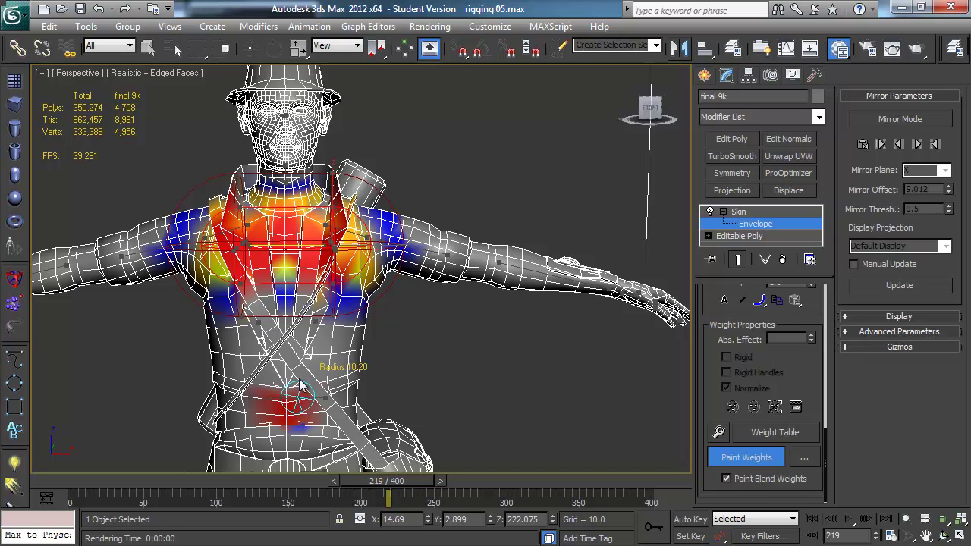
{"action": "mouse_move", "coordinate": [303, 360]}
{"action": "left_mouse_down"}
{"action": "mouse_move", "coordinate": [310, 398]}
{"action": "mouse_move", "coordinate": [258, 410]}
{"action": "mouse_move", "coordinate": [281, 429]}
{"action": "mouse_move", "coordinate": [304, 376]}
{"action": "mouse_move", "coordinate": [234, 413]}
{"action": "mouse_move", "coordinate": [292, 338]}
{"action": "mouse_move", "coordinate": [340, 413]}
{"action": "left_mouse_up"}
{"action": "mouse_move", "coordinate": [288, 380]}
{"action": "left_mouse_down"}
{"action": "mouse_move", "coordinate": [298, 438]}
{"action": "mouse_move", "coordinate": [326, 379]}
{"action": "left_mouse_up"}
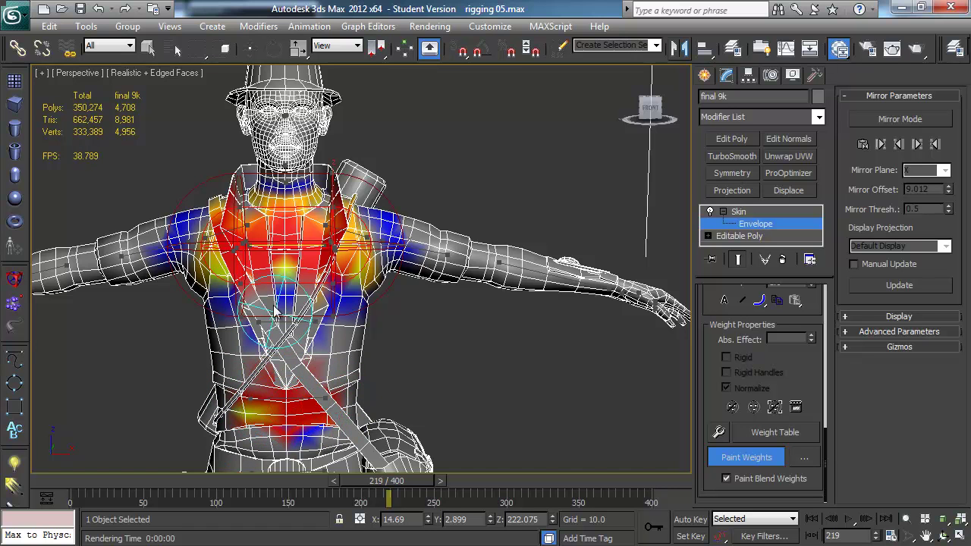
Paint blended Bip001 Spine2 weights around the waist, covering the sides and back of the lower torso
{"action": "middle_click_drag", "start_coordinate": [275, 364], "coordinate": [276, 315], "text": "alt"}
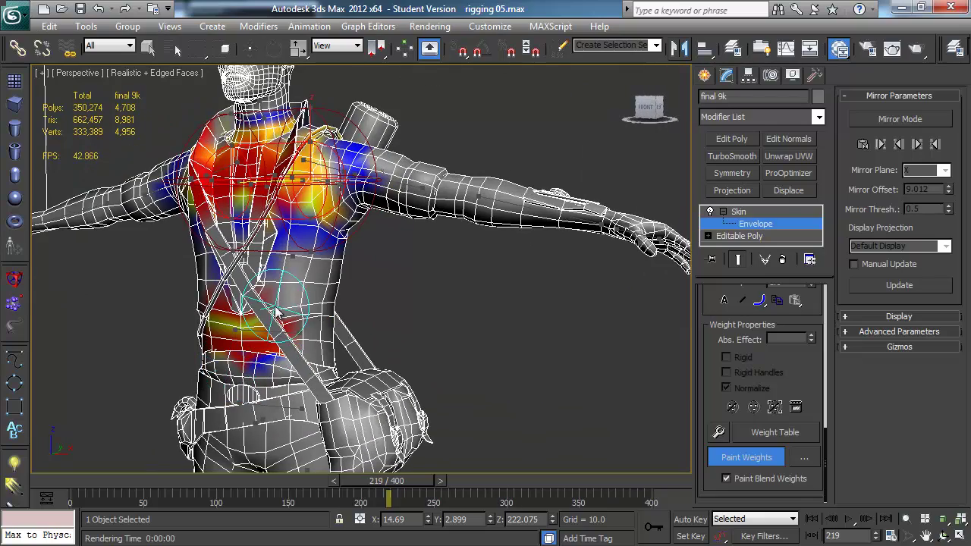
{"action": "middle_click_drag", "start_coordinate": [302, 350], "coordinate": [319, 334], "text": "alt"}
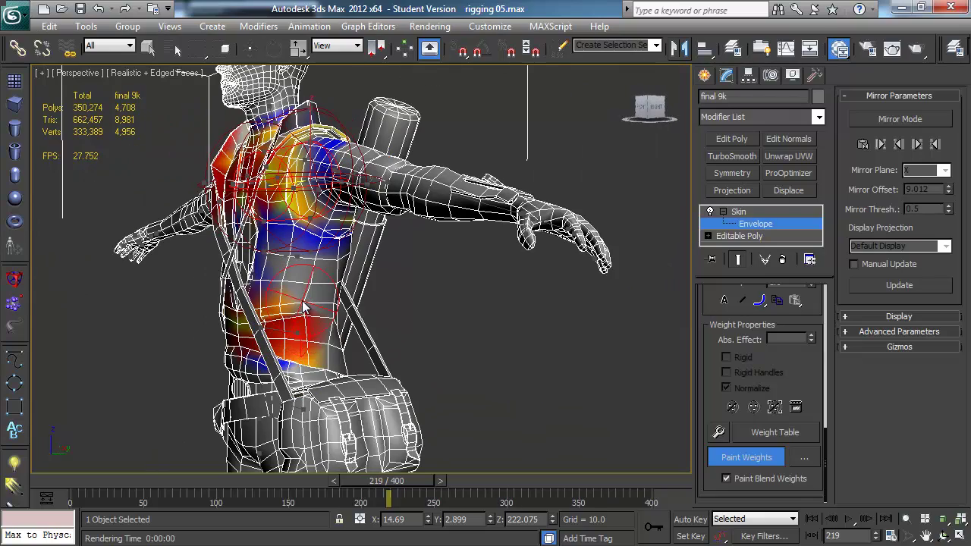
{"action": "mouse_move", "coordinate": [324, 322]}
{"action": "left_mouse_down"}
{"action": "mouse_move", "coordinate": [308, 352]}
{"action": "mouse_move", "coordinate": [313, 295]}
{"action": "left_mouse_up"}
{"action": "mouse_move", "coordinate": [323, 332]}
{"action": "middle_mouse_down", "text": "alt"}
{"action": "mouse_move", "coordinate": [231, 318]}
{"action": "mouse_move", "coordinate": [281, 337]}
{"action": "middle_mouse_up", "text": "alt"}
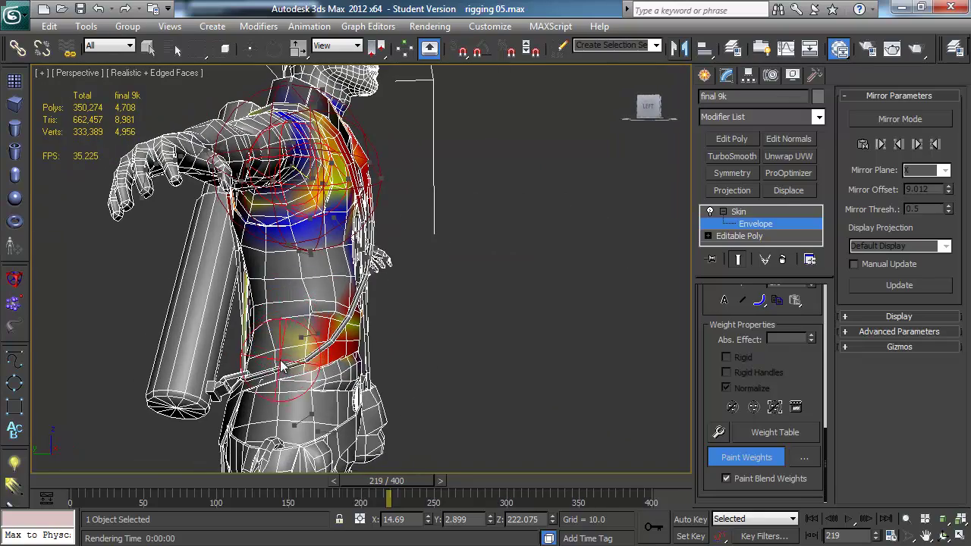
{"action": "left_click_drag", "start_coordinate": [289, 340], "coordinate": [298, 309]}
{"action": "middle_click_drag", "start_coordinate": [298, 312], "coordinate": [256, 314], "text": "alt"}
{"action": "left_click_drag", "start_coordinate": [255, 304], "coordinate": [278, 302]}
{"action": "mouse_move", "coordinate": [277, 302]}
{"action": "middle_mouse_down", "text": "alt"}
{"action": "mouse_move", "coordinate": [231, 300]}
{"action": "mouse_move", "coordinate": [279, 288]}
{"action": "middle_mouse_up", "text": "alt"}
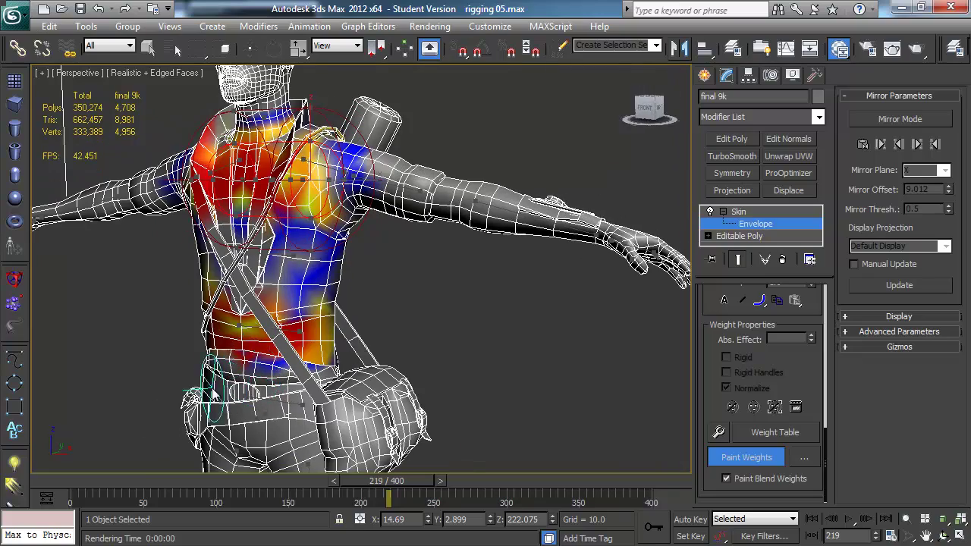
{"action": "mouse_move", "coordinate": [278, 282]}
{"action": "left_mouse_down"}
{"action": "mouse_move", "coordinate": [326, 305]}
{"action": "mouse_move", "coordinate": [316, 306]}
{"action": "left_mouse_up"}
Reduce the brush size and paint blended Bip001 Spine2 weights across the front of the neck
{"action": "mouse_move", "coordinate": [316, 306]}
{"action": "middle_mouse_down", "text": "alt"}
{"action": "mouse_move", "coordinate": [278, 313]}
{"action": "mouse_move", "coordinate": [304, 306]}
{"action": "mouse_move", "coordinate": [256, 275]}
{"action": "middle_mouse_up", "text": "alt"}
{"action": "middle_click_drag", "start_coordinate": [358, 294], "coordinate": [295, 317], "text": "alt"}
{"action": "scroll", "coordinate": [295, 317], "scroll_direction": "up", "scroll_amount": 5}
{"action": "scroll", "coordinate": [294, 317], "scroll_direction": "up", "scroll_amount": 8}
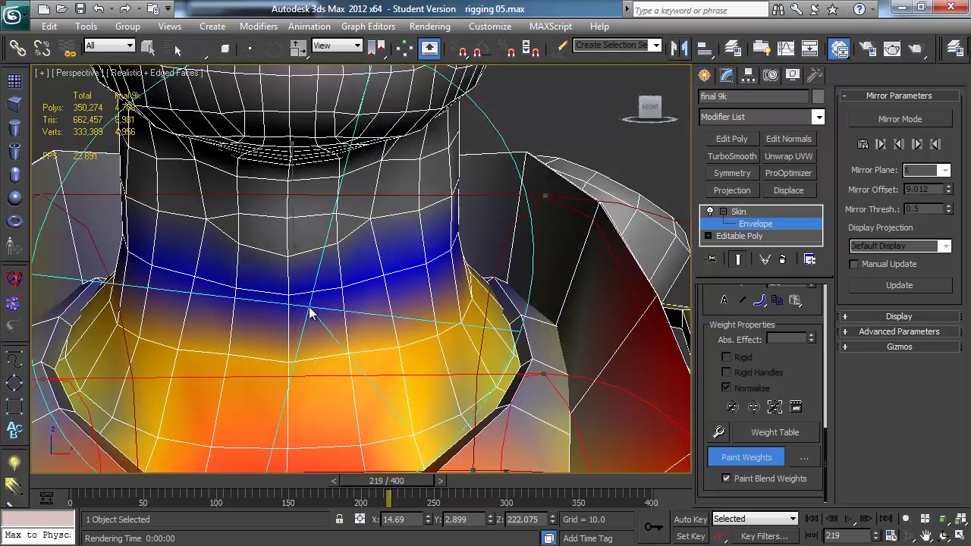
{"action": "left_click_drag", "start_coordinate": [315, 356], "coordinate": [320, 409], "text": "ctrl+shift"}
{"action": "middle_click_drag", "start_coordinate": [320, 408], "coordinate": [315, 398]}
{"action": "mouse_move", "coordinate": [238, 310]}
{"action": "left_mouse_down"}
{"action": "mouse_move", "coordinate": [397, 298]}
{"action": "mouse_move", "coordinate": [235, 295]}
{"action": "mouse_move", "coordinate": [423, 268]}
{"action": "left_mouse_up"}
{"action": "middle_click_drag", "start_coordinate": [423, 268], "coordinate": [369, 286], "text": "alt"}
{"action": "mouse_move", "coordinate": [369, 285]}
{"action": "left_mouse_down"}
{"action": "mouse_move", "coordinate": [418, 243]}
{"action": "mouse_move", "coordinate": [331, 279]}
{"action": "left_mouse_up"}
Paint blended Bip001 Spine2 weights around both sides of the neck and exit Paint Weights
{"action": "middle_click_drag", "start_coordinate": [269, 307], "coordinate": [373, 297], "text": "alt"}
{"action": "mouse_move", "coordinate": [373, 297]}
{"action": "left_mouse_down"}
{"action": "mouse_move", "coordinate": [526, 281]}
{"action": "mouse_move", "coordinate": [386, 265]}
{"action": "left_mouse_up"}
{"action": "mouse_move", "coordinate": [386, 264]}
{"action": "middle_mouse_down", "text": "alt"}
{"action": "mouse_move", "coordinate": [412, 306]}
{"action": "mouse_move", "coordinate": [379, 288]}
{"action": "middle_mouse_up", "text": "alt"}
{"action": "mouse_move", "coordinate": [379, 289]}
{"action": "left_mouse_down"}
{"action": "mouse_move", "coordinate": [262, 254]}
{"action": "mouse_move", "coordinate": [379, 250]}
{"action": "left_mouse_up"}
{"action": "mouse_move", "coordinate": [379, 250]}
{"action": "middle_mouse_down", "text": "alt"}
{"action": "mouse_move", "coordinate": [269, 256]}
{"action": "mouse_move", "coordinate": [317, 277]}
{"action": "middle_mouse_up", "text": "alt"}
{"action": "mouse_move", "coordinate": [316, 278]}
{"action": "left_mouse_down"}
{"action": "mouse_move", "coordinate": [314, 232]}
{"action": "mouse_move", "coordinate": [374, 271]}
{"action": "left_mouse_up"}
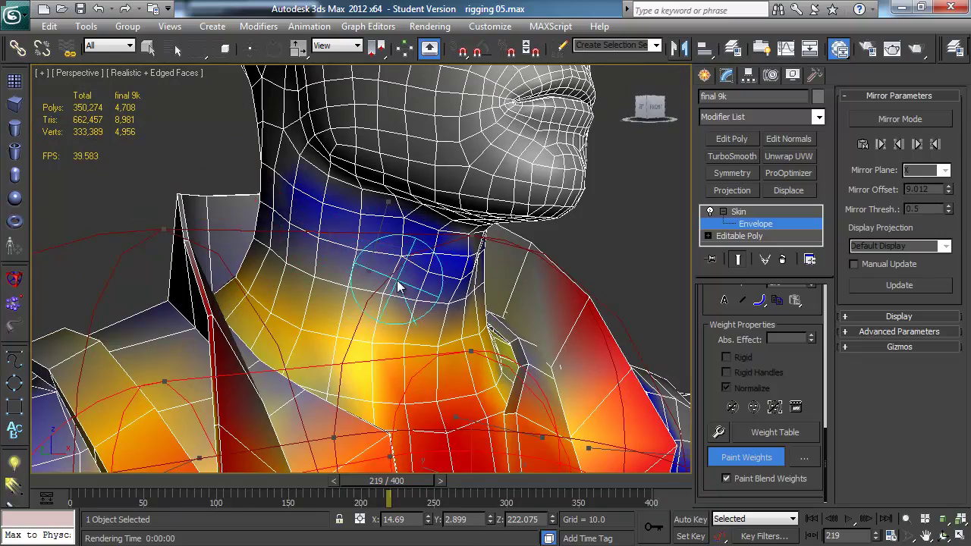
{"action": "middle_click_drag", "start_coordinate": [374, 271], "coordinate": [294, 267], "text": "alt"}
{"action": "middle_click_drag", "start_coordinate": [407, 210], "coordinate": [277, 271], "text": "alt"}
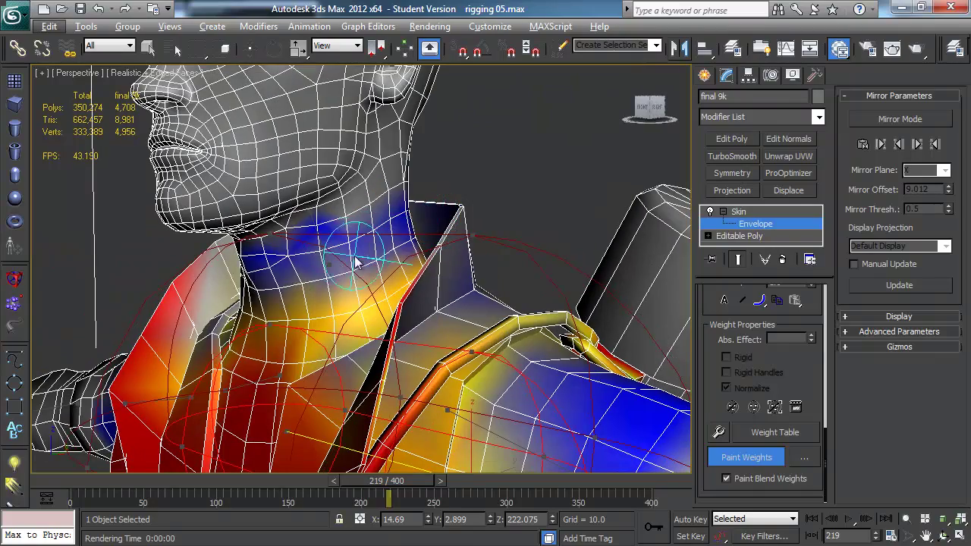
{"action": "right_click", "coordinate": [376, 257]}
{"action": "key", "text": "Escape"}
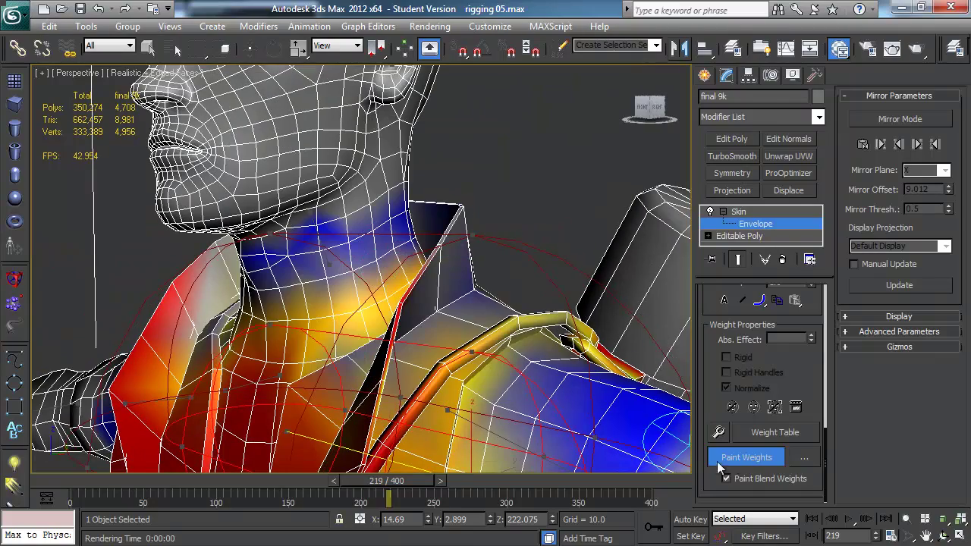
{"action": "key", "text": "w"}
Mirror the skin weights across the X plane in Mirror Mode by pasting green to blue vertices, and leave Mirror Mode
{"action": "scroll", "coordinate": [383, 308], "scroll_direction": "down", "scroll_amount": 8}
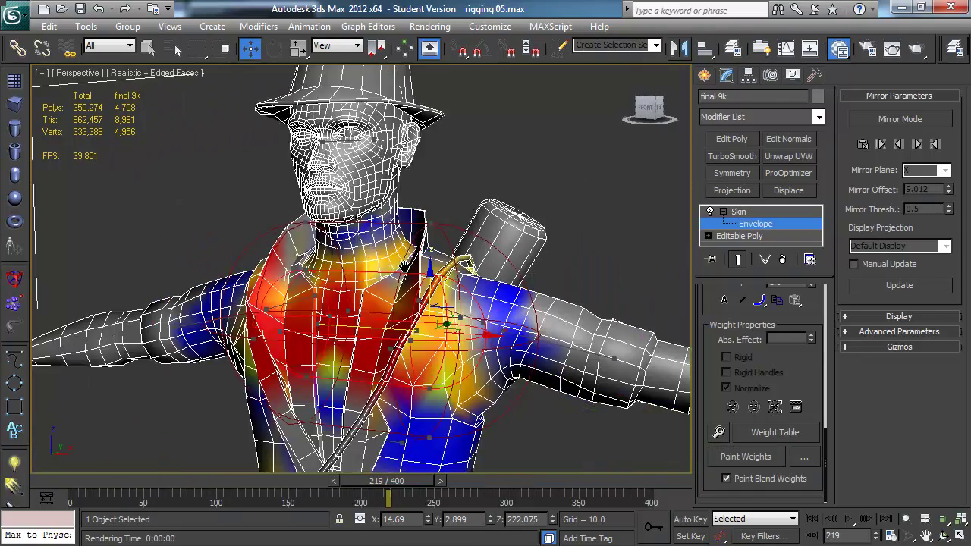
{"action": "middle_click_drag", "start_coordinate": [383, 299], "coordinate": [339, 202], "text": "alt"}
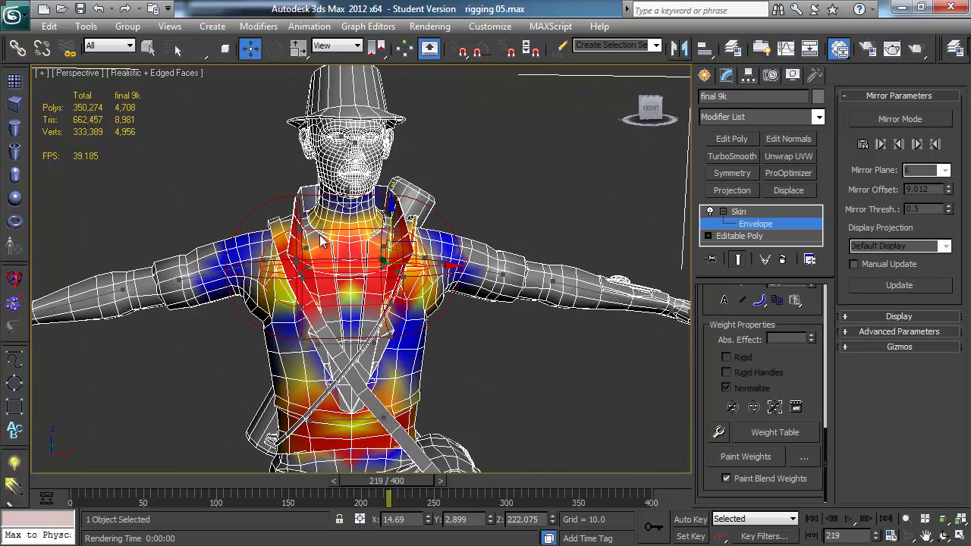
{"action": "middle_click_drag", "start_coordinate": [377, 300], "coordinate": [410, 285], "text": "alt"}
{"action": "left_click", "coordinate": [900, 119]}
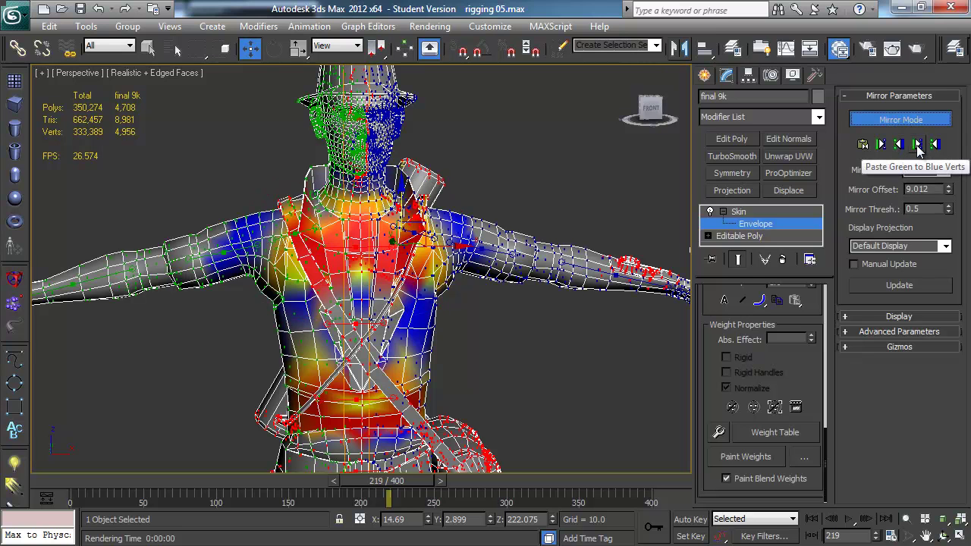
{"action": "left_click", "coordinate": [918, 145]}
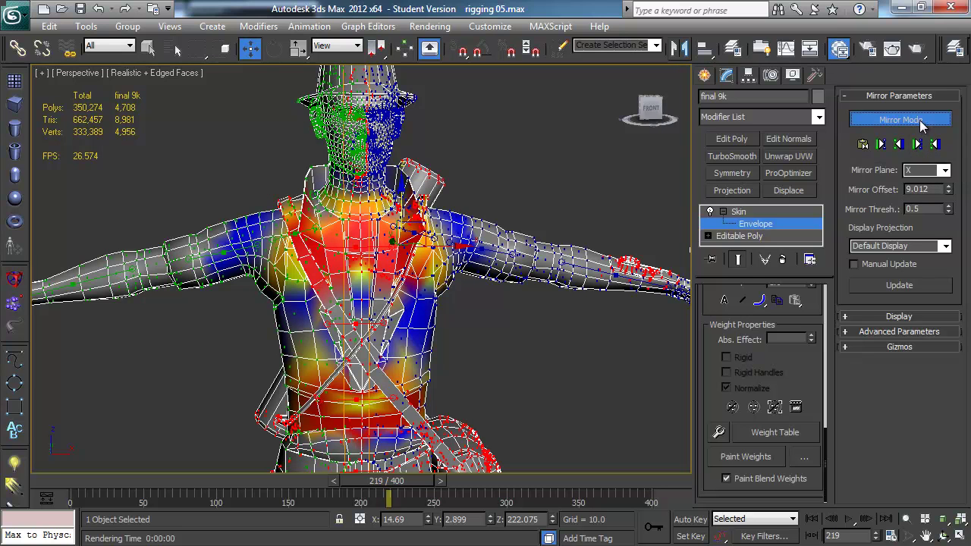
{"action": "left_click", "coordinate": [916, 119]}
Review the Skin parameters from the weight properties up to the bones list and vertex selection options
{"action": "scroll", "coordinate": [729, 347], "scroll_direction": "up", "scroll_amount": 5}
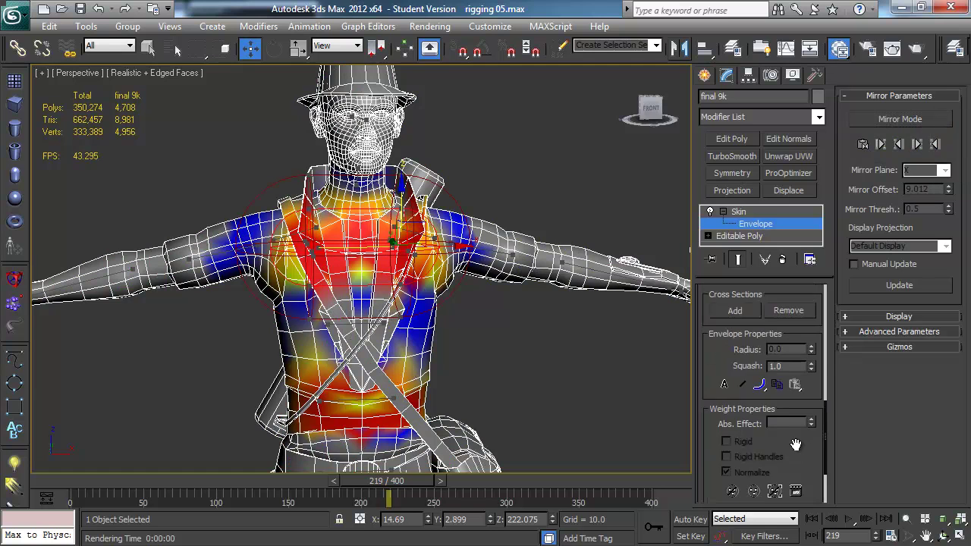
{"action": "scroll", "coordinate": [758, 334], "scroll_direction": "down", "scroll_amount": 5}
{"action": "scroll", "coordinate": [787, 315], "scroll_direction": "up", "scroll_amount": 2}
{"action": "scroll", "coordinate": [781, 307], "scroll_direction": "down", "scroll_amount": 2}
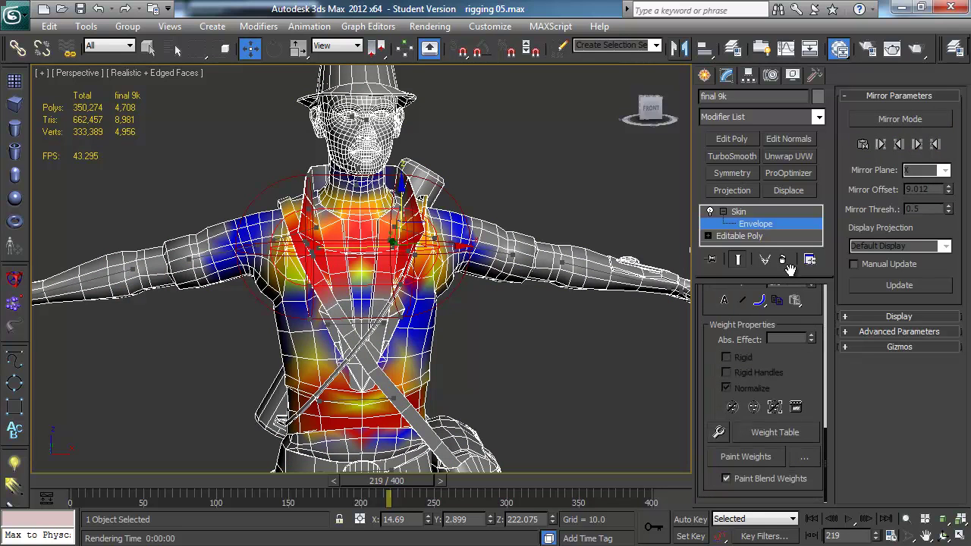
{"action": "left_click_drag", "start_coordinate": [795, 355], "coordinate": [797, 363]}
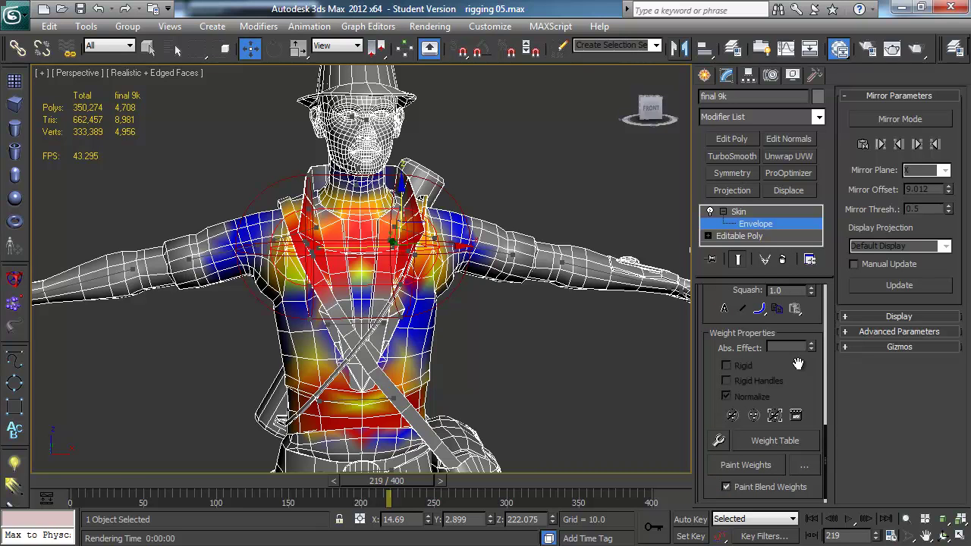
{"action": "left_click_drag", "start_coordinate": [798, 363], "coordinate": [804, 434]}
{"action": "left_click_drag", "start_coordinate": [719, 338], "coordinate": [729, 399]}
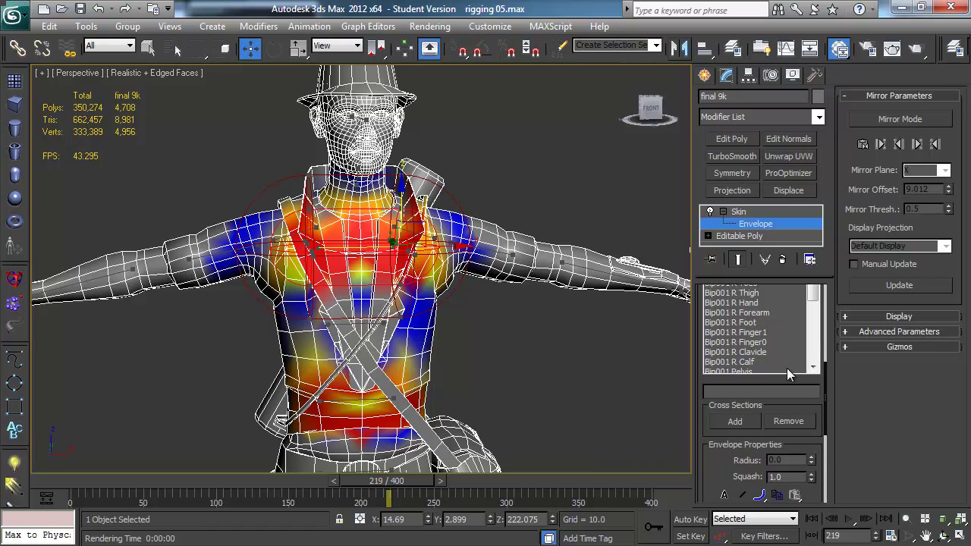
{"action": "left_click_drag", "start_coordinate": [785, 375], "coordinate": [786, 462]}
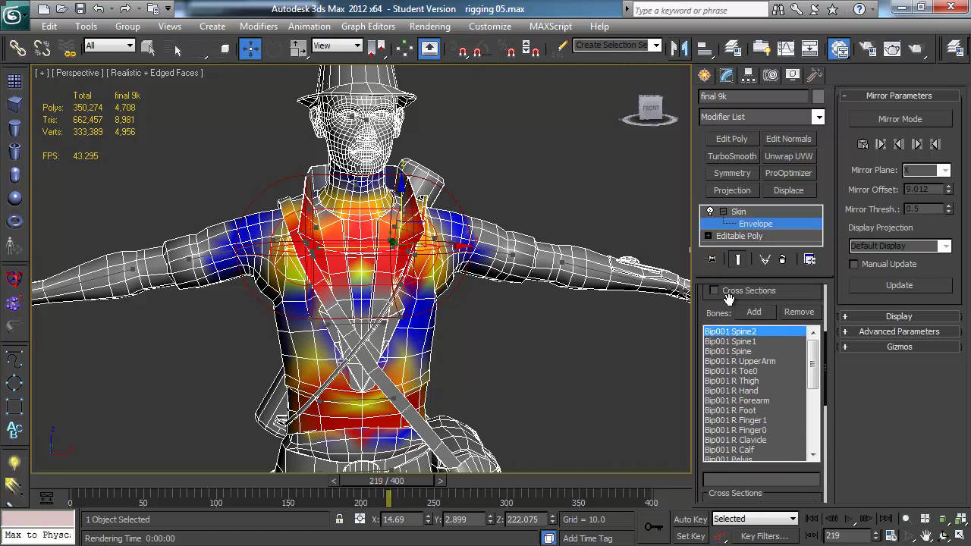
{"action": "left_click_drag", "start_coordinate": [728, 299], "coordinate": [730, 452]}
Scrub the animation forward to frame 317 and back to frame 0, checking the whole body's deformation from several angles
{"action": "left_click_drag", "start_coordinate": [381, 481], "coordinate": [479, 486]}
{"action": "scroll", "coordinate": [409, 383], "scroll_direction": "down", "scroll_amount": 3}
{"action": "middle_click_drag", "start_coordinate": [405, 380], "coordinate": [376, 316]}
{"action": "middle_click_drag", "start_coordinate": [348, 351], "coordinate": [390, 354], "text": "alt"}
{"action": "left_click_drag", "start_coordinate": [481, 484], "coordinate": [527, 480]}
{"action": "scroll", "coordinate": [445, 354], "scroll_direction": "up", "scroll_amount": 2}
{"action": "middle_click_drag", "start_coordinate": [445, 354], "coordinate": [414, 341], "text": "alt"}
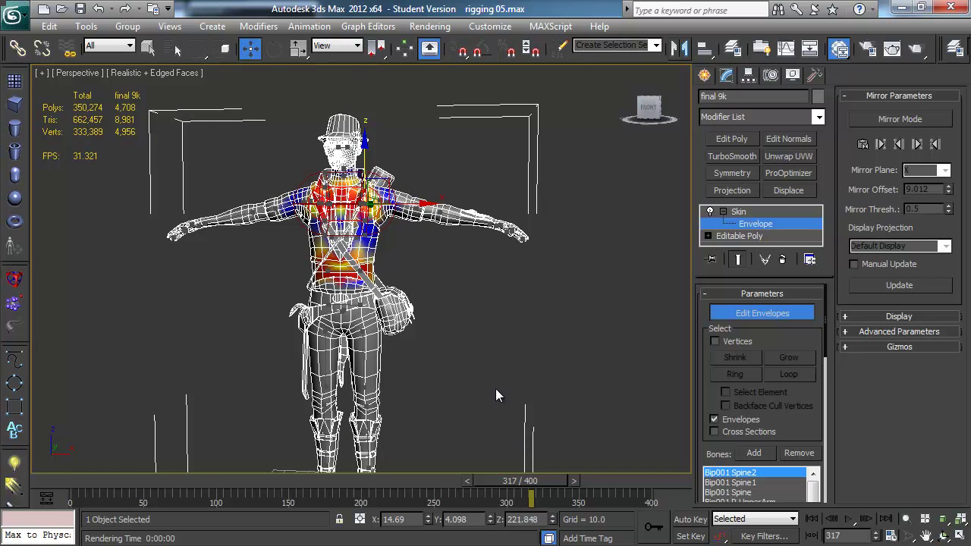
{"action": "left_click_drag", "start_coordinate": [528, 500], "coordinate": [266, 498]}
{"action": "middle_click_drag", "start_coordinate": [371, 345], "coordinate": [425, 345], "text": "alt"}
{"action": "left_click_drag", "start_coordinate": [304, 483], "coordinate": [93, 497]}
{"action": "middle_click_drag", "start_coordinate": [215, 394], "coordinate": [194, 402], "text": "alt"}
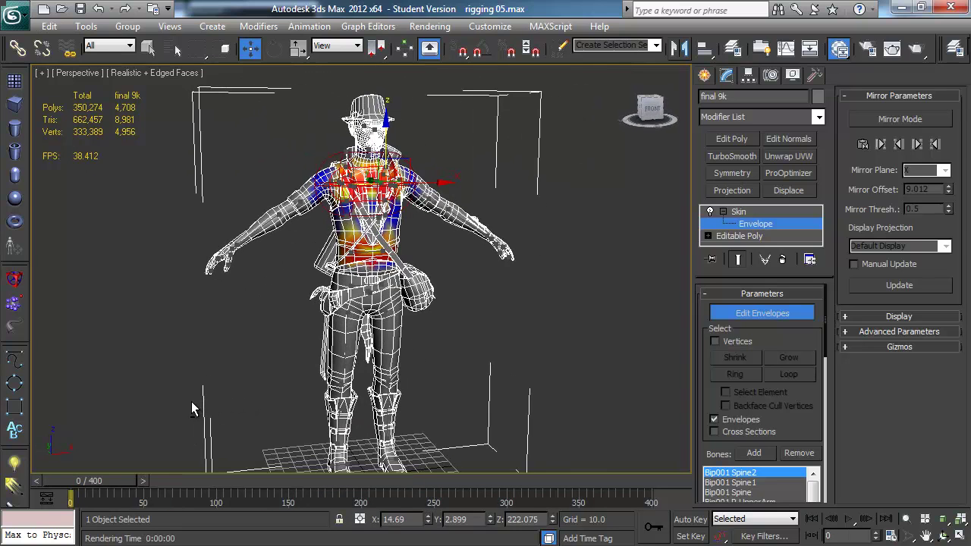